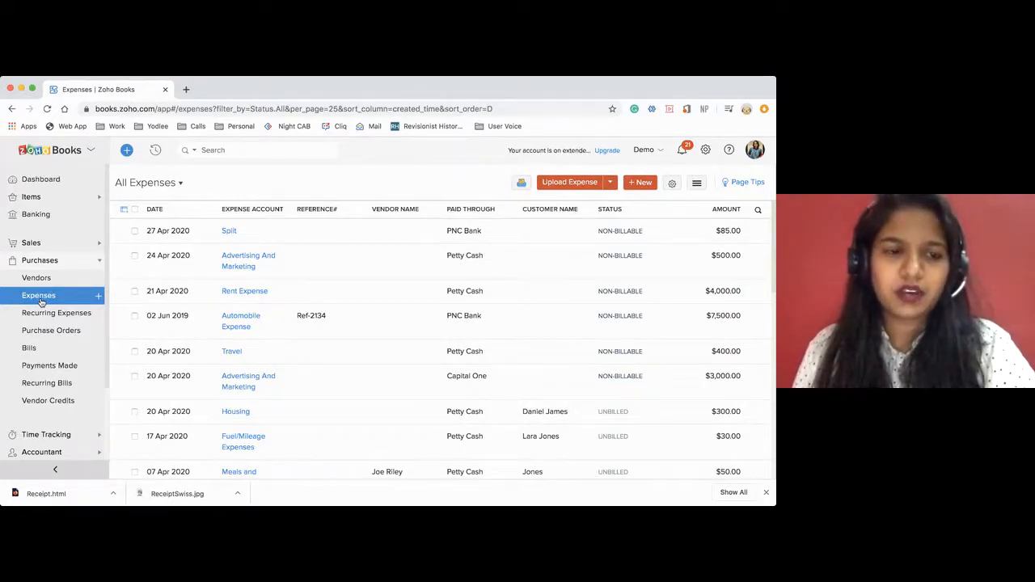
Start recording a new expense, keeping 28 Apr 2020 as its date.
left_click(99, 296)
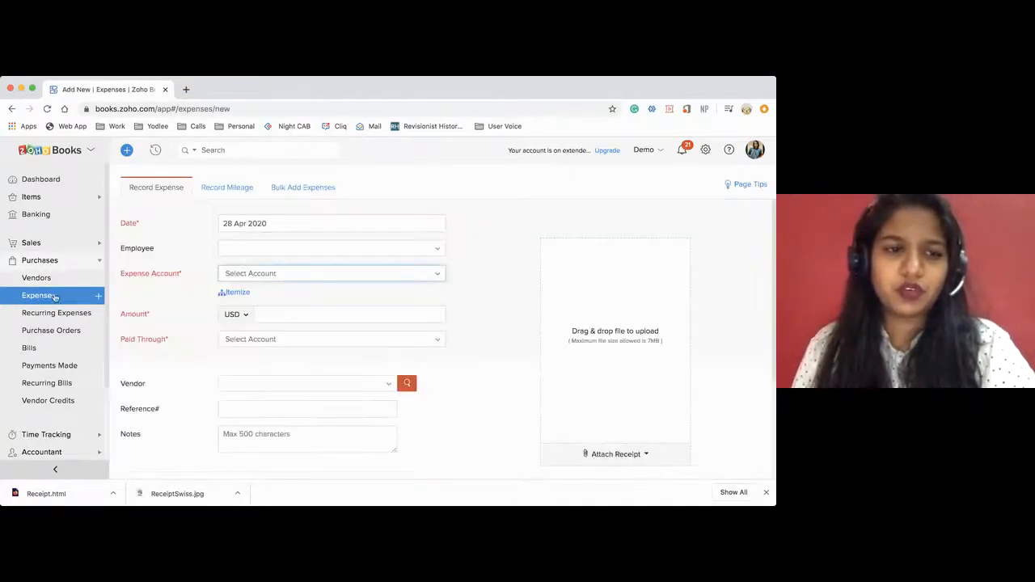
left_click(239, 223)
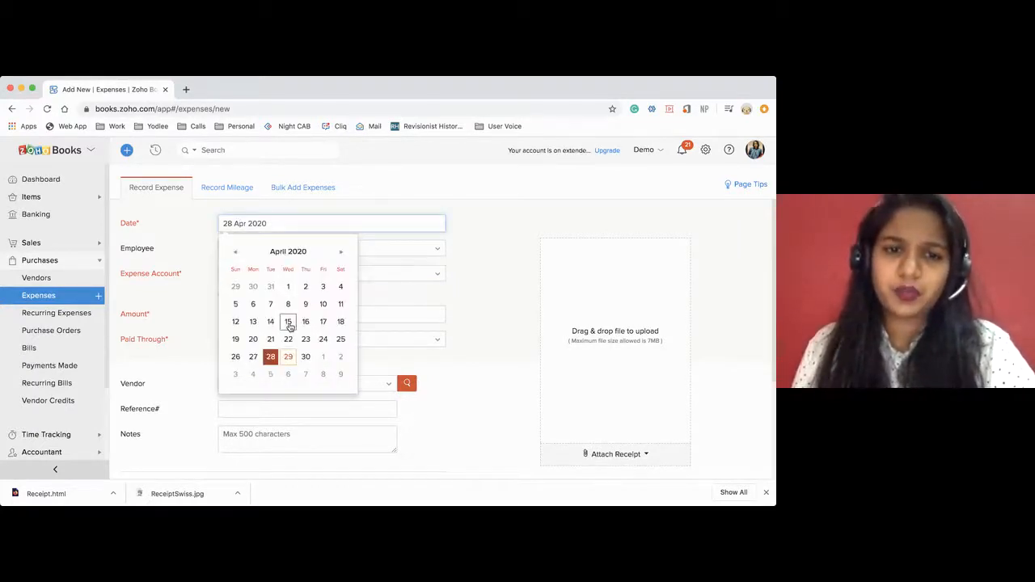
left_click(377, 203)
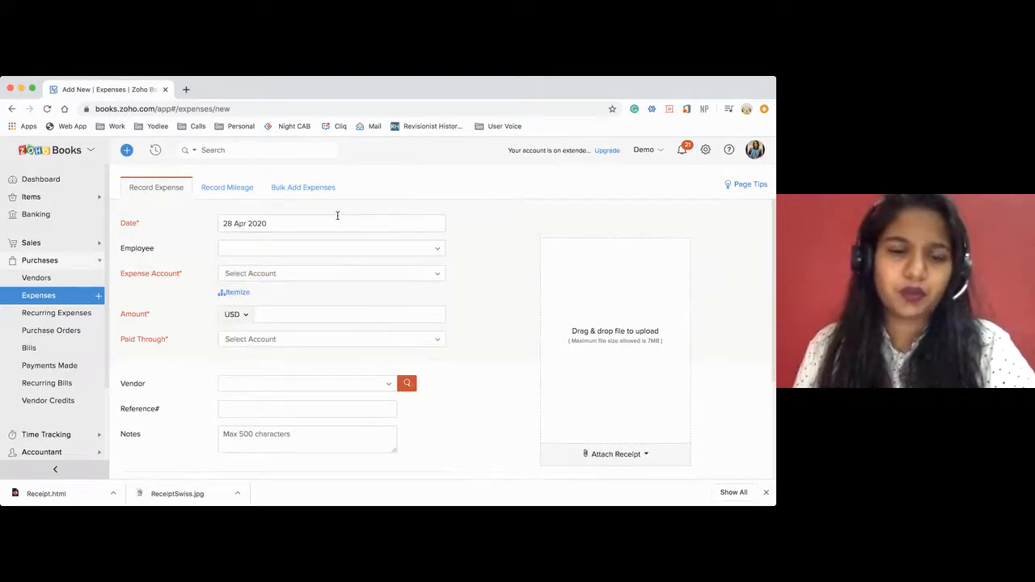
left_click(235, 254)
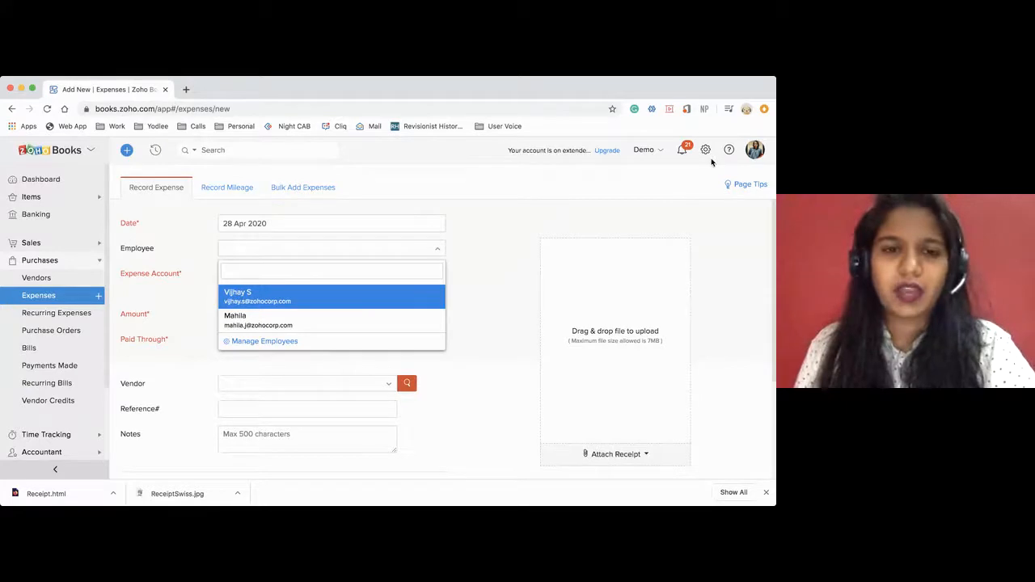
left_click(288, 301)
scroll(508, 269, "down", 2)
scroll(507, 268, "up", 2)
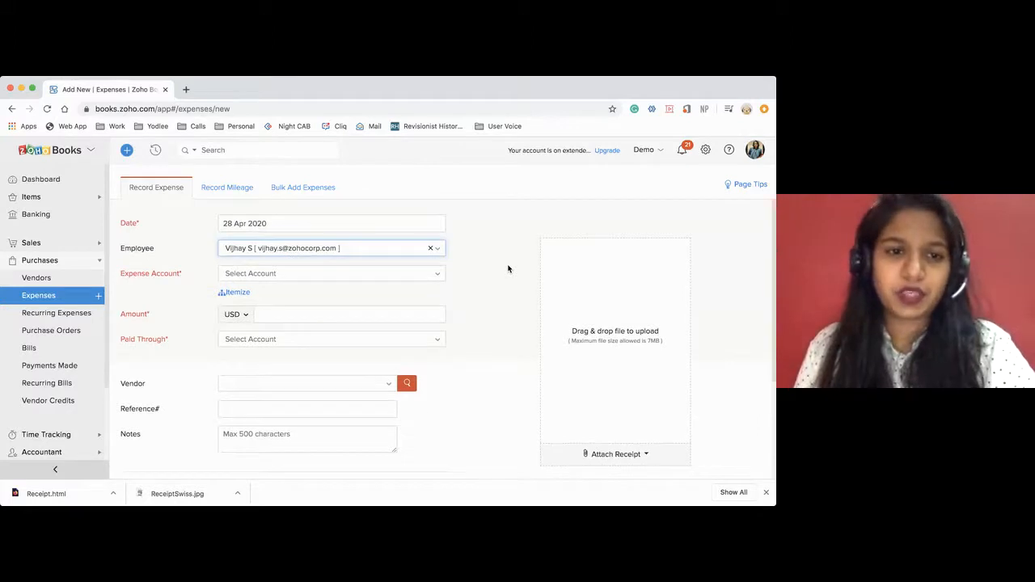
scroll(508, 268, "down", 1)
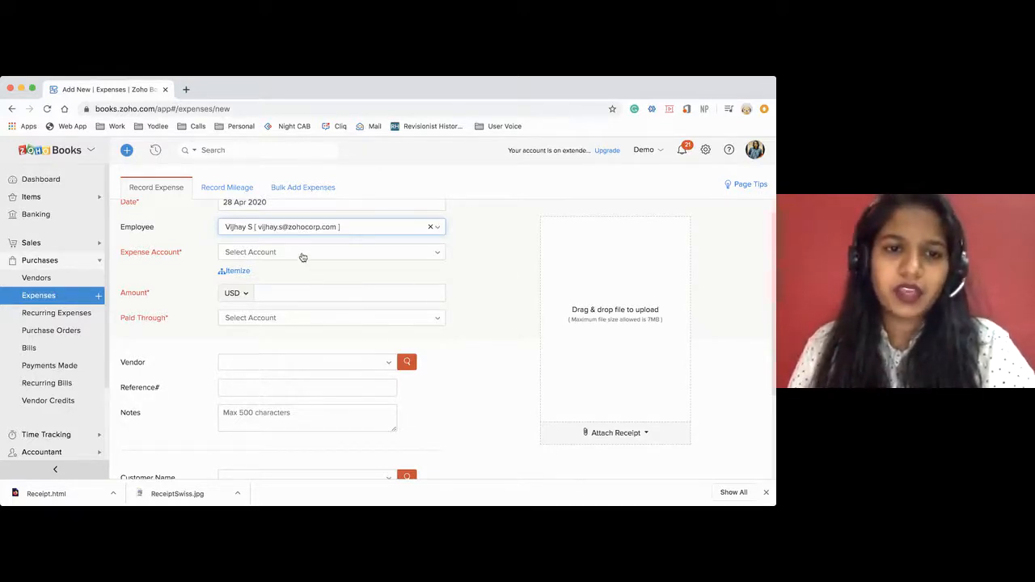
left_click(303, 253)
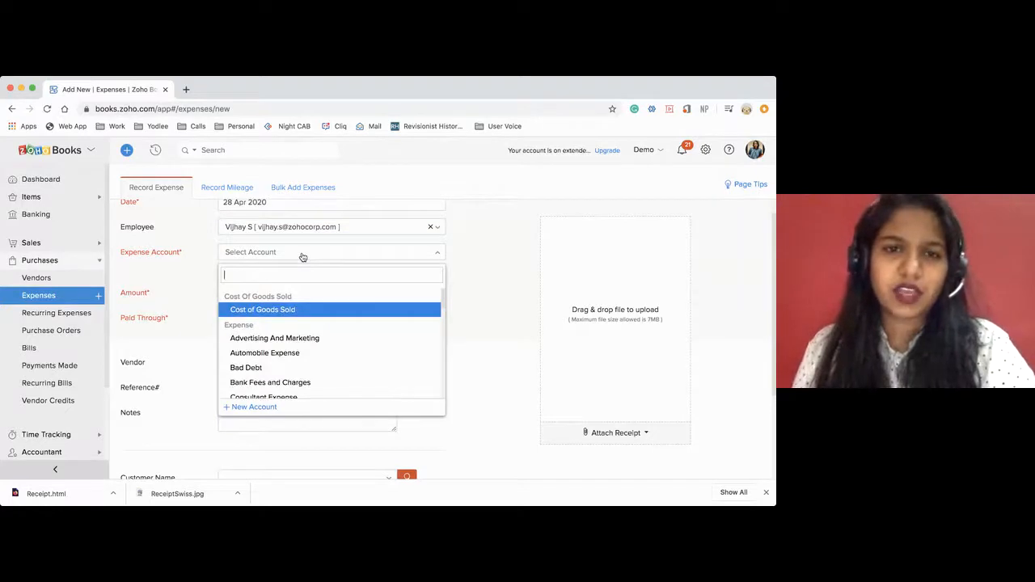
left_click(431, 227)
Set the expense account of the new expense to Rent Expense.
left_click(316, 257)
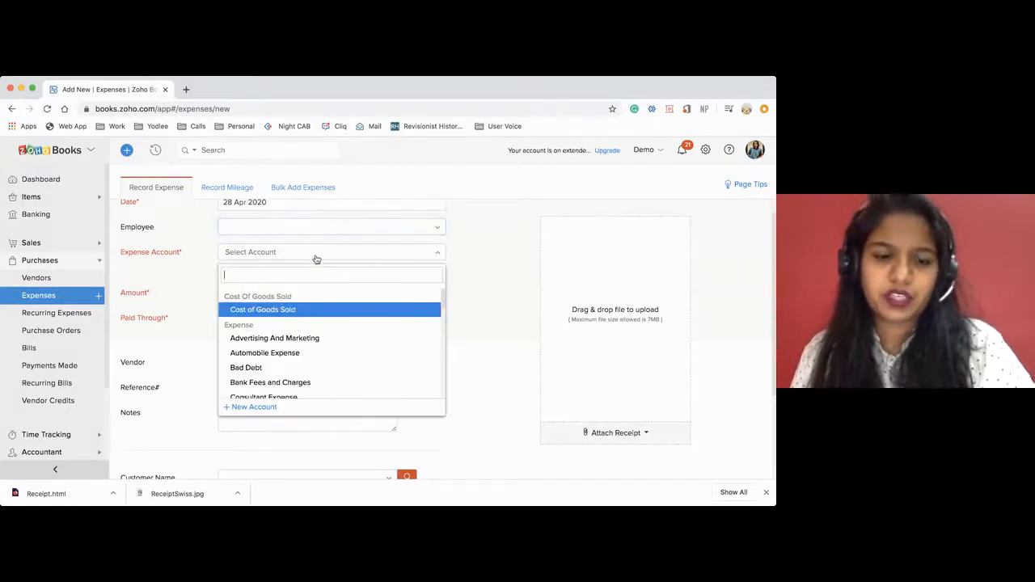
type("ren")
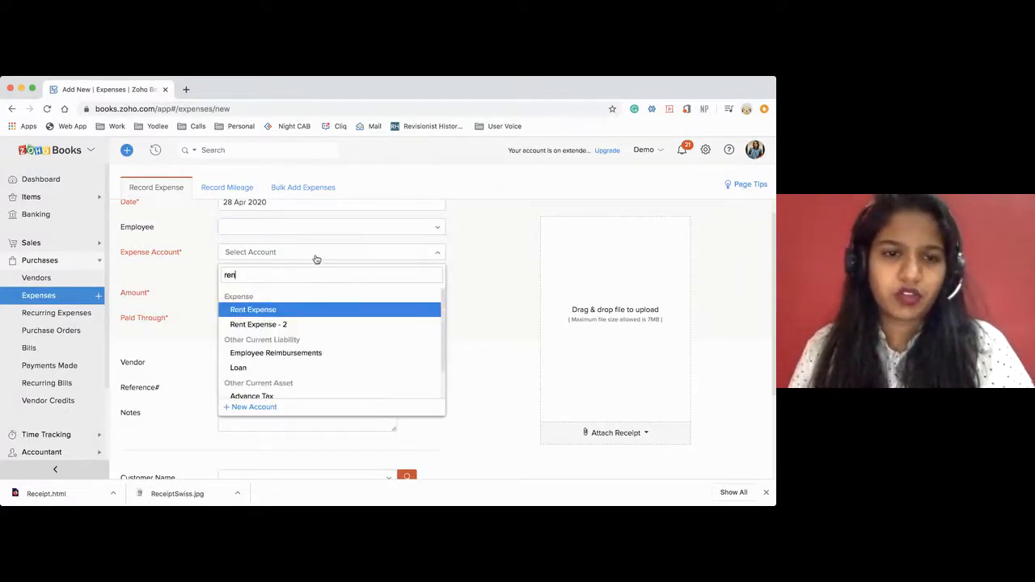
key("Return")
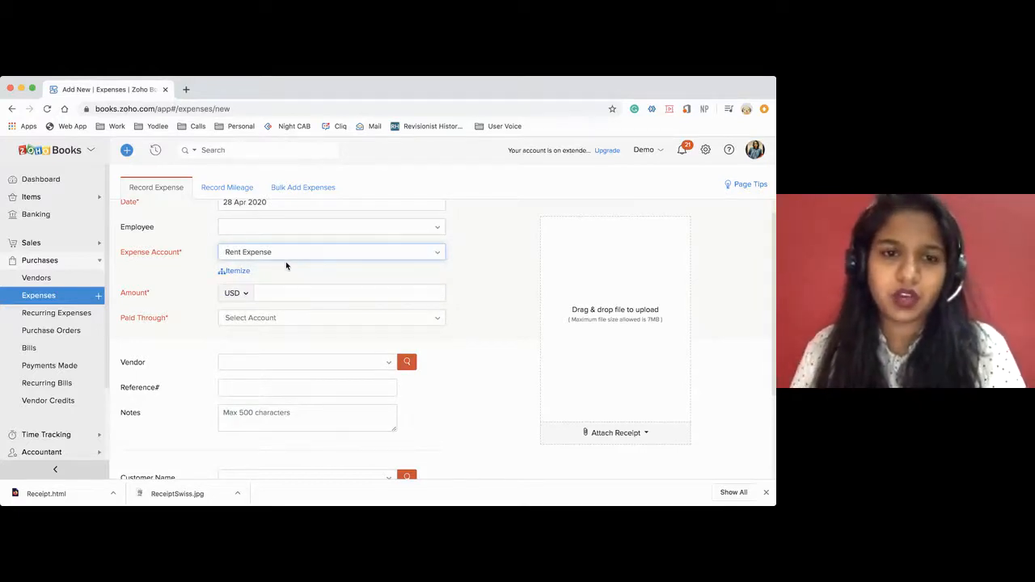
left_click(280, 255)
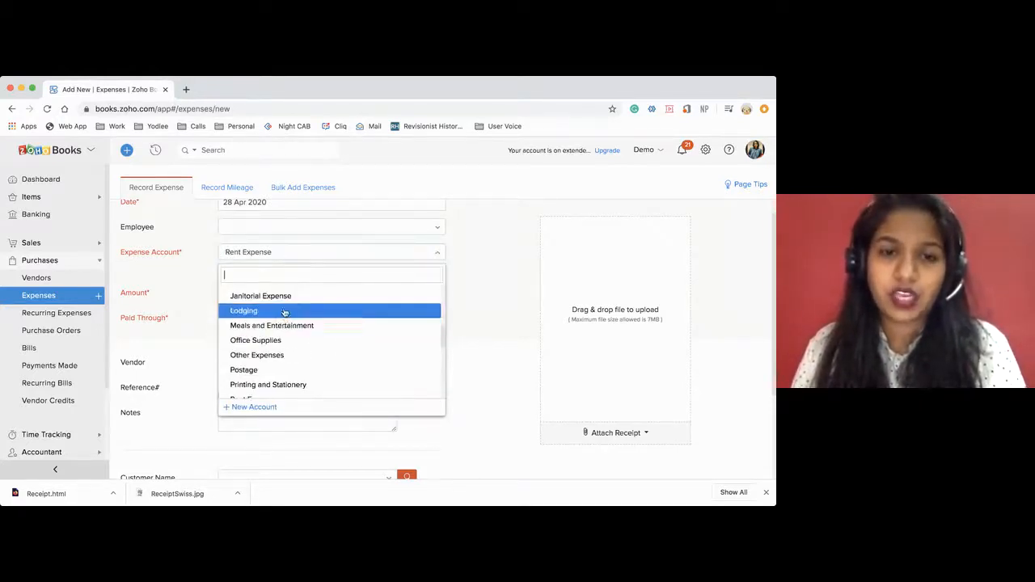
left_click(253, 407)
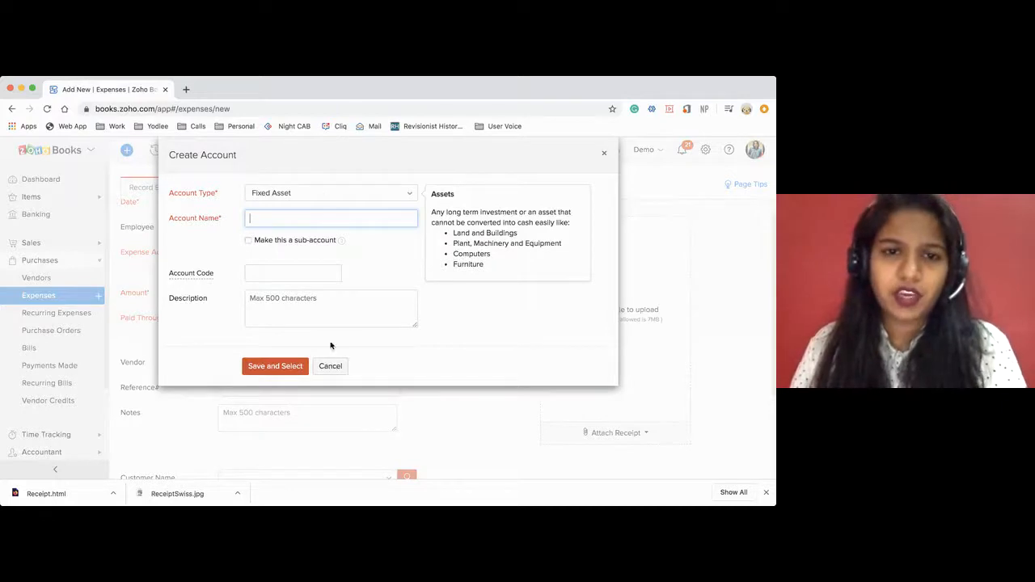
left_click(319, 194)
type("ex")
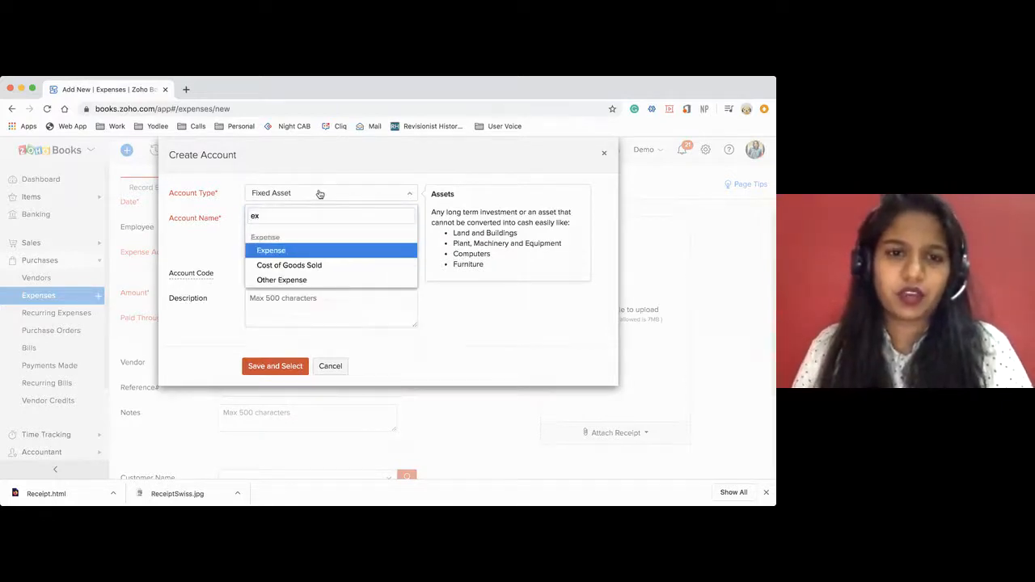
key("Return")
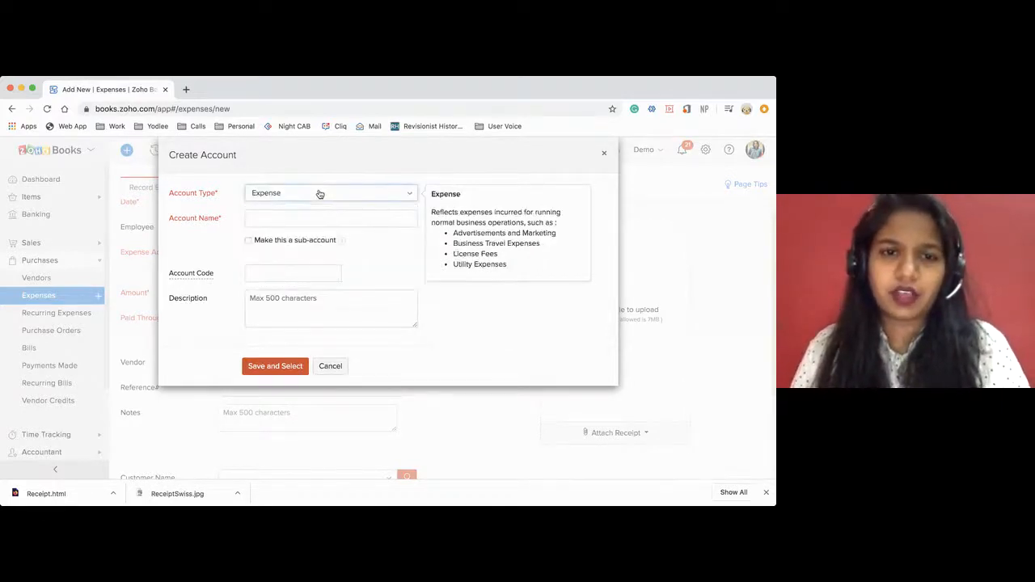
left_click(332, 365)
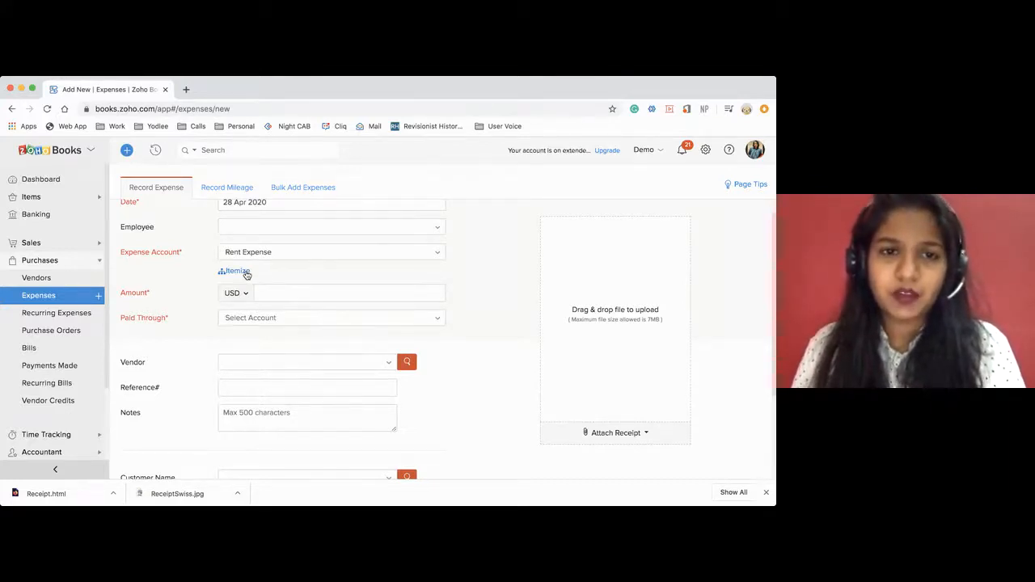
Itemize the expense and add a second line assigned to the Fuel/Mileage Expenses account.
left_click(237, 271)
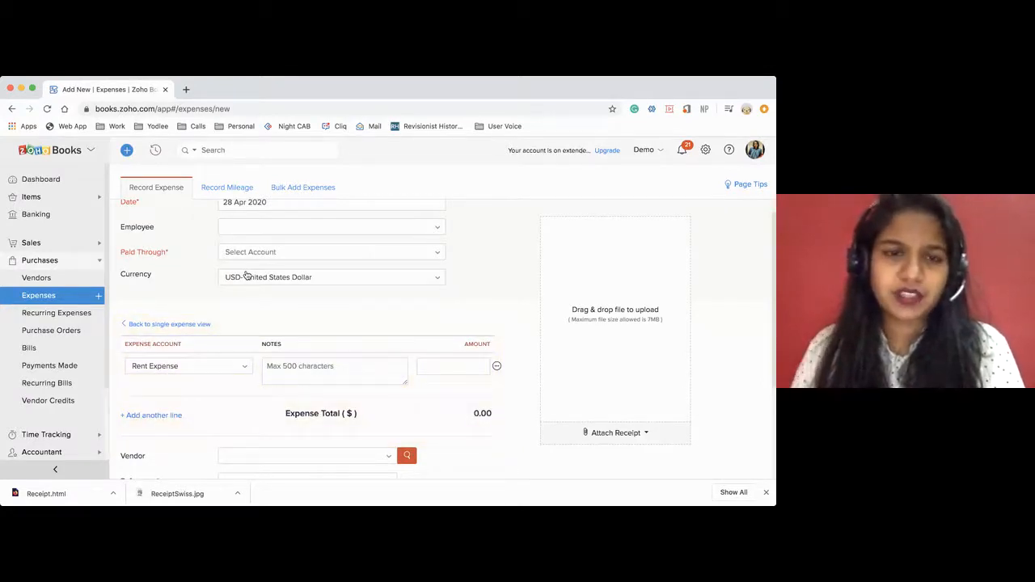
scroll(246, 275, "up", 1)
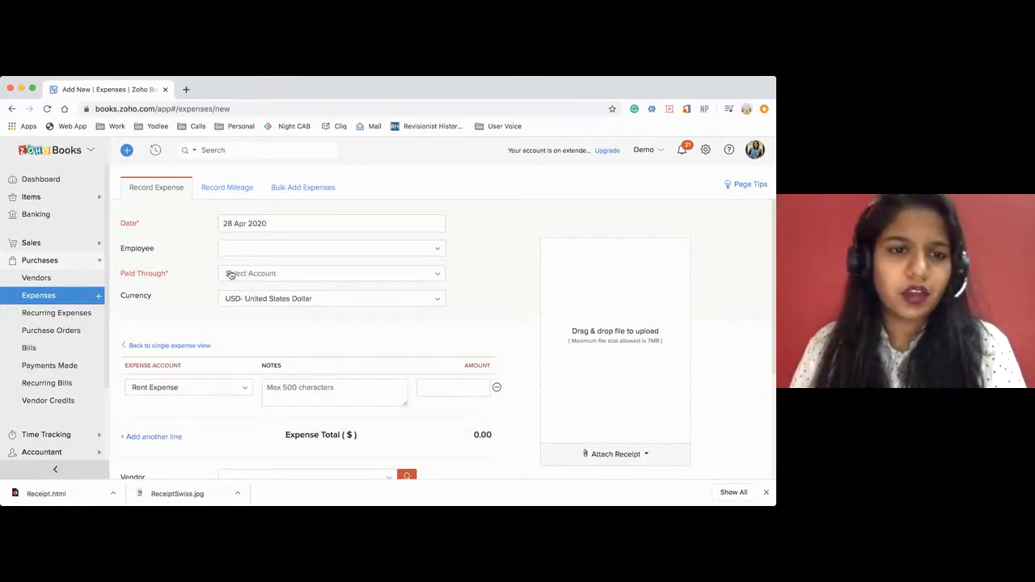
scroll(214, 374, "down", 2)
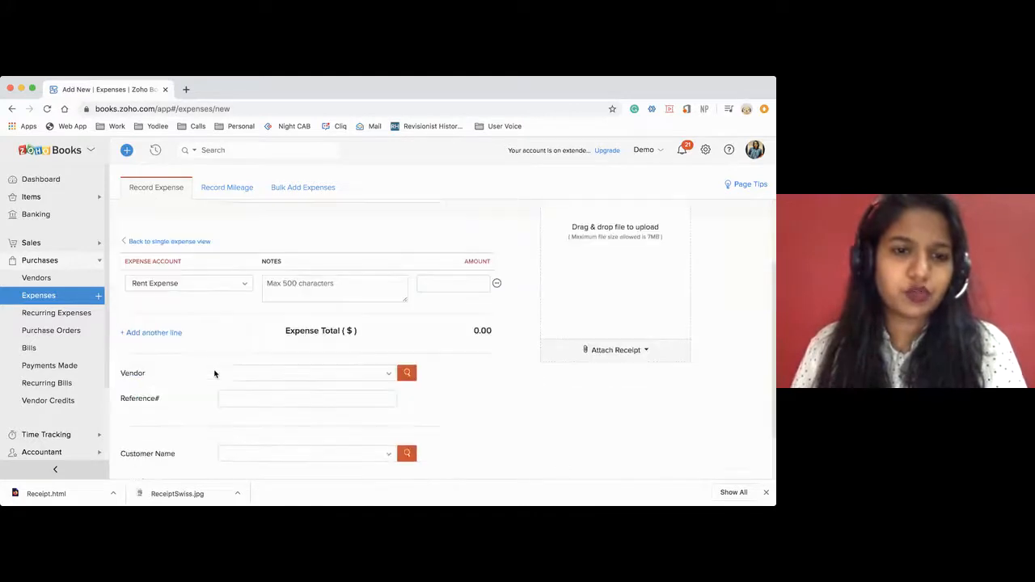
left_click(151, 332)
left_click(189, 328)
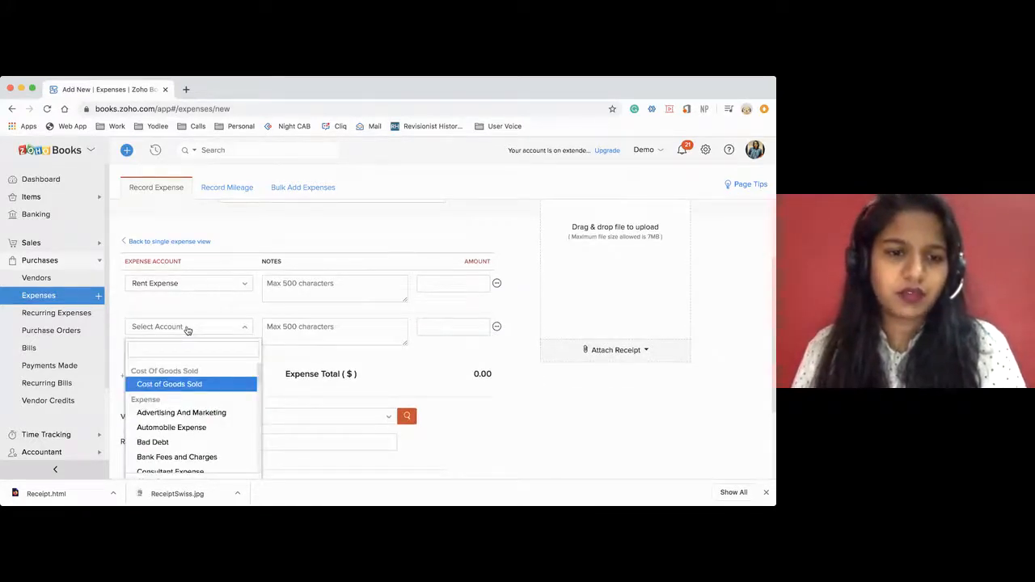
scroll(192, 383, "down", 2)
scroll(188, 400, "down", 1)
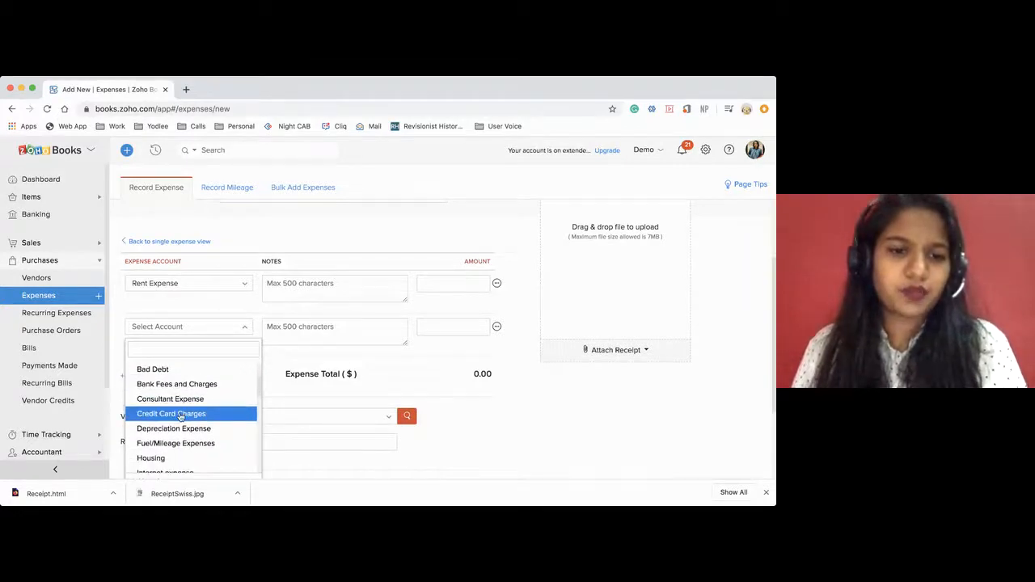
left_click(173, 443)
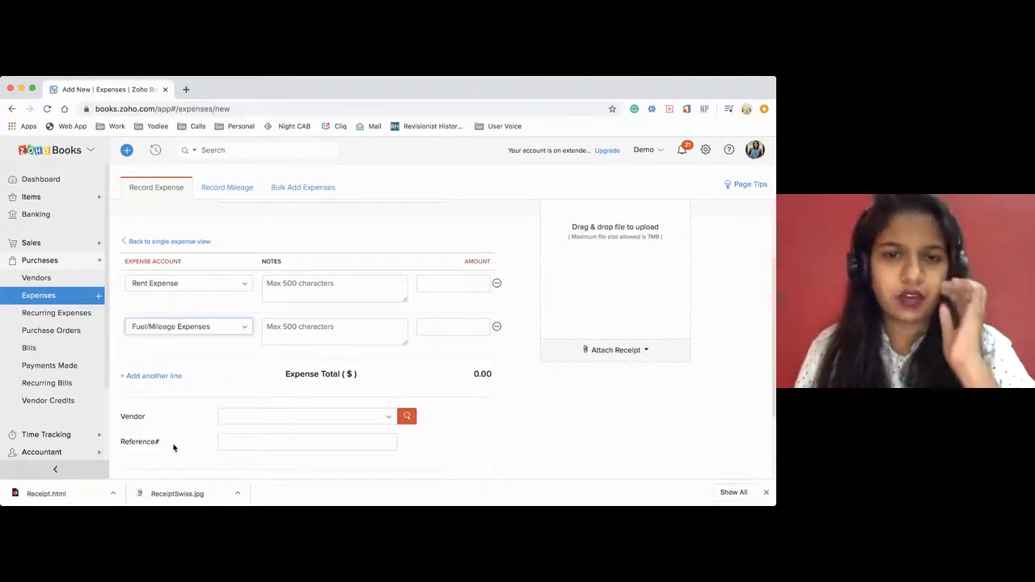
Set the amounts to 800 for the Rent Expense line and 100 for the Fuel/Mileage Expenses line.
left_click(441, 284)
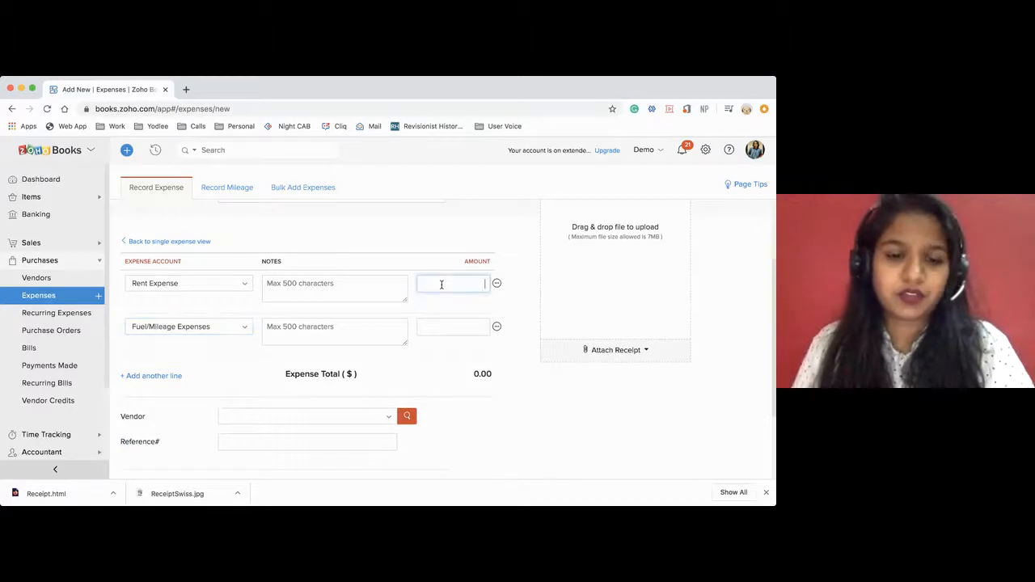
type("500")
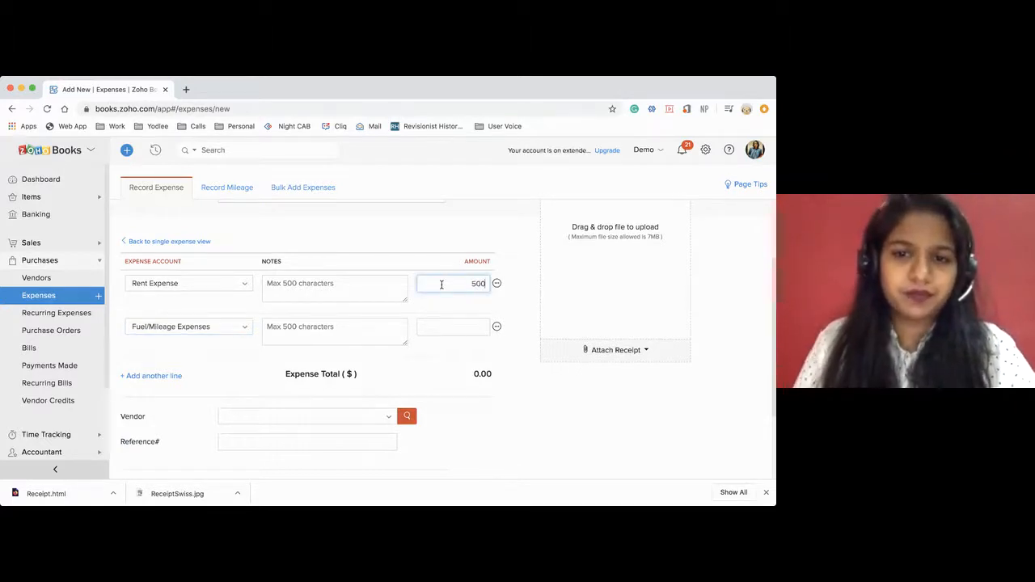
left_click(449, 323)
type("4")
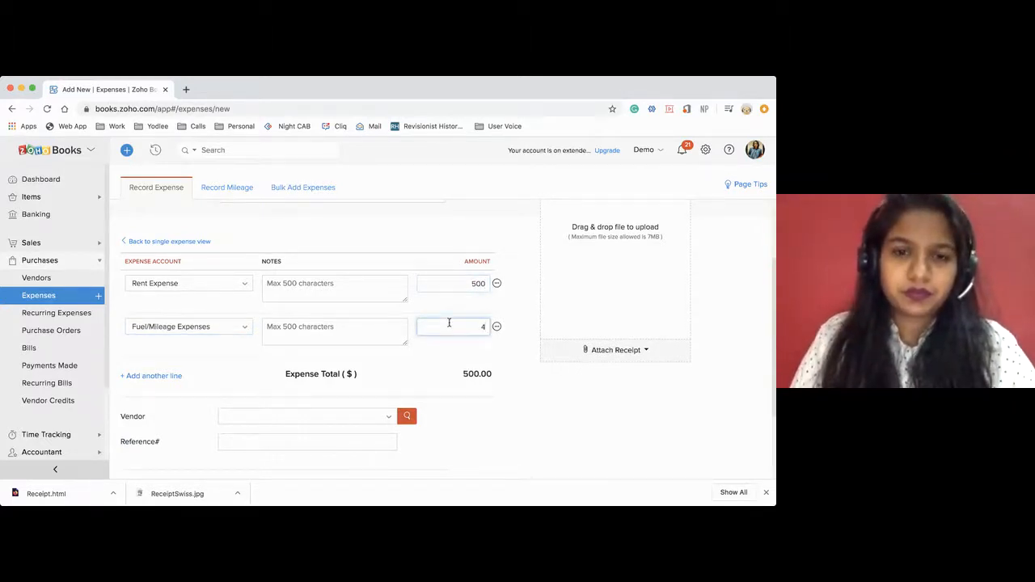
key("BackSpace")
type("100")
left_click(475, 285)
type("8")
left_click(299, 360)
scroll(299, 360, "up", 1)
scroll(299, 360, "up", 3)
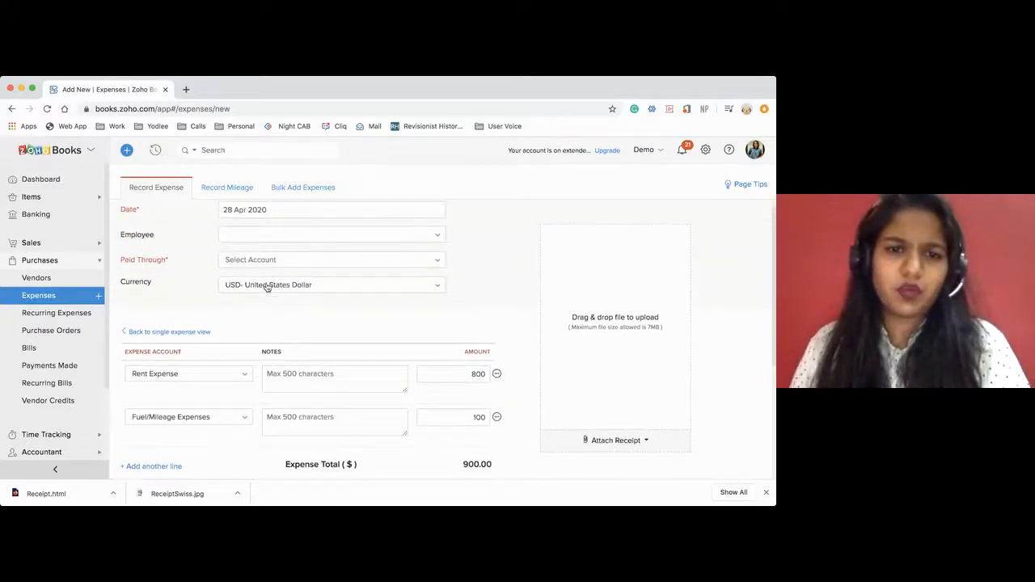
left_click(267, 288)
scroll(266, 338, "up", 1)
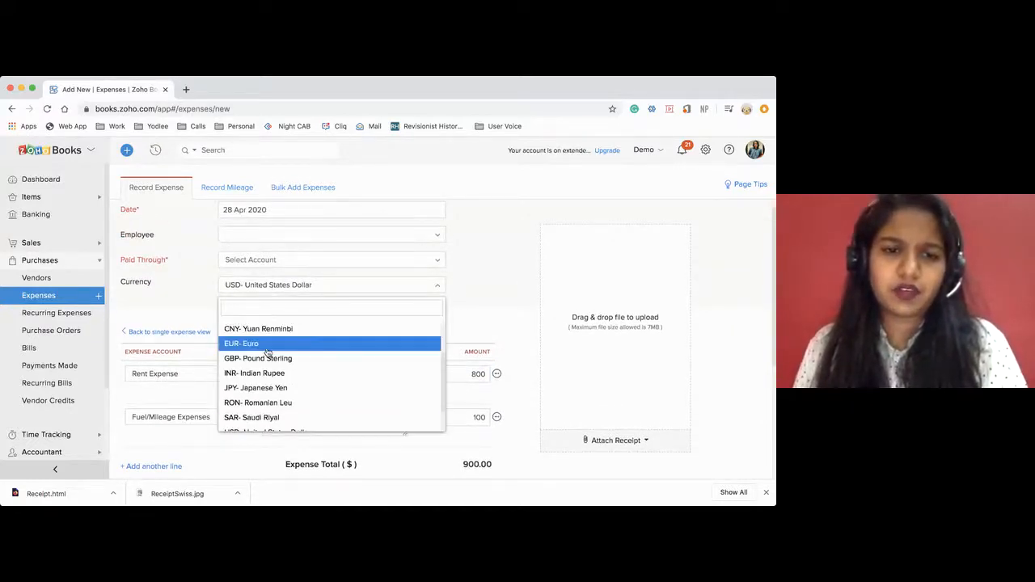
left_click(266, 363)
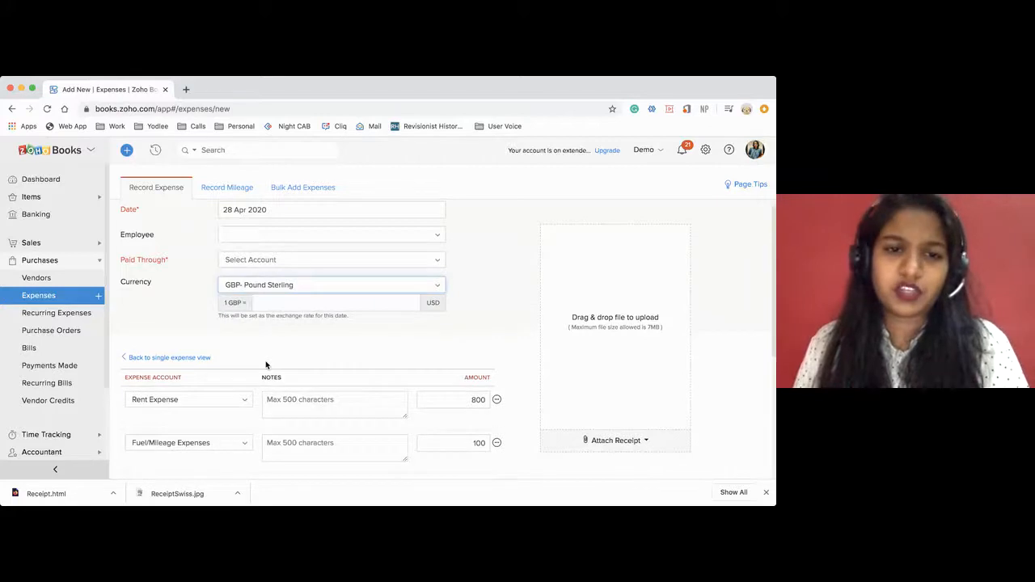
left_click(287, 293)
type("us")
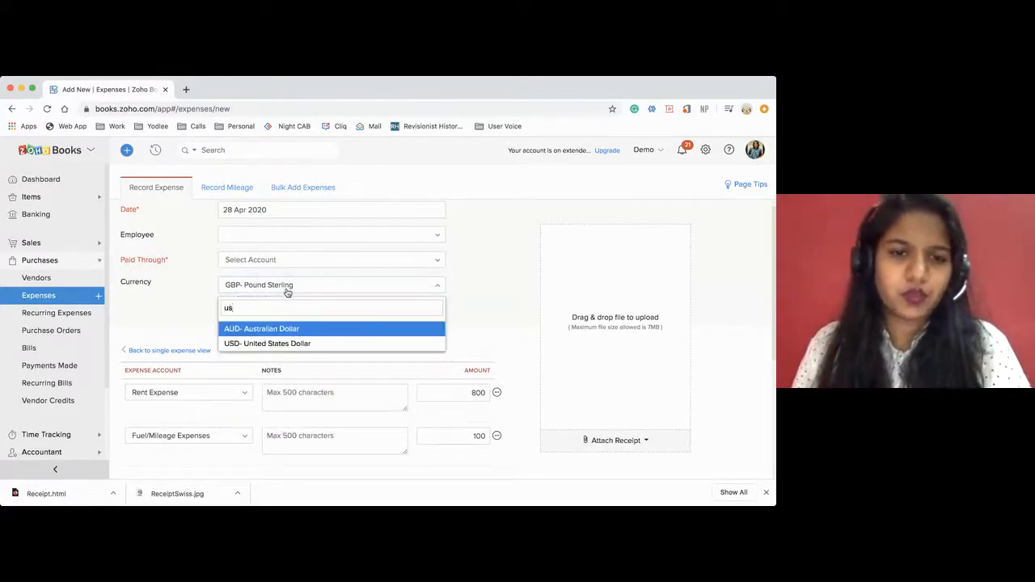
key("Return")
left_click(338, 290)
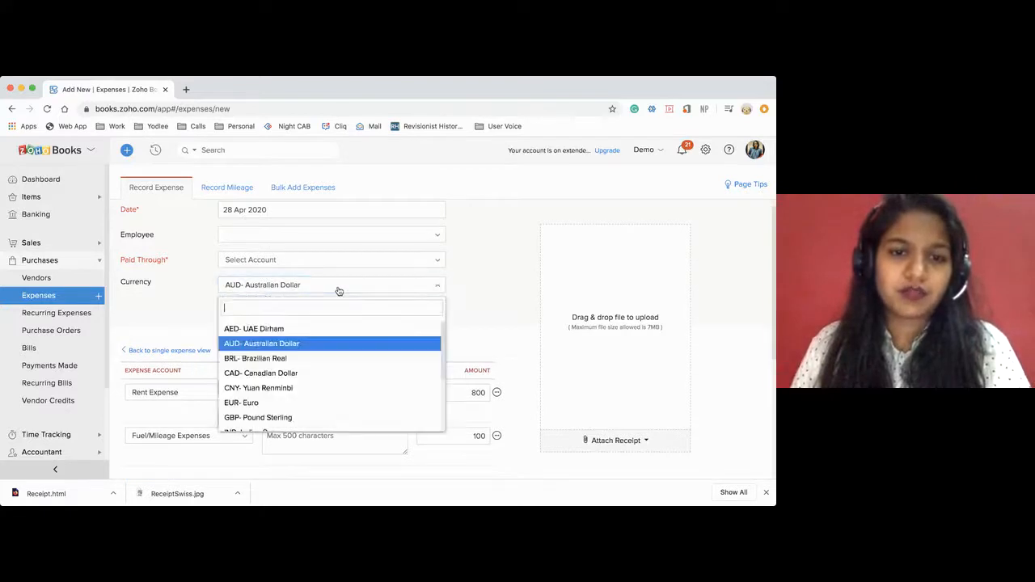
type("usd")
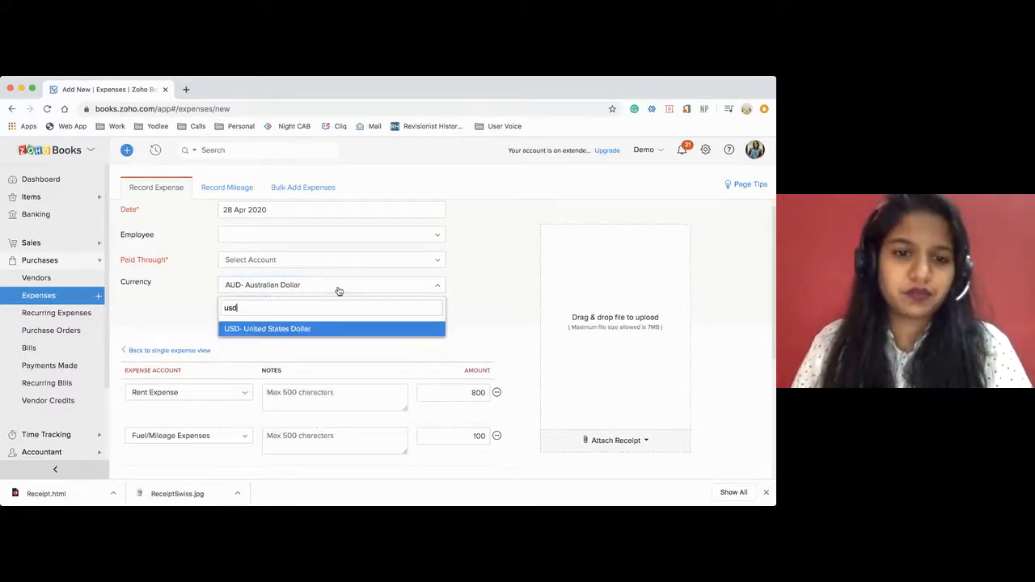
key("Return")
Examine the available vendors and the reference number field of the itemized expense.
scroll(351, 363, "down", 5)
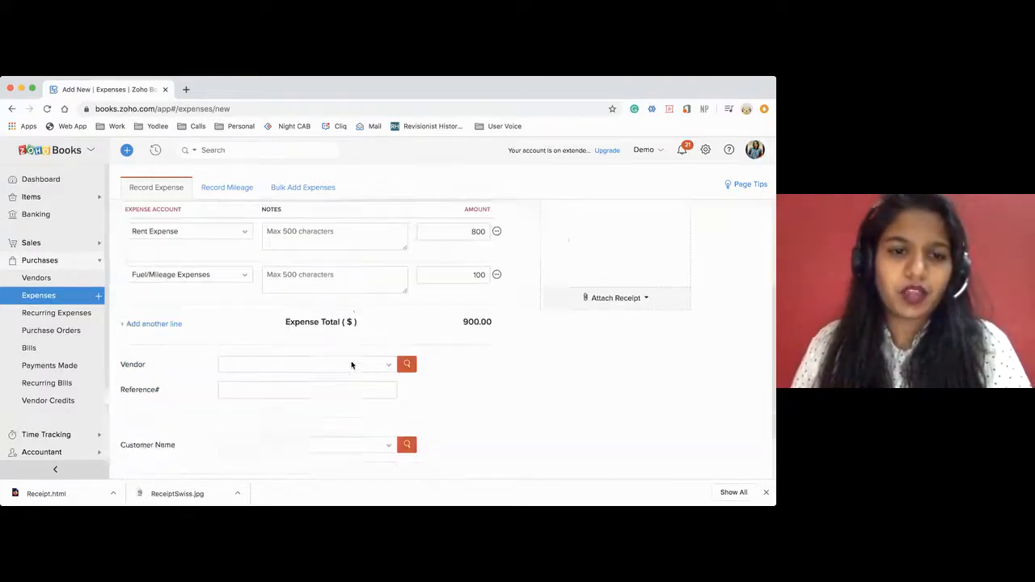
scroll(339, 343, "down", 2)
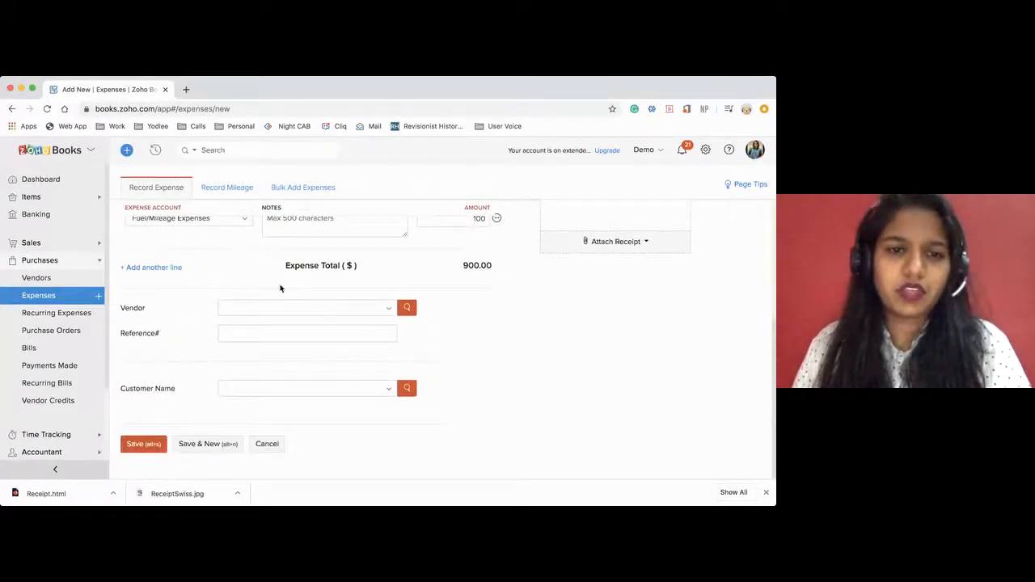
left_click(299, 310)
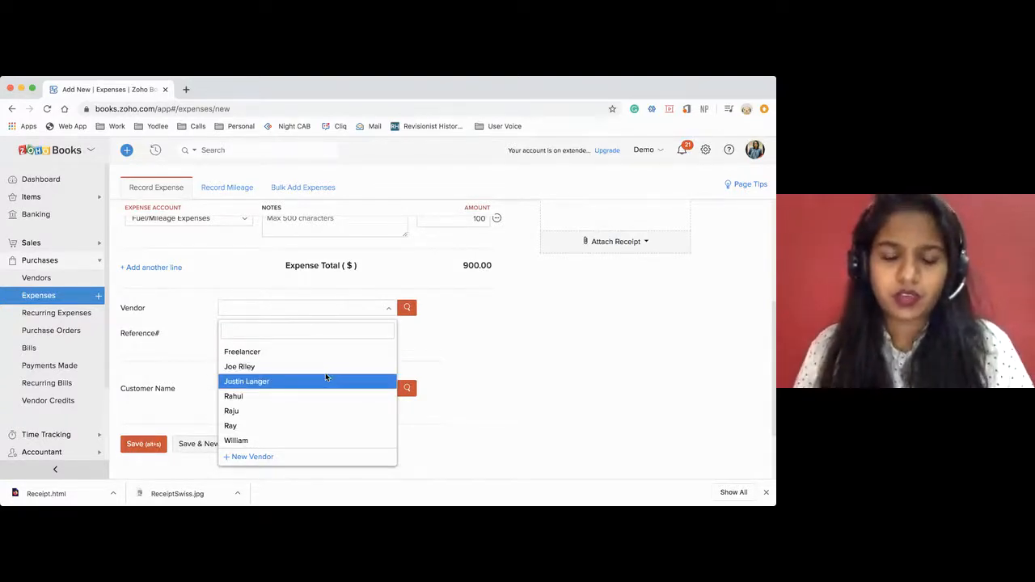
left_click(417, 362)
left_click(227, 333)
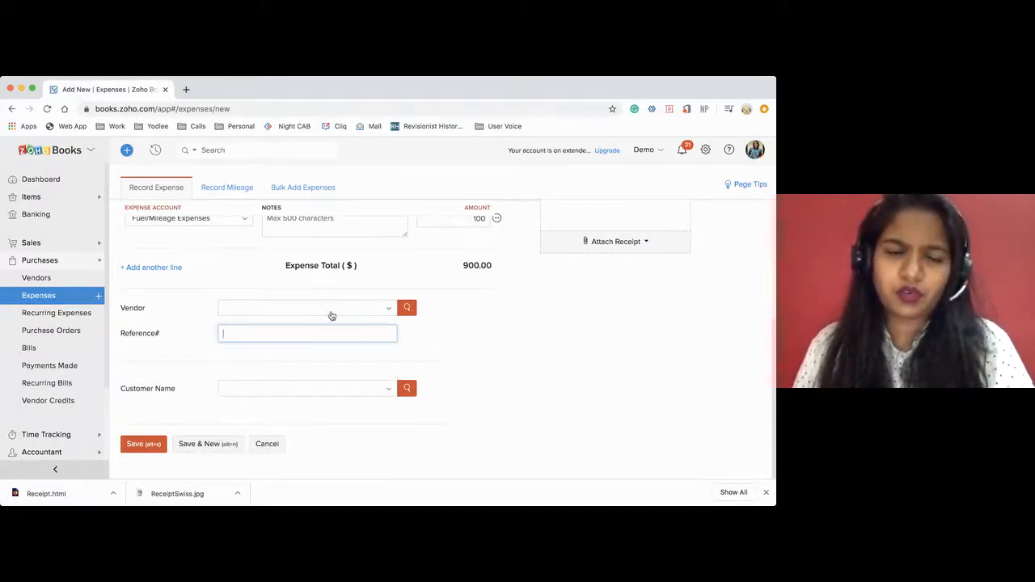
left_click(133, 312)
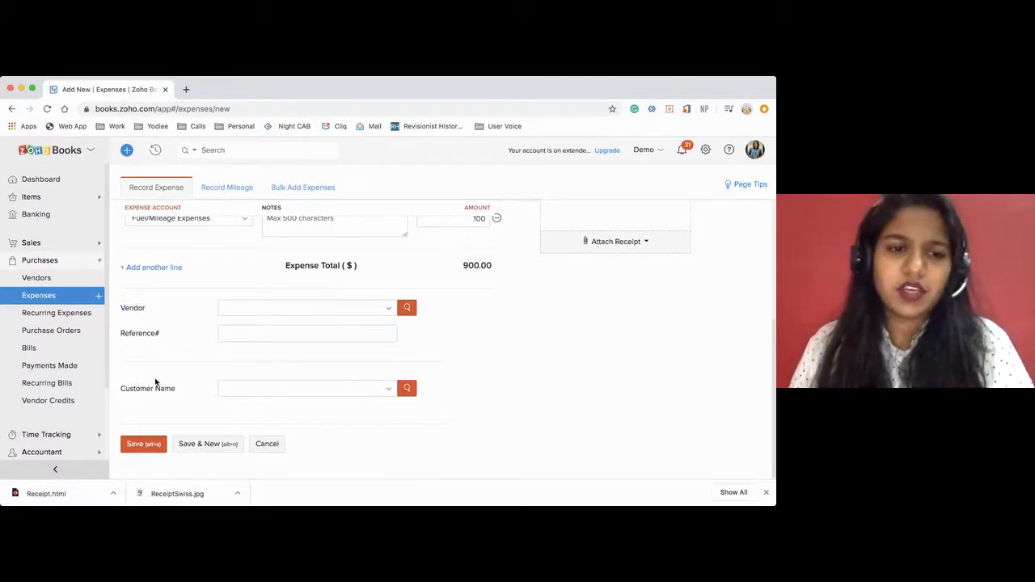
Assign the itemized expense to an existing individual customer and mark it as billable.
left_click(245, 390)
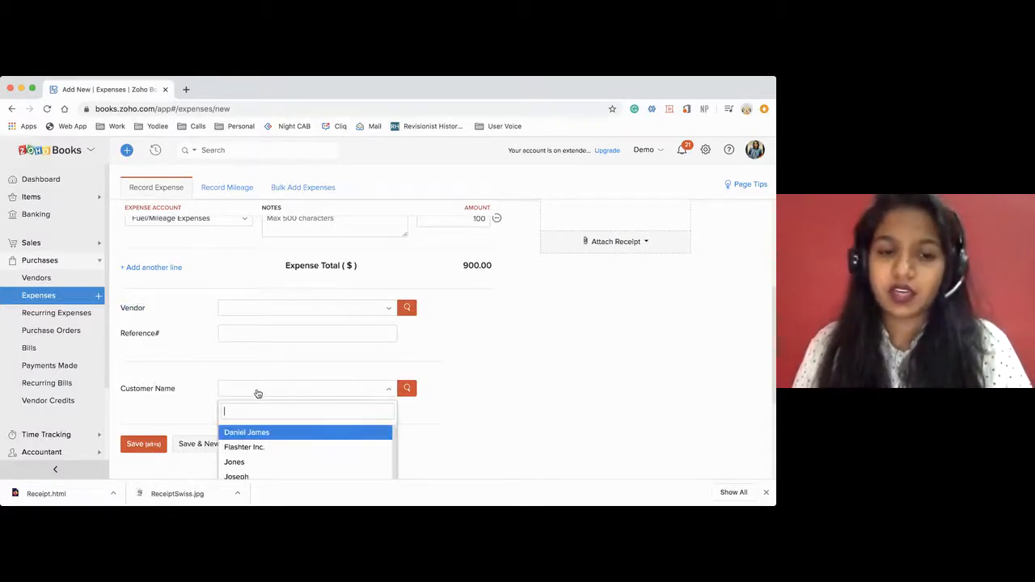
scroll(359, 404, "down", 2)
left_click(359, 405)
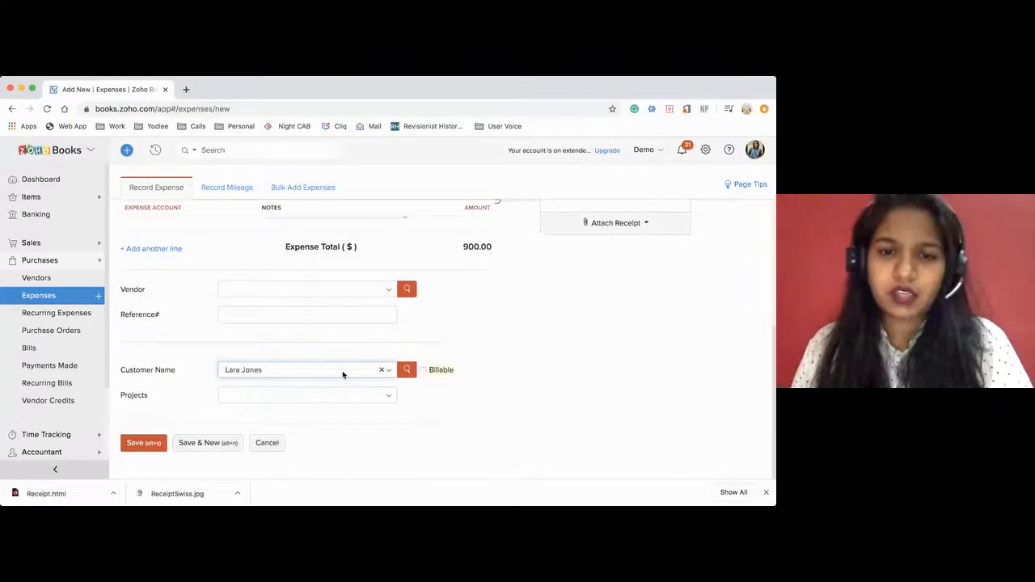
left_click(423, 370)
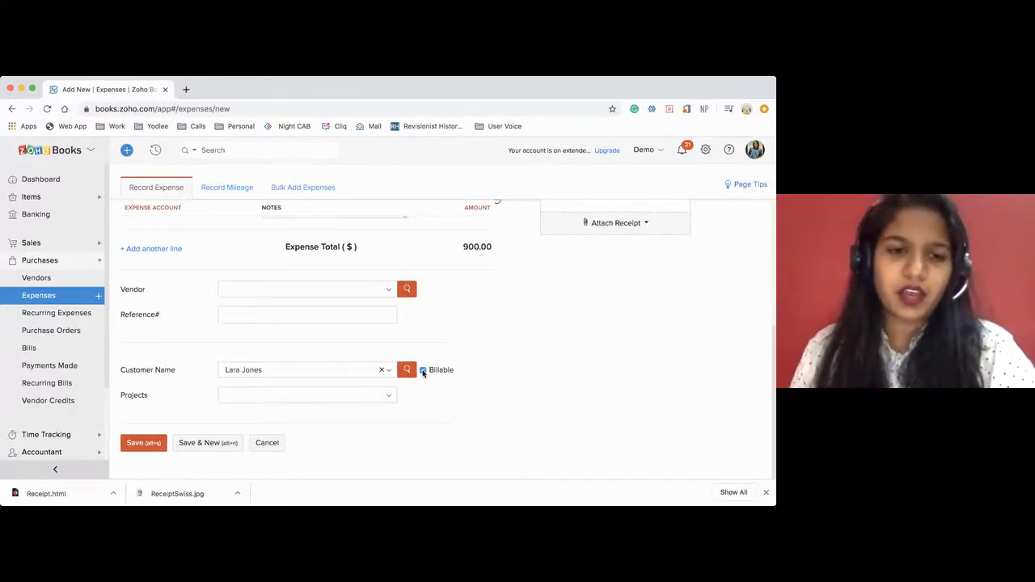
Examine the projects available for the selected customer and the list of customers without changing the expense.
left_click(247, 399)
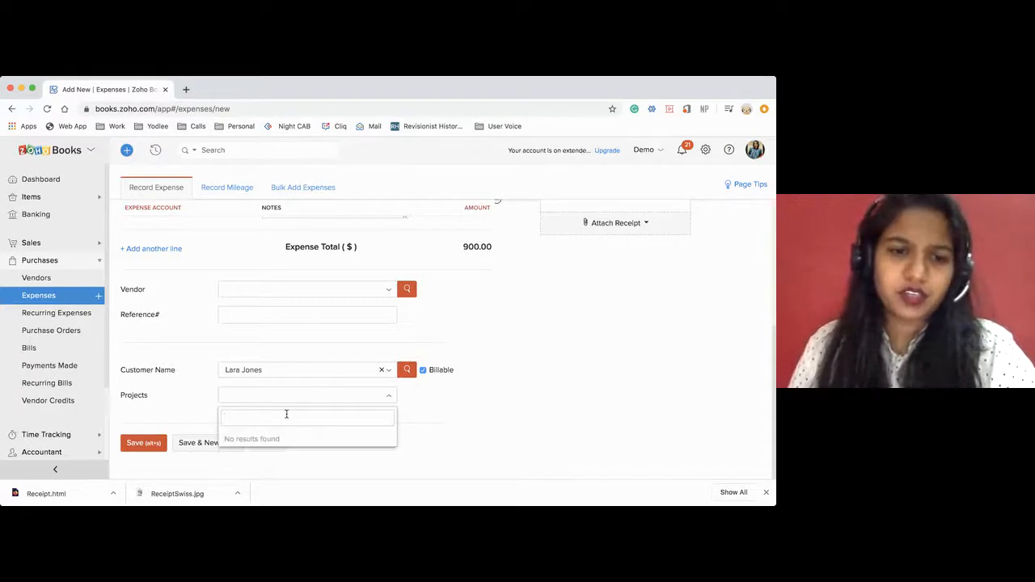
left_click(257, 374)
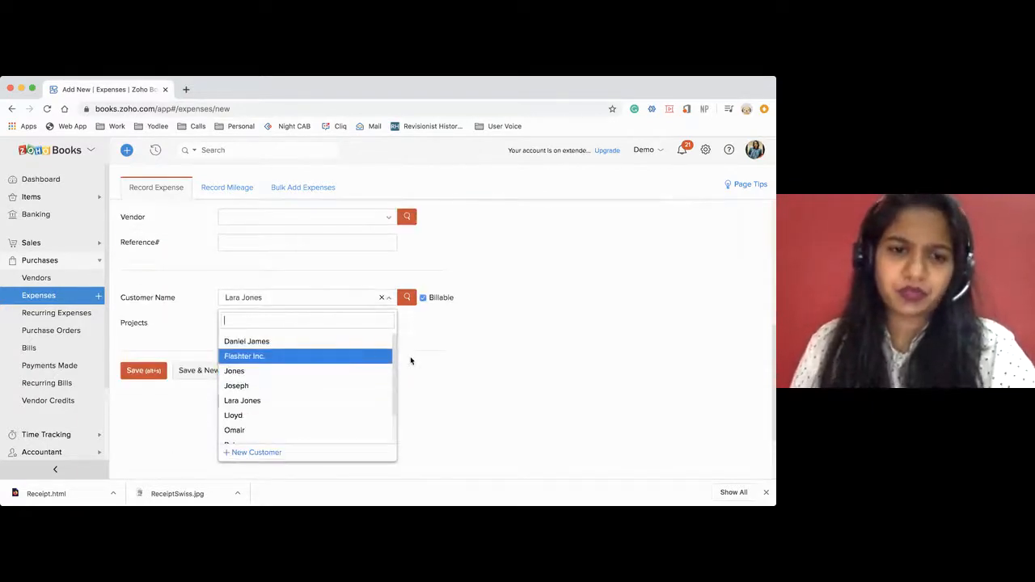
left_click(410, 357)
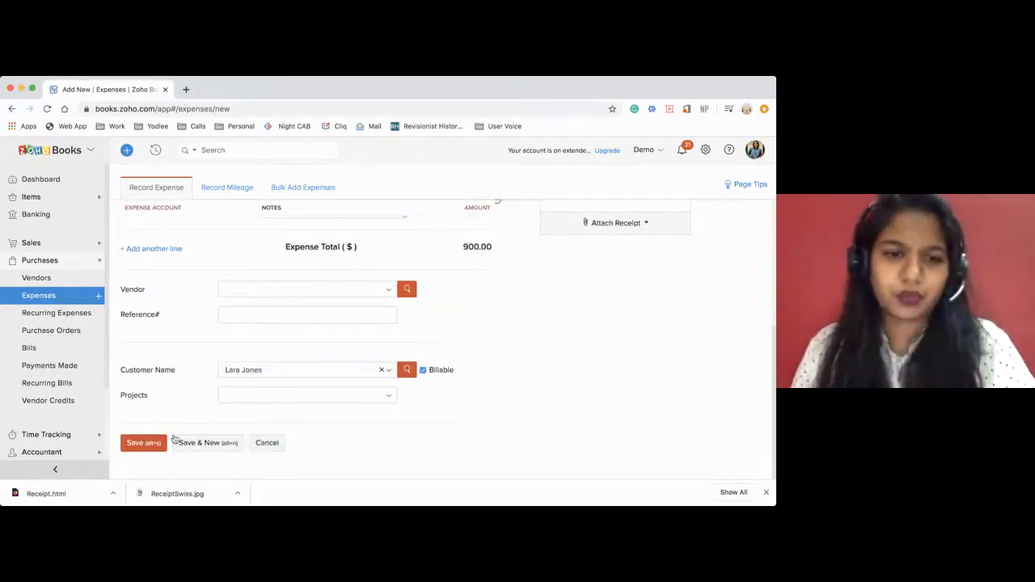
scroll(279, 361, "up", 3)
scroll(280, 360, "down", 3)
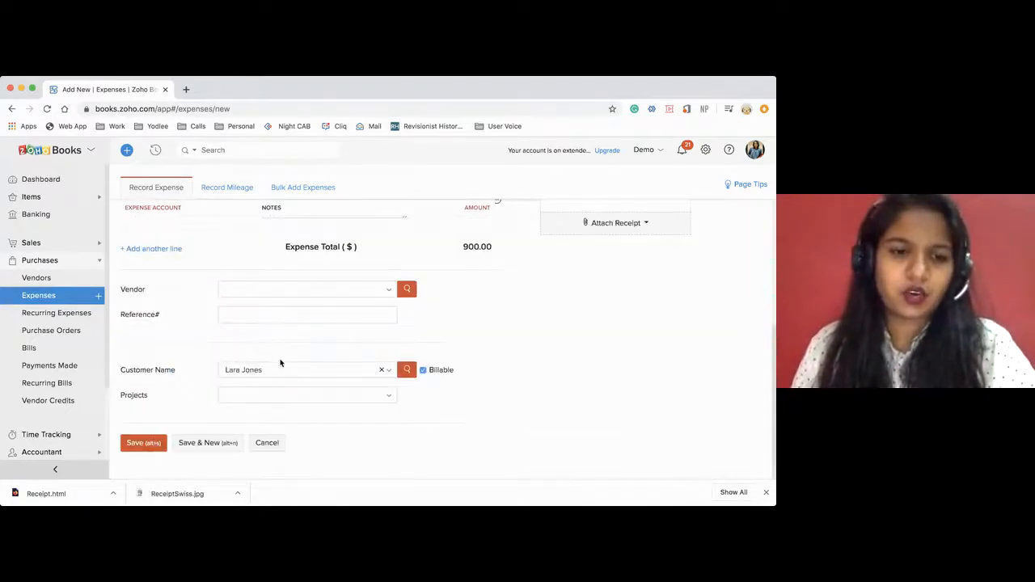
Attach the receipt file ReceiptSwiss.jpg from the stored documents to the expense.
scroll(461, 342, "up", 4)
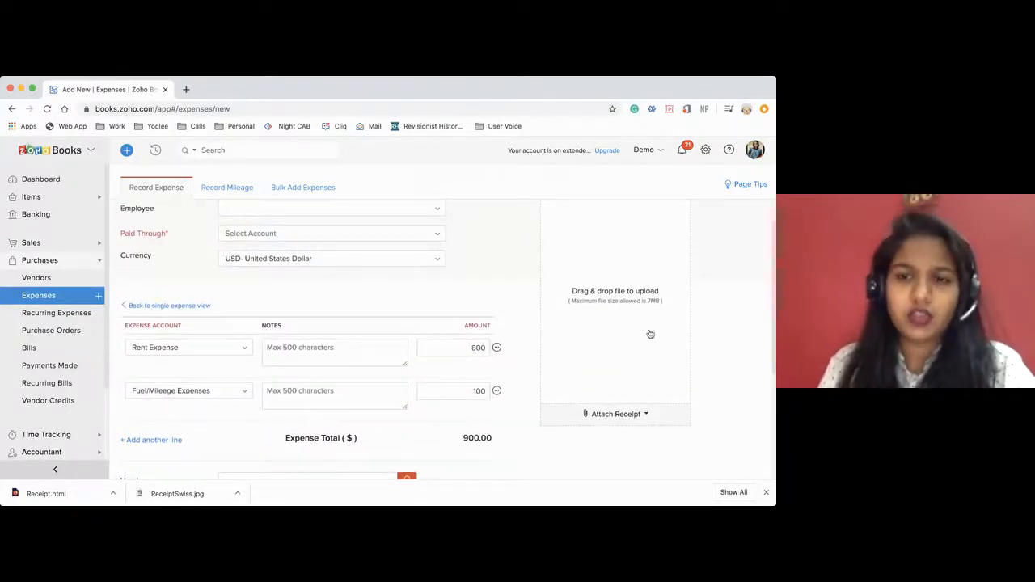
left_click(616, 417)
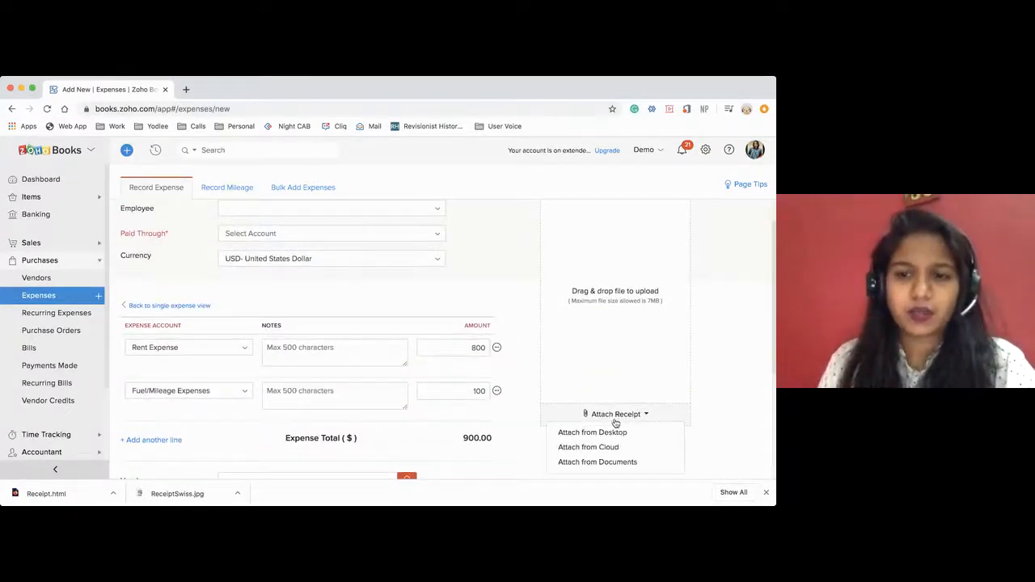
left_click(629, 461)
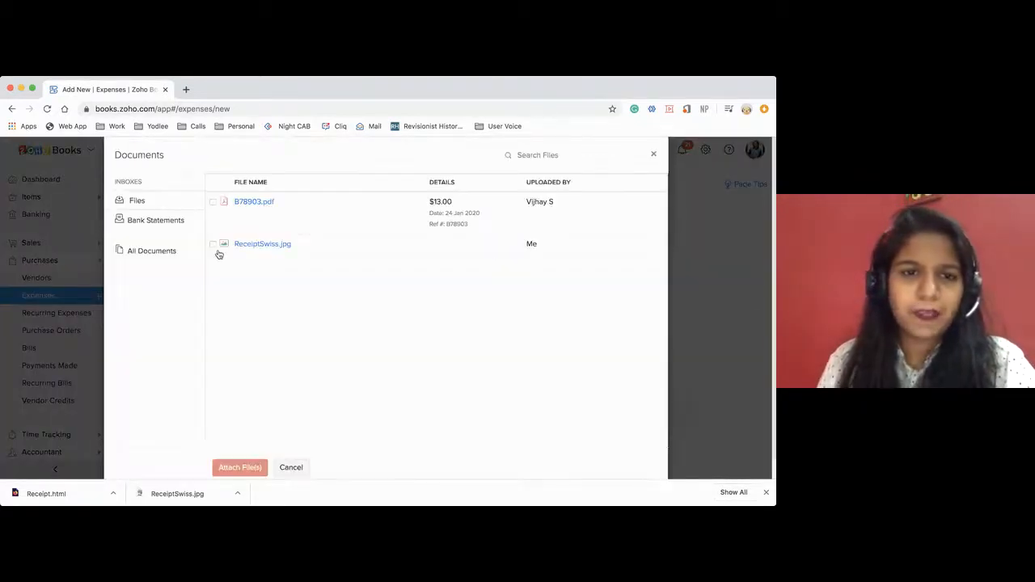
left_click(213, 244)
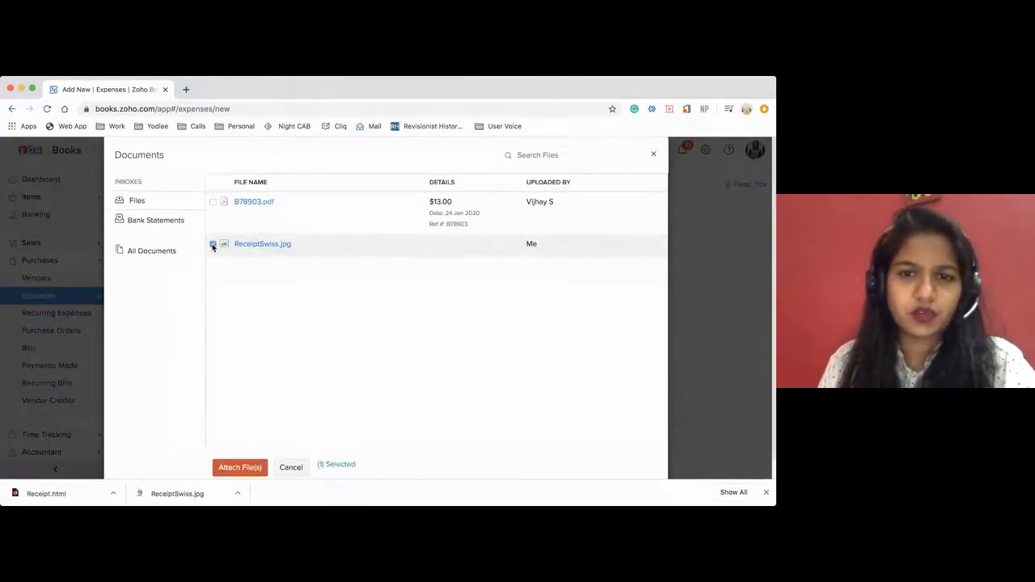
left_click(240, 469)
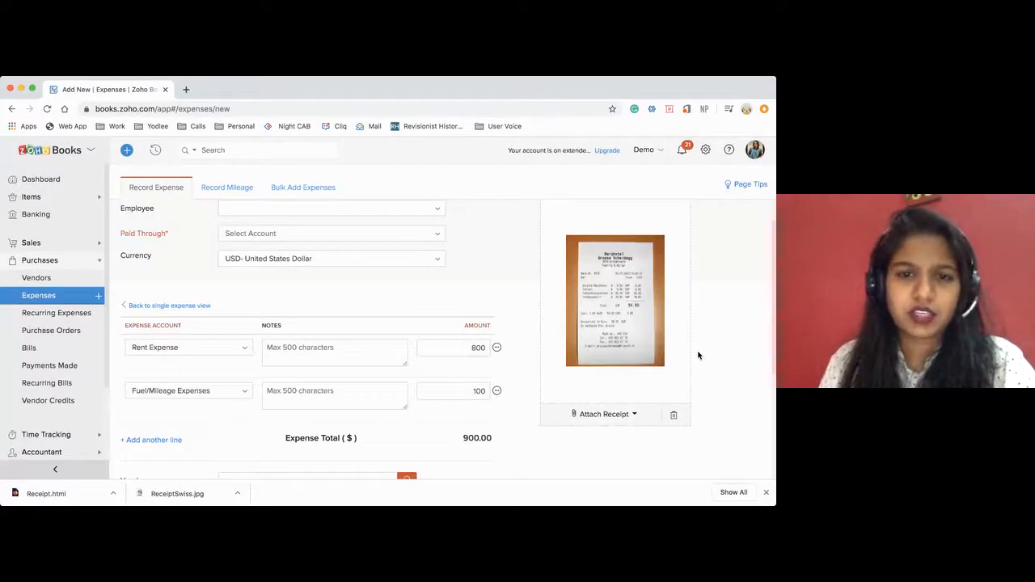
Try to save the itemized expense.
scroll(698, 355, "down", 3)
scroll(427, 375, "up", 3)
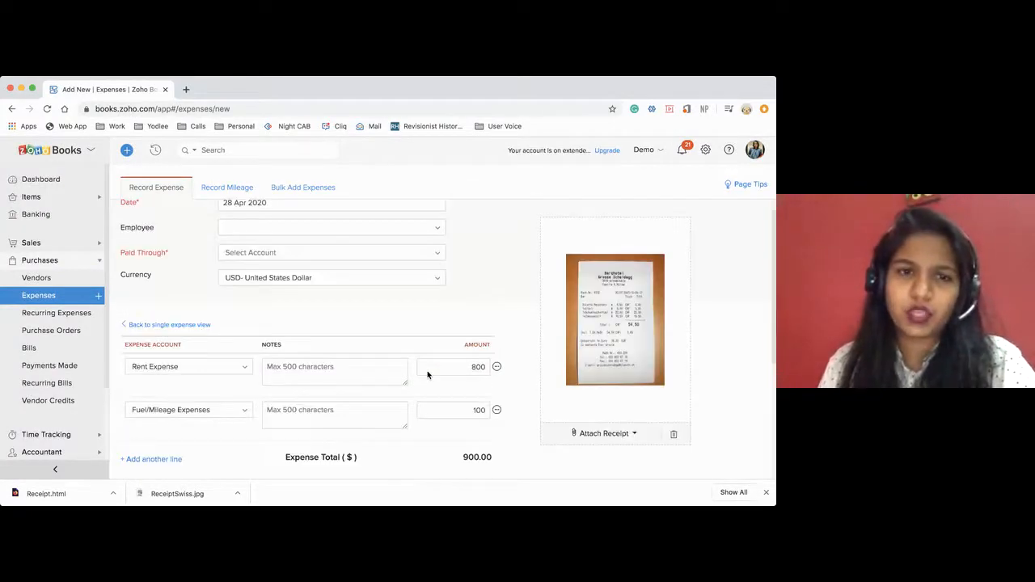
scroll(185, 462, "down", 3)
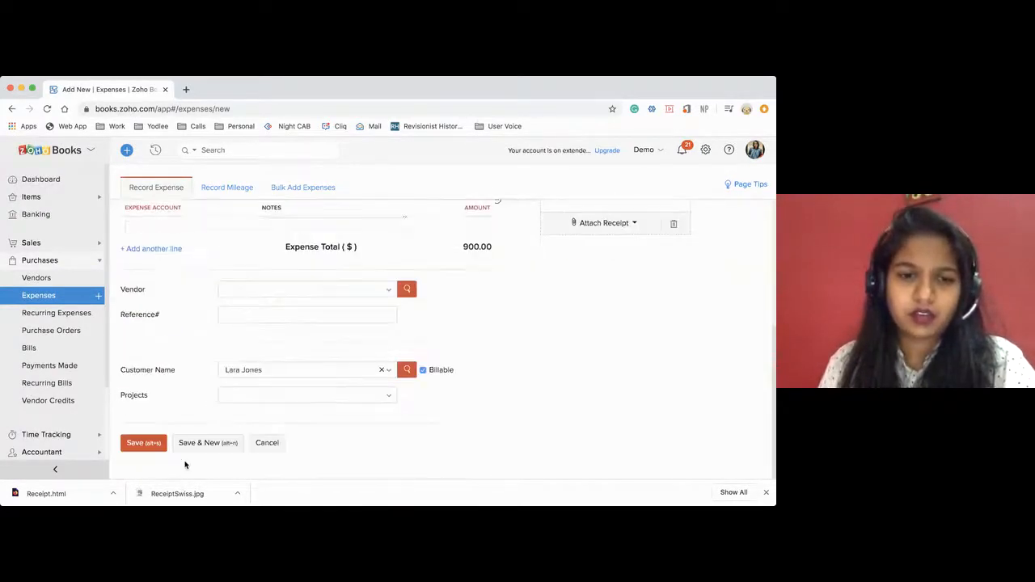
left_click(136, 445)
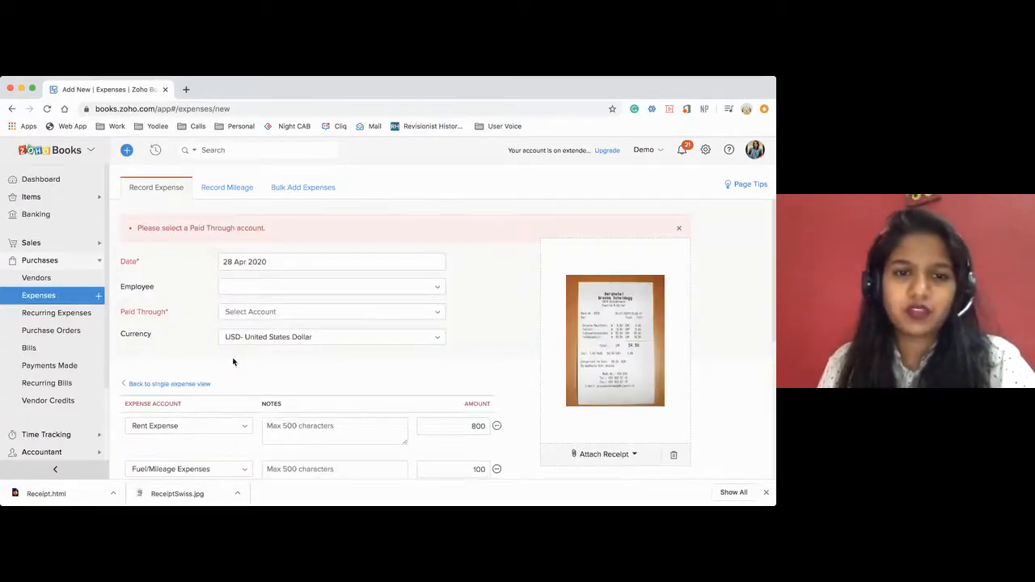
Set the Paid Through account of the expense to PNC Bank and save the expense.
left_click(243, 312)
left_click(261, 400)
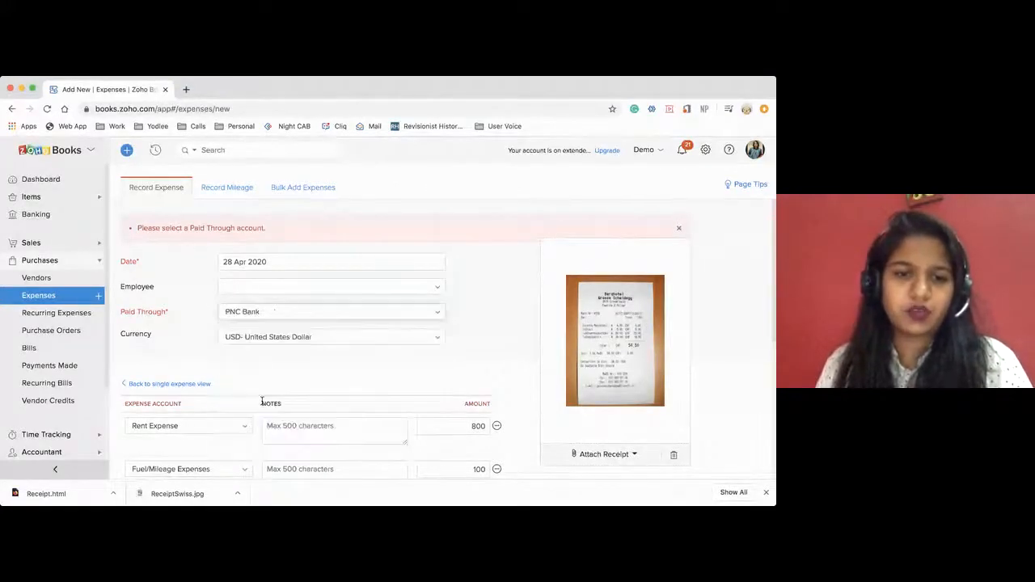
scroll(365, 376, "down", 10)
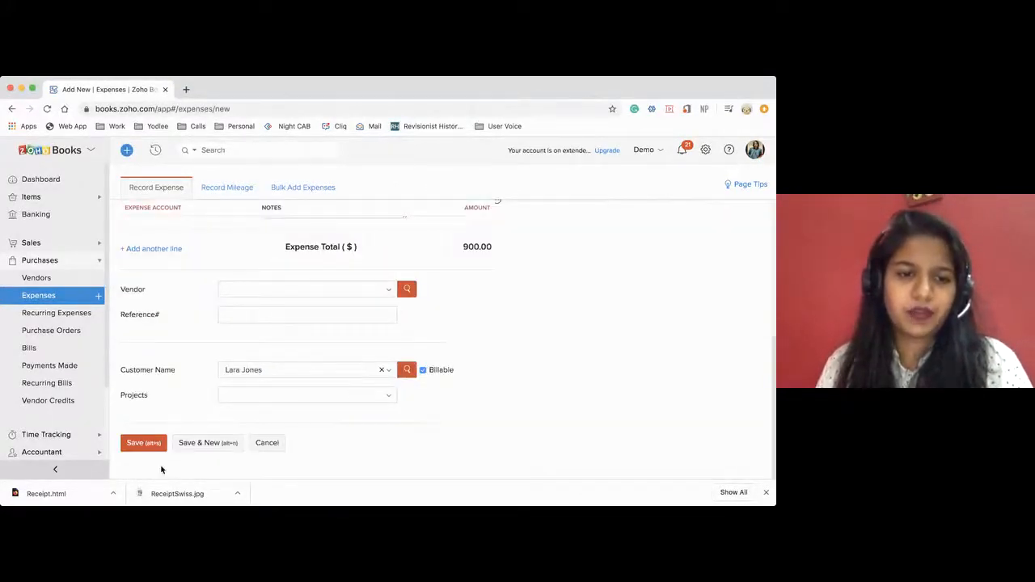
left_click(137, 444)
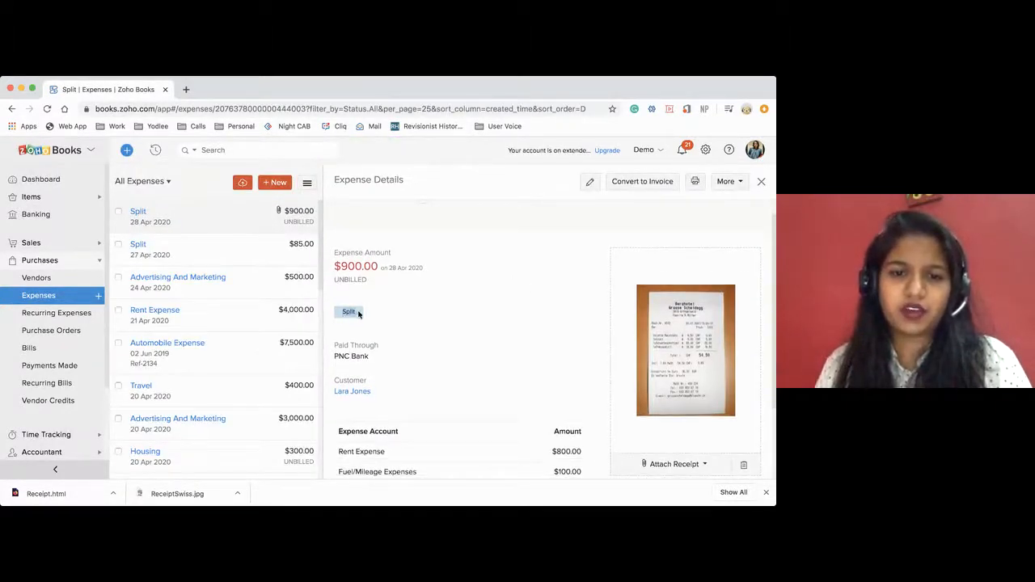
Review the itemized account lines of the saved expense and expand its journal to examine the debit and credit entries.
scroll(441, 415, "down", 1)
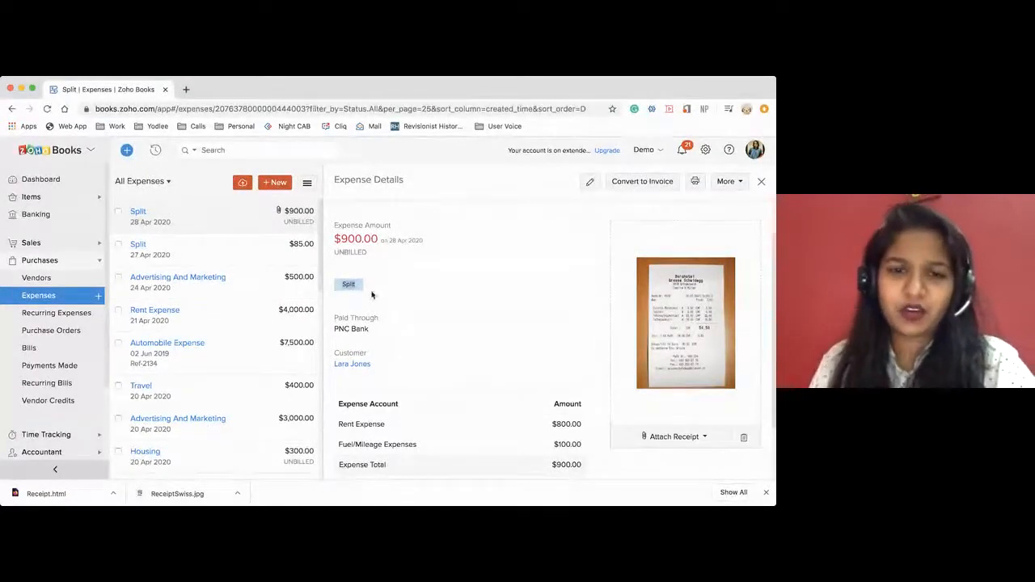
scroll(469, 400, "down", 3)
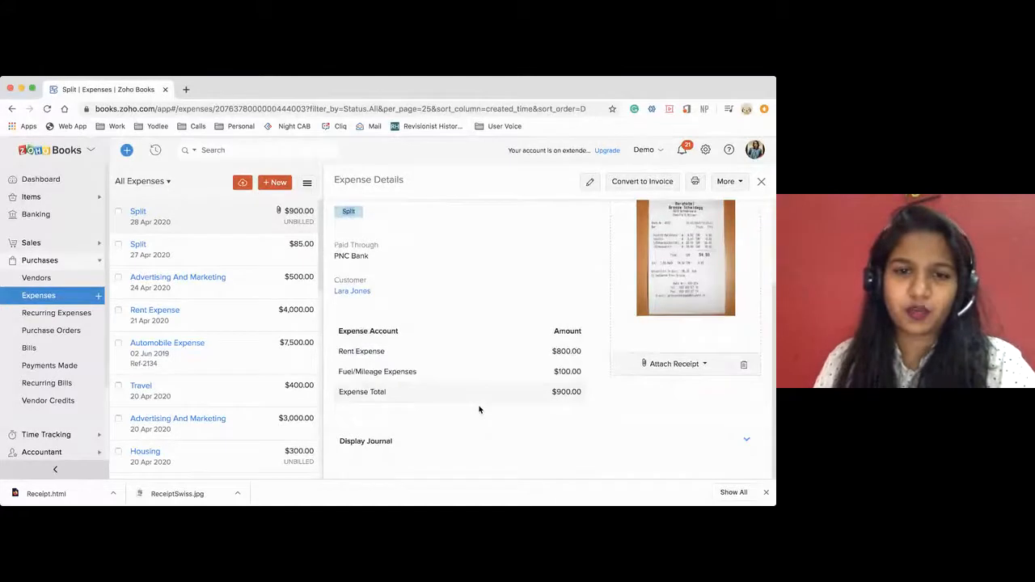
left_click_drag(340, 347, 402, 394)
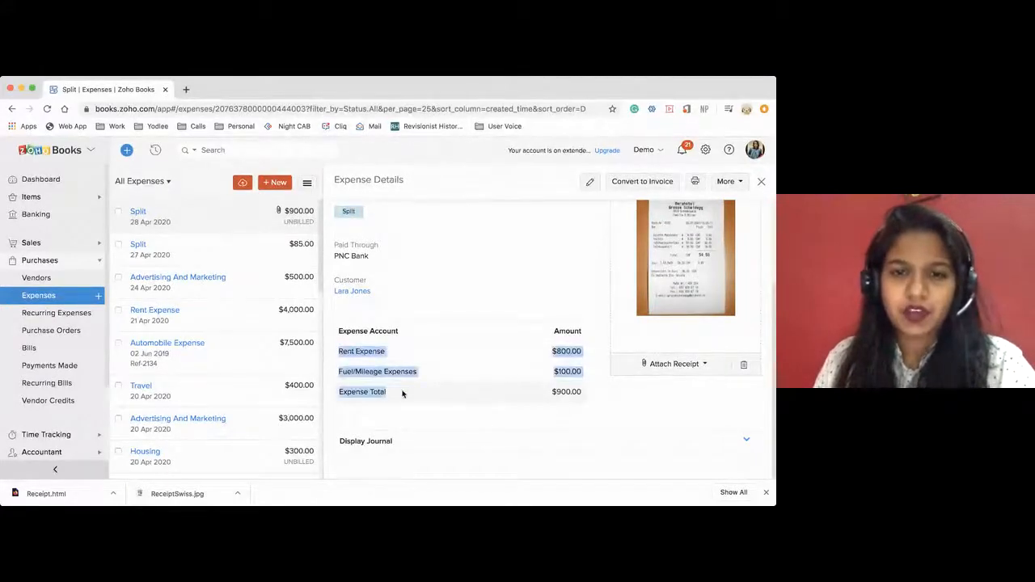
scroll(416, 411, "down", 1)
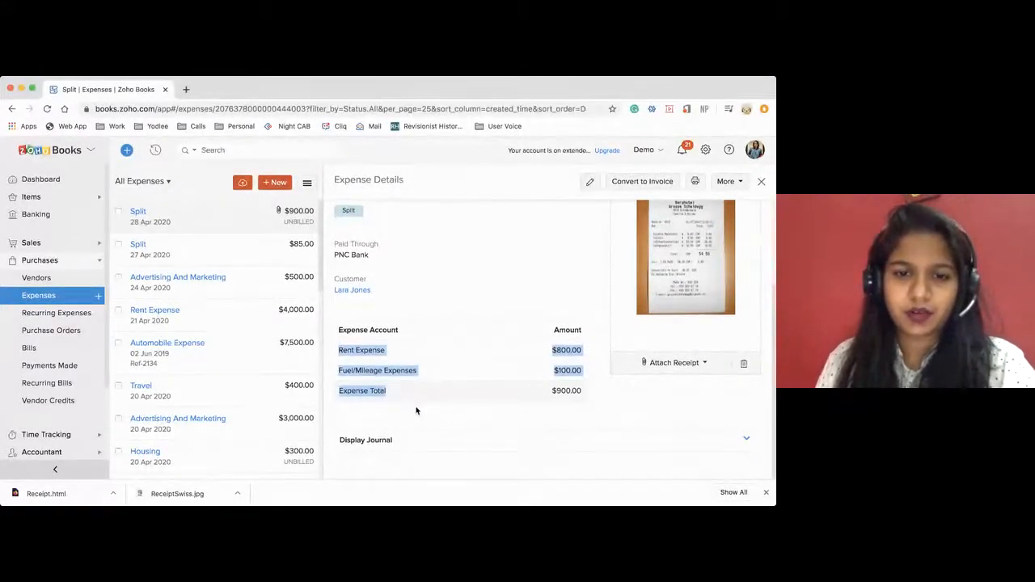
left_click(569, 446)
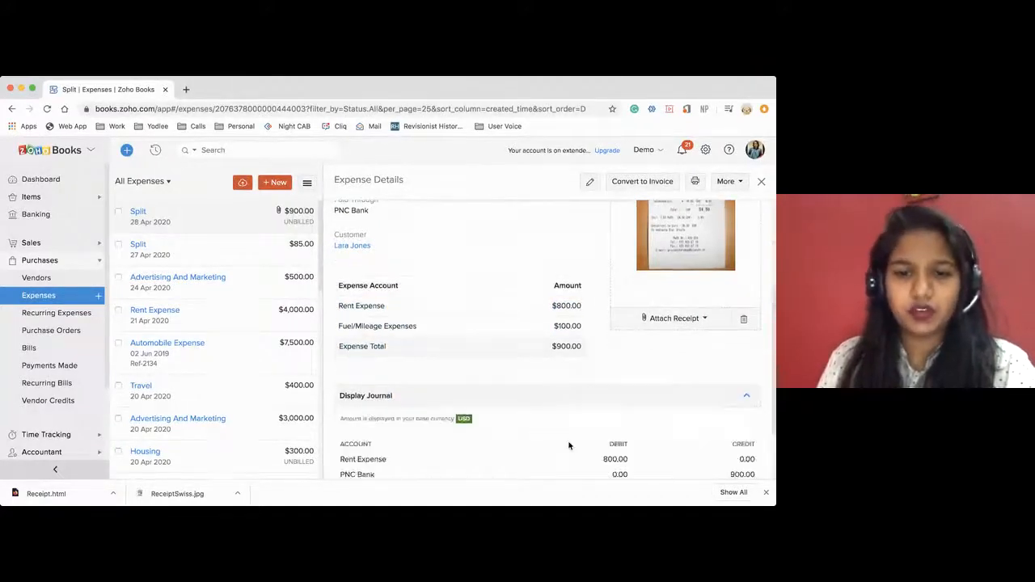
left_click_drag(340, 360, 426, 400)
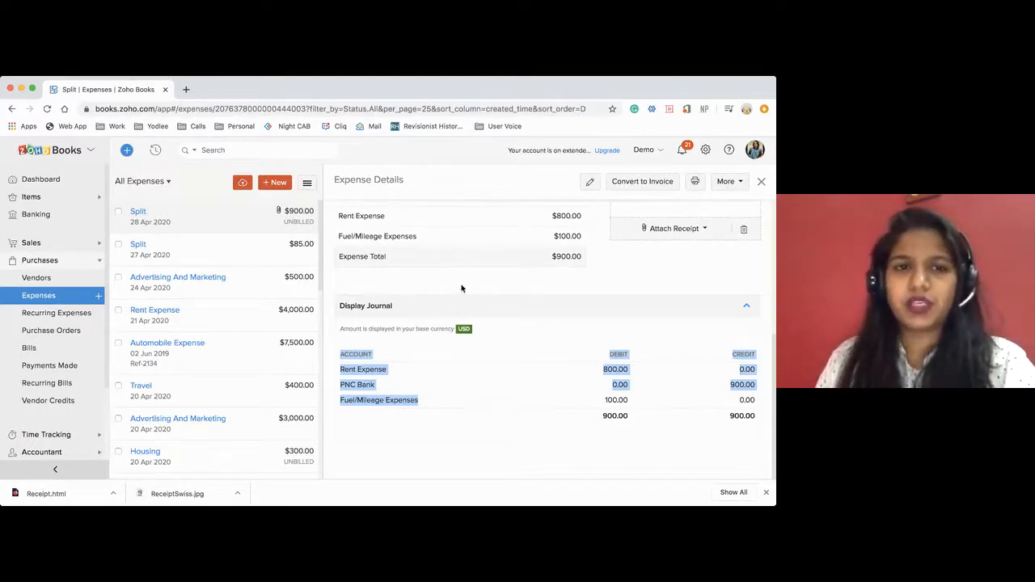
Start a new expense as a mileage record.
left_click(269, 185)
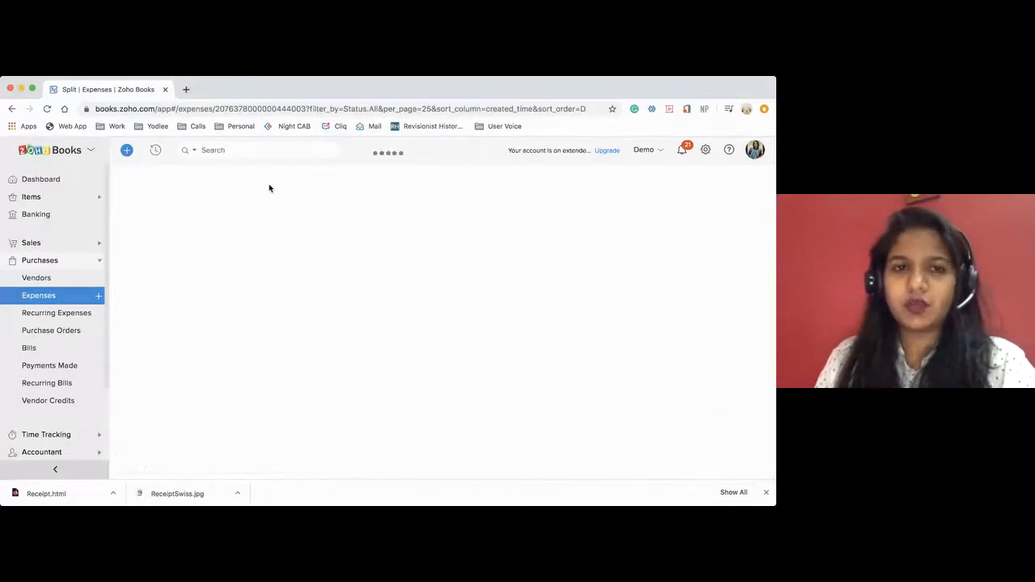
left_click(231, 189)
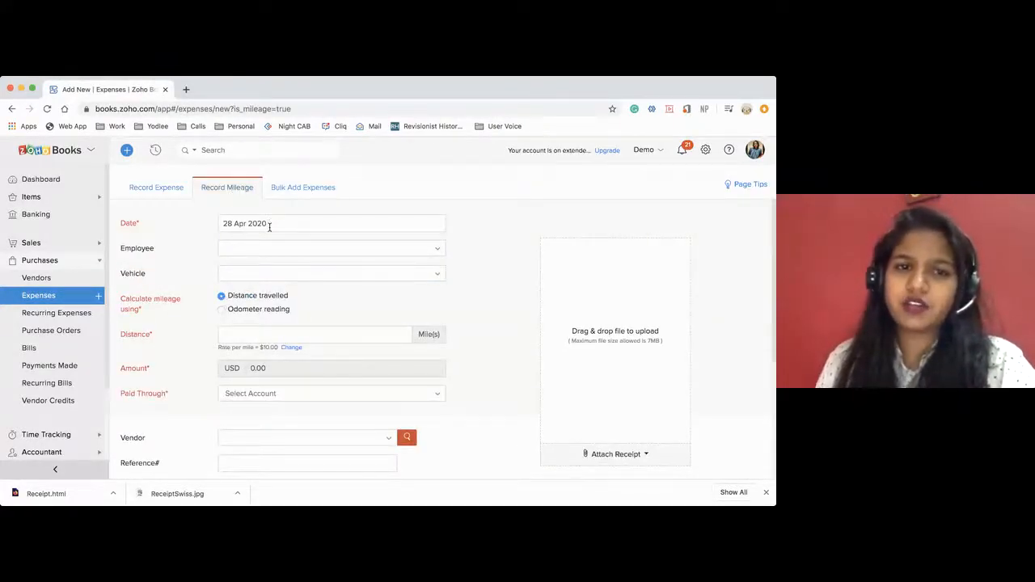
Open the Expenses preferences in the settings and examine the default mileage account, unit and mileage rates.
left_click(705, 150)
left_click(599, 293)
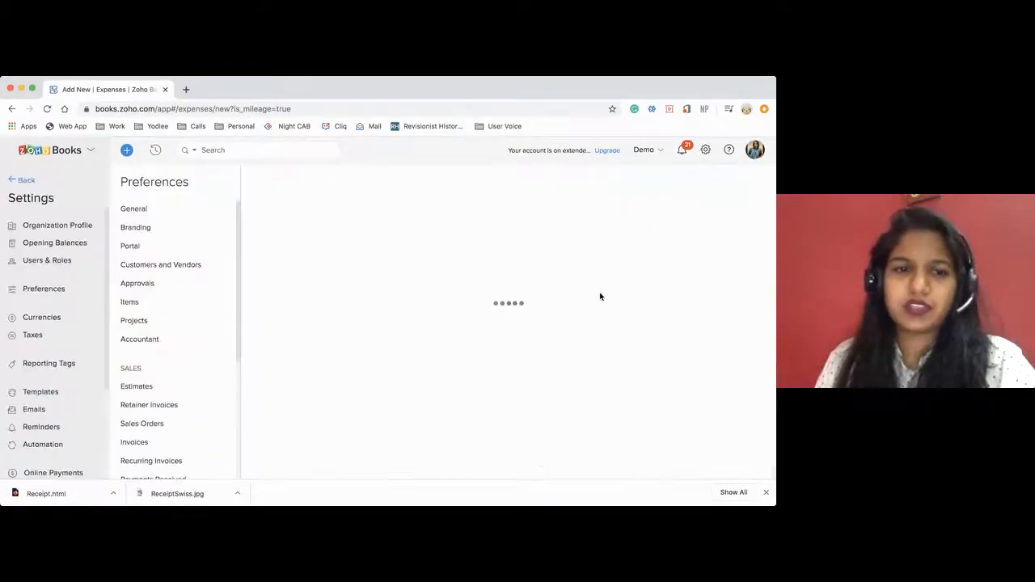
scroll(146, 435, "down", 3)
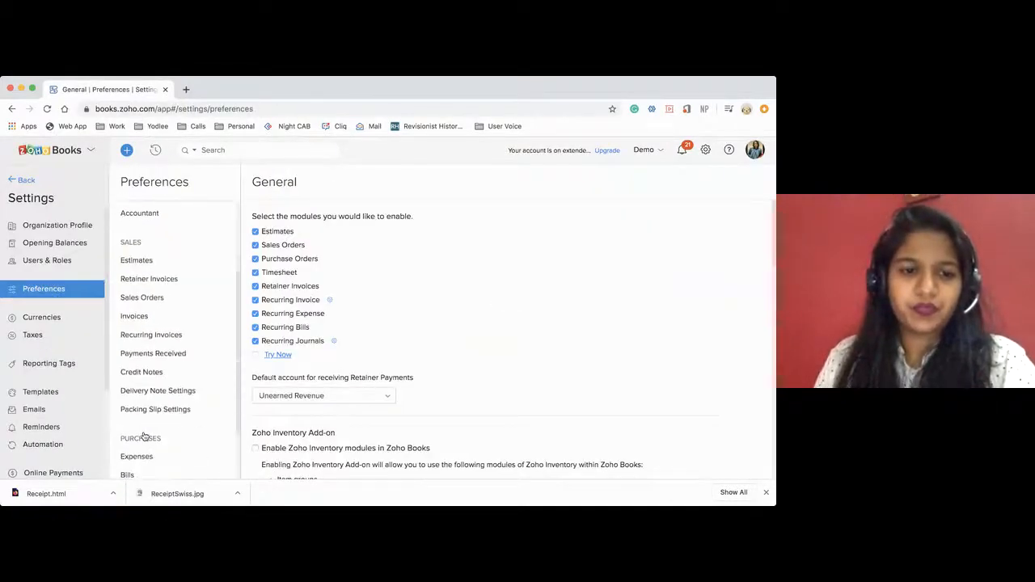
left_click(135, 418)
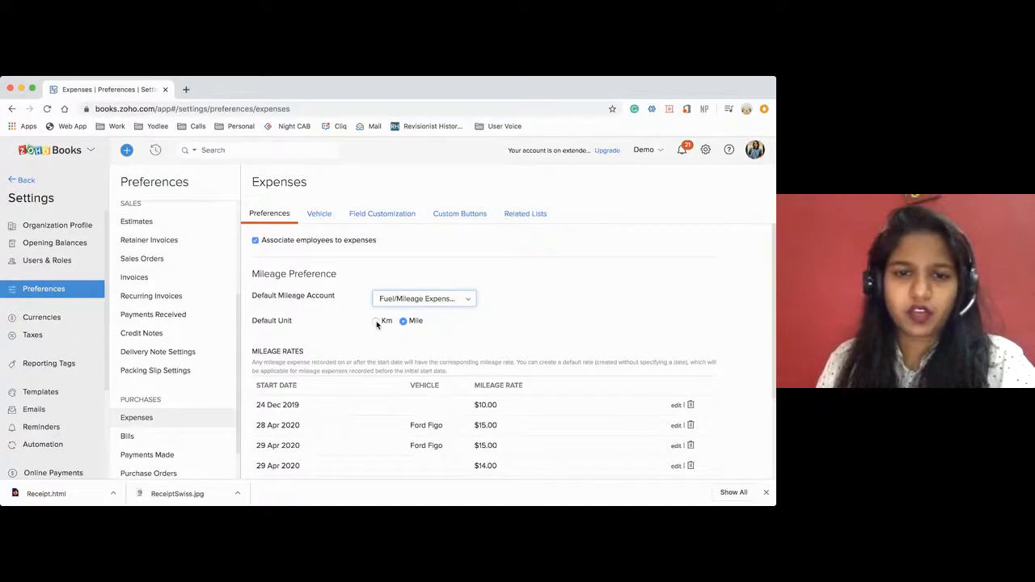
scroll(434, 354, "down", 3)
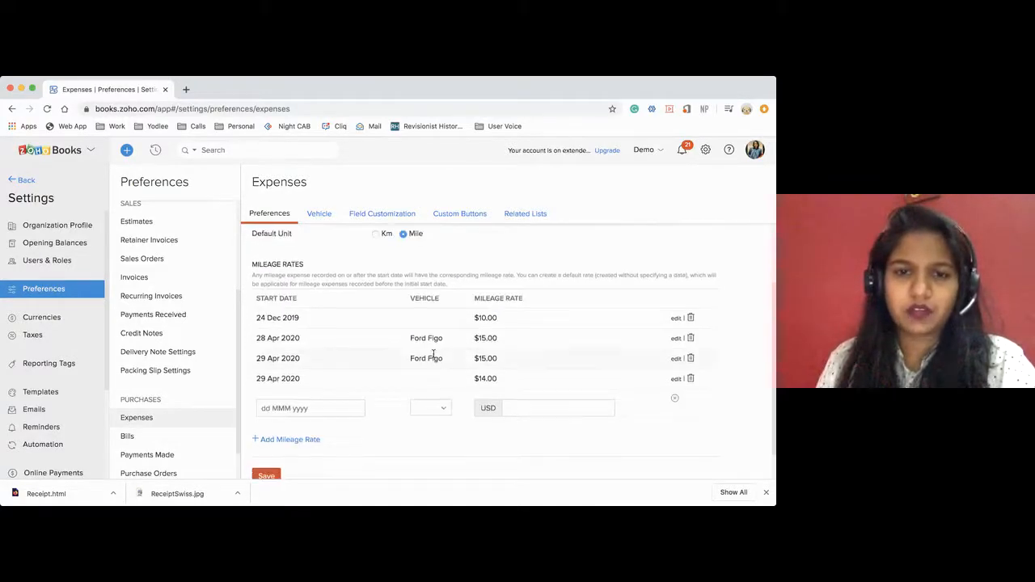
scroll(433, 355, "down", 1)
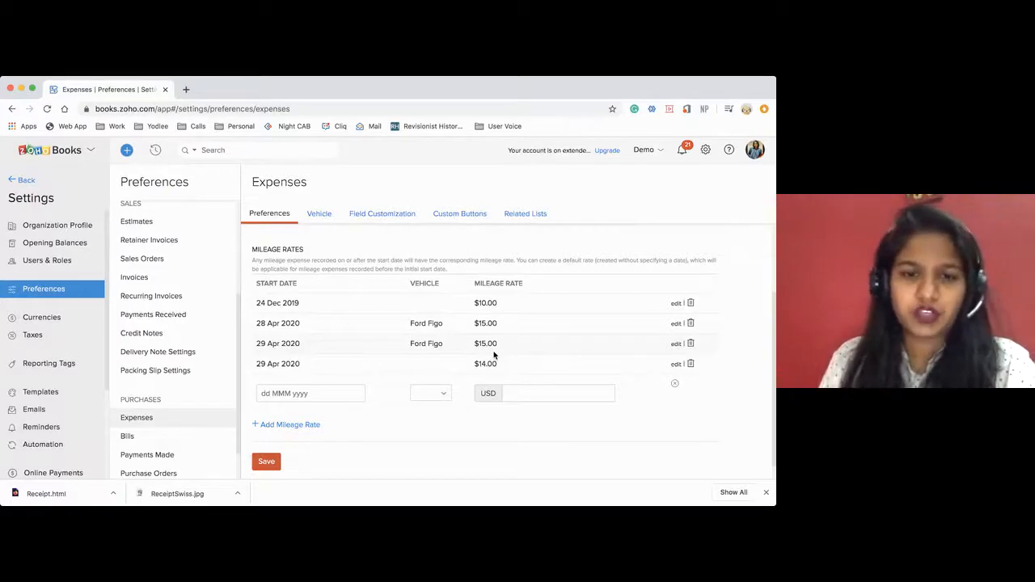
scroll(486, 323, "up", 3)
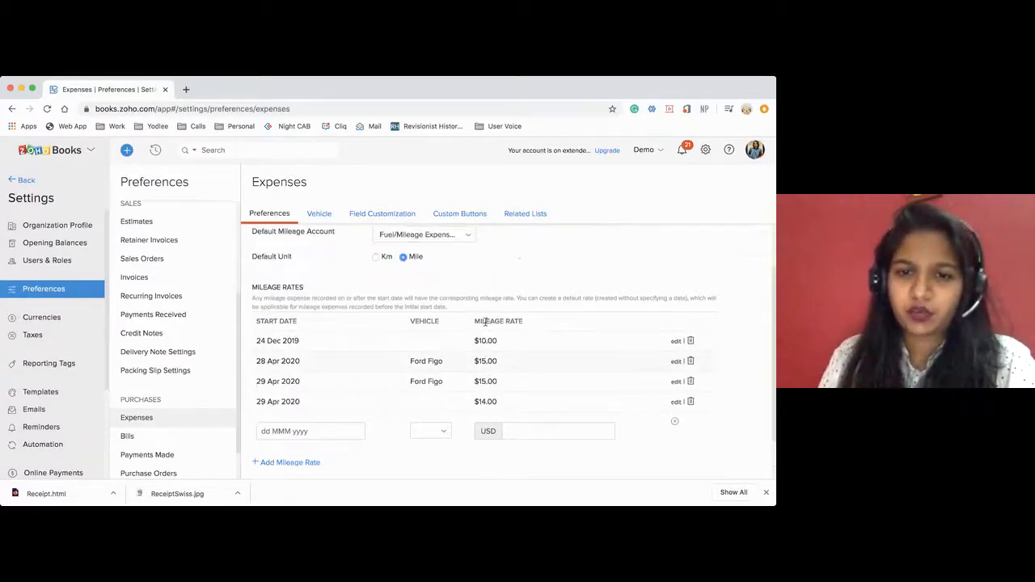
Examine the vehicles in the Expenses preferences and the new vehicle form, leaving the form without saving.
left_click(320, 215)
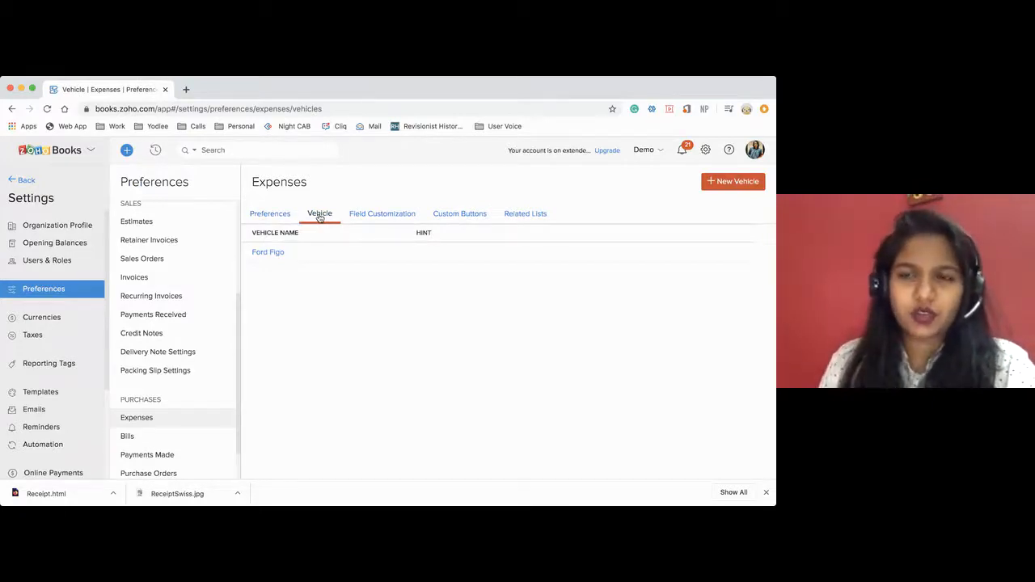
left_click(733, 181)
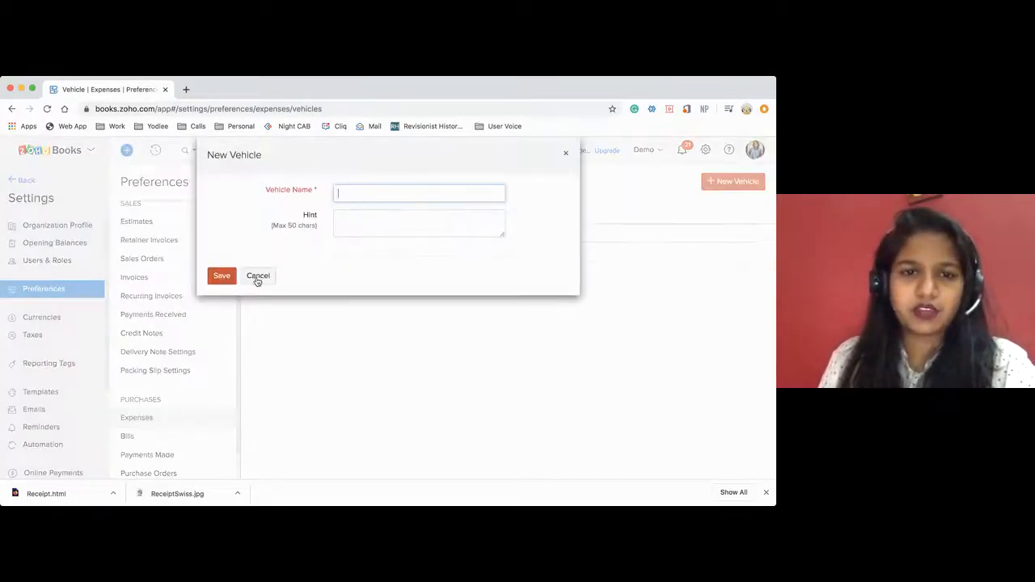
left_click(257, 276)
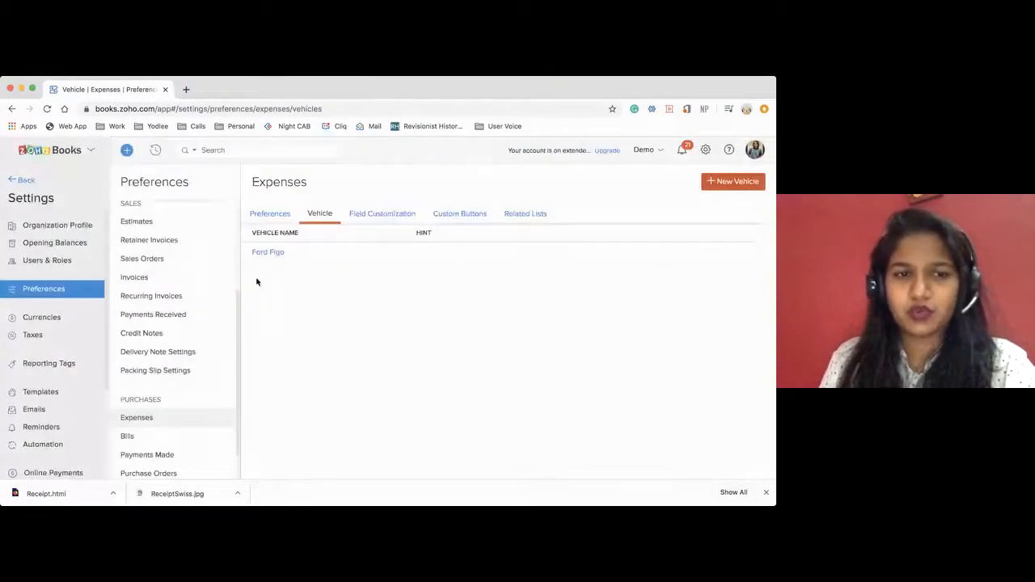
Return to the new mileage record, assign the second listed employee and choose Ford Figo as the vehicle.
left_click(21, 180)
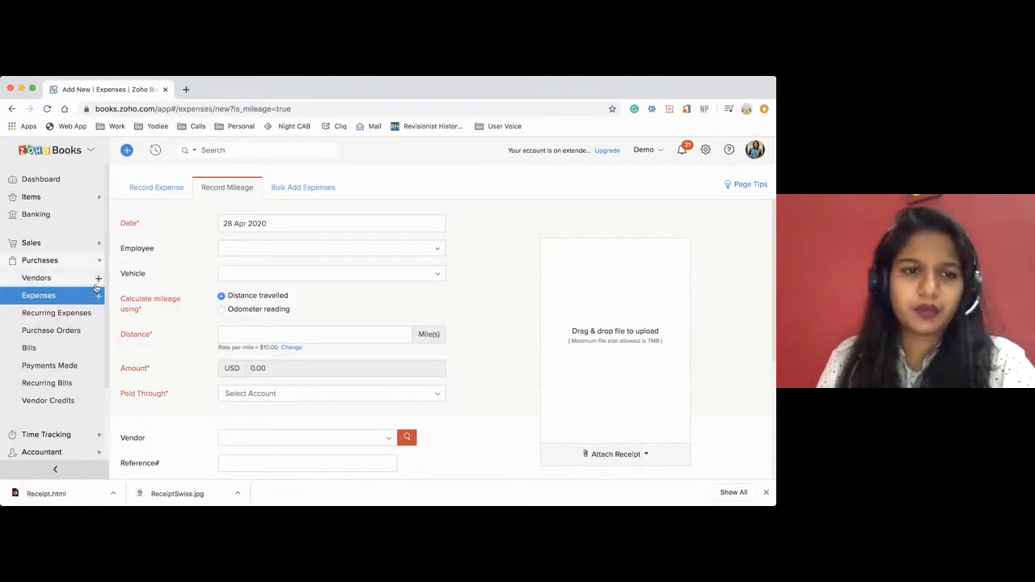
left_click(251, 252)
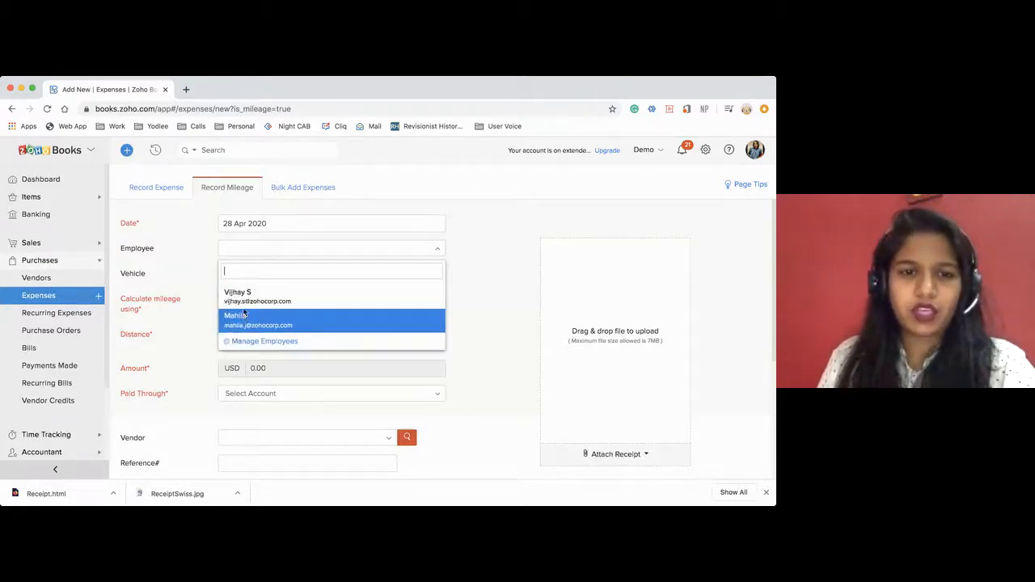
left_click(245, 318)
left_click(251, 279)
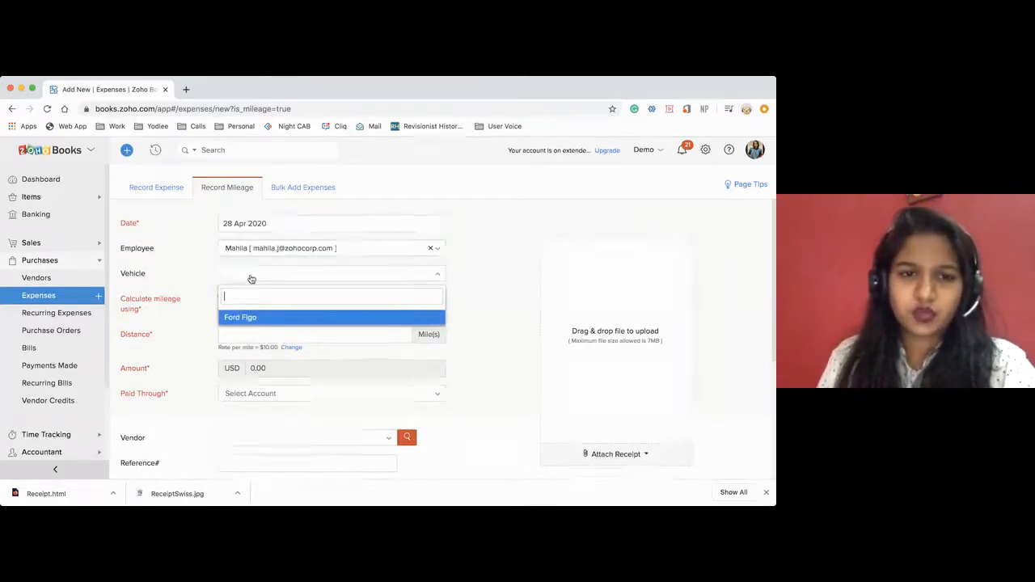
left_click(244, 317)
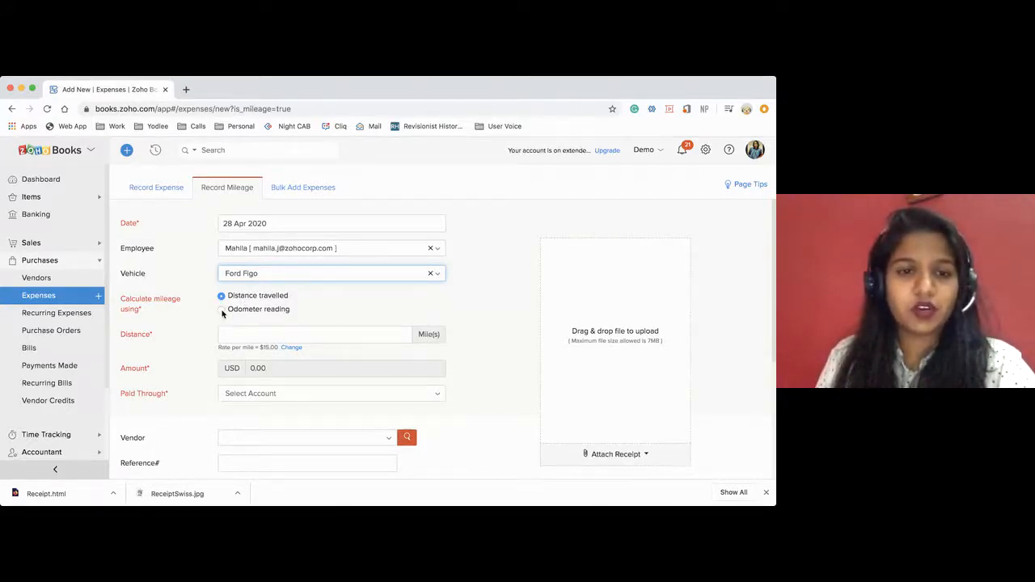
Calculate the mileage by odometer reading, with 3900 as the start reading and 3960 as the end reading.
left_click(221, 311)
left_click(243, 334)
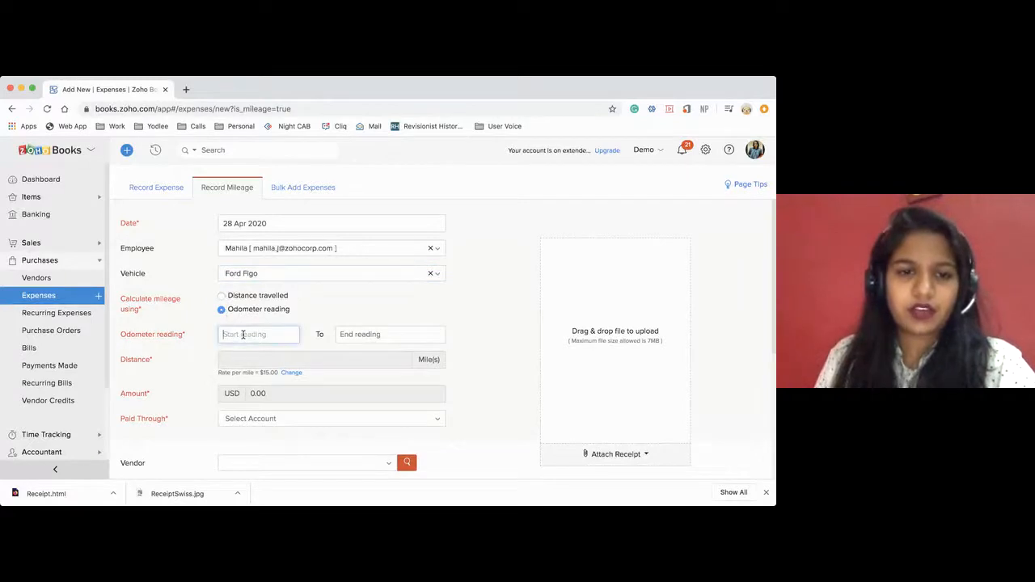
type("3900")
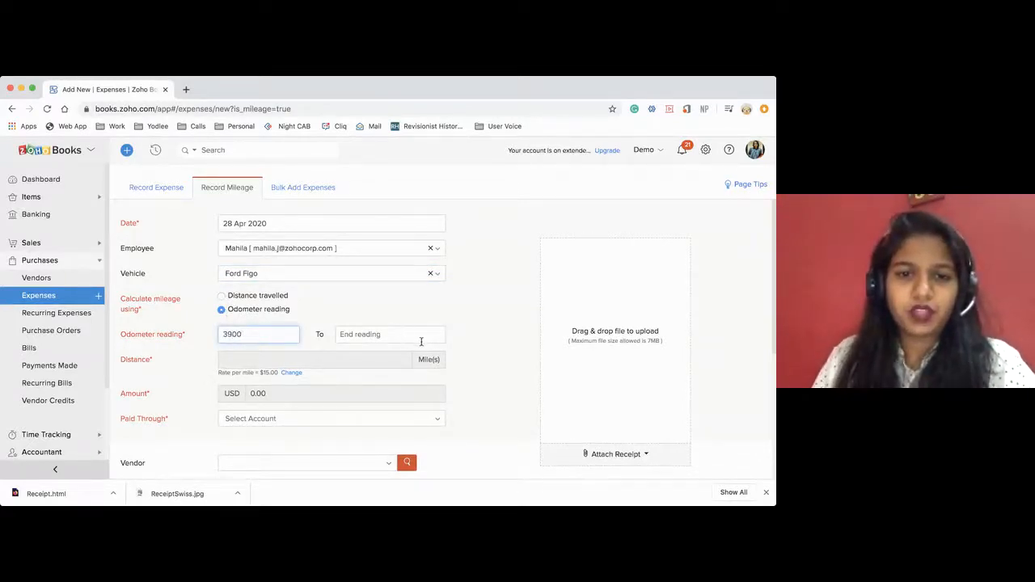
left_click(401, 337)
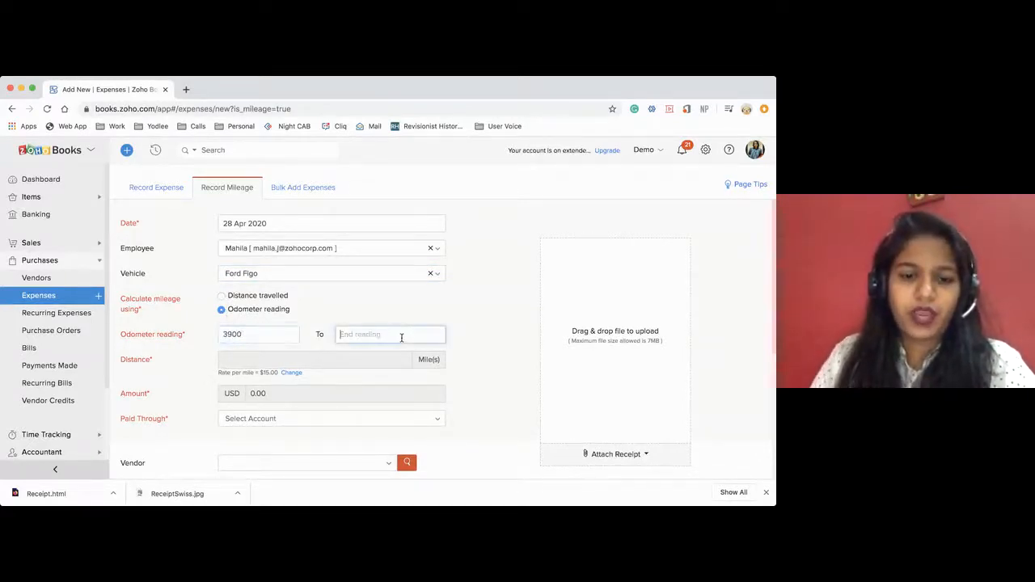
type("39")
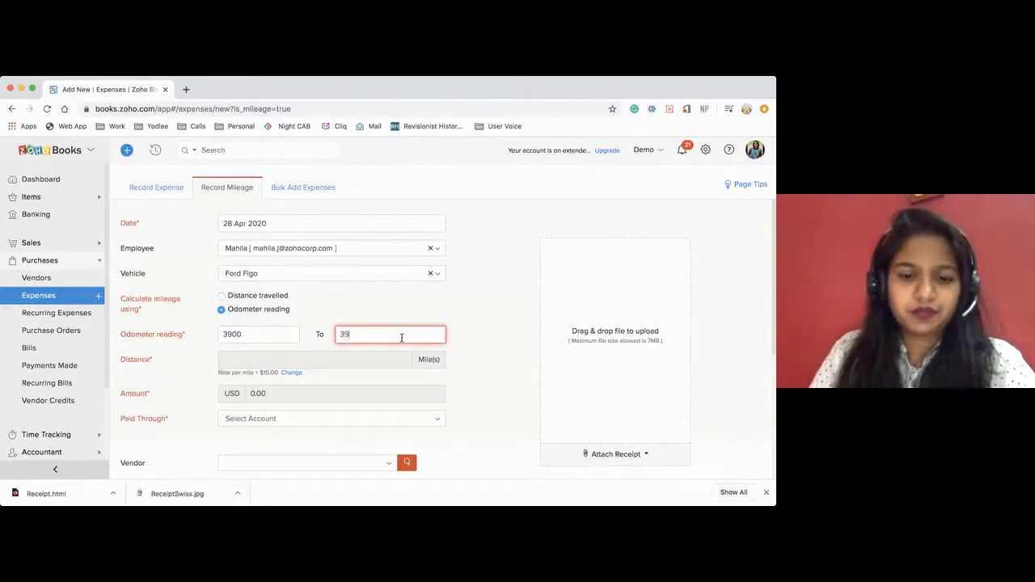
left_click(490, 315)
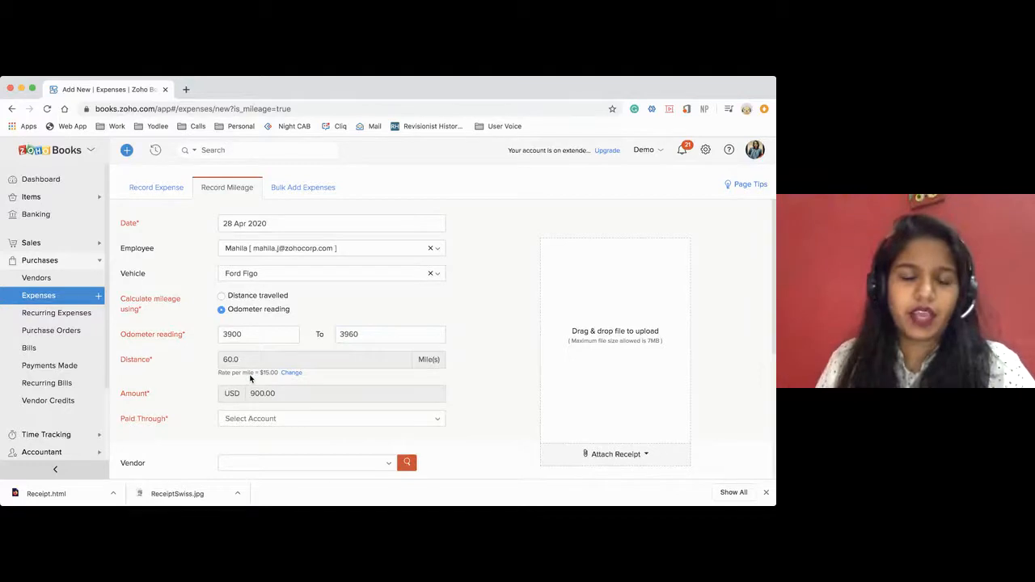
Change the mileage rate of this record to 13 USD per mile and save the rate.
scroll(251, 379, "down", 1)
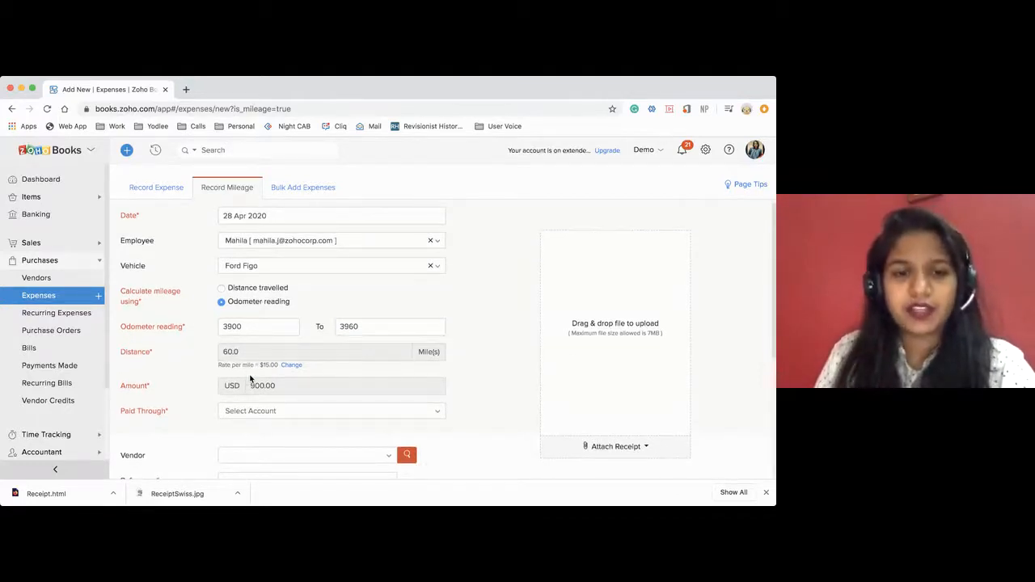
left_click(291, 366)
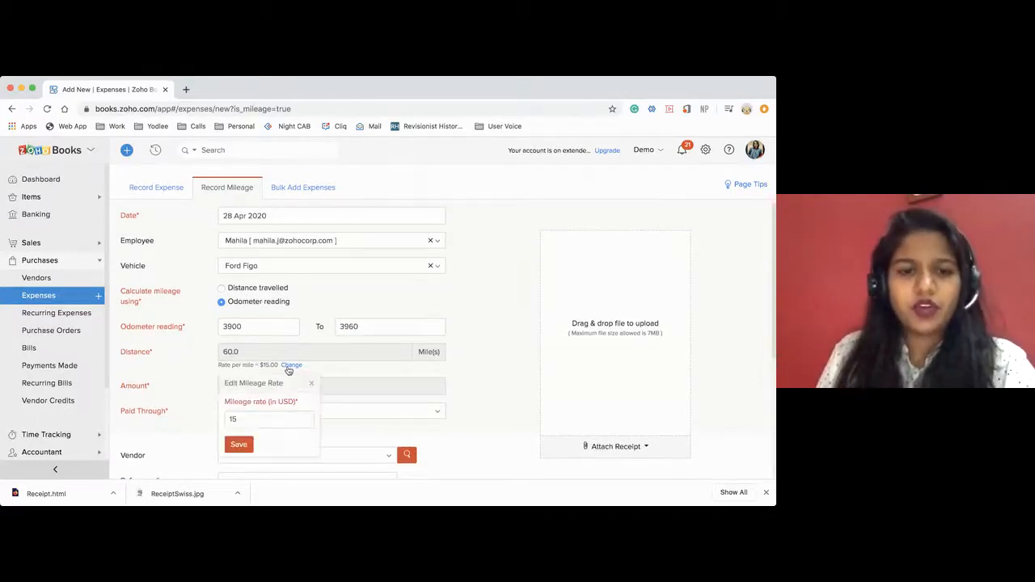
left_click(261, 414)
key("BackSpace")
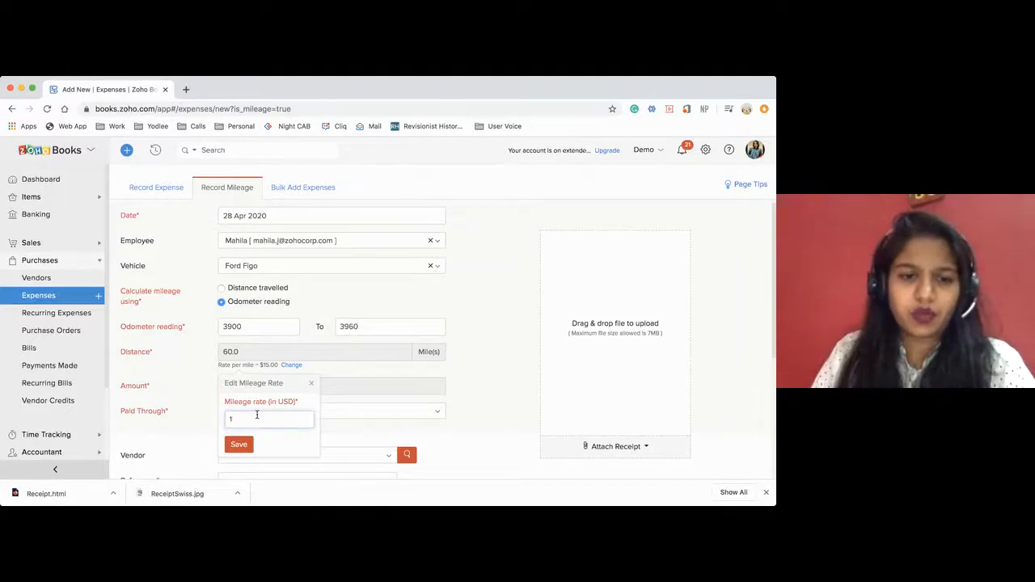
type("3")
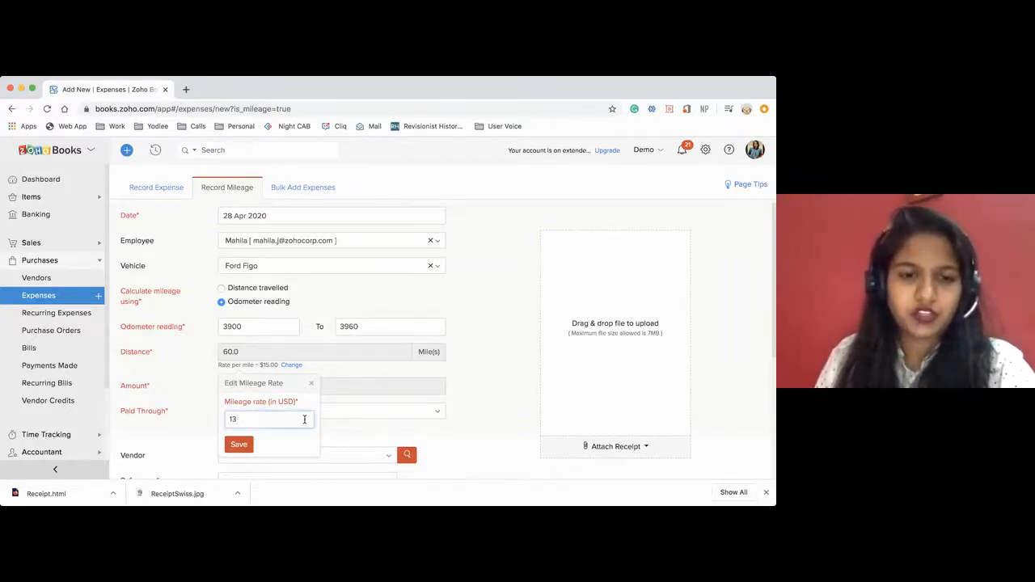
left_click(241, 445)
Set the mileage expense to be paid through the Employee Reimbursements account.
scroll(411, 403, "down", 2)
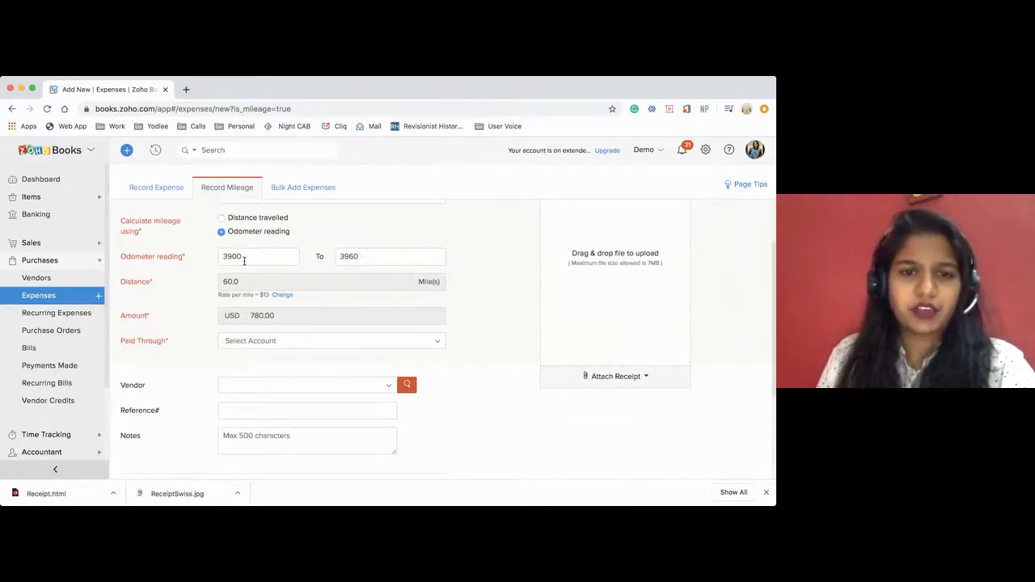
left_click(319, 343)
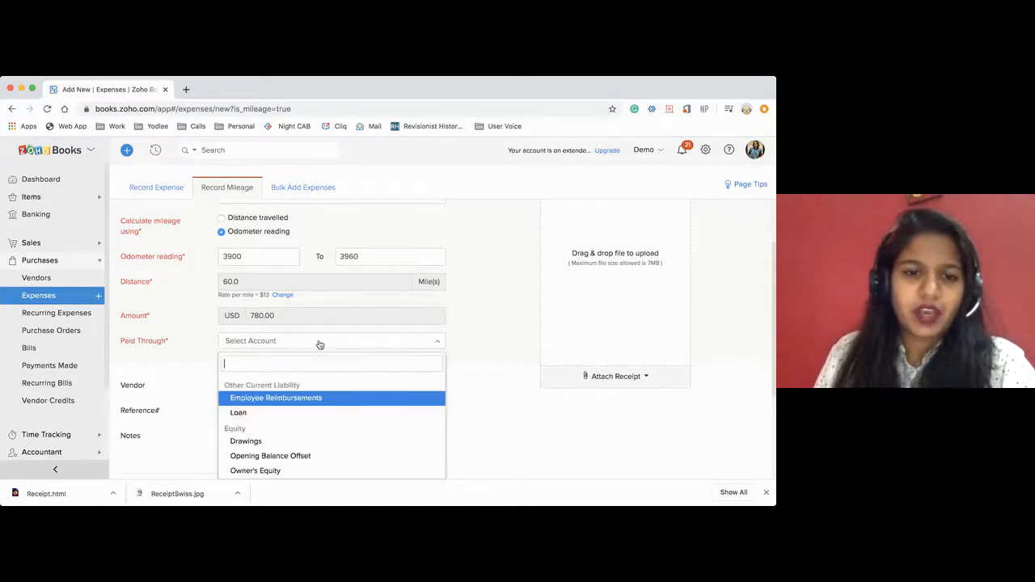
scroll(313, 358, "down", 3)
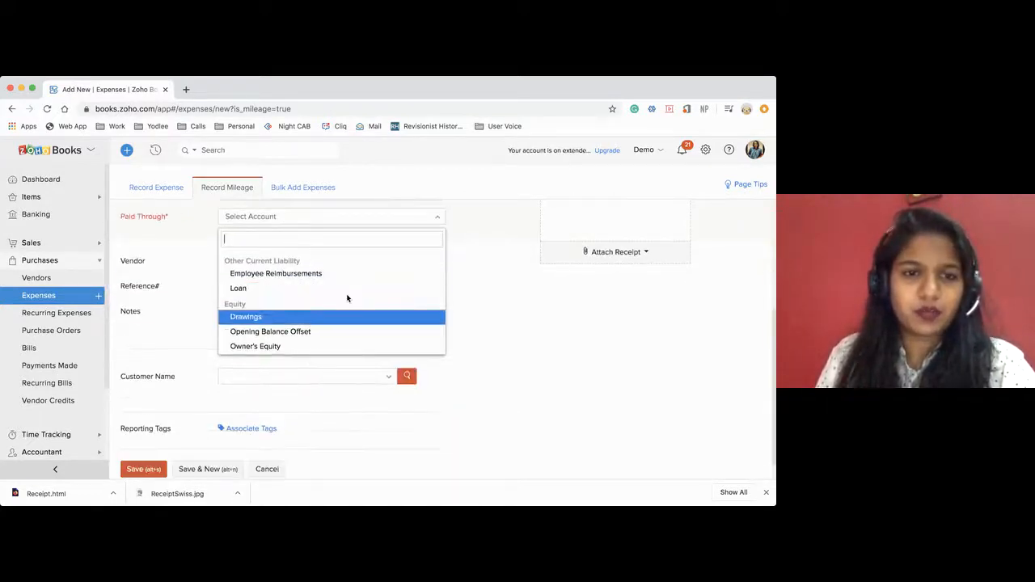
scroll(348, 298, "down", 1)
scroll(346, 296, "up", 2)
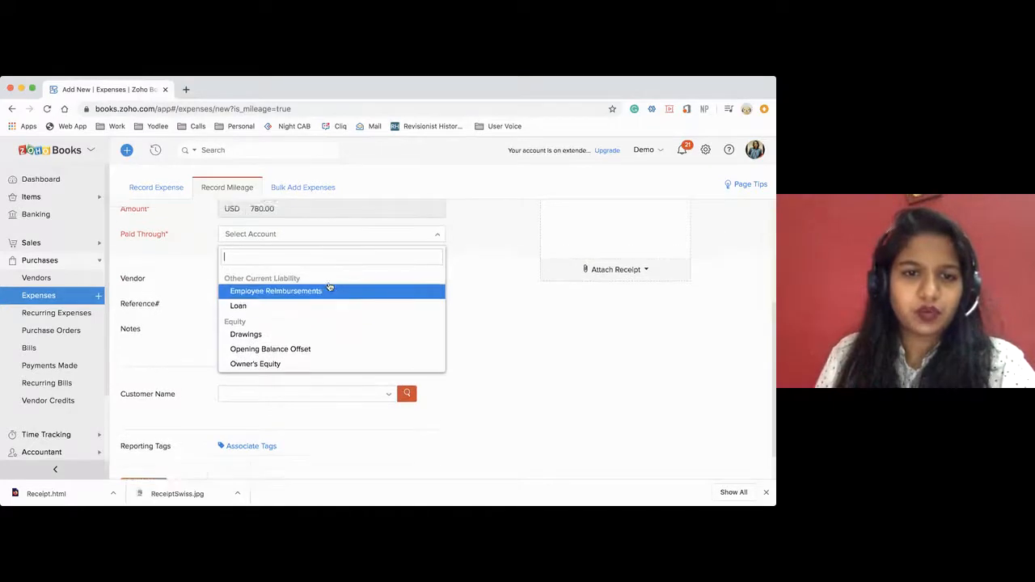
scroll(323, 299, "up", 1)
left_click(258, 317)
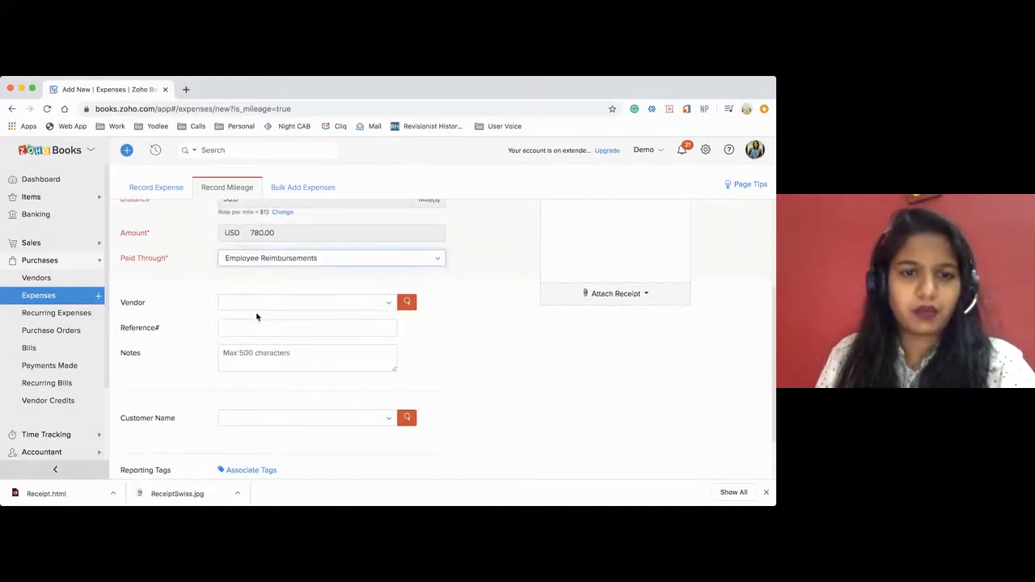
Assign a customer to the mileage expense without marking it billable, save it, and dismiss the browser's downloads bar.
scroll(451, 280, "up", 4)
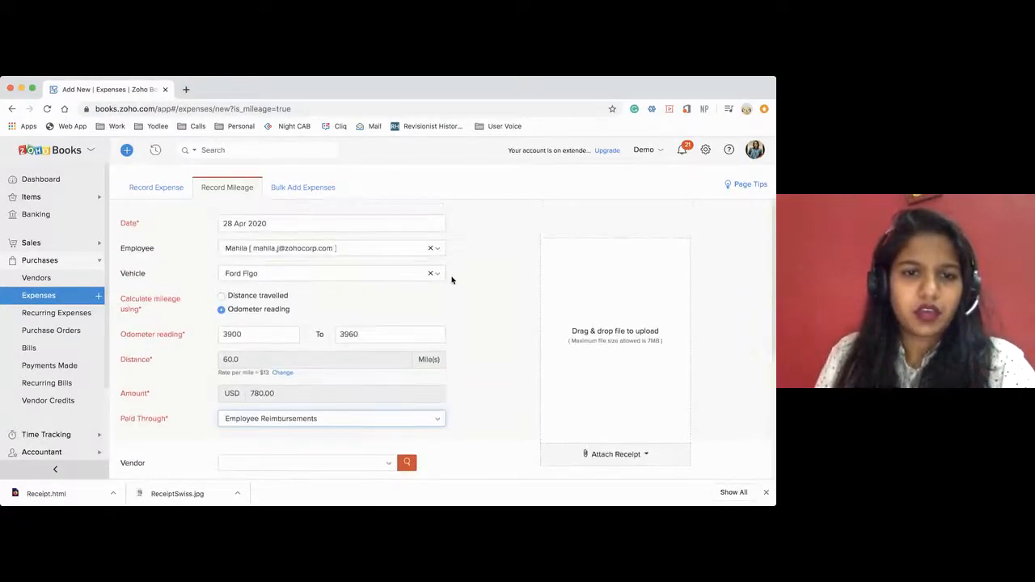
scroll(452, 280, "down", 5)
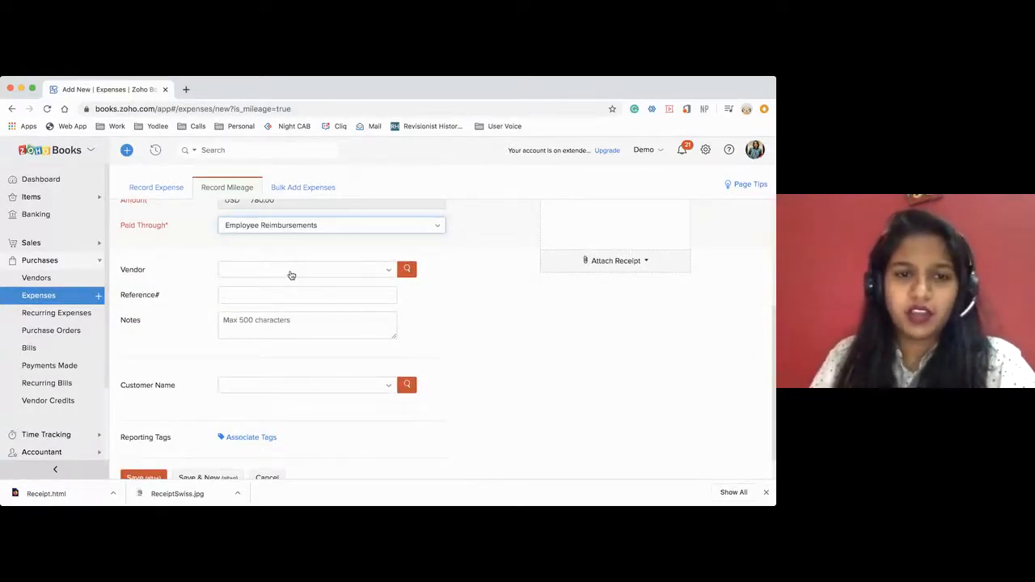
scroll(310, 336, "down", 1)
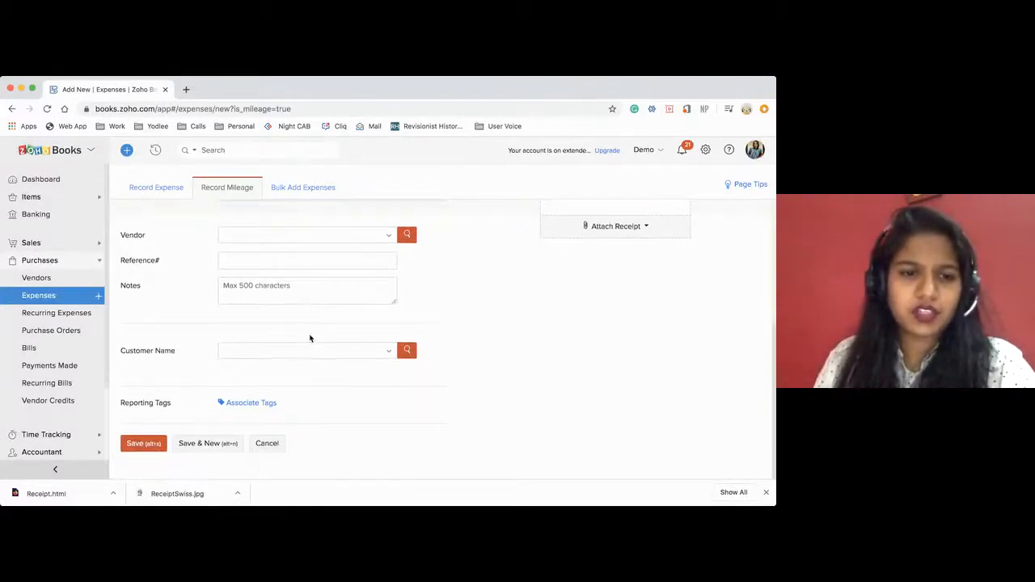
left_click(256, 351)
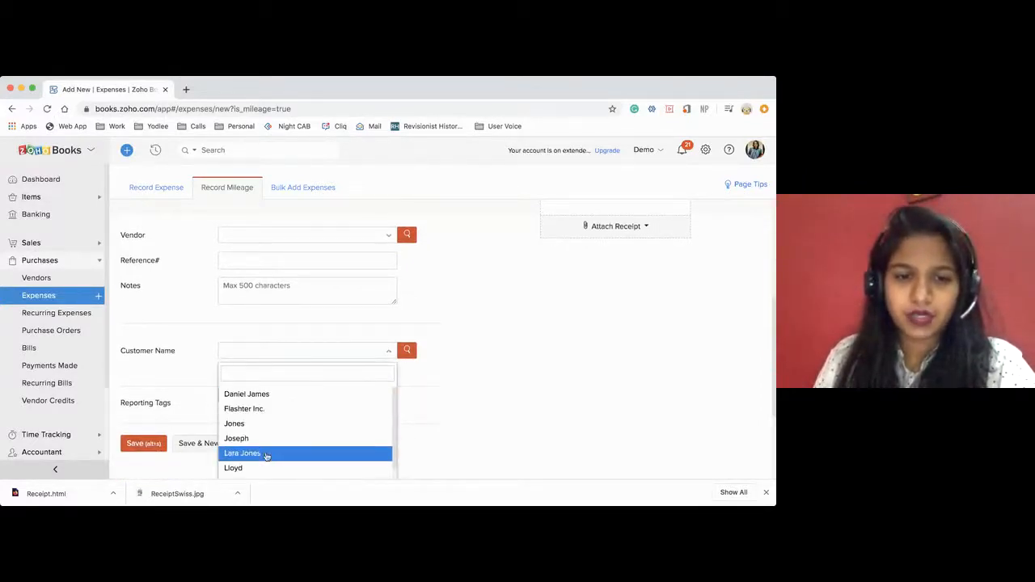
left_click(267, 453)
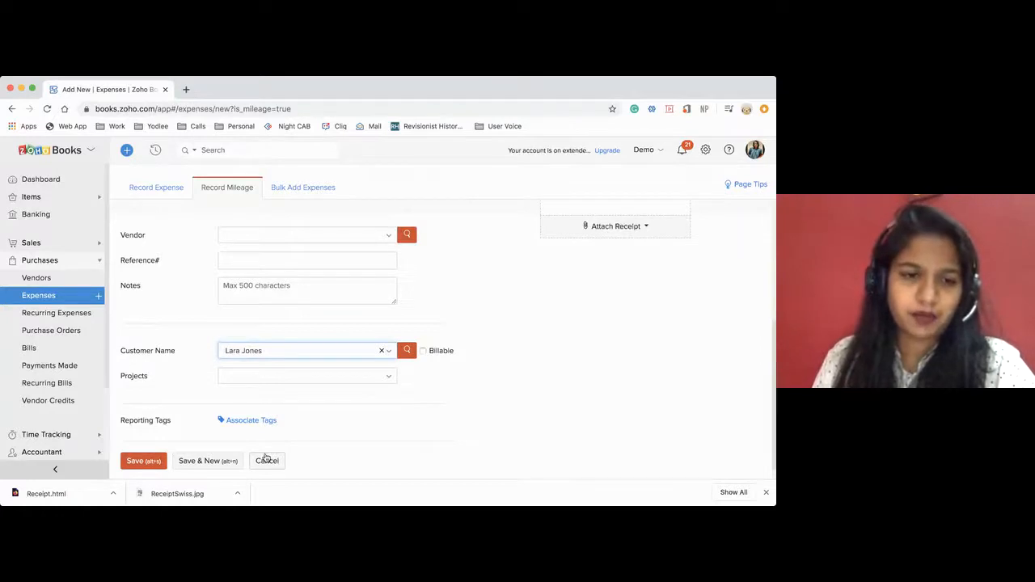
left_click(131, 467)
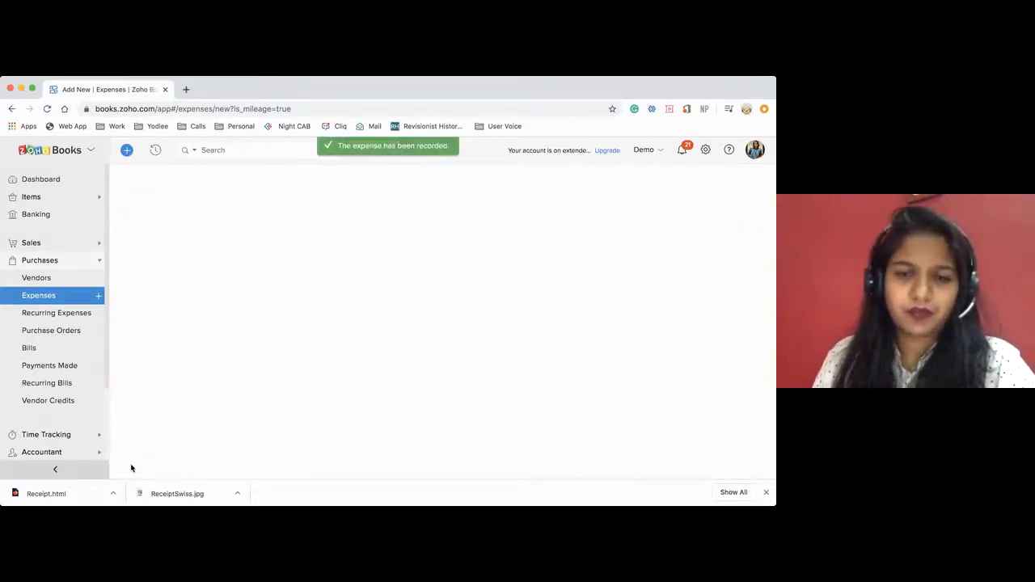
left_click(767, 494)
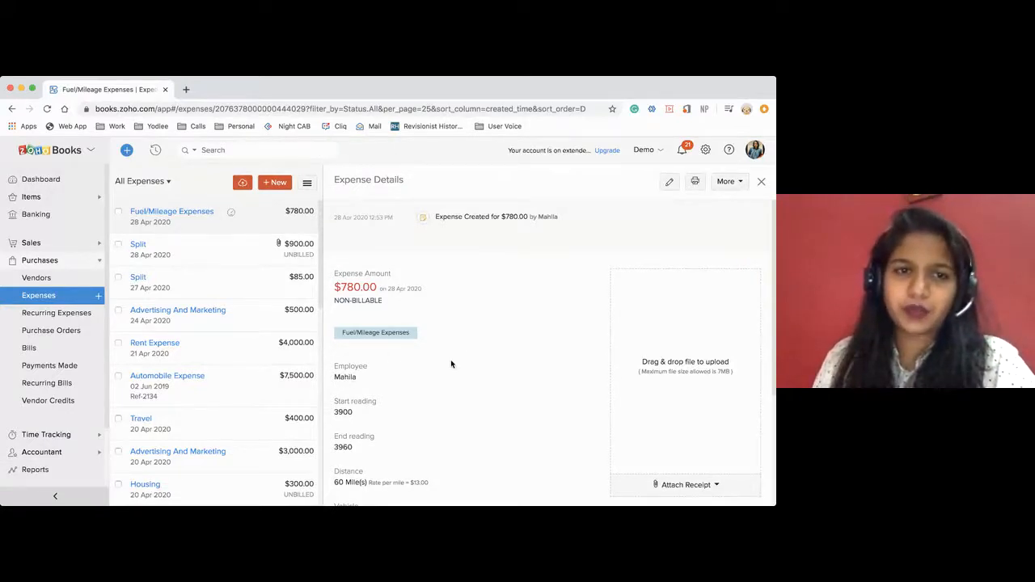
Start a bulk expense entry and give its first row the date 21 Apr 2020 and the Advertising And Marketing account.
left_click(274, 186)
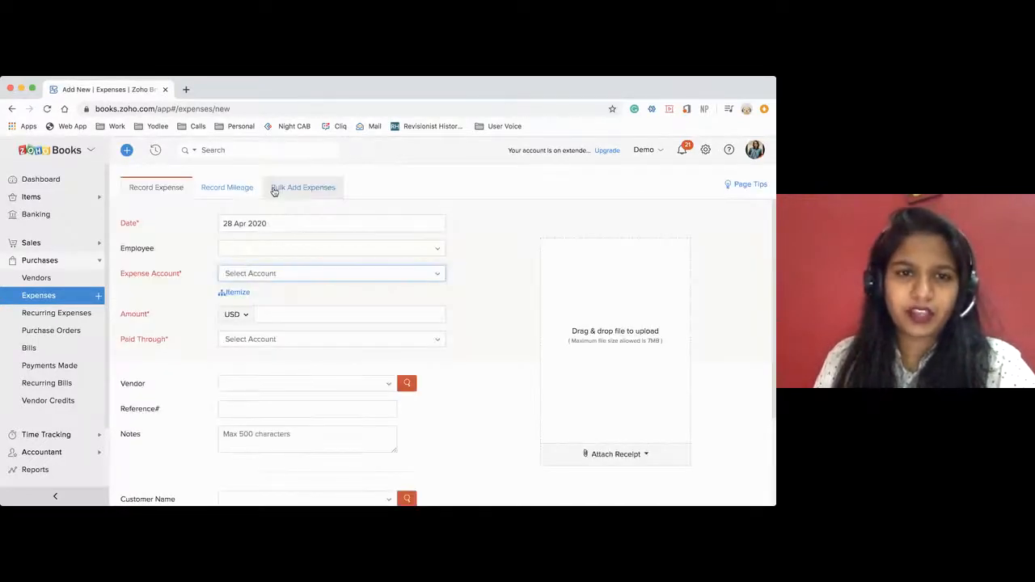
left_click(290, 192)
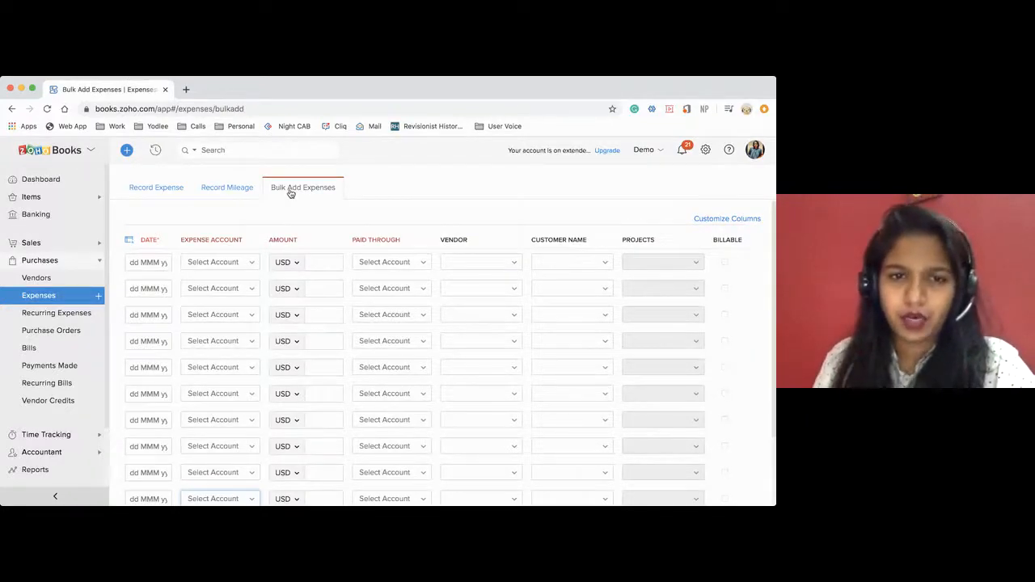
left_click(145, 260)
left_click(177, 379)
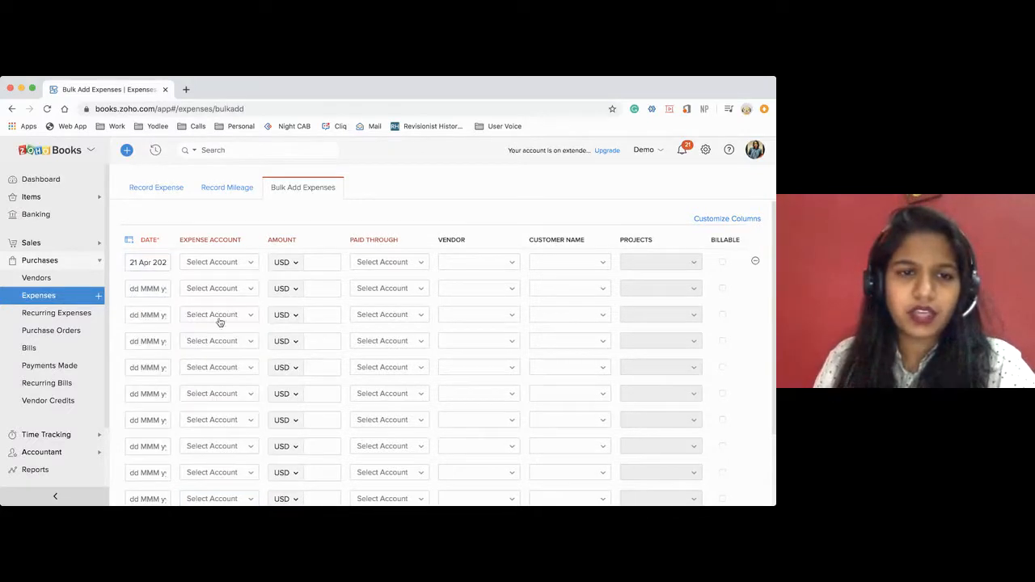
left_click(213, 270)
left_click(228, 349)
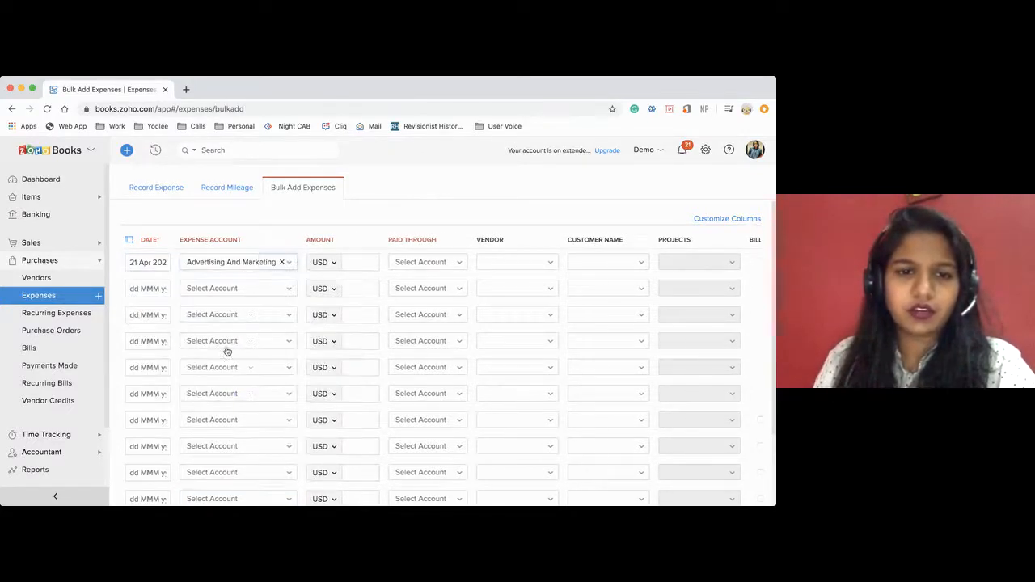
Set the first bulk row's amount to 500 USD, paid through Capital One, leaving the vendor empty.
left_click(356, 264)
type("500")
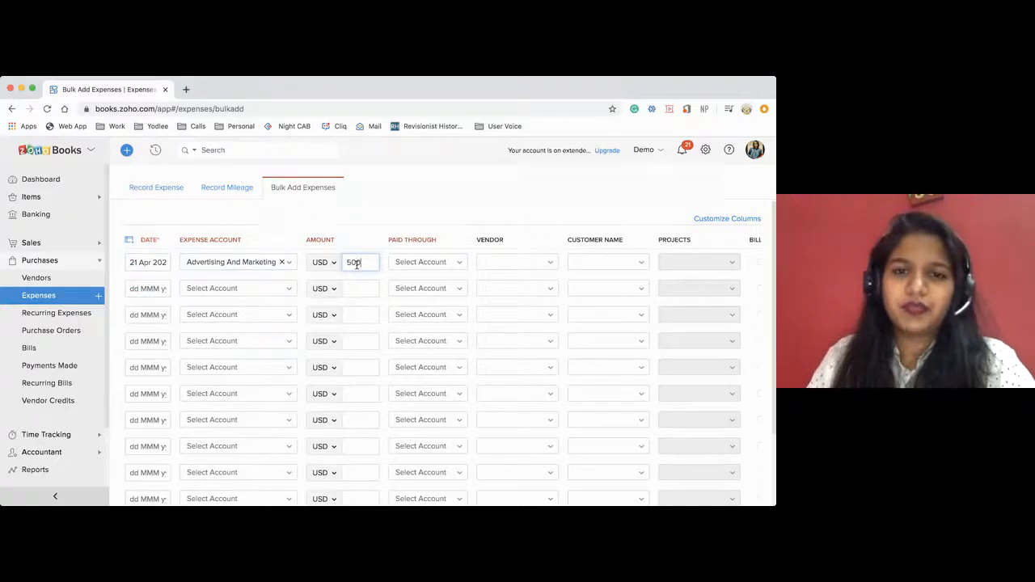
left_click(429, 261)
scroll(430, 363, "down", 1)
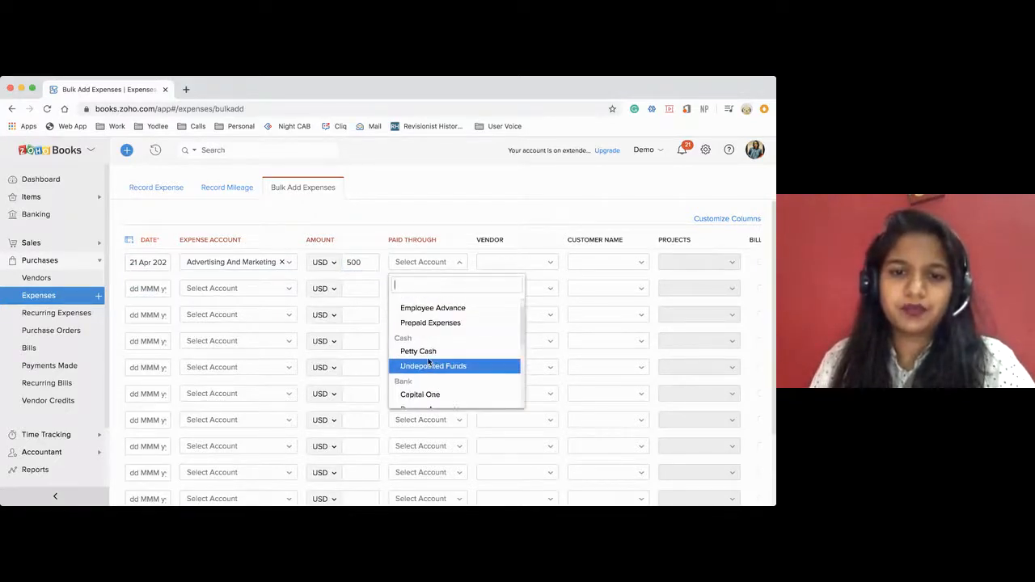
left_click(420, 395)
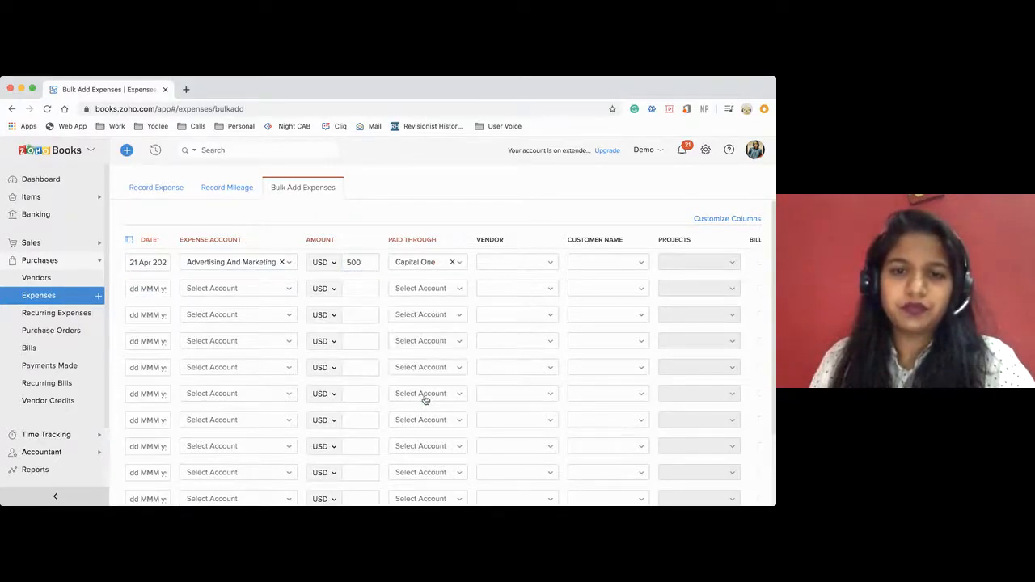
left_click(522, 262)
left_click(535, 233)
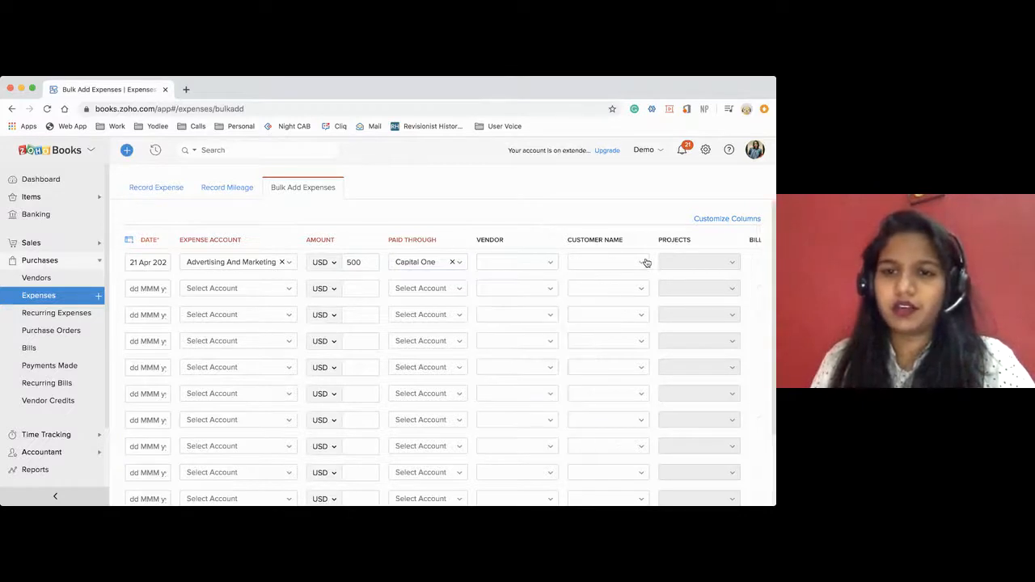
Clone the first bulk expense row into the second row.
scroll(647, 261, "right", 2)
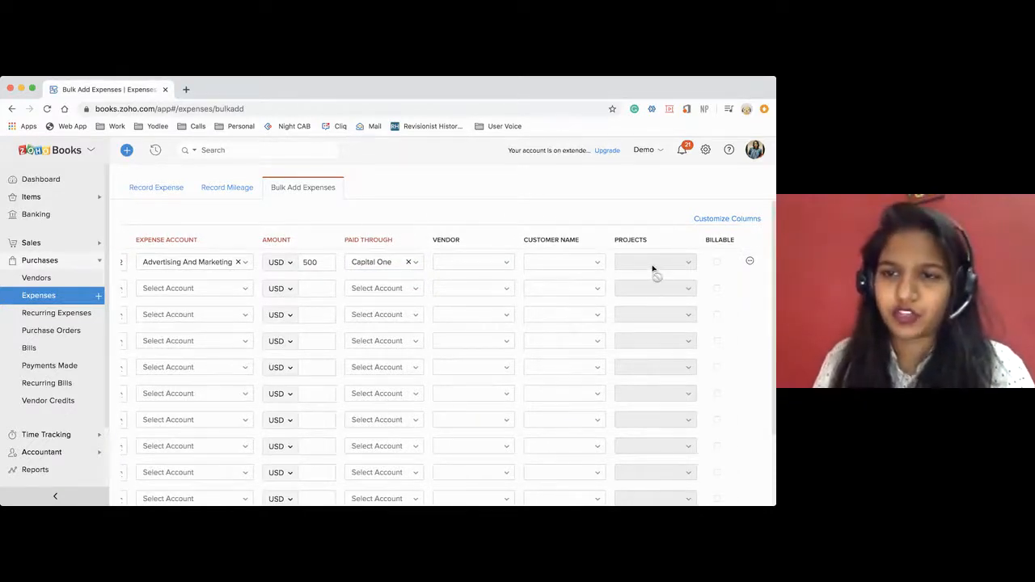
left_click(750, 260)
left_click(642, 225)
left_click(750, 261)
left_click(731, 279)
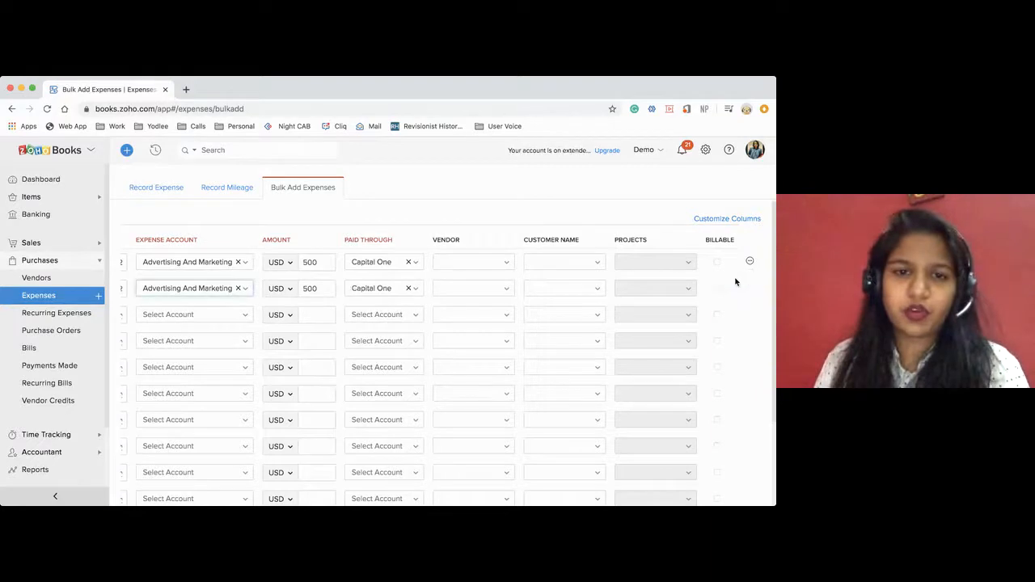
Change the second bulk expense row's date to 20 Apr 2020 and its amount to 400 USD.
scroll(267, 350, "left", 2)
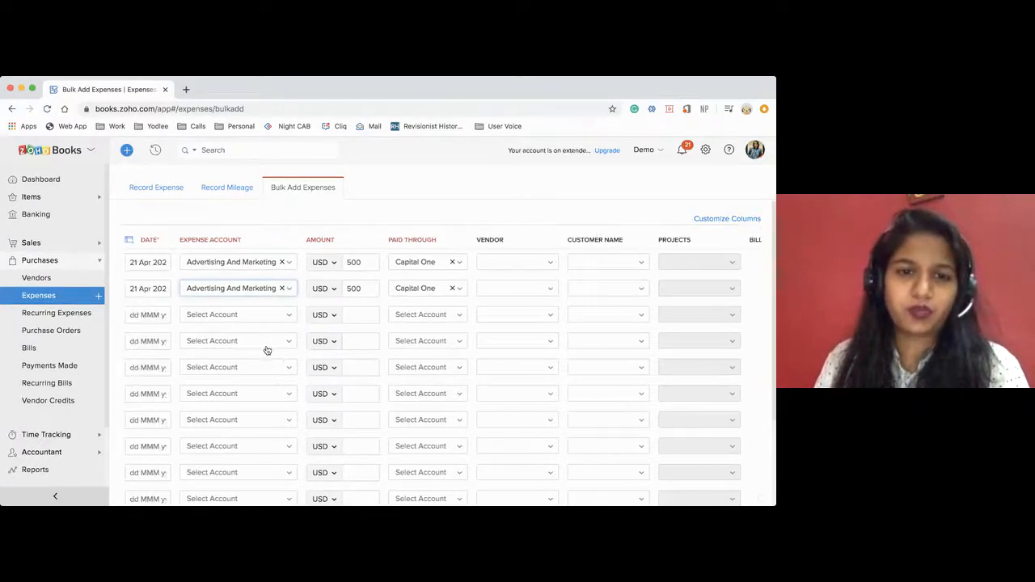
left_click(137, 291)
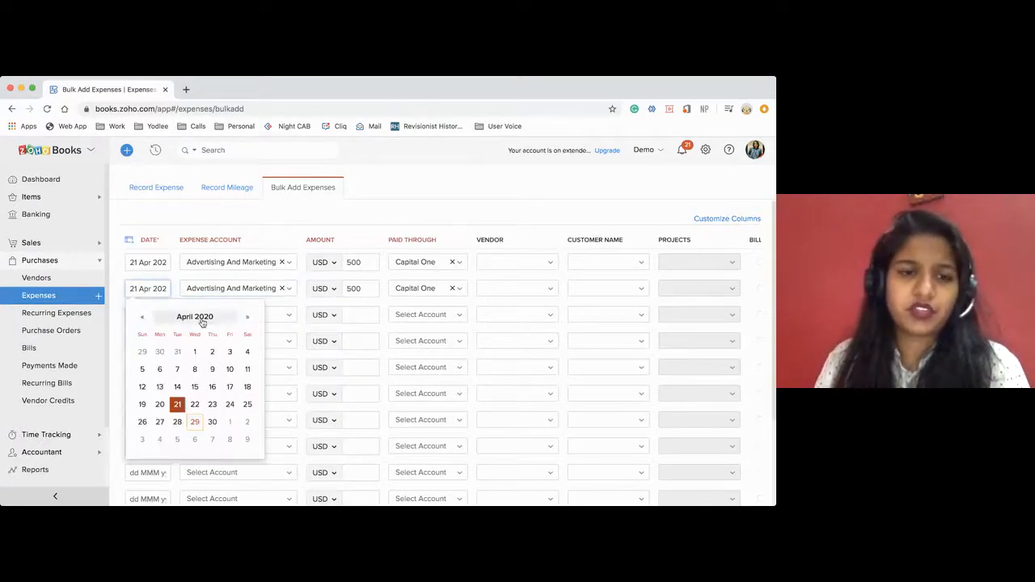
left_click(159, 405)
left_click(364, 287)
key("BackSpace")
key("BackSpace")
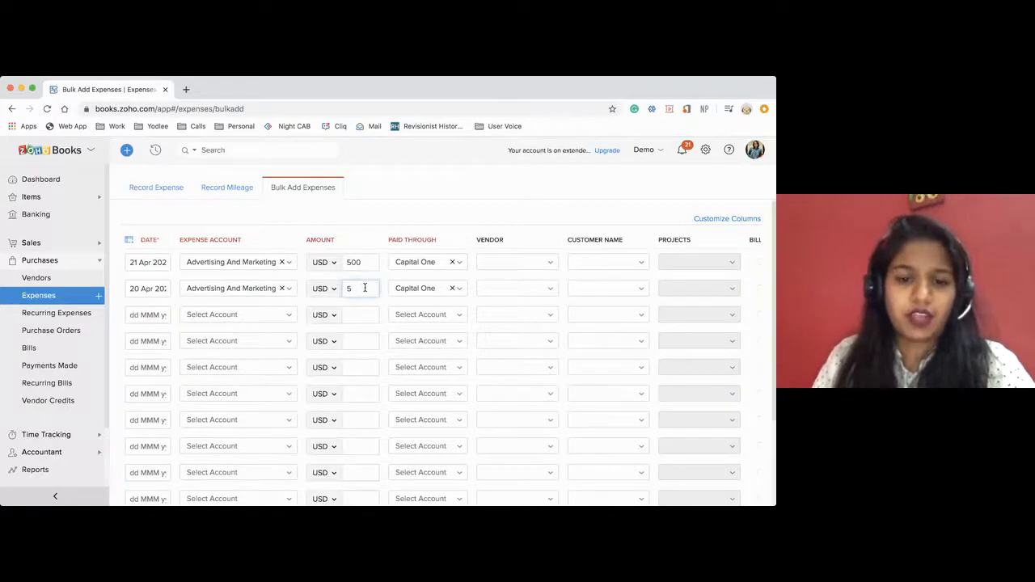
key("BackSpace")
type("400")
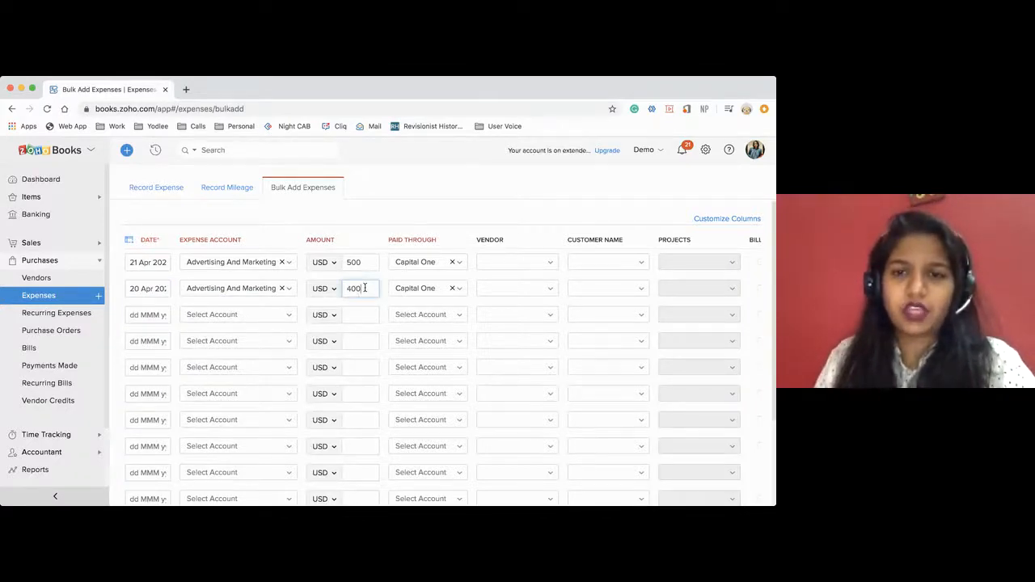
Review the bulk expense rows and save them.
scroll(472, 324, "down", 3)
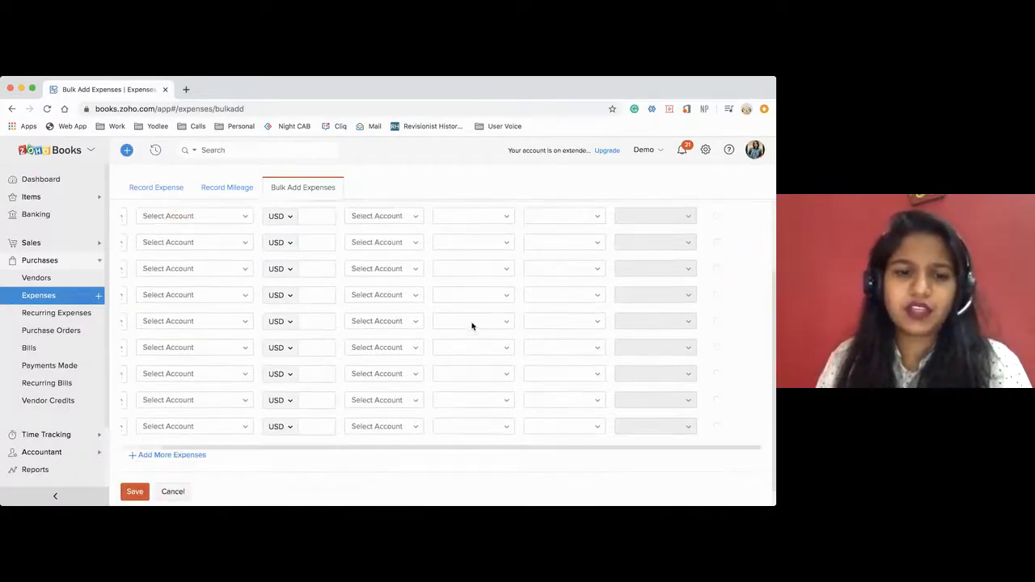
scroll(472, 326, "up", 3)
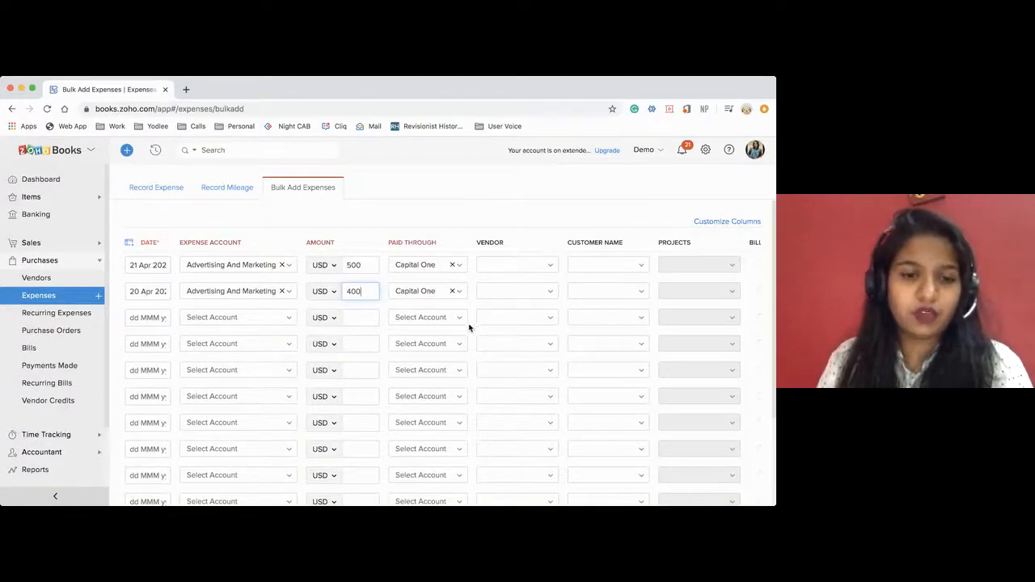
scroll(235, 479, "down", 2)
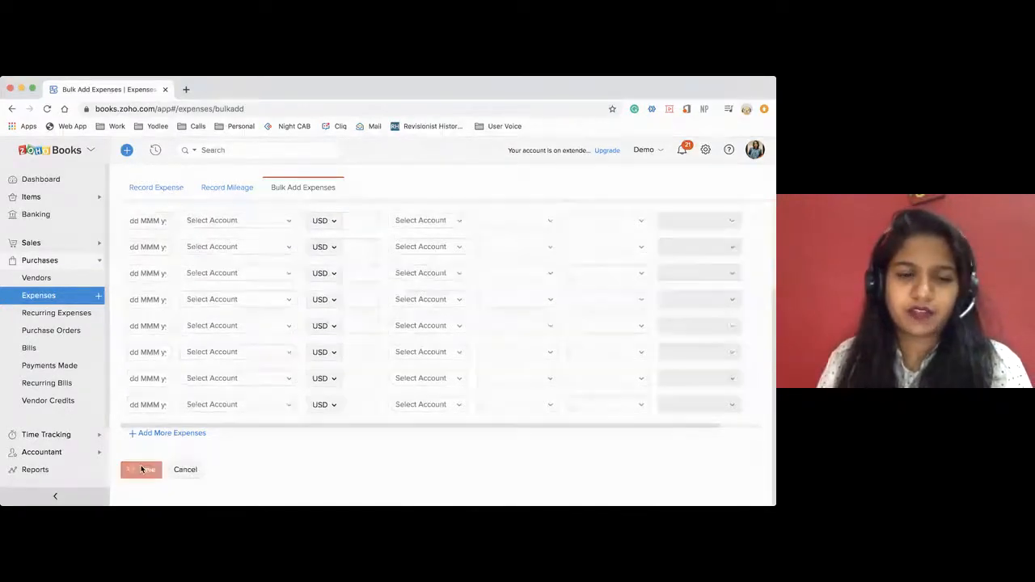
left_click(141, 469)
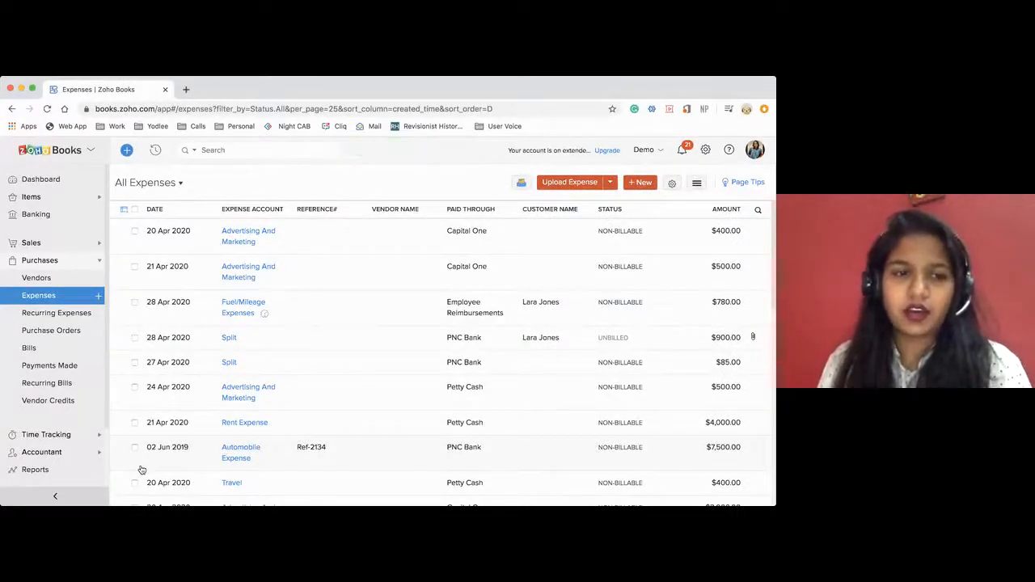
Upload the receipt ReceiptSwiss.jpg for auto-scanning, check it in the documents inbox, and return to the expenses list.
left_click(567, 185)
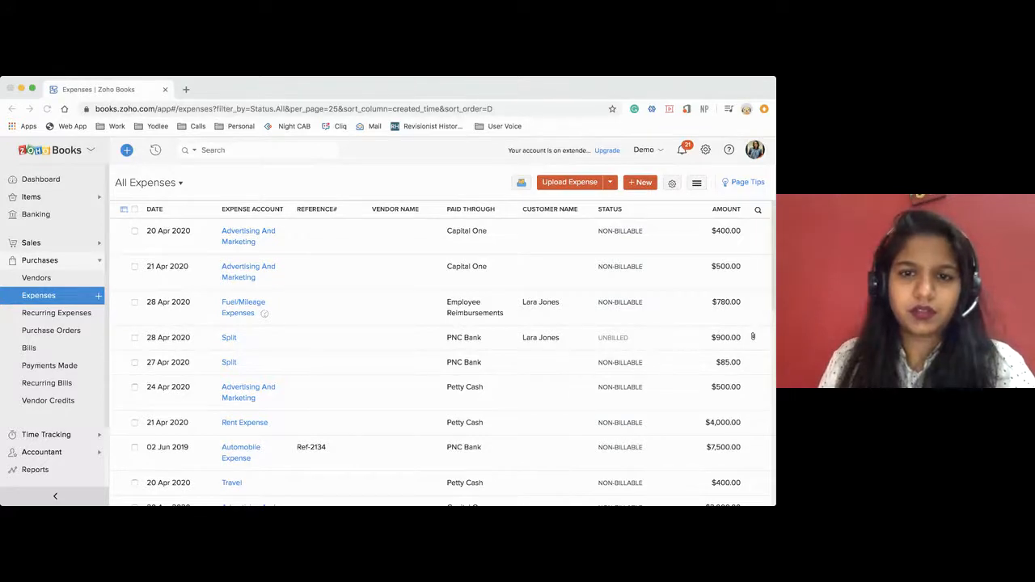
left_click(548, 367)
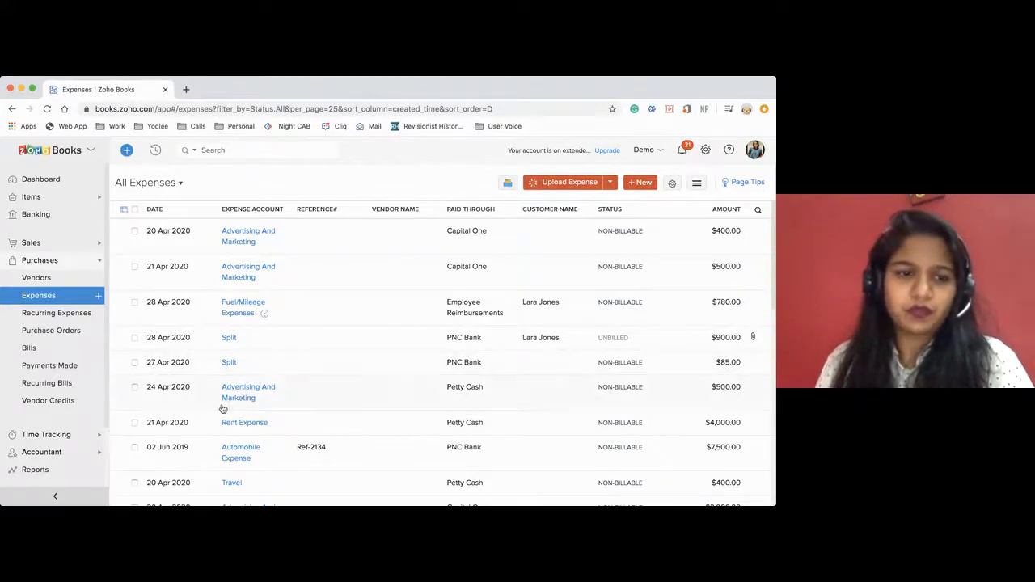
scroll(66, 438, "down", 2)
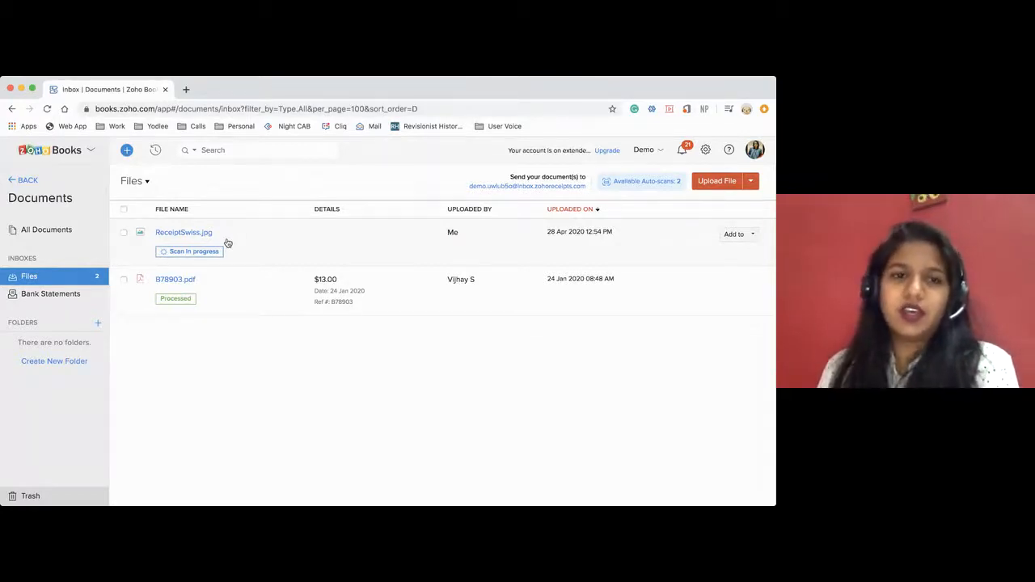
left_click(28, 181)
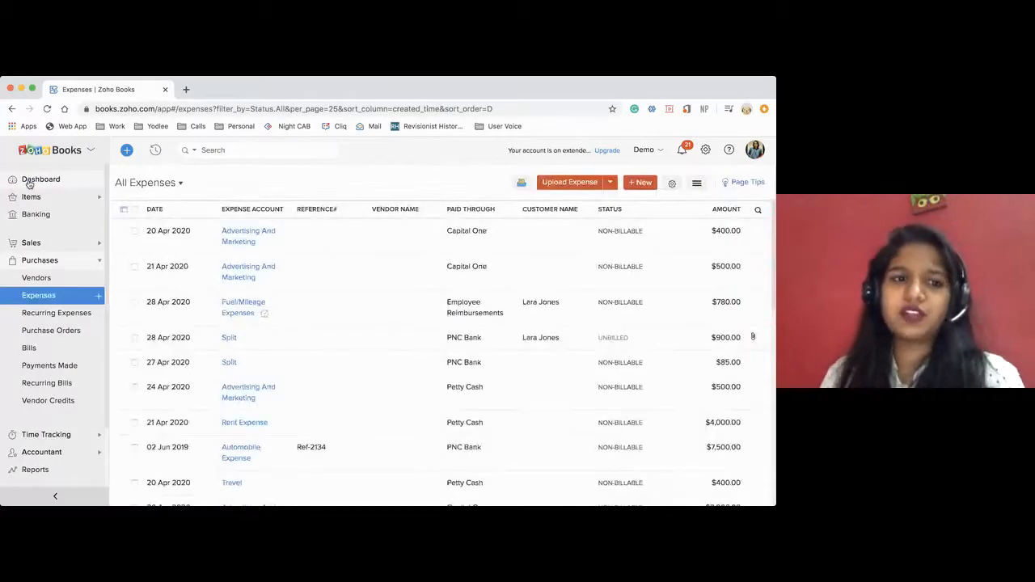
View the customers and estimates lists, and start a new estimate for the same customer as the mileage expense.
left_click(59, 244)
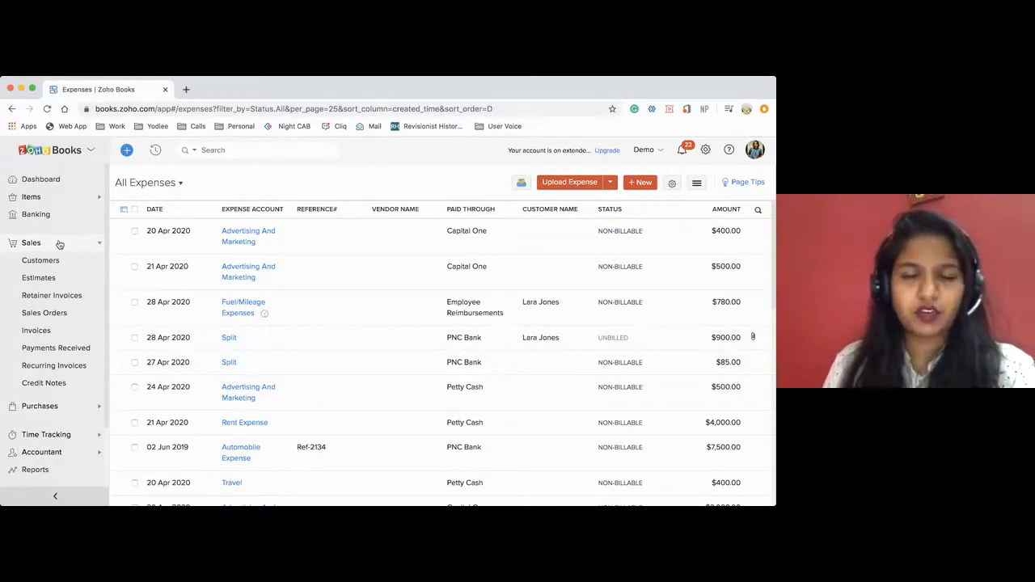
left_click(50, 261)
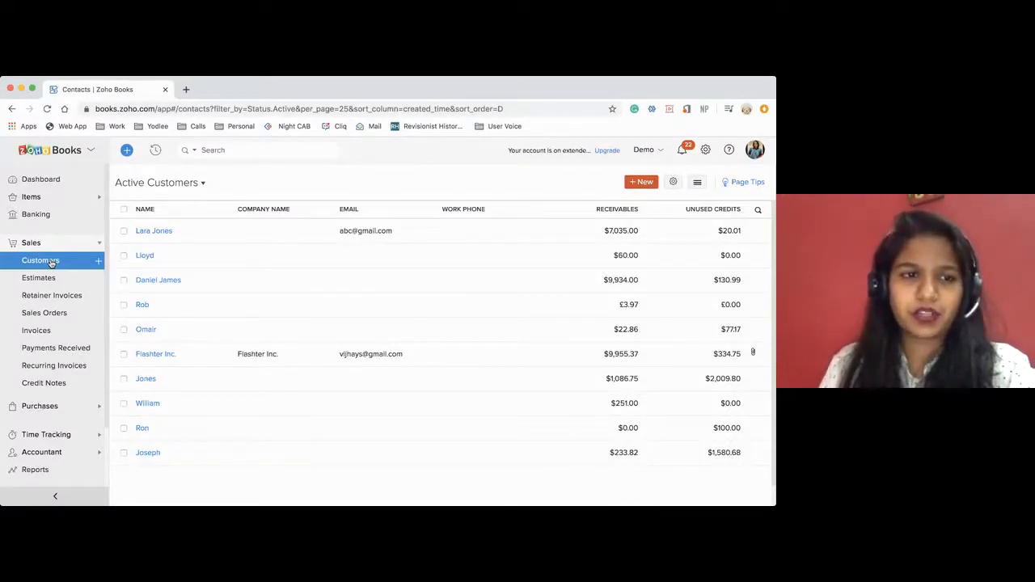
left_click(55, 279)
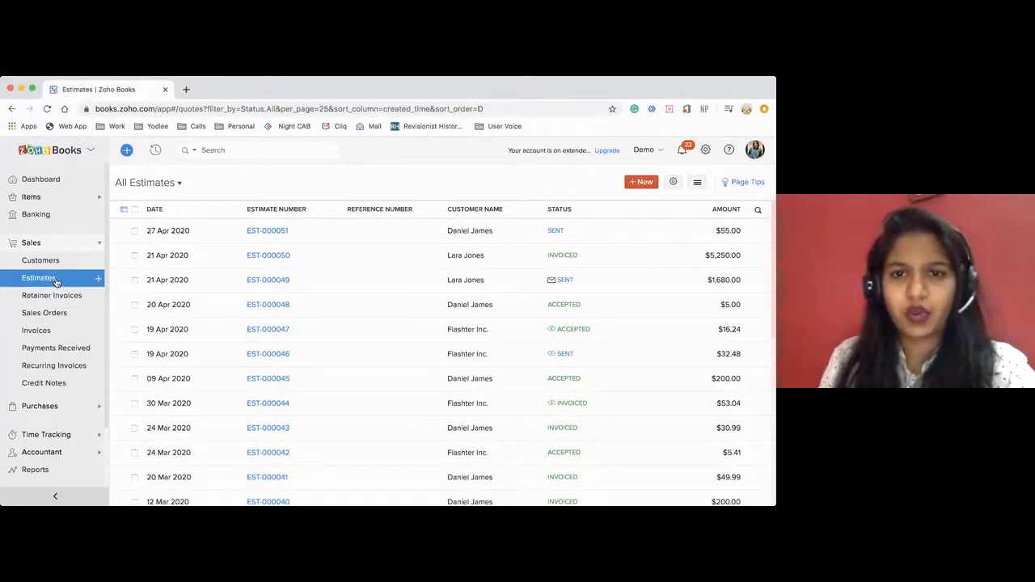
left_click(97, 278)
left_click(298, 224)
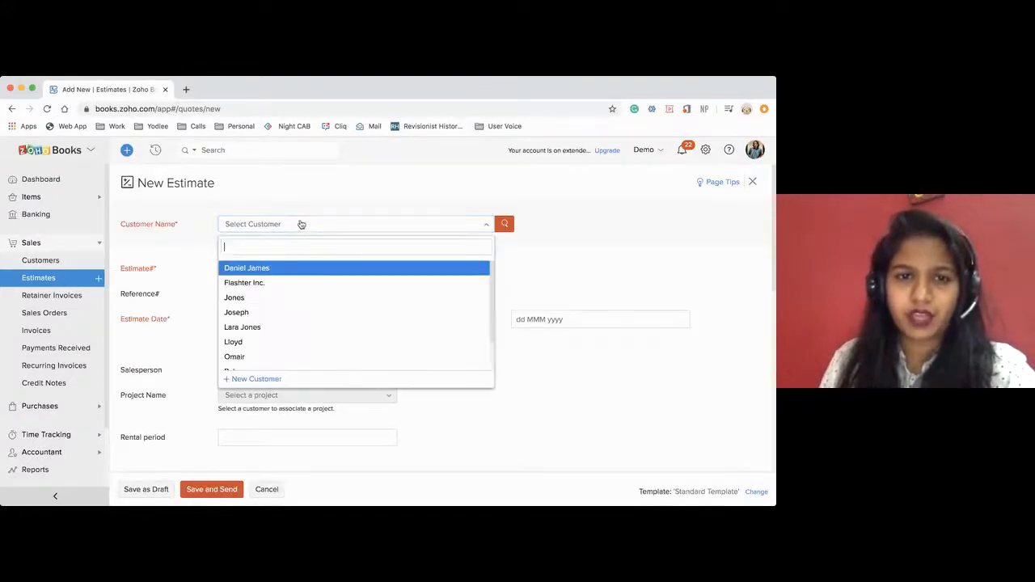
left_click(267, 326)
Add Bus-Powered USB 3.0 as the estimate's first line item.
scroll(356, 317, "down", 5)
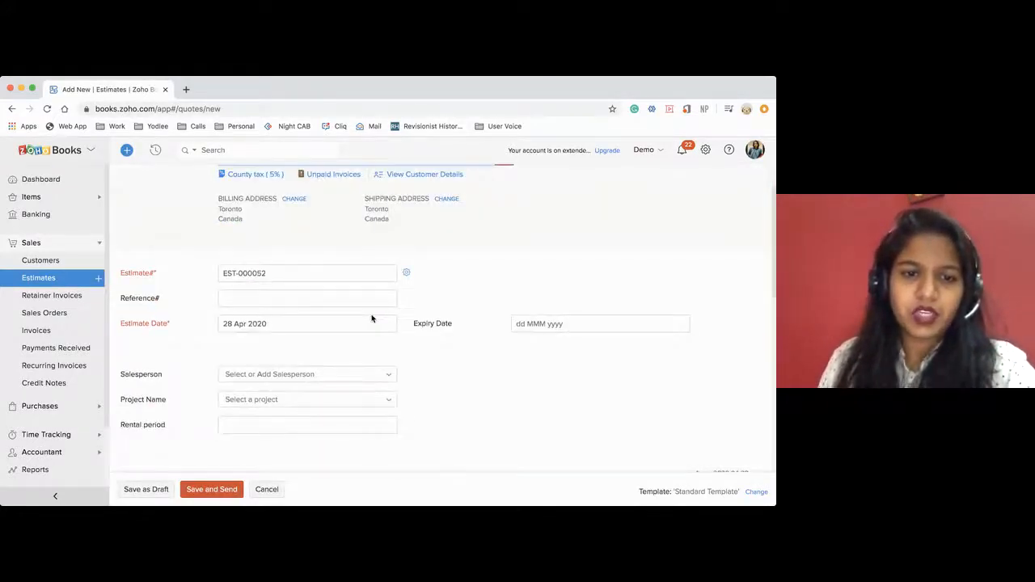
left_click(297, 338)
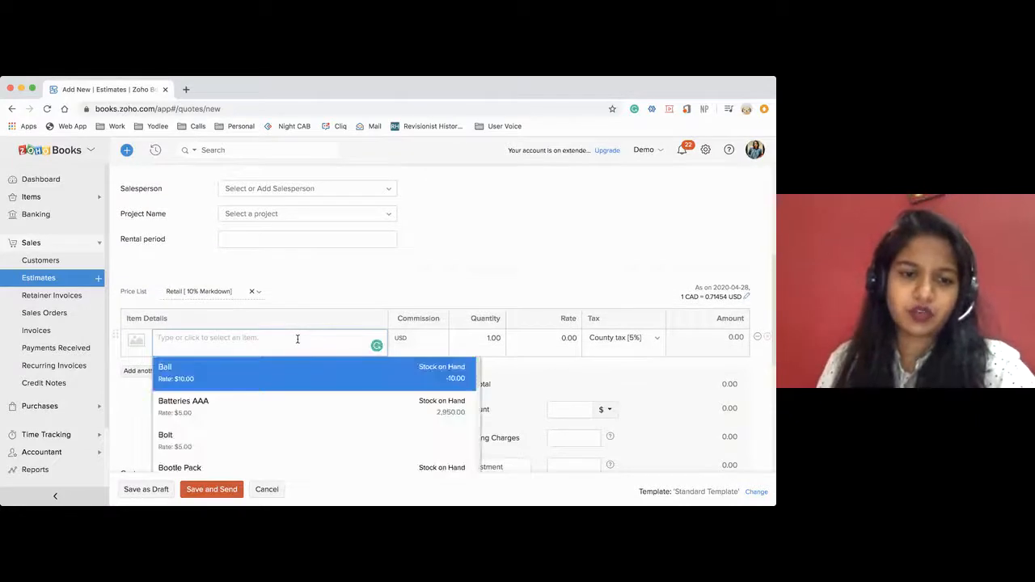
type("mo")
key("BackSpace")
key("BackSpace")
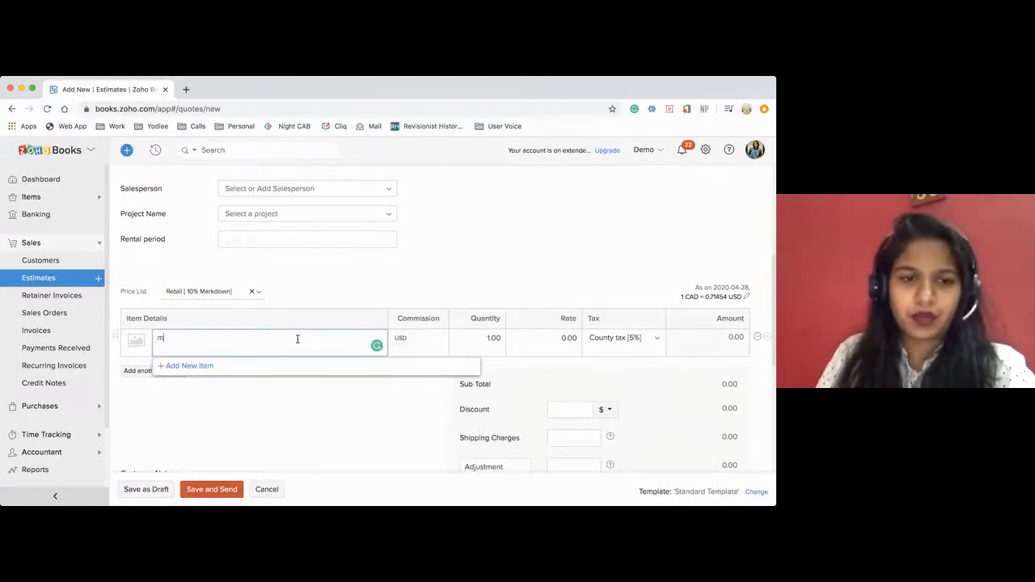
scroll(301, 425, "down", 3)
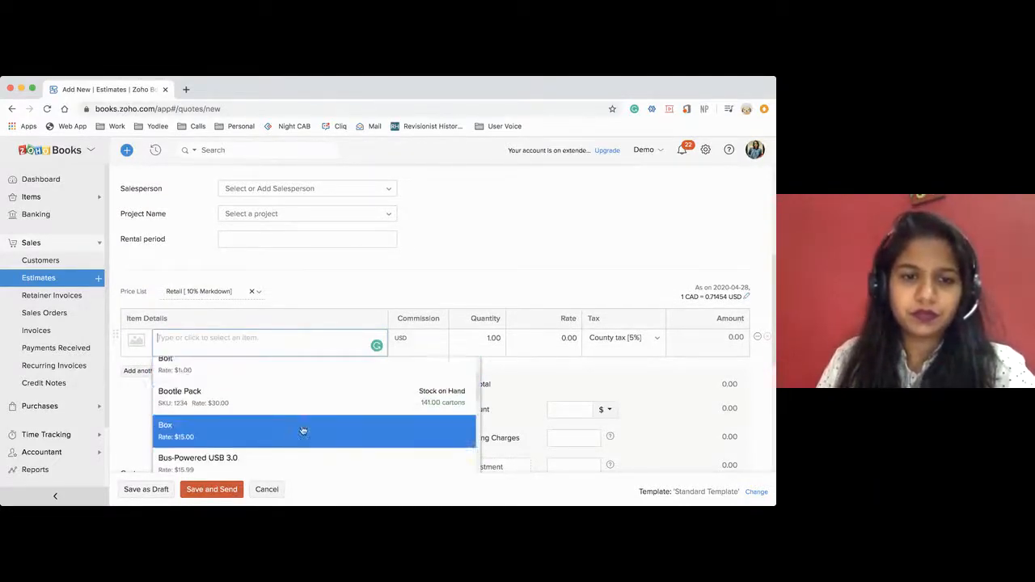
left_click(283, 414)
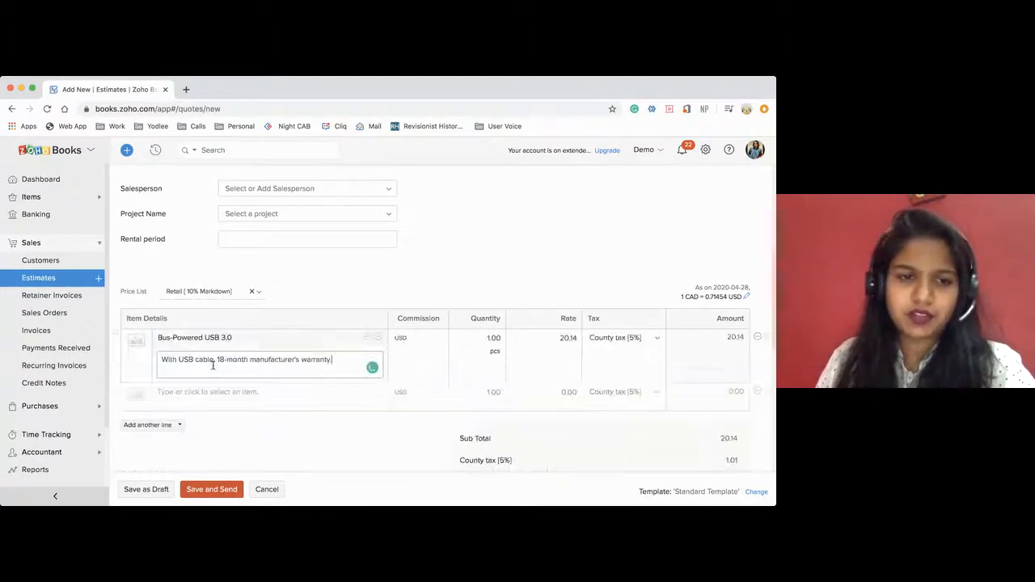
Add Computer - Monitor as the estimate's second line item.
left_click(183, 393)
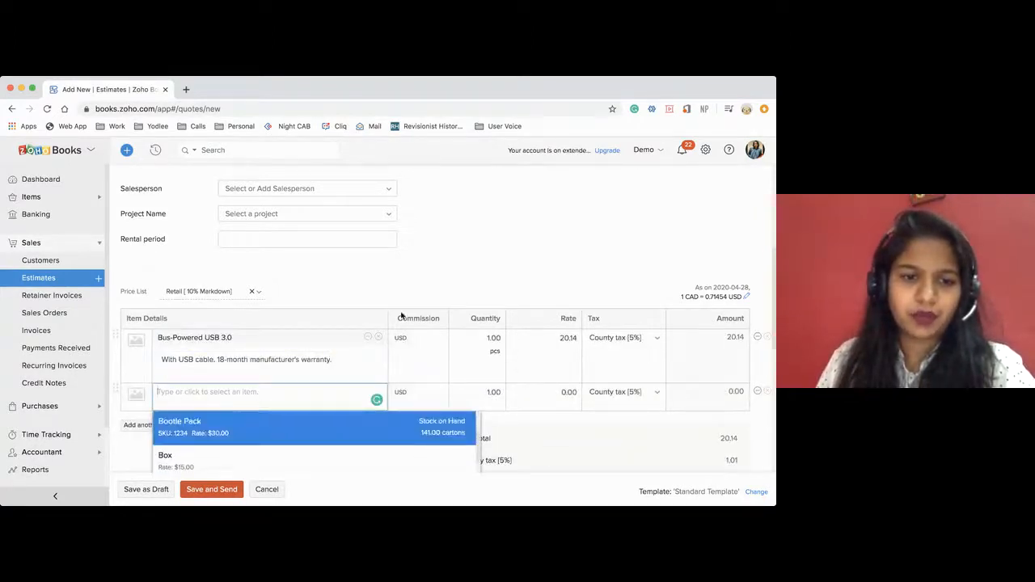
scroll(402, 316, "down", 3)
scroll(305, 374, "down", 4)
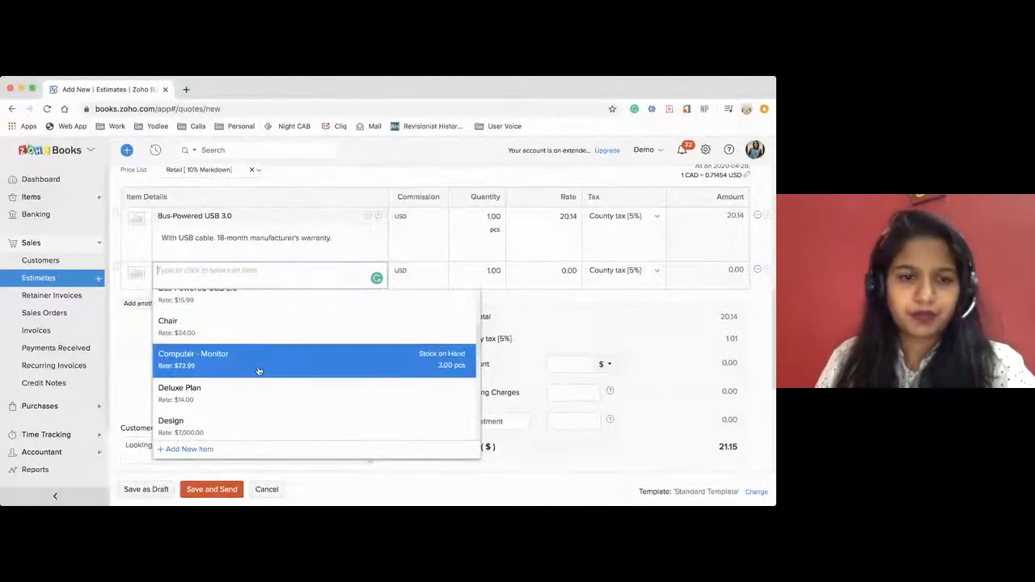
left_click(254, 369)
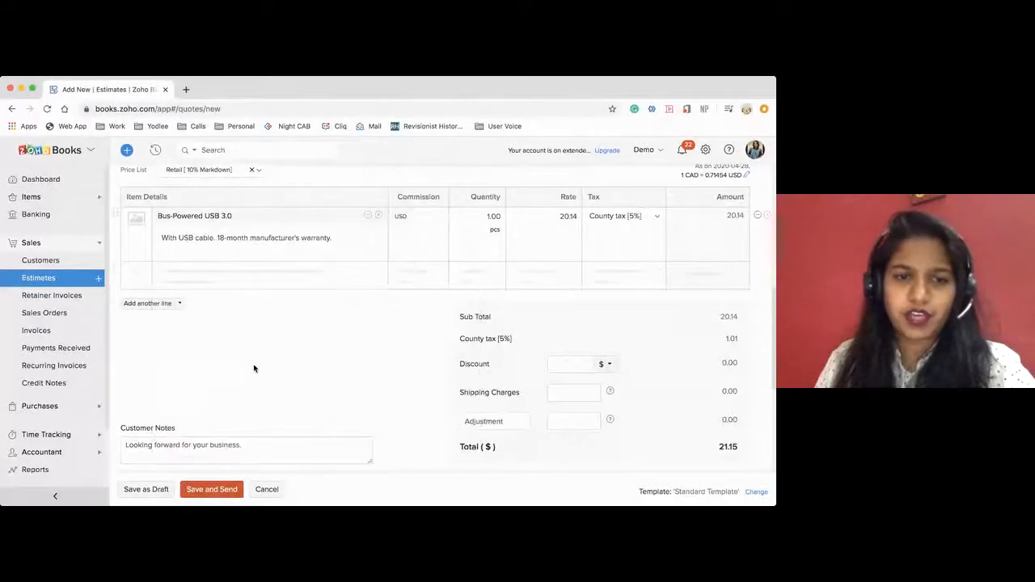
Set the quantities to 100 for Bus-Powered USB 3.0 and 30 for Computer - Monitor.
left_click(489, 216)
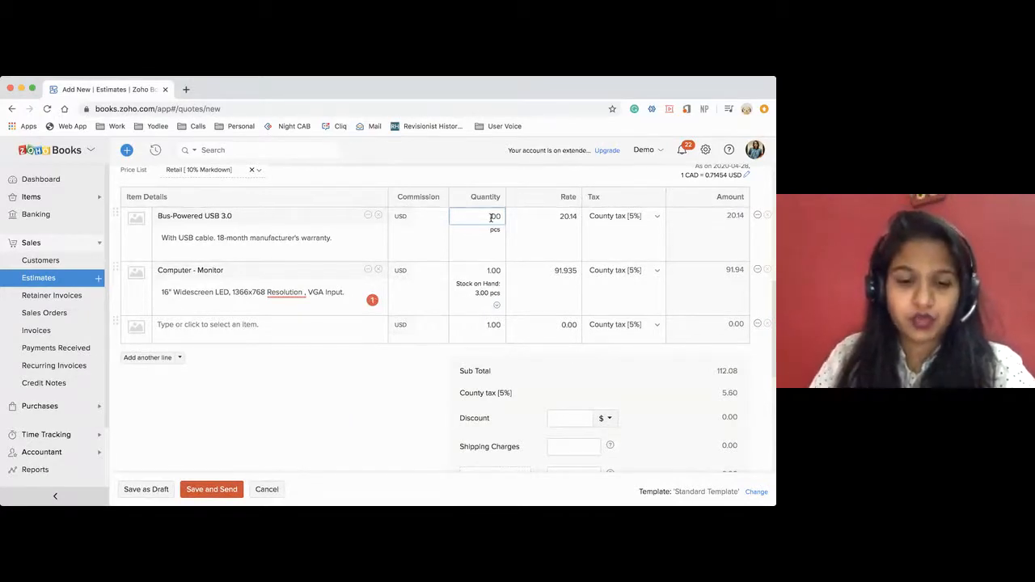
type("00")
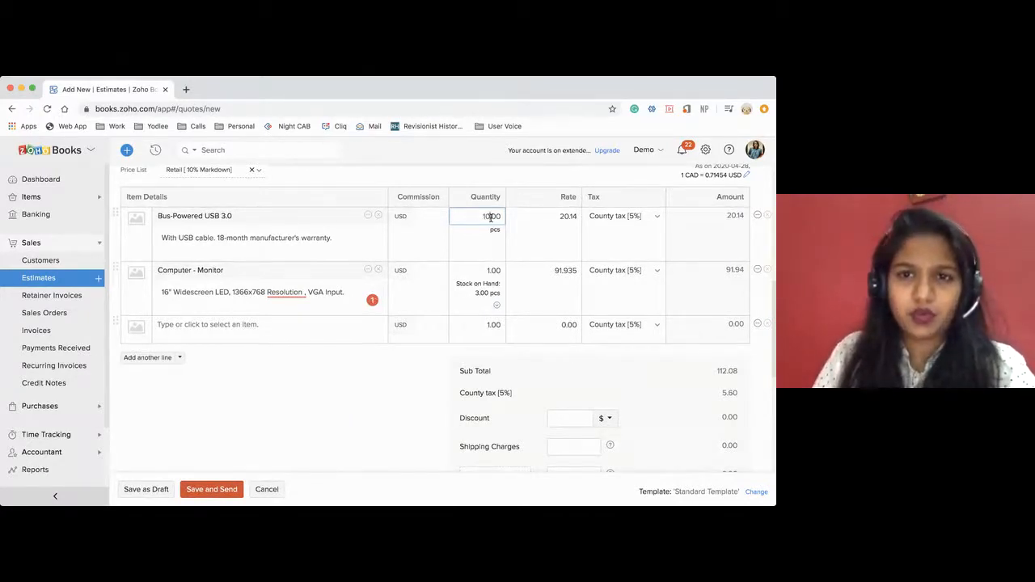
left_click(474, 176)
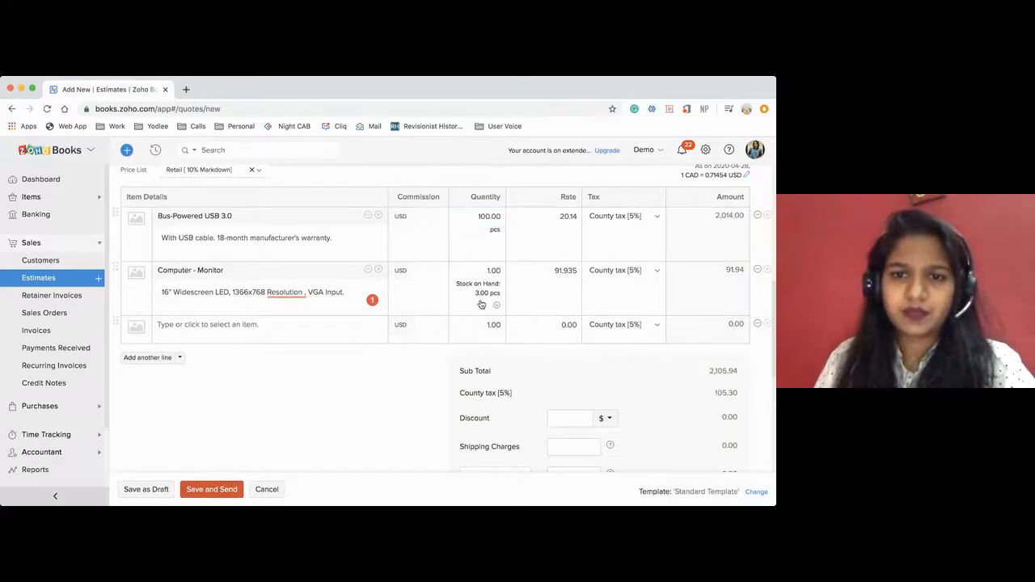
left_click(489, 271)
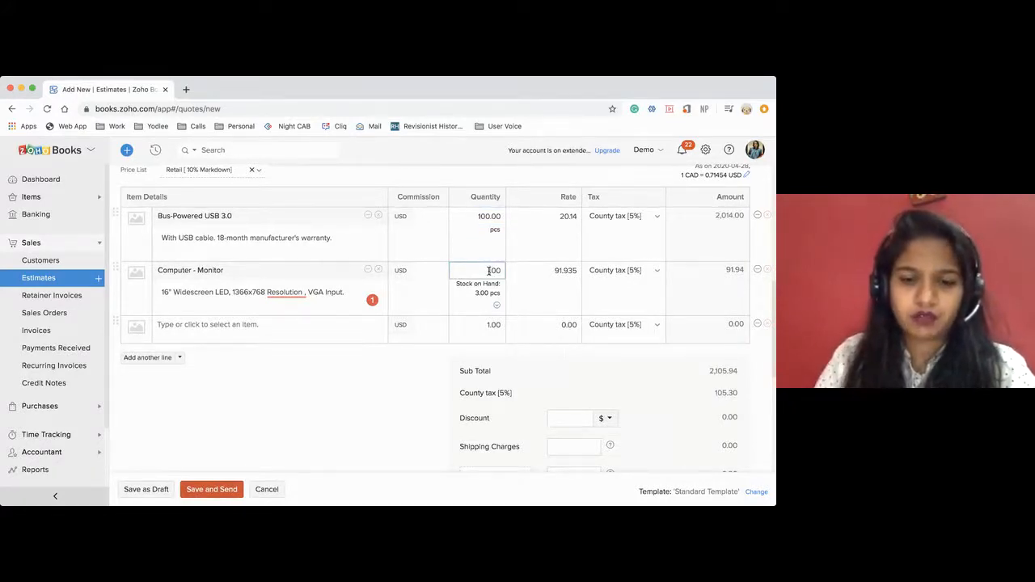
type("30")
left_click(394, 378)
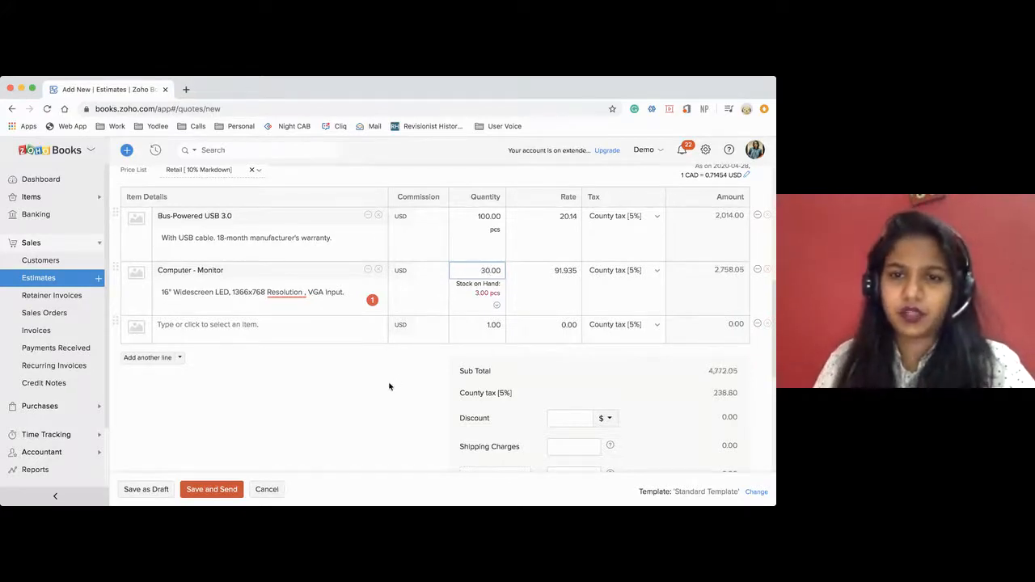
Examine the stock details of the Computer - Monitor line, including committed and available stock, and close them.
left_click(497, 306)
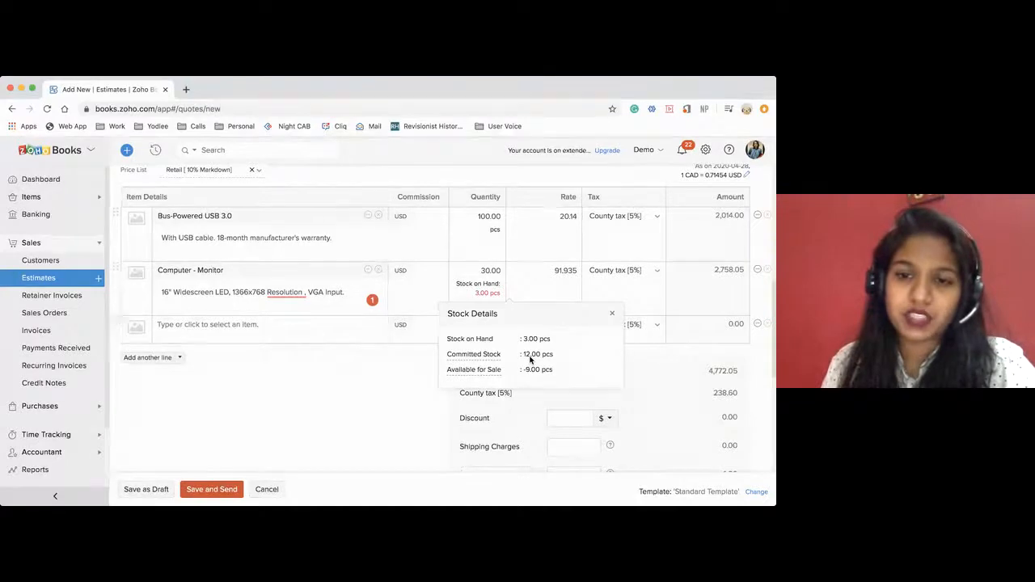
mouse_move(469, 358)
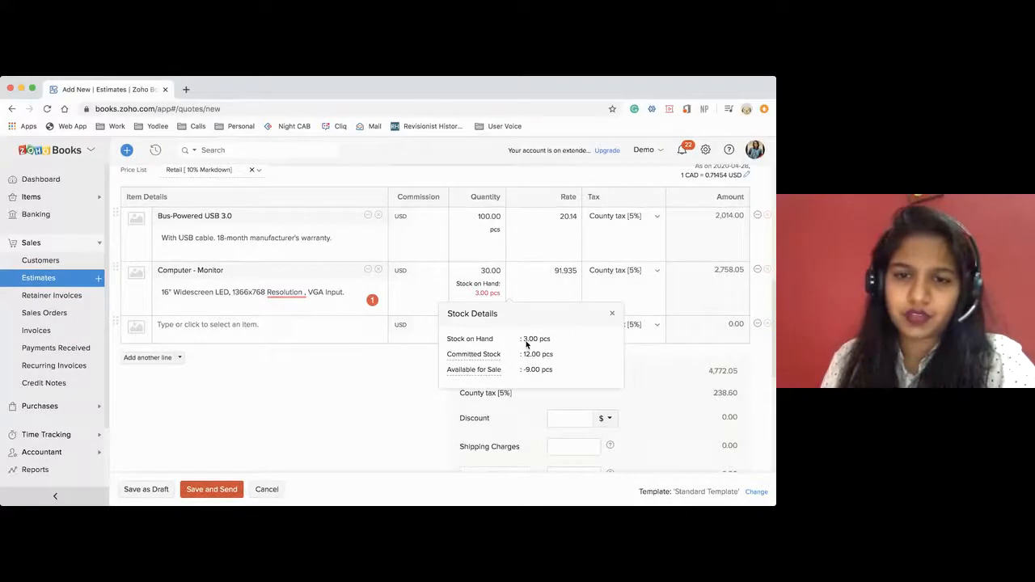
left_click(612, 314)
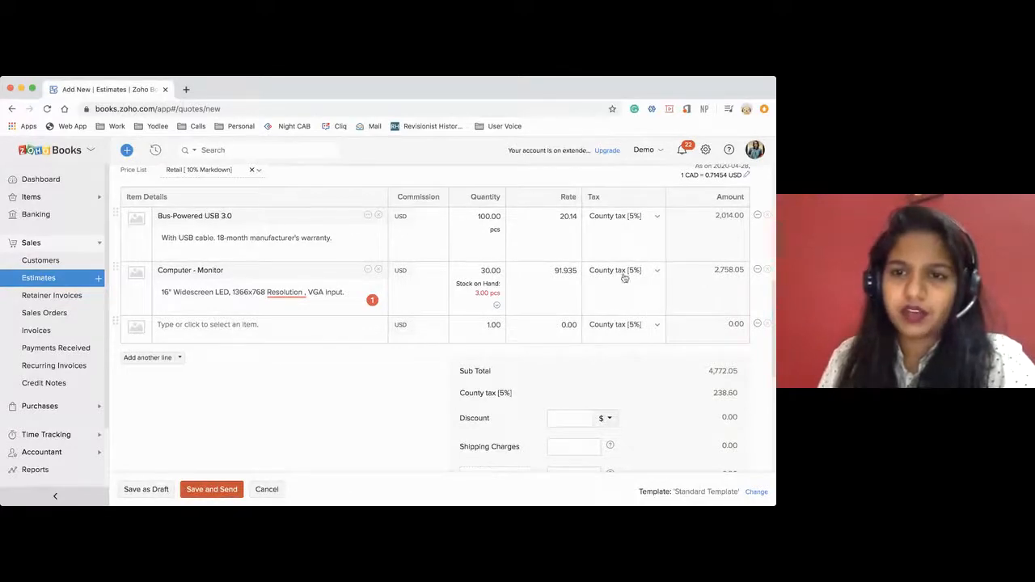
Change the tax on the estimate's Computer - Monitor line to Texas [12%].
scroll(621, 220, "up", 10)
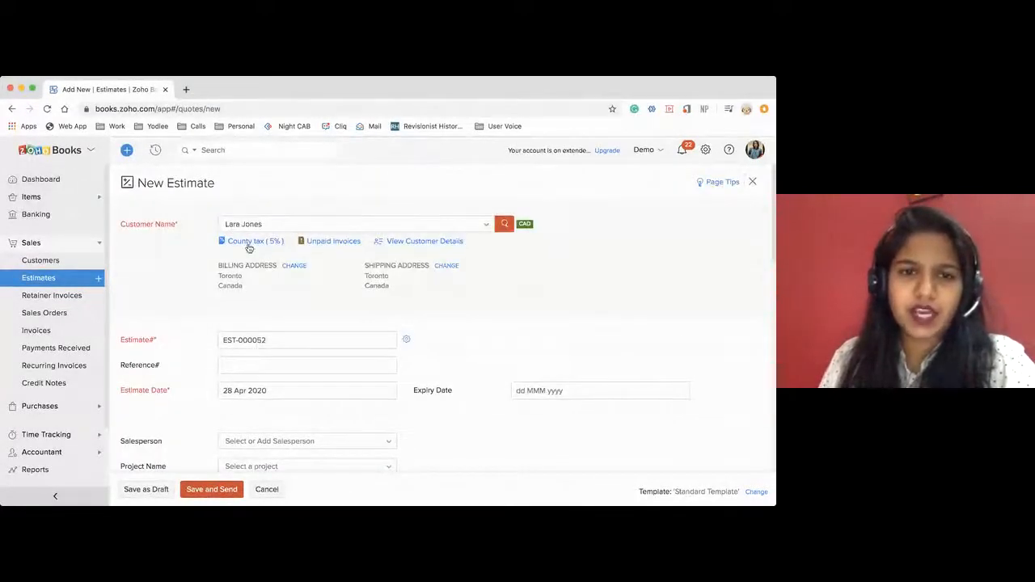
scroll(460, 291, "down", 10)
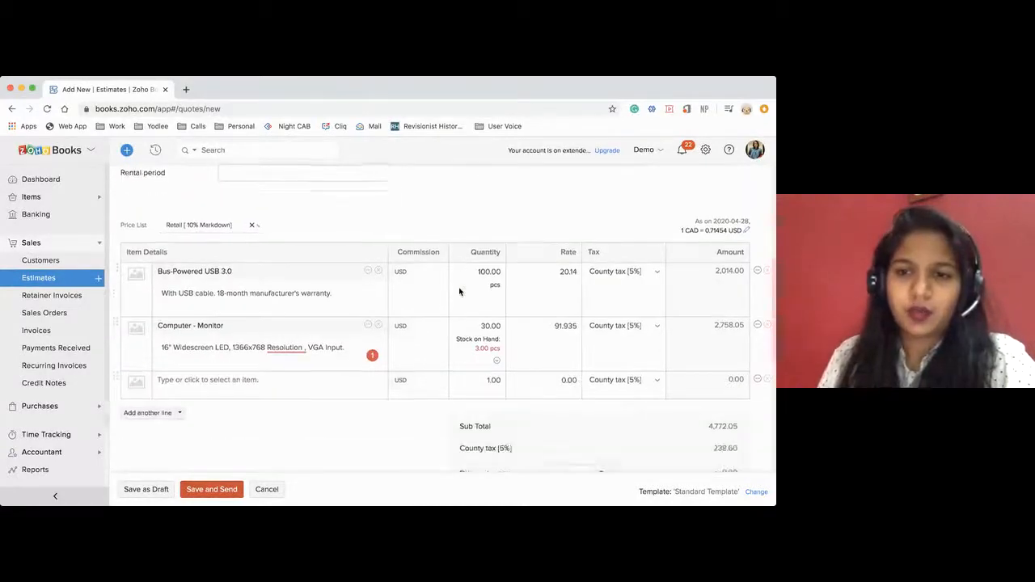
left_click(636, 328)
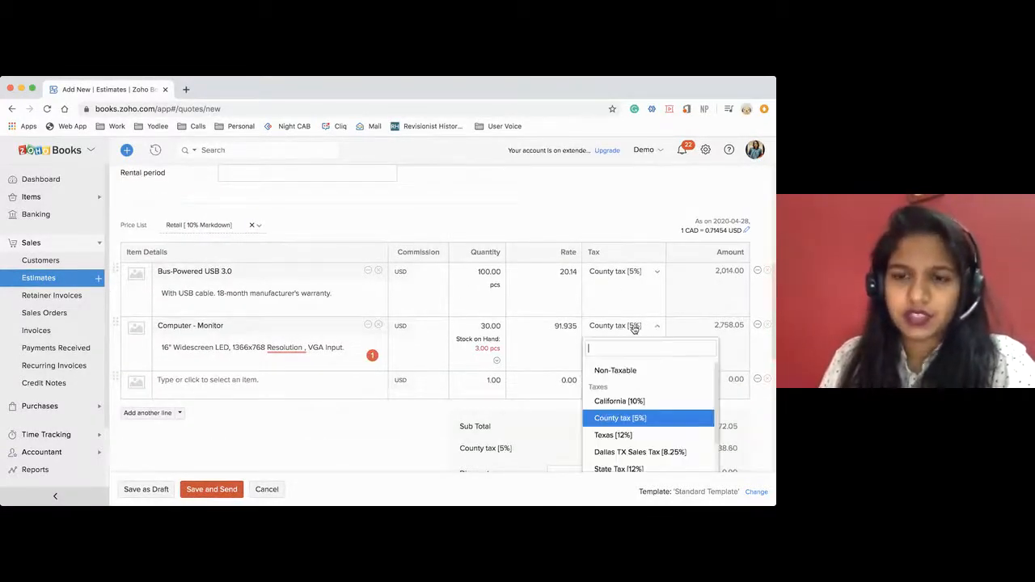
left_click(624, 423)
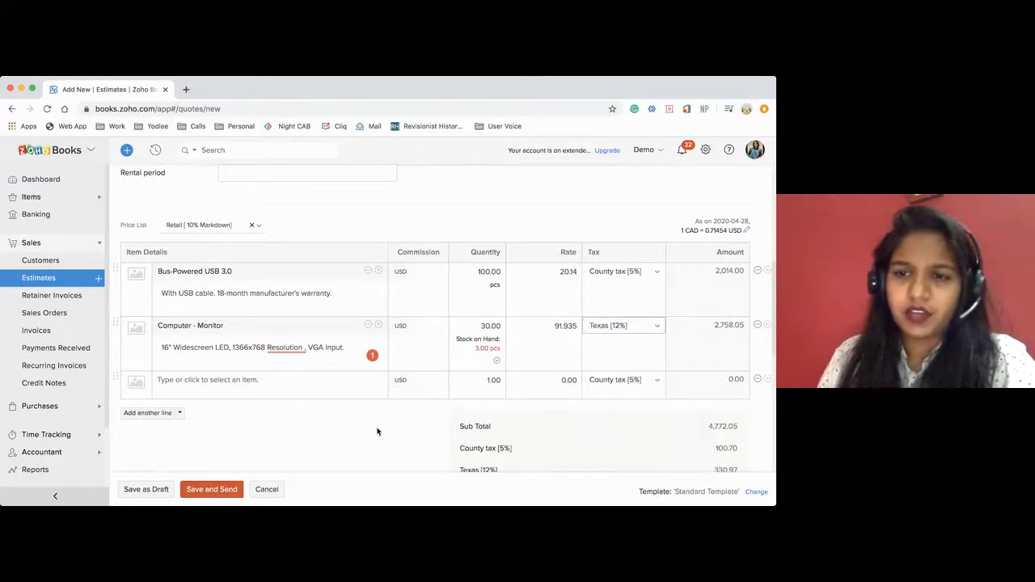
Save the estimate with no shipping charges and email it to the customer with the estimate PDF attached.
scroll(547, 413, "down", 3)
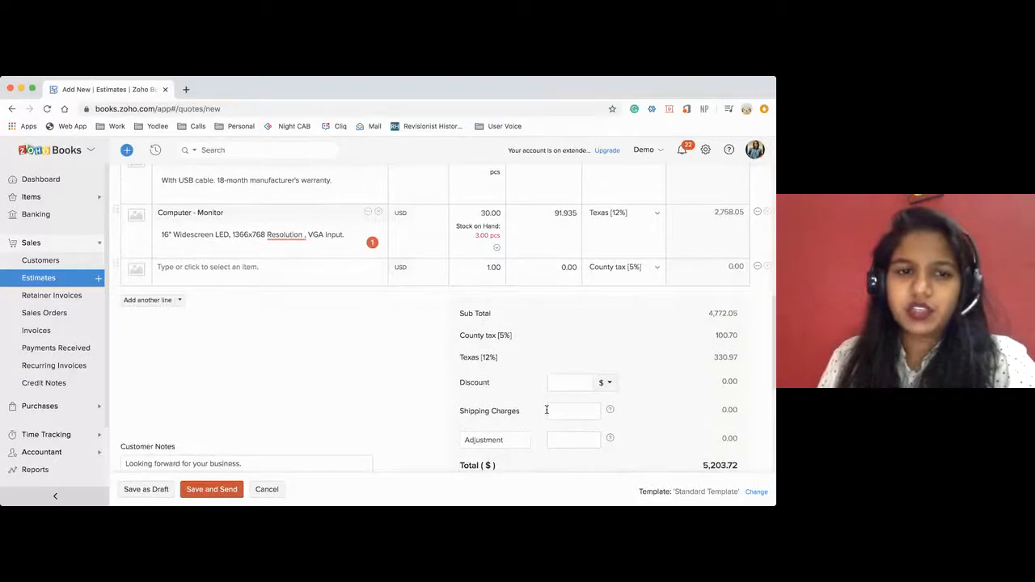
scroll(561, 371, "down", 1)
left_click(564, 355)
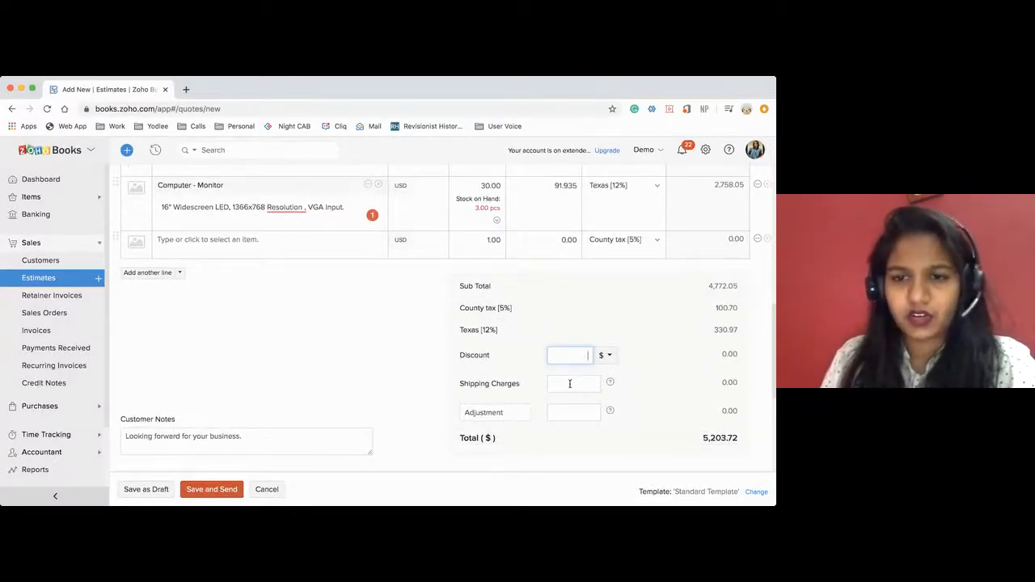
left_click(570, 384)
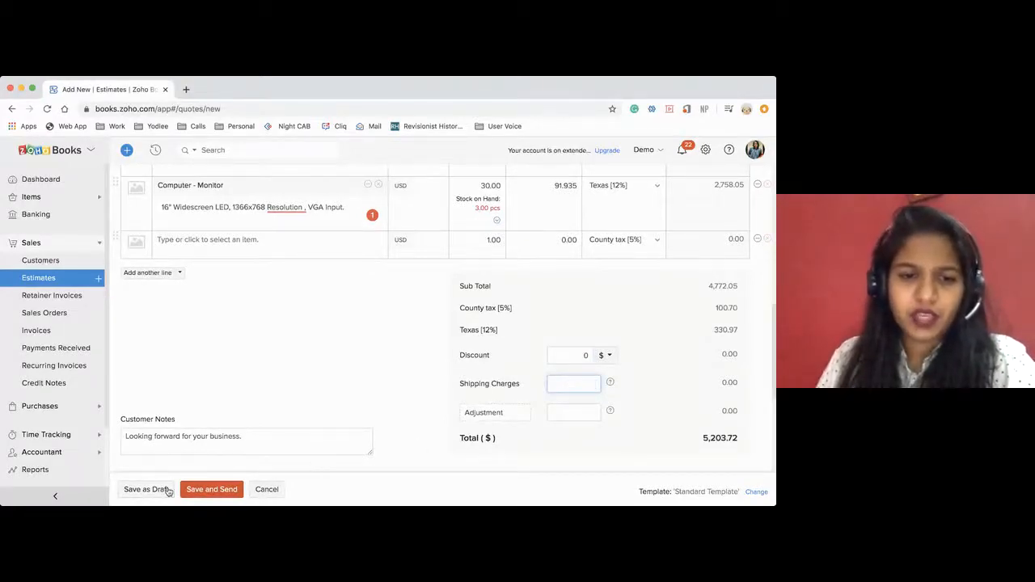
left_click(194, 492)
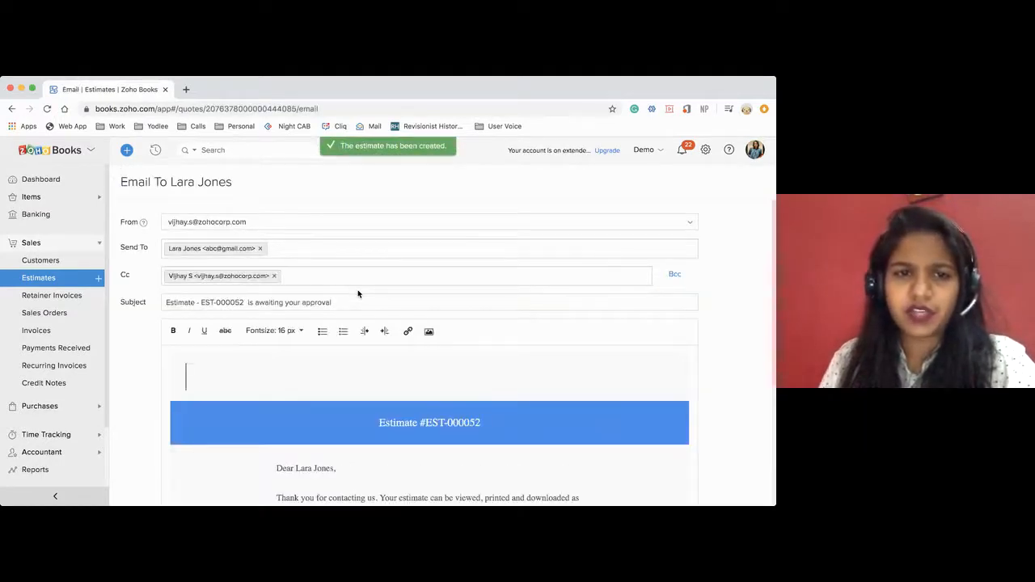
scroll(358, 294, "down", 5)
scroll(358, 289, "down", 5)
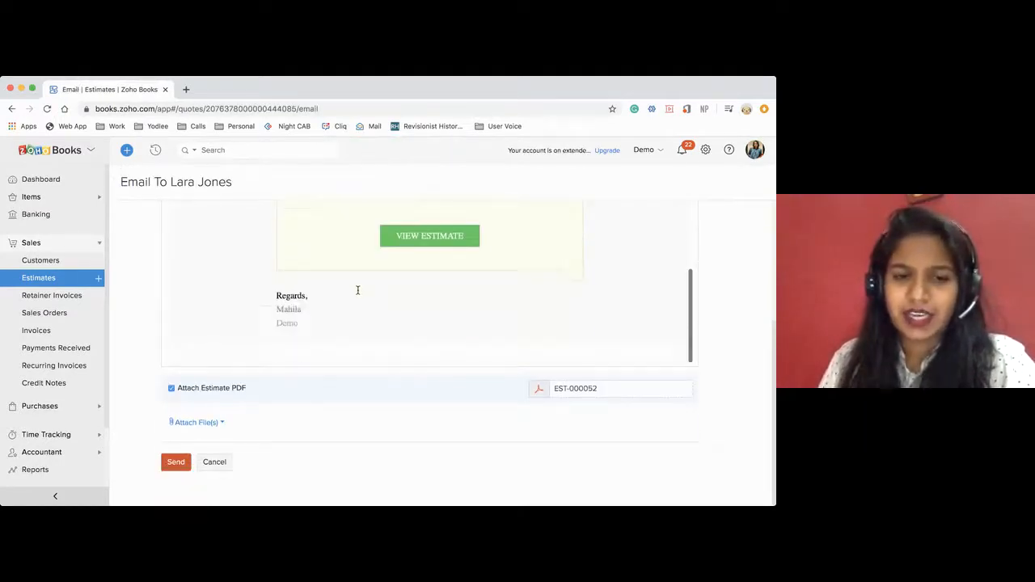
left_click(172, 464)
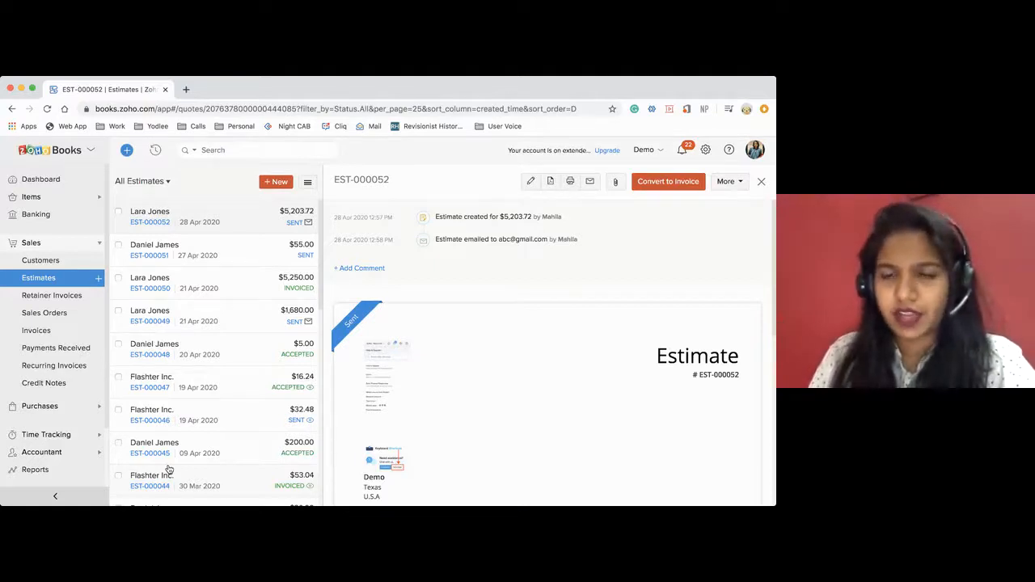
Mark the sent estimate EST-000052 as accepted.
left_click(724, 184)
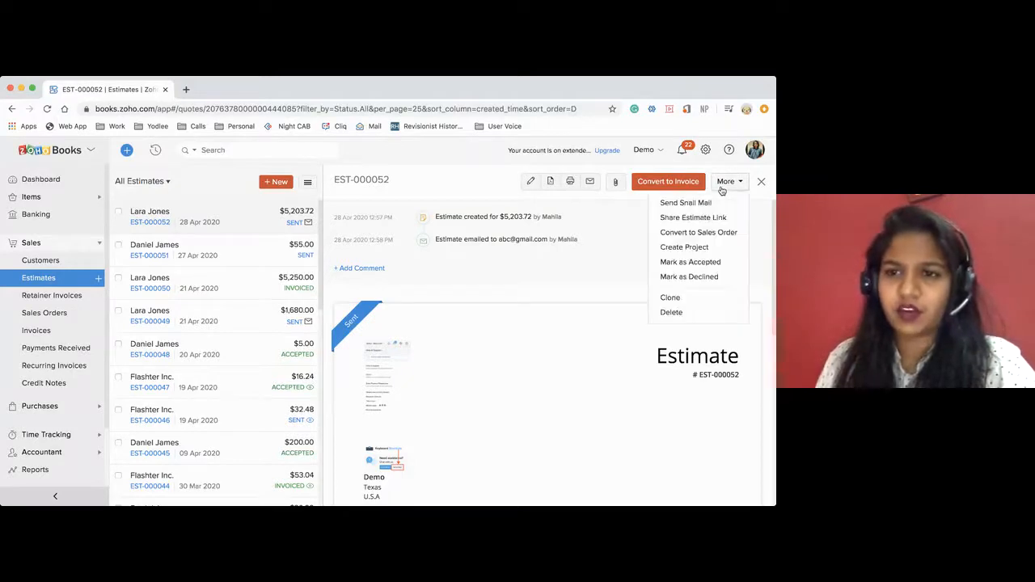
left_click(665, 263)
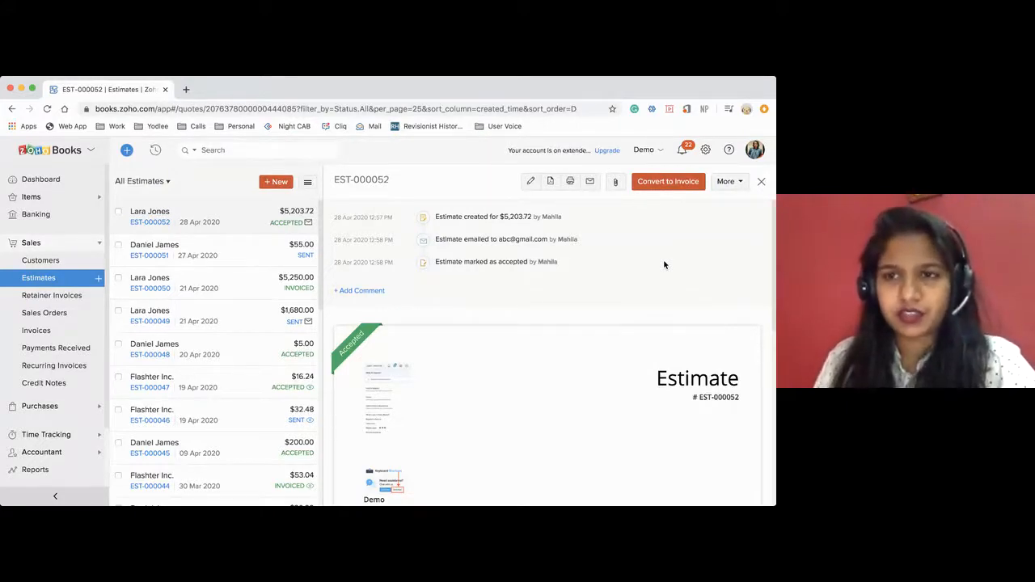
left_click(731, 186)
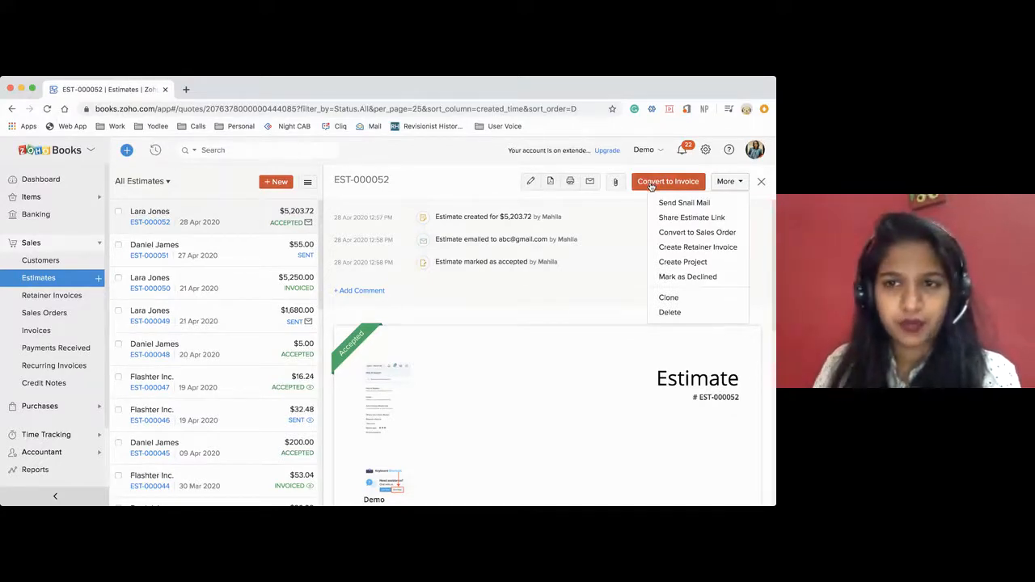
left_click(665, 248)
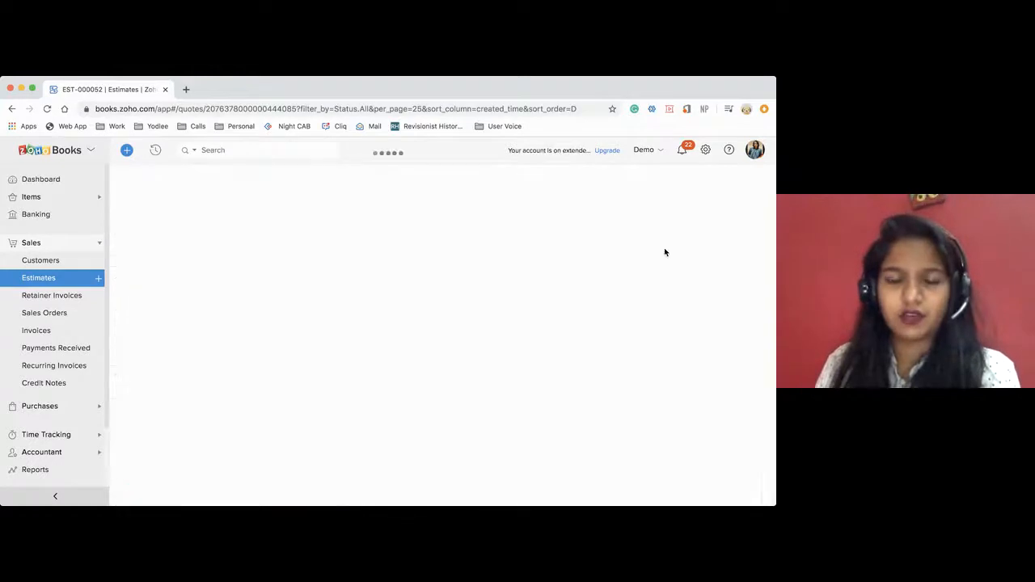
scroll(375, 364, "down", 3)
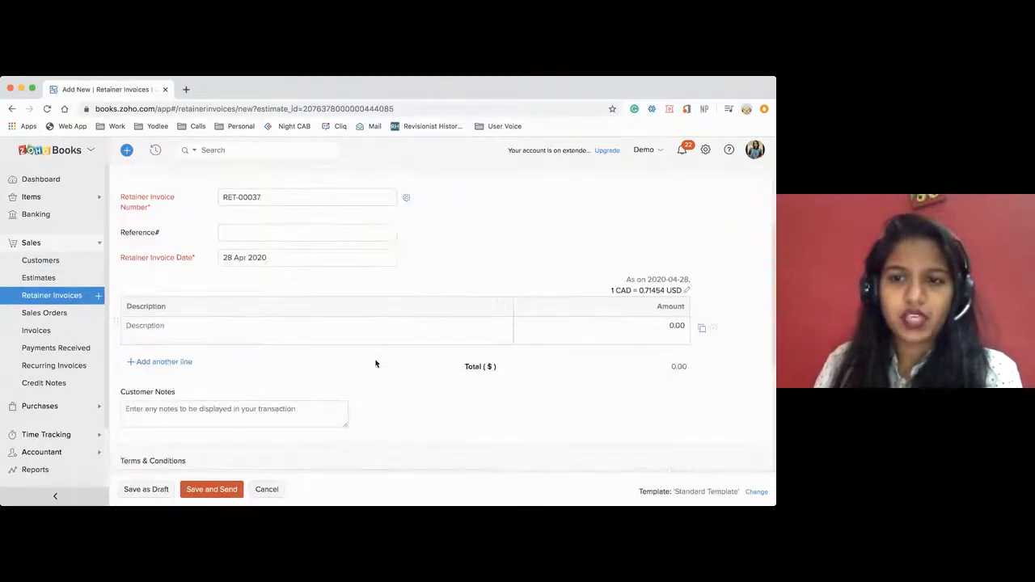
scroll(375, 364, "up", 1)
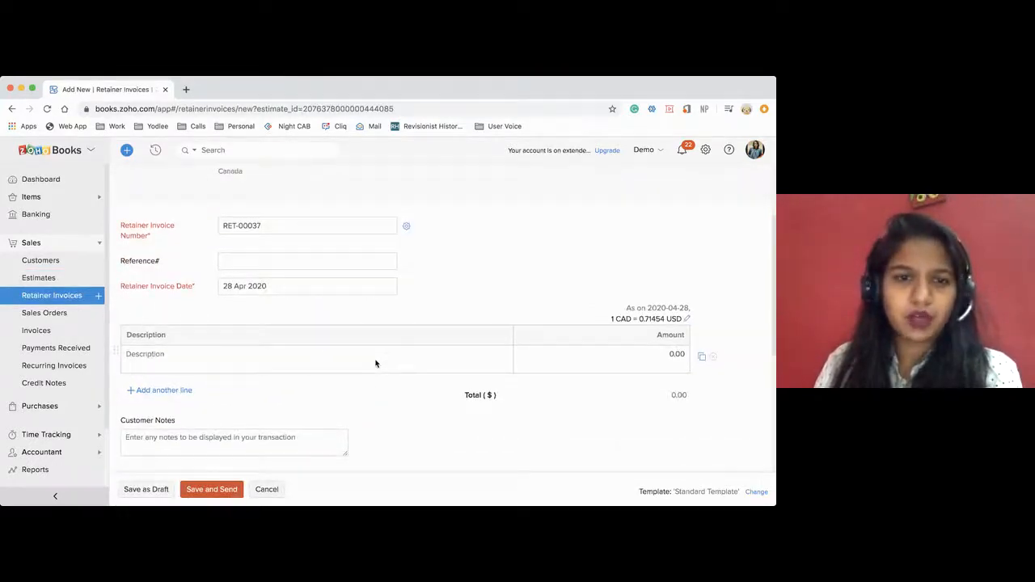
left_click(73, 295)
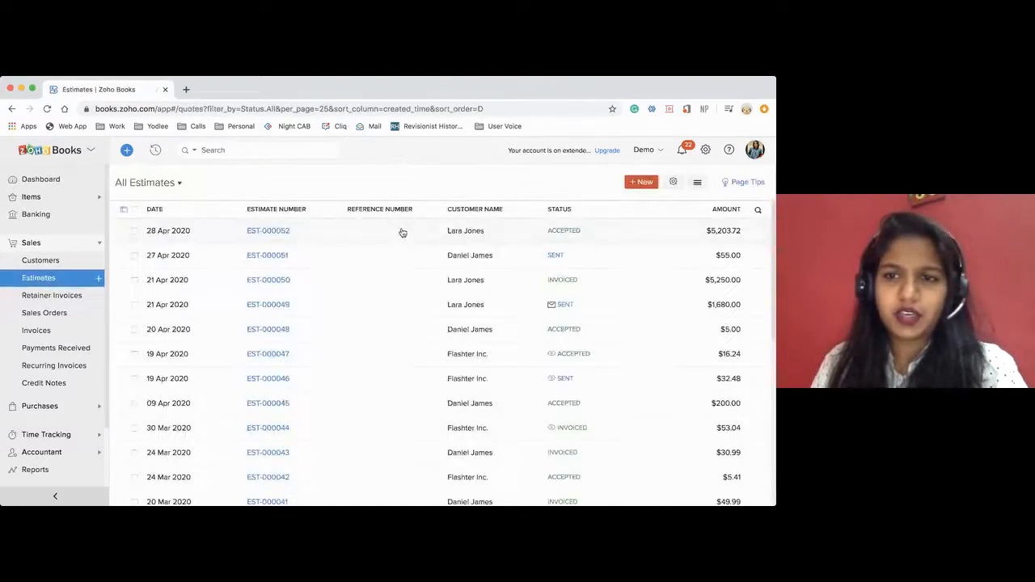
left_click(402, 232)
scroll(605, 390, "down", 5)
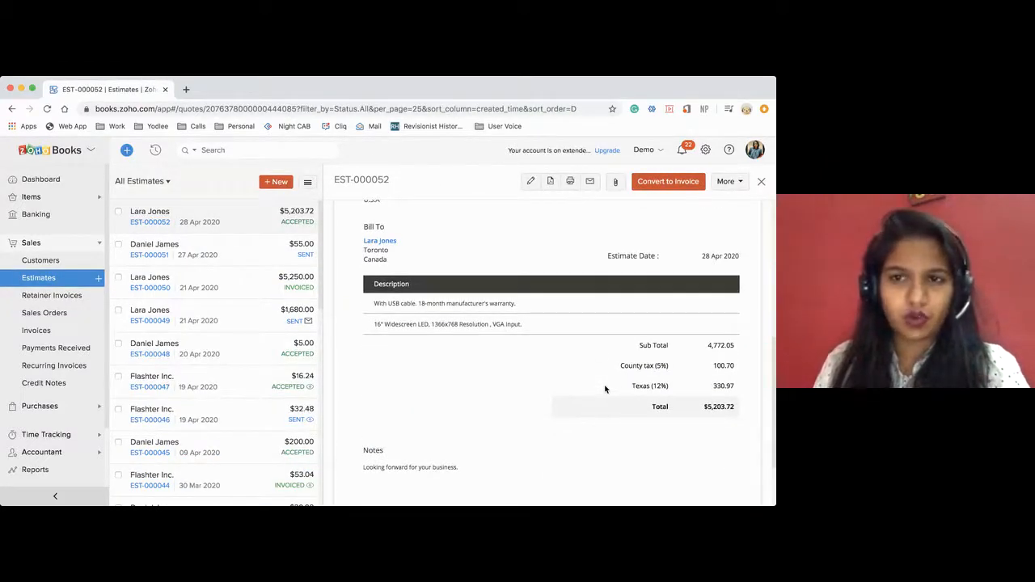
Create a retainer invoice from the accepted estimate with one line described as Advance and an amount of 1000.
left_click(723, 184)
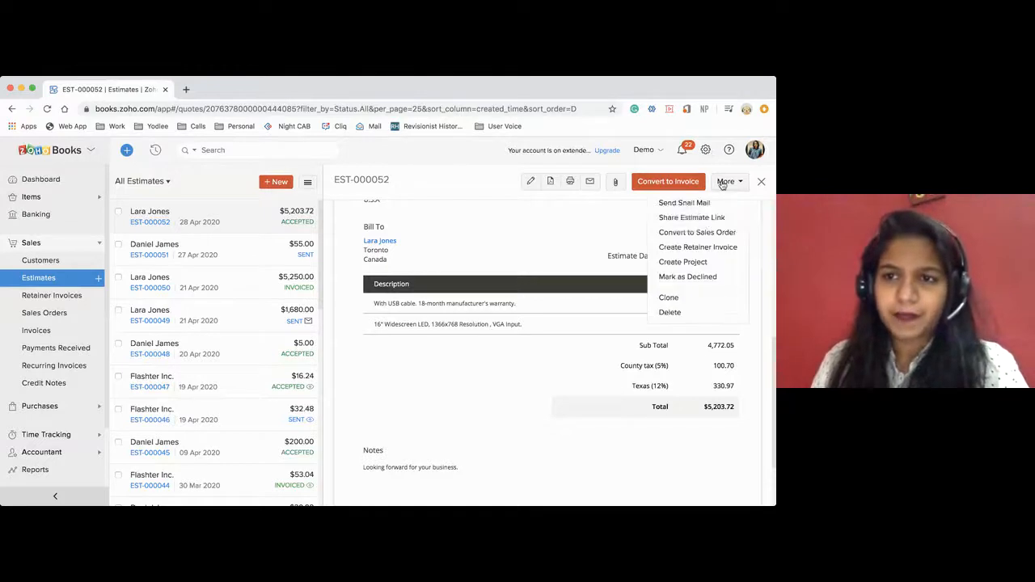
left_click(697, 246)
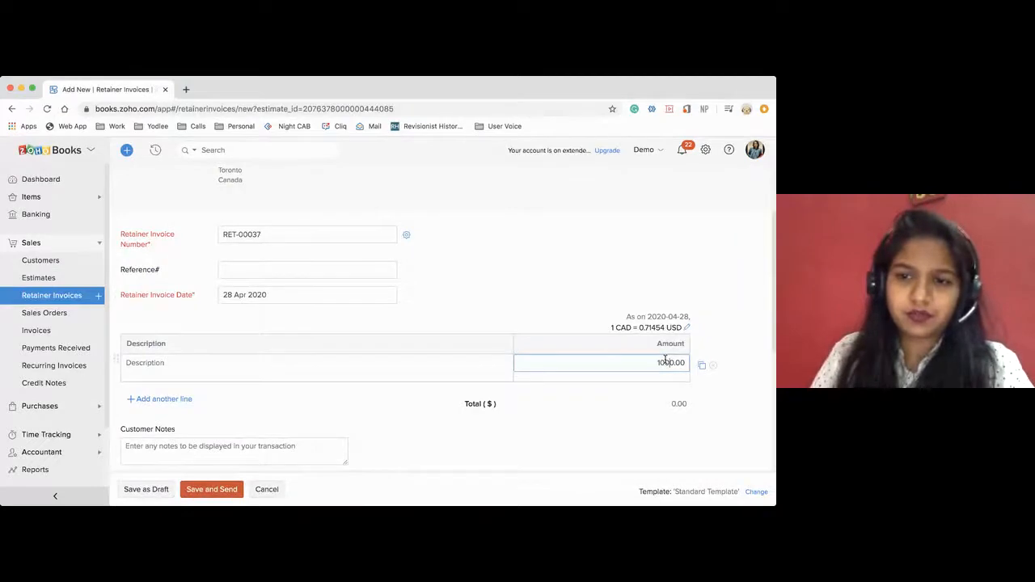
left_click(335, 363)
type("Dw")
key("BackSpace")
key("BackSpace")
type("Advance")
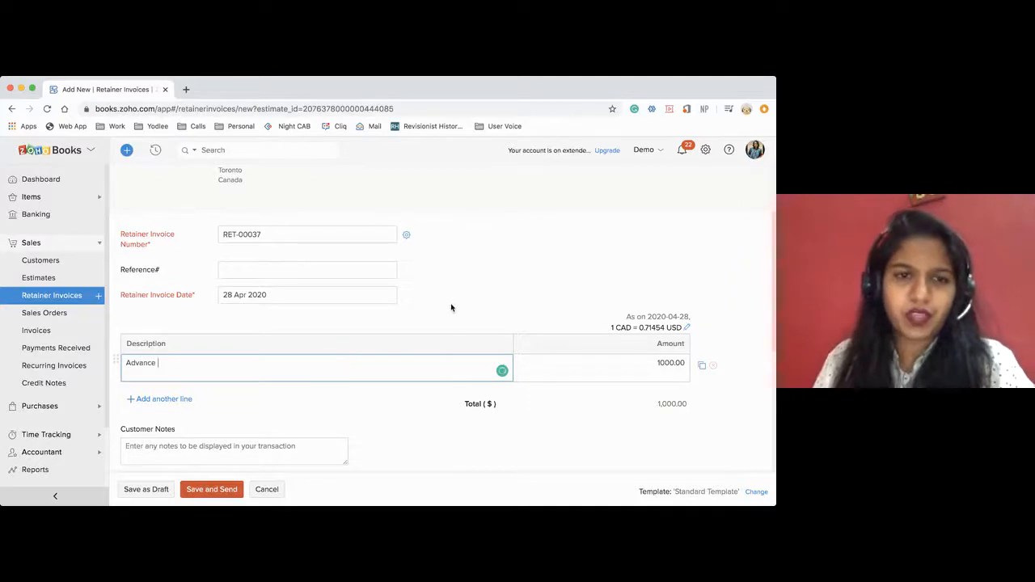
Include the customer's second contact among the email recipients of the retainer invoice.
scroll(452, 290, "up", 2)
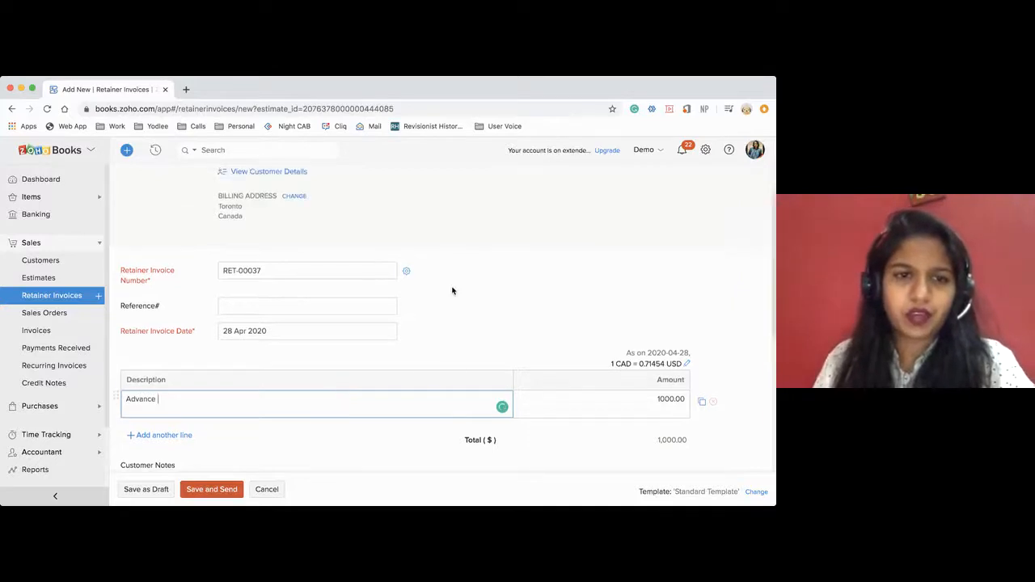
scroll(452, 290, "down", 3)
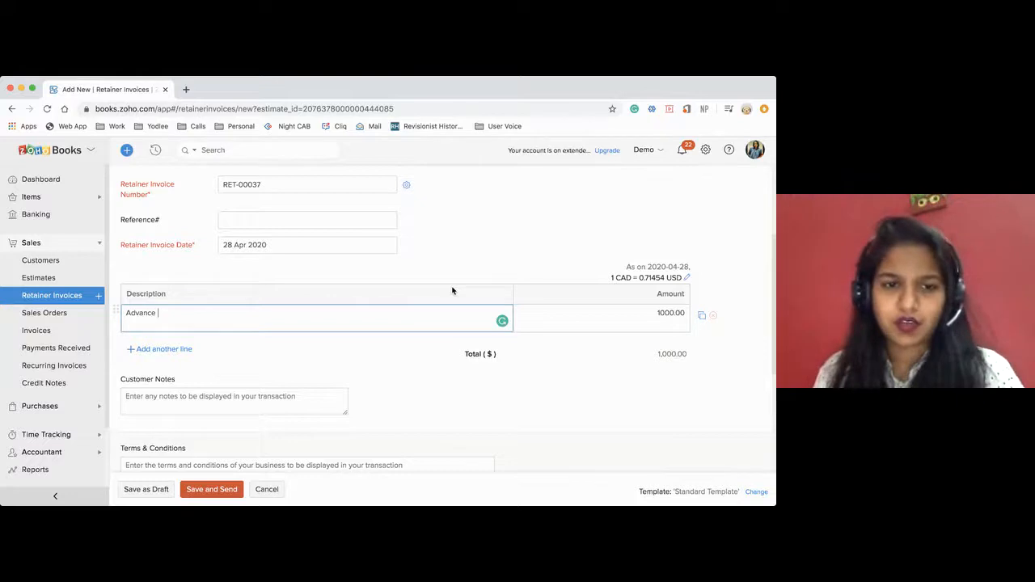
scroll(364, 346, "down", 2)
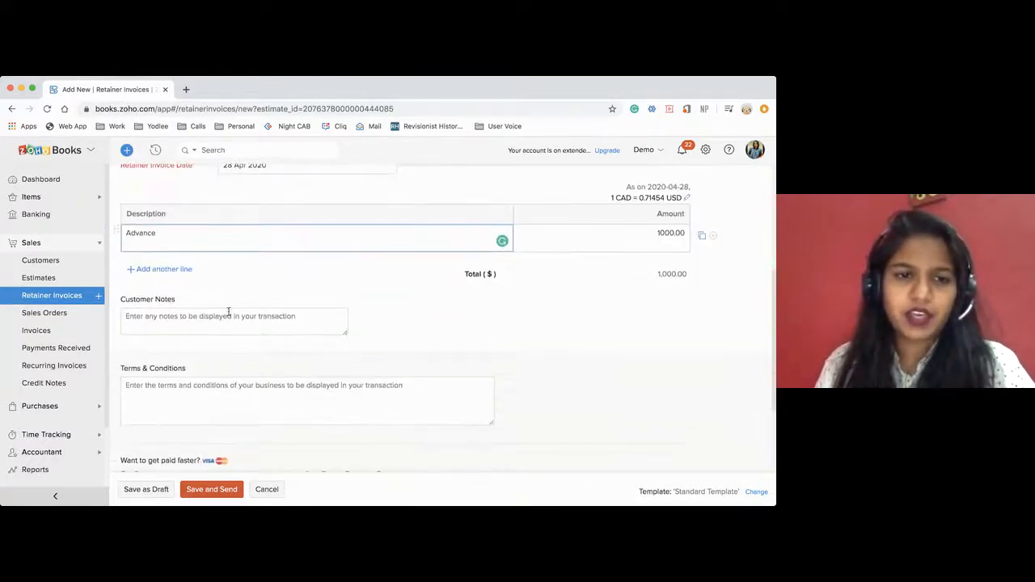
left_click(210, 317)
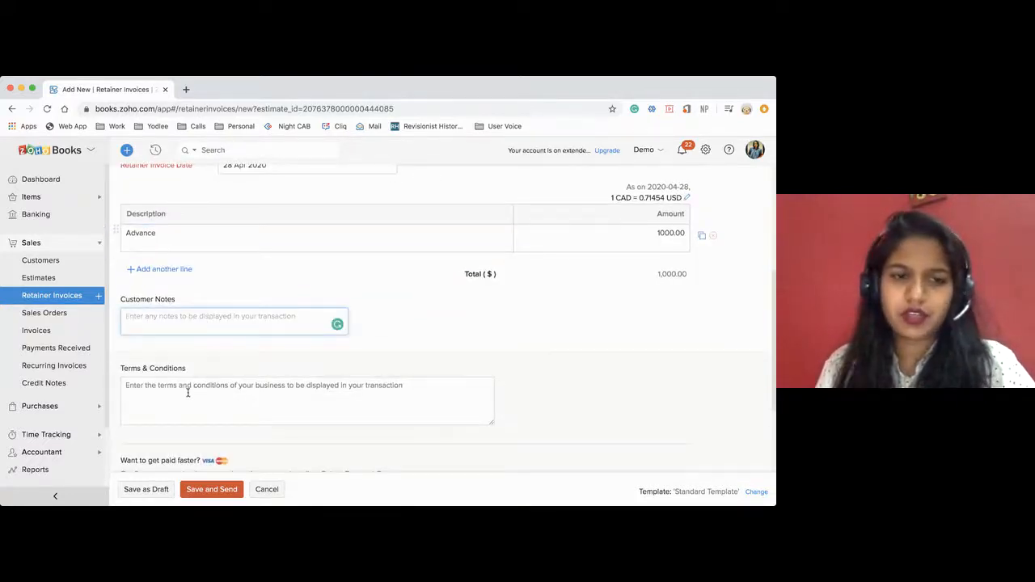
scroll(186, 394, "down", 2)
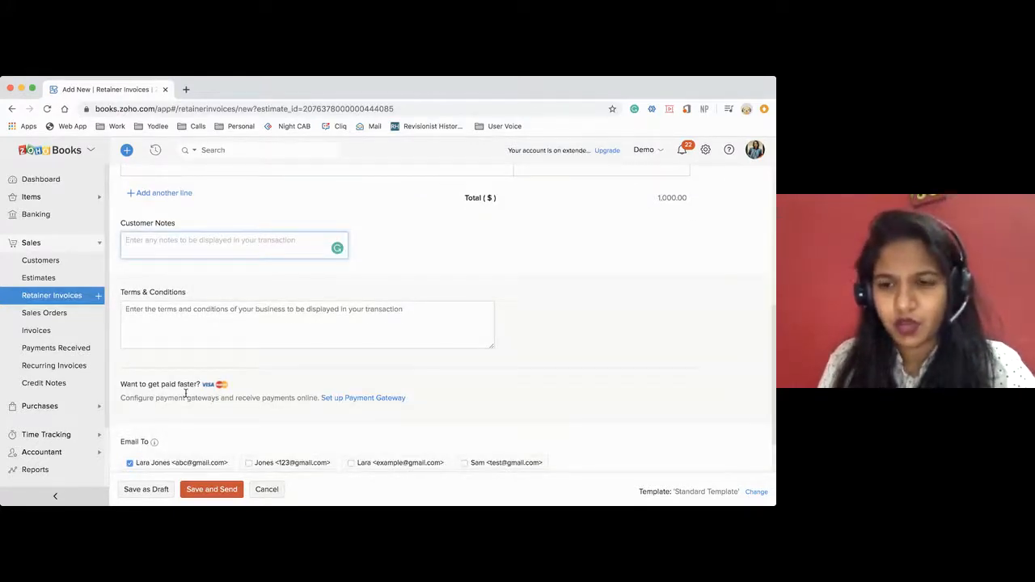
scroll(192, 477, "down", 1)
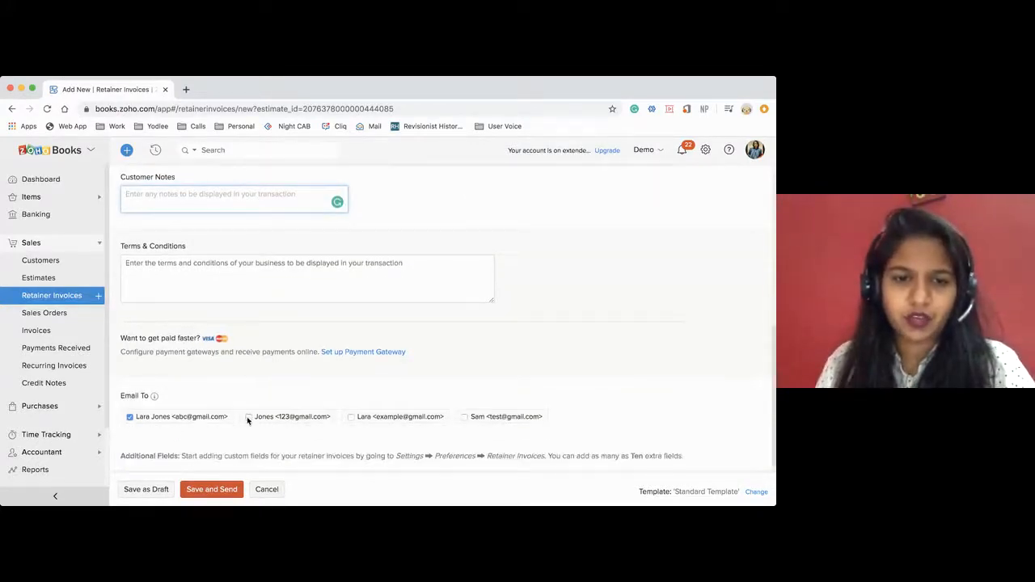
left_click(247, 416)
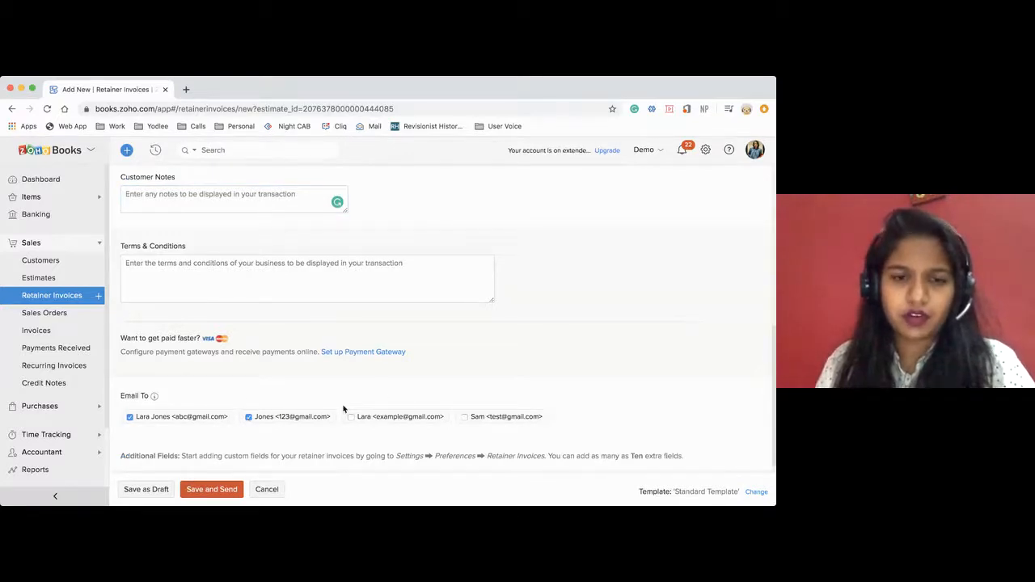
Save the retainer invoice and email it to both selected contacts.
left_click(201, 495)
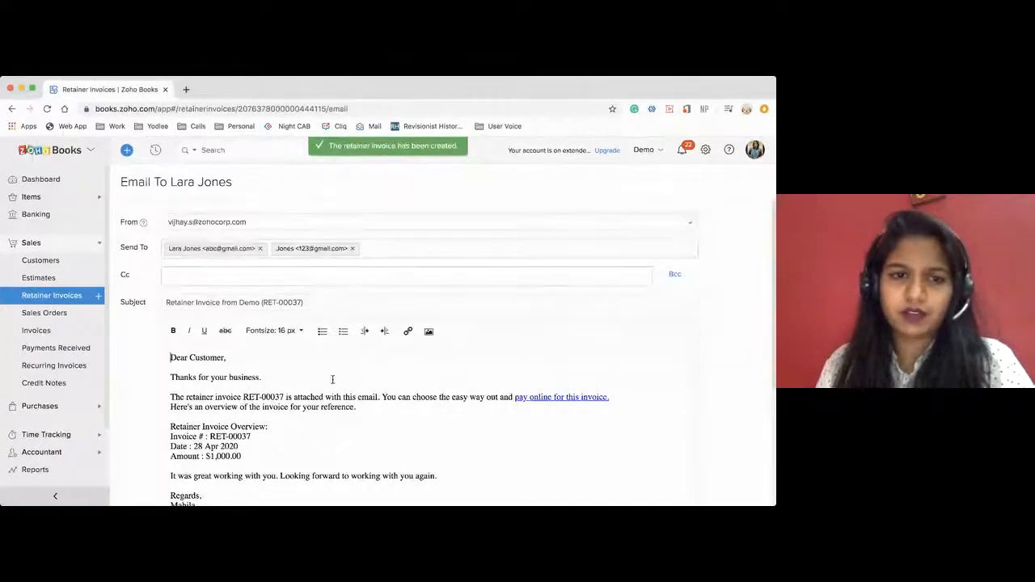
scroll(331, 379, "down", 5)
left_click(179, 465)
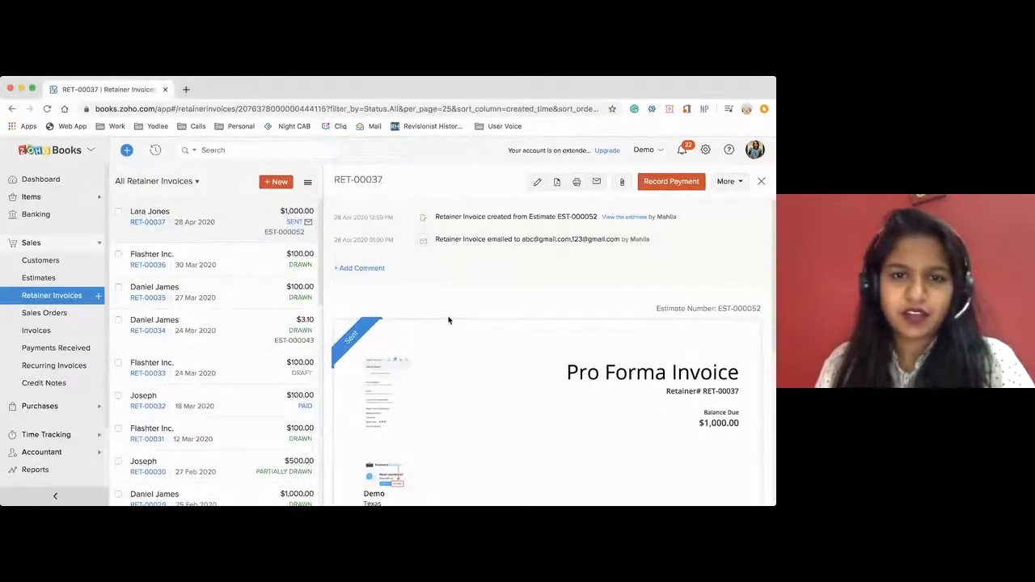
Start recording a payment for retainer invoice RET-00037 and set PNC Bank as the deposit account.
left_click(659, 187)
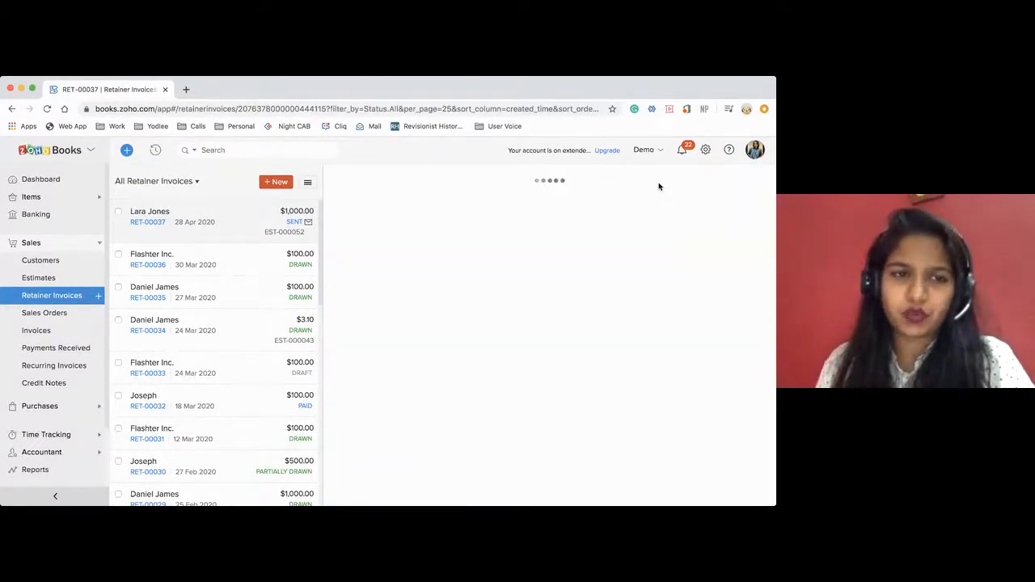
scroll(569, 341, "down", 1)
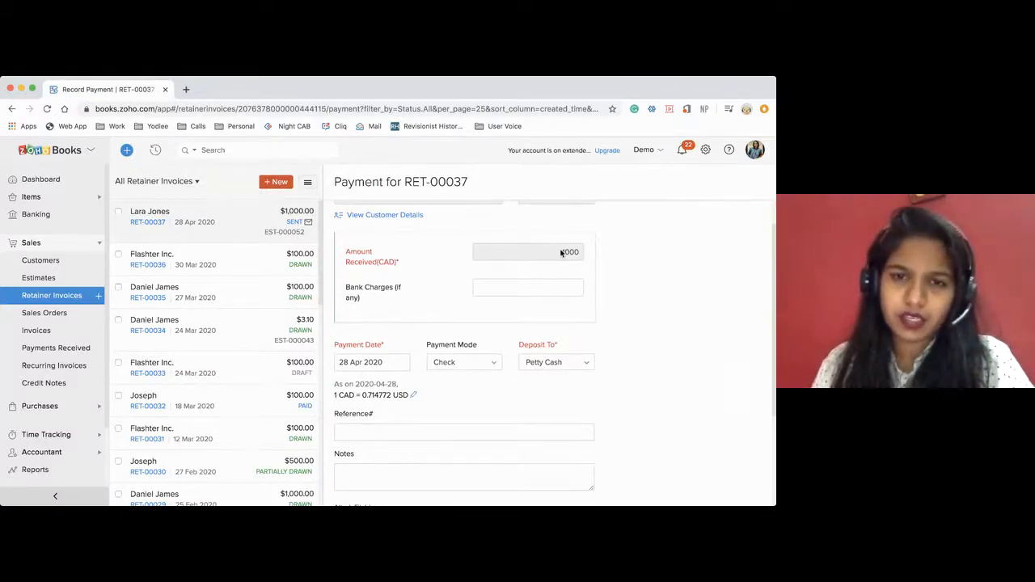
double_click(566, 254)
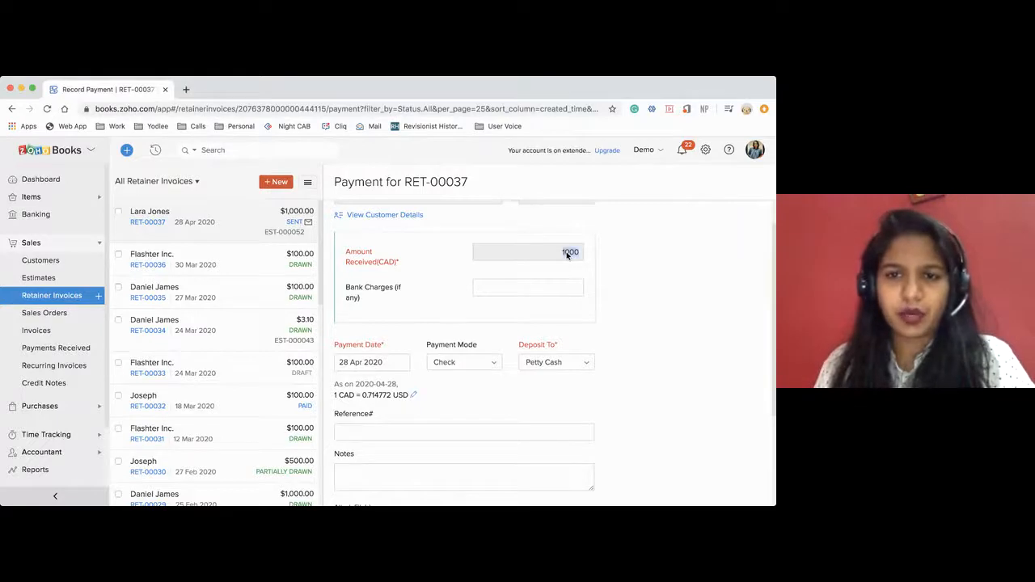
scroll(592, 296, "up", 2)
scroll(591, 296, "down", 4)
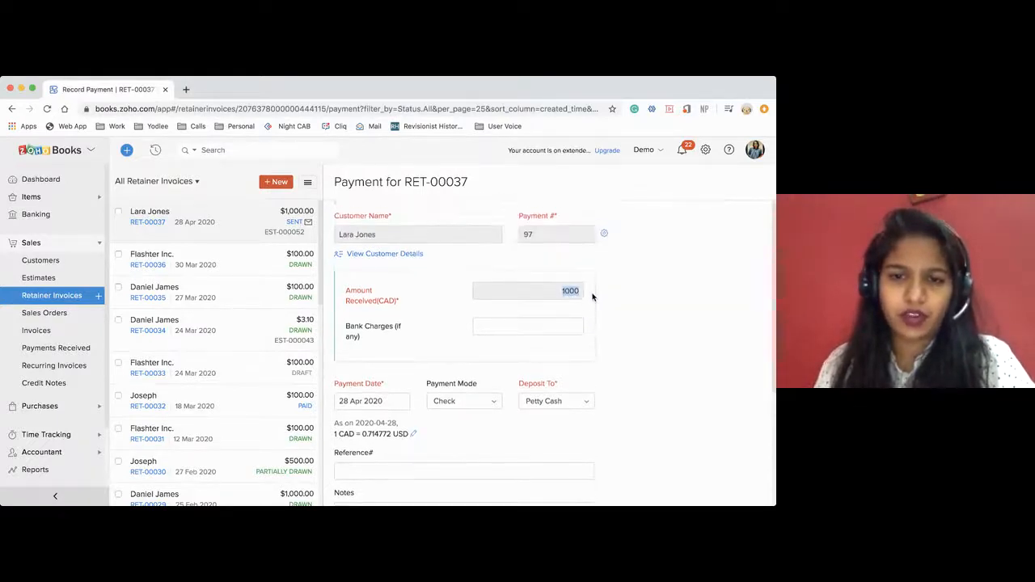
scroll(592, 297, "down", 1)
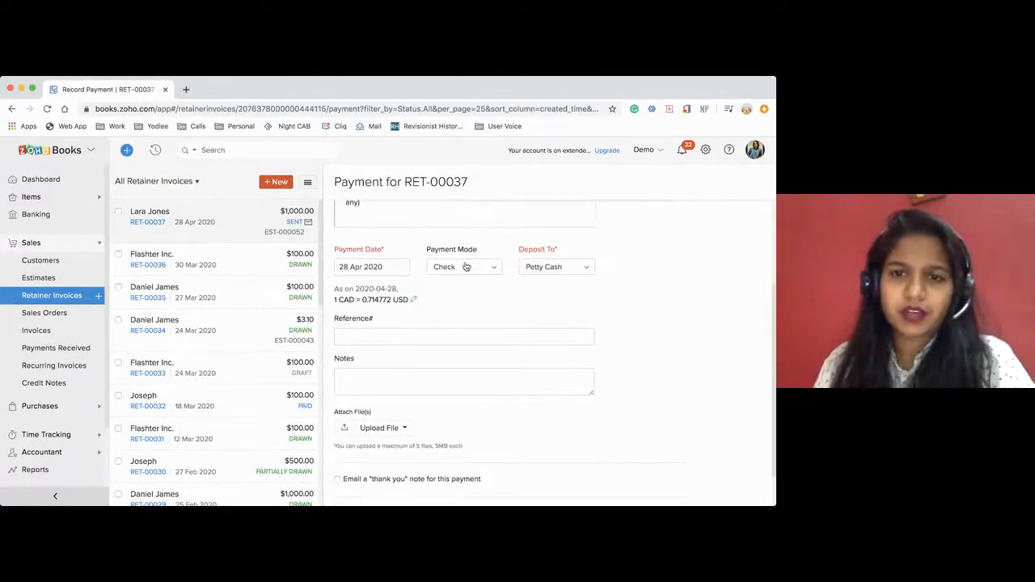
left_click(537, 268)
scroll(561, 360, "down", 1)
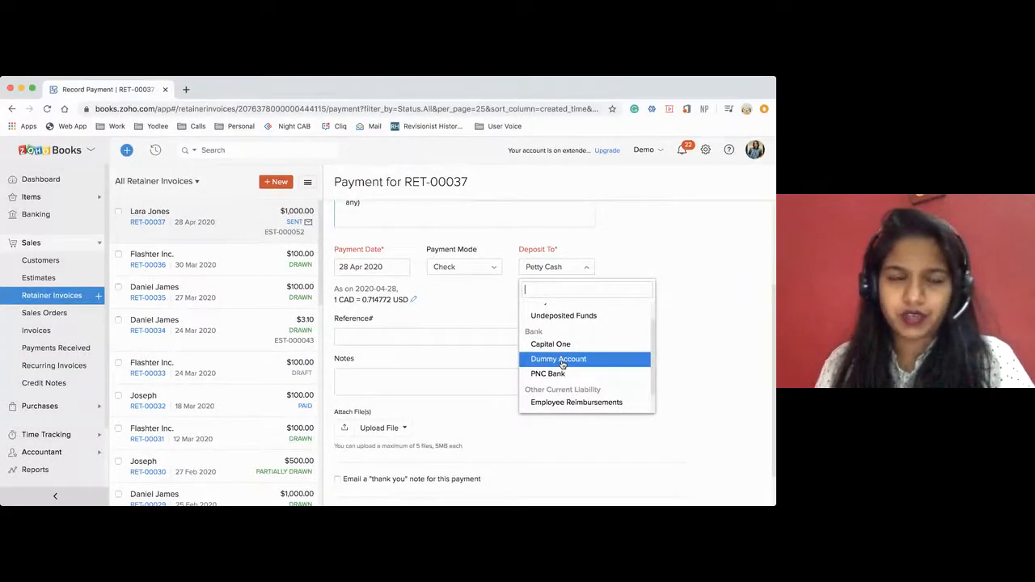
scroll(562, 364, "up", 1)
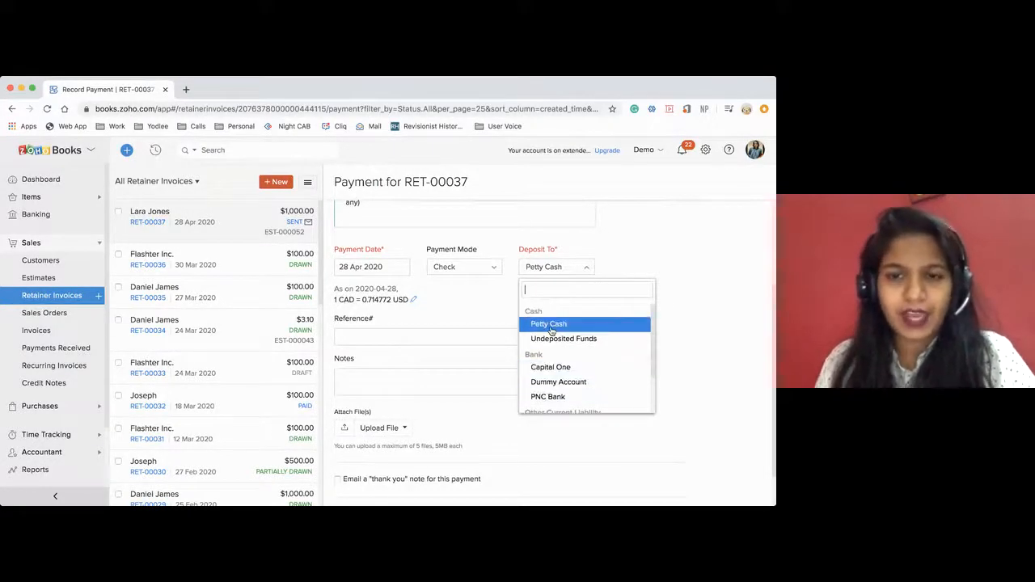
left_click(549, 395)
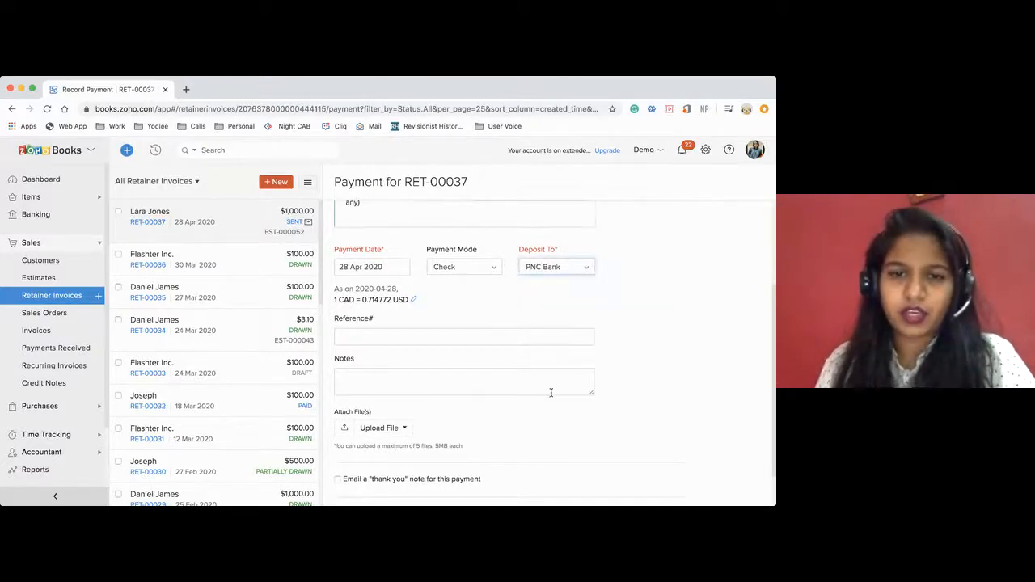
Set the payment mode of the retainer payment to Bank Transfer.
scroll(357, 413, "up", 3)
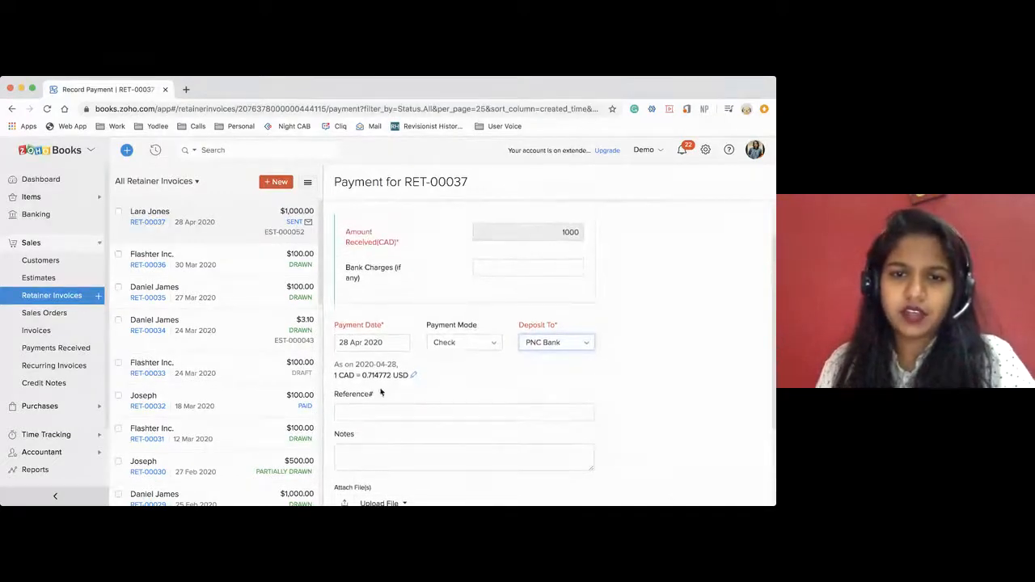
left_click(450, 343)
scroll(455, 427, "down", 1)
left_click(455, 412)
Enable the emailed thank-you note to the customer's primary contact and record the retainer payment.
scroll(523, 383, "down", 3)
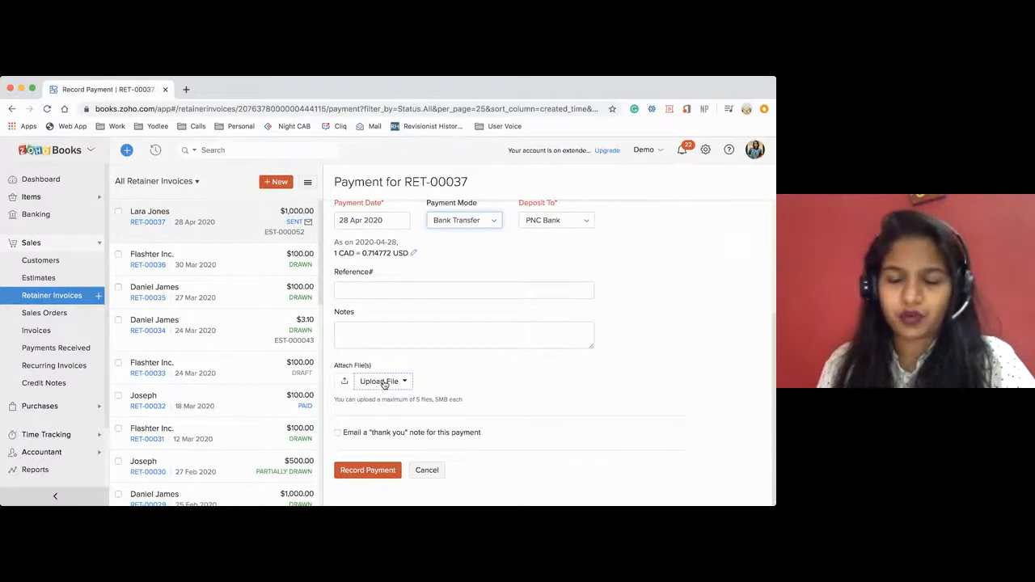
left_click(384, 383)
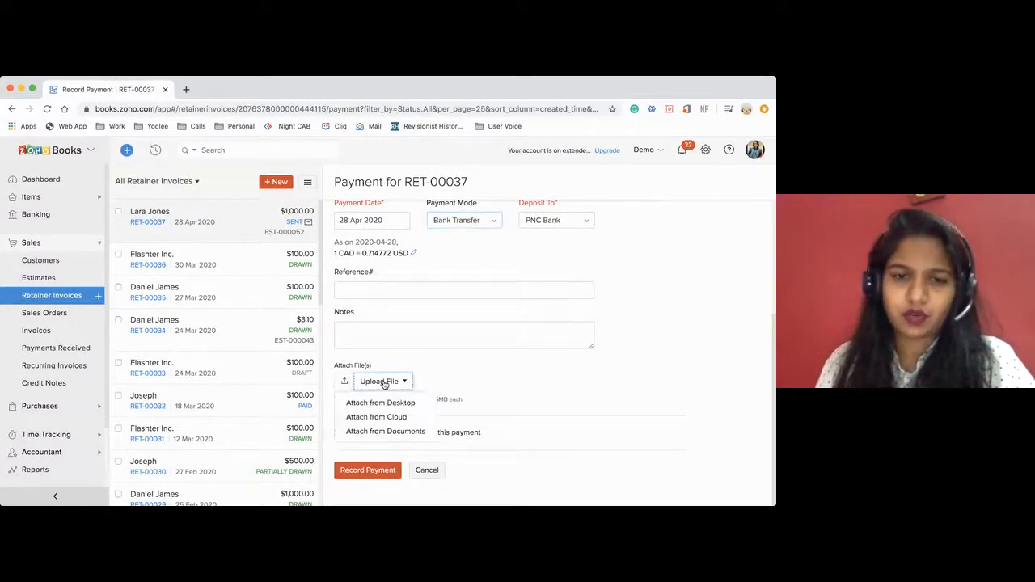
left_click(473, 379)
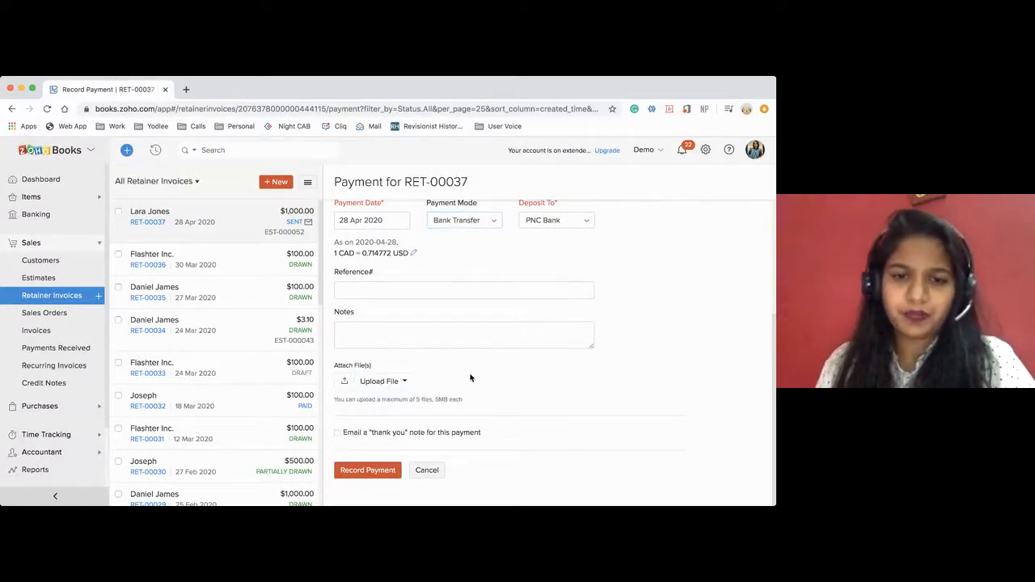
left_click(337, 432)
scroll(453, 440, "down", 1)
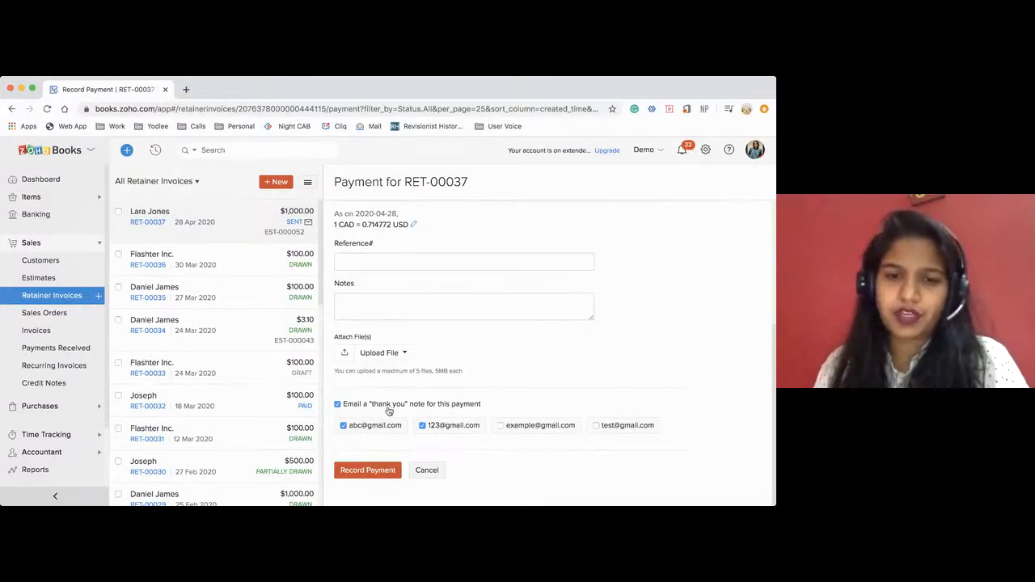
left_click(372, 470)
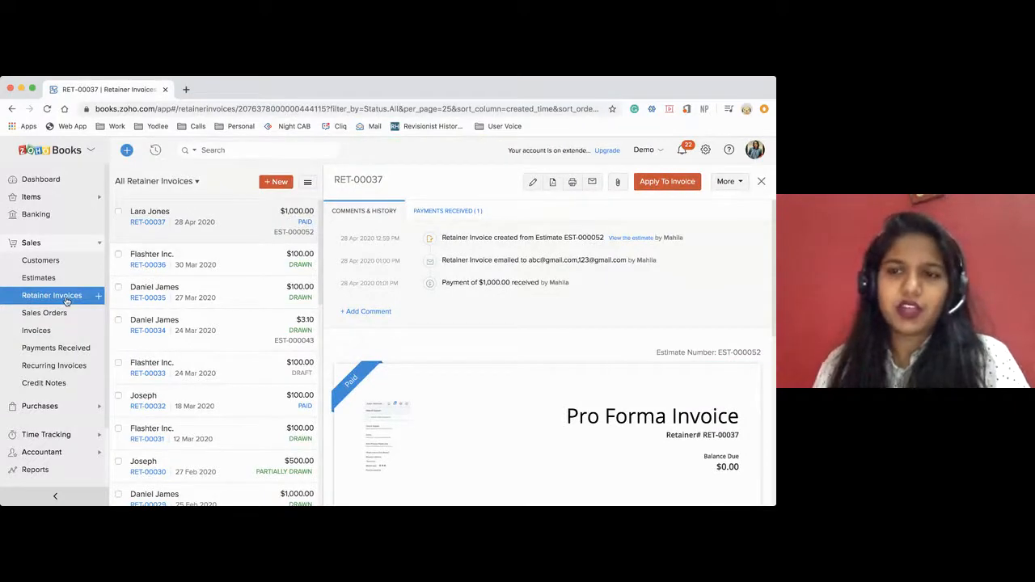
Search the items for "comp", open Computer - Monitor and examine its stock levels, prices and reorder point.
left_click(40, 278)
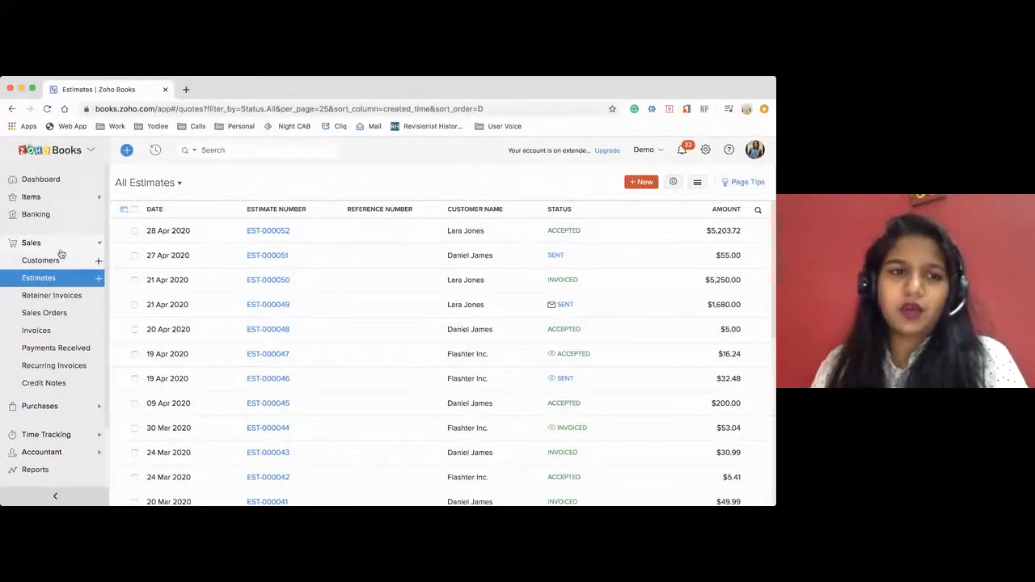
left_click(31, 199)
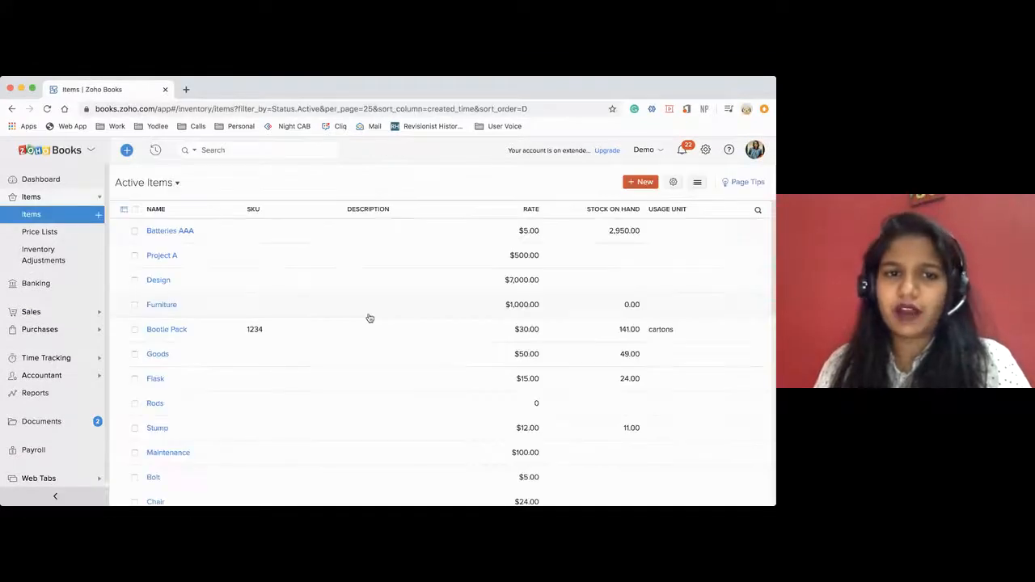
scroll(261, 322, "down", 5)
scroll(261, 321, "down", 4)
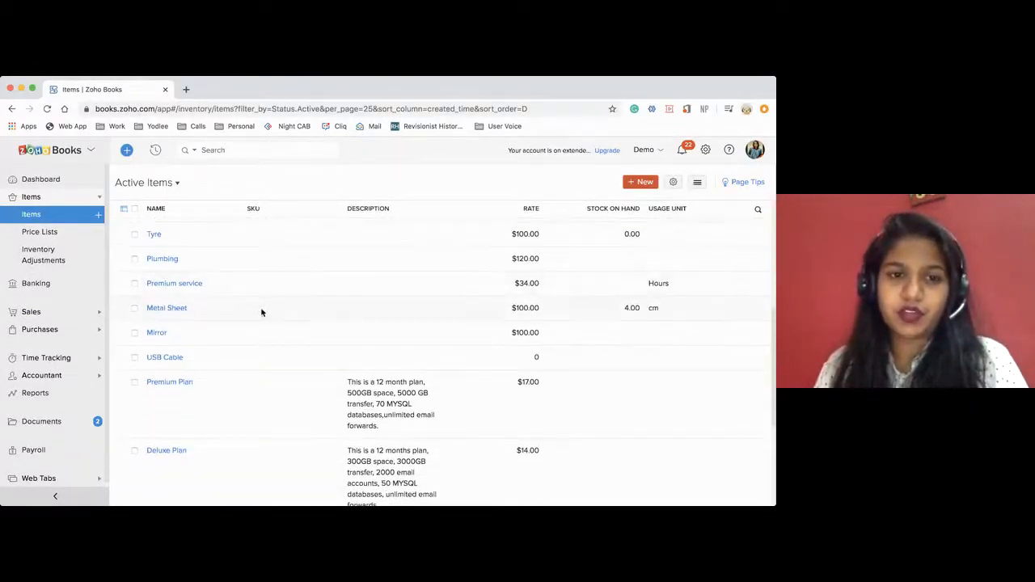
left_click(267, 149)
type("co")
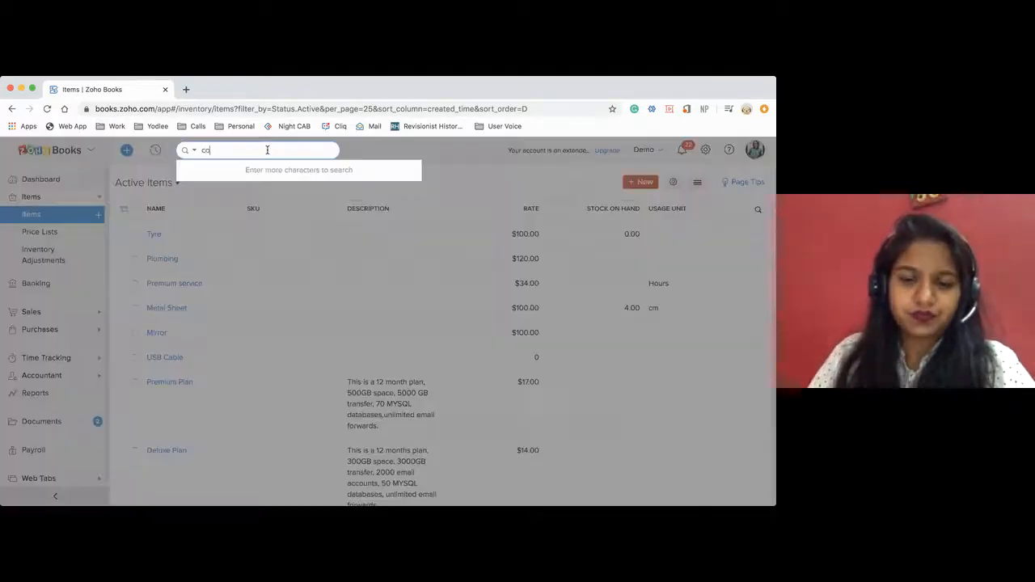
type("mp")
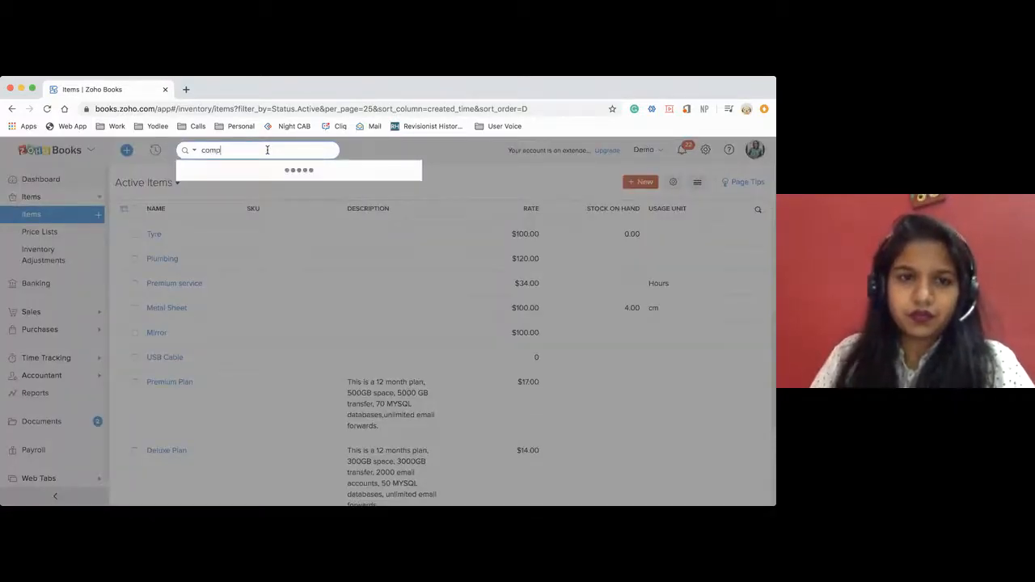
left_click(258, 168)
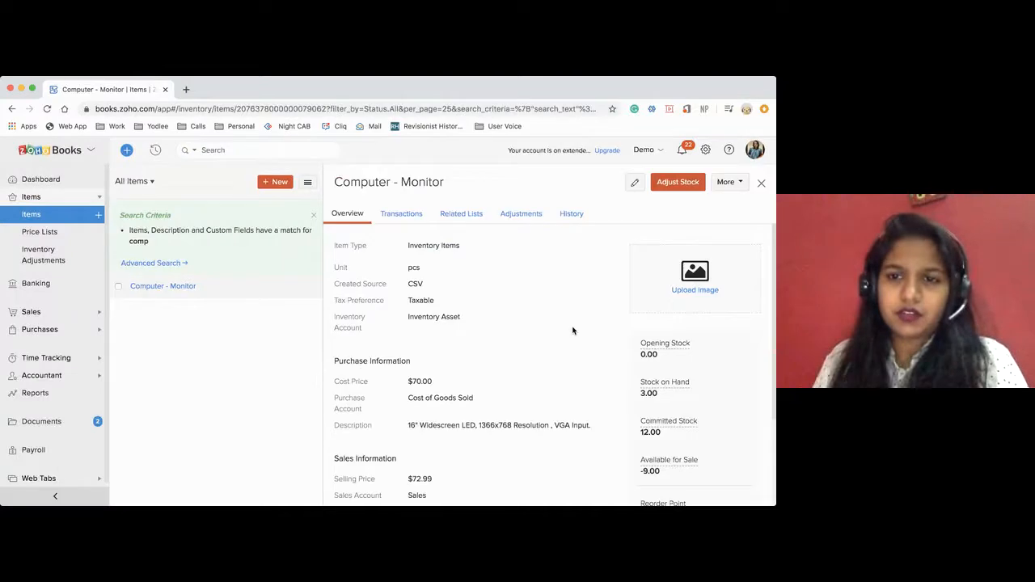
scroll(600, 369, "down", 2)
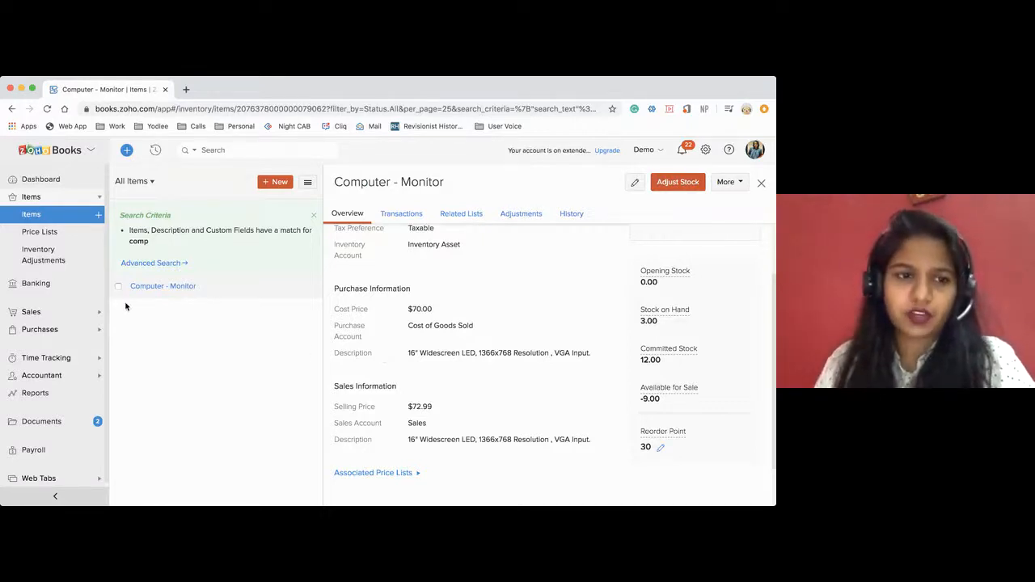
Open the accepted estimate EST-000052 and convert it to a sales order.
left_click(53, 314)
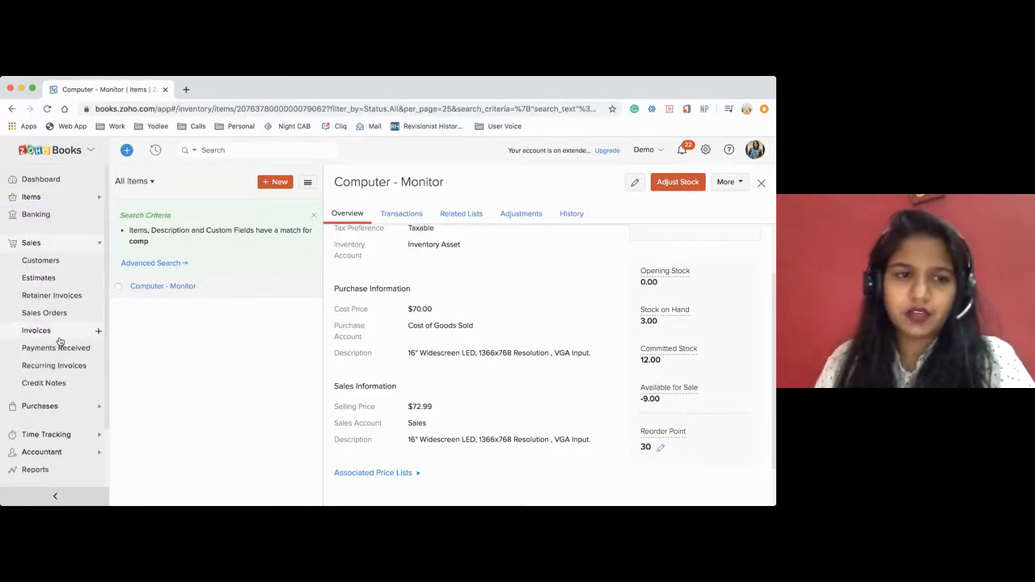
left_click(55, 278)
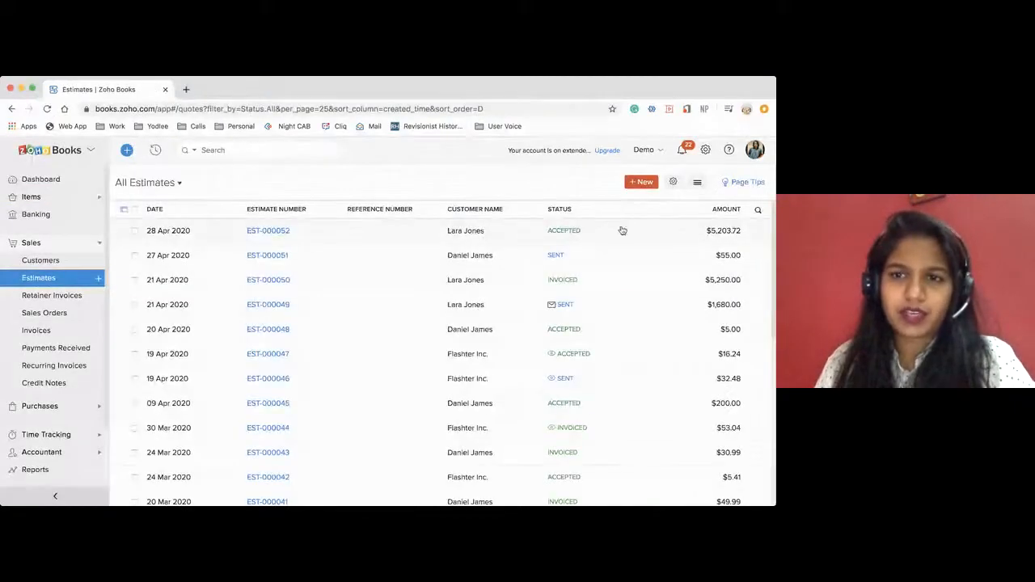
left_click(441, 241)
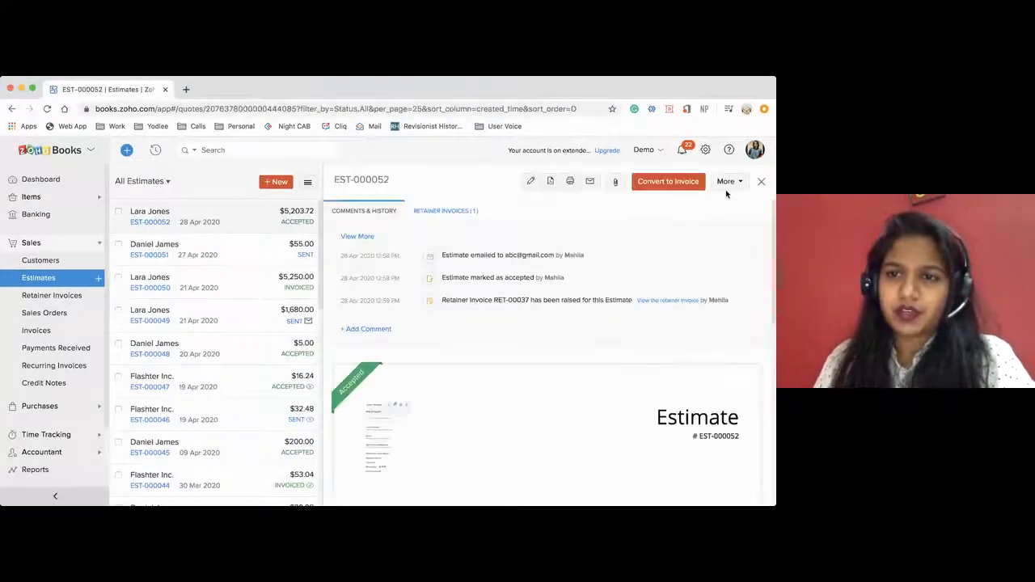
left_click(727, 182)
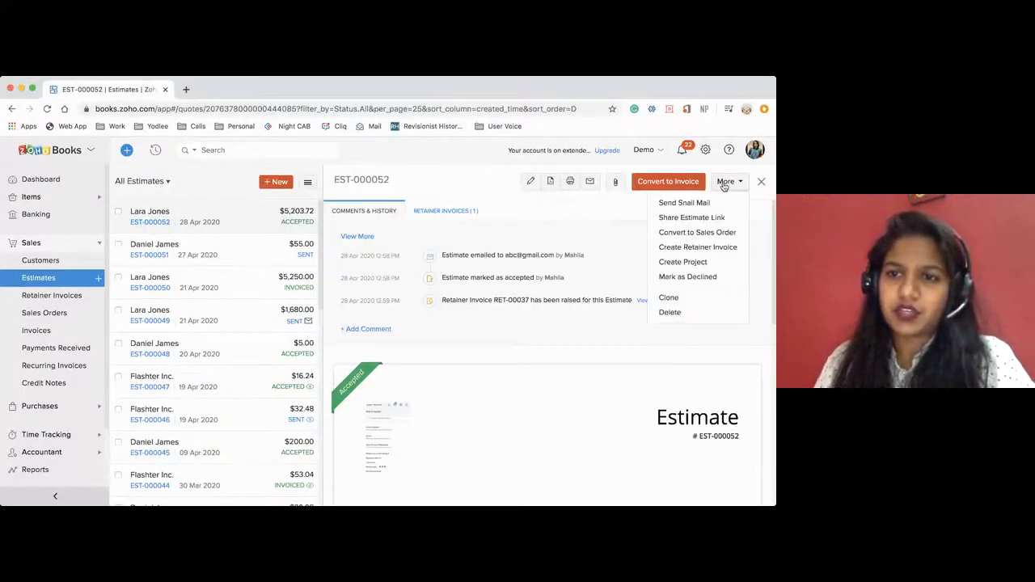
left_click(696, 233)
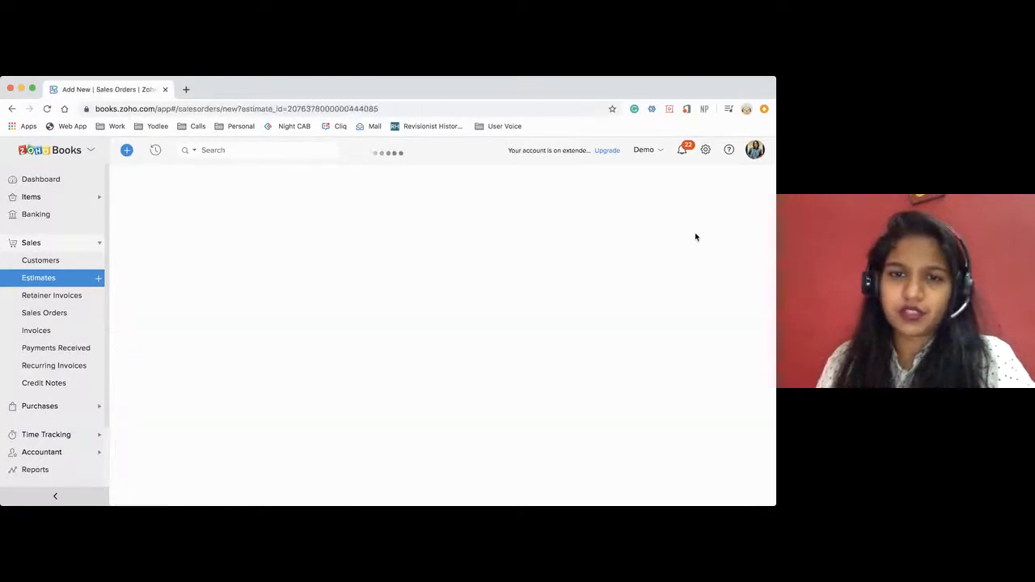
Review the line items, stock quantities, order date and payment terms carried over into the new sales order.
scroll(486, 353, "down", 5)
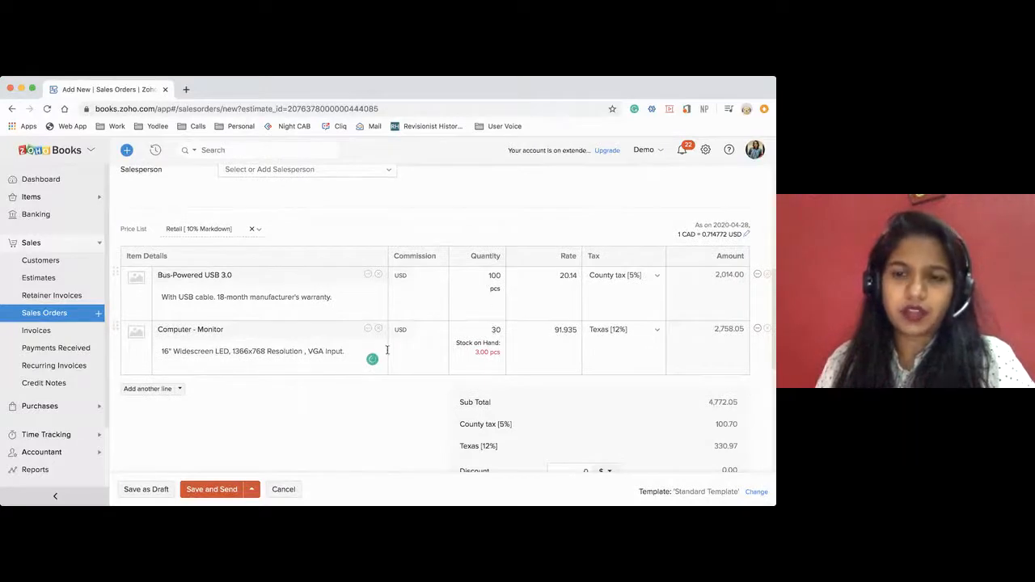
scroll(601, 325, "up", 1)
scroll(601, 325, "down", 1)
scroll(601, 325, "up", 5)
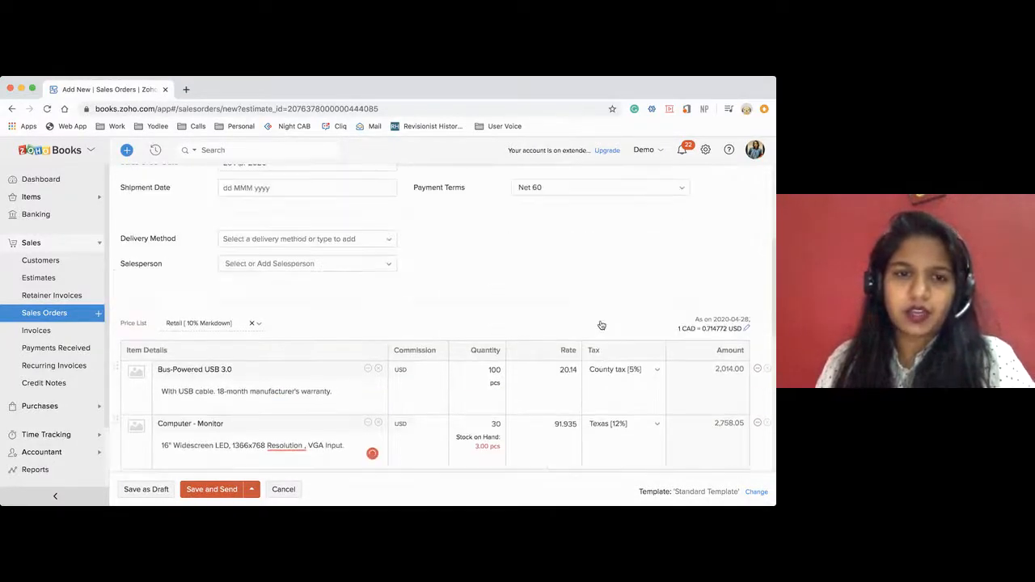
scroll(600, 325, "up", 1)
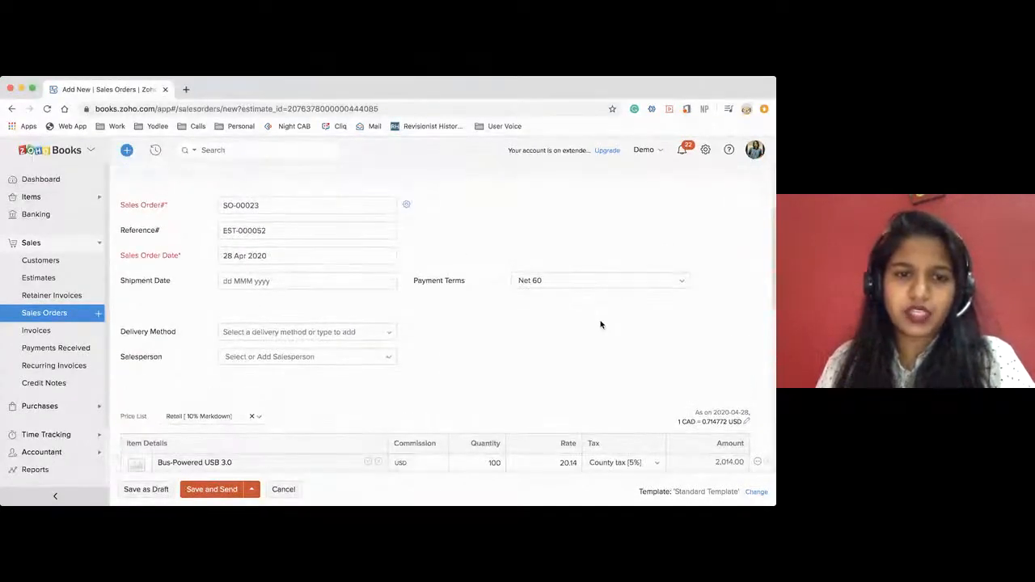
scroll(601, 325, "down", 1)
scroll(600, 325, "down", 1)
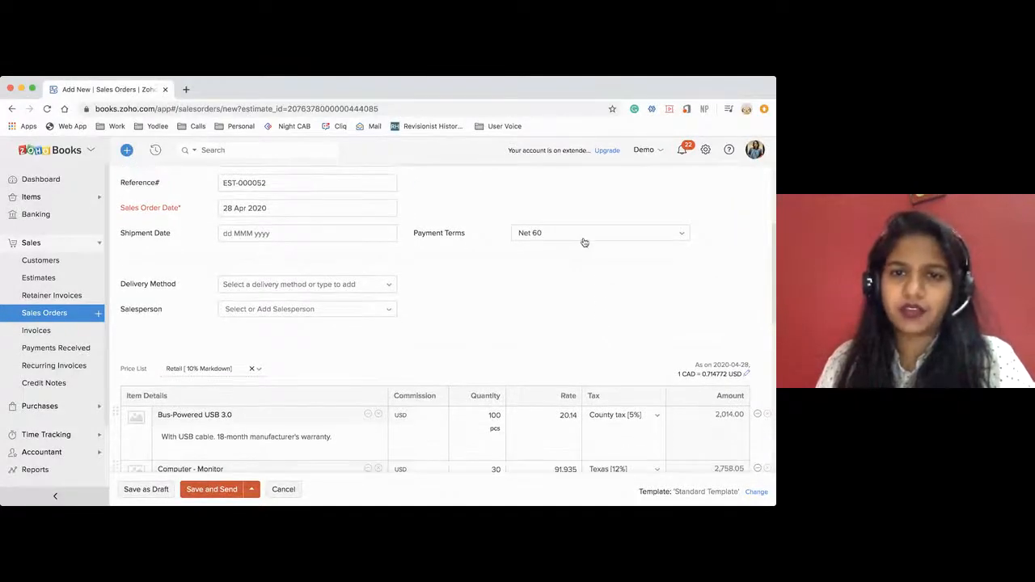
left_click(562, 232)
left_click(562, 233)
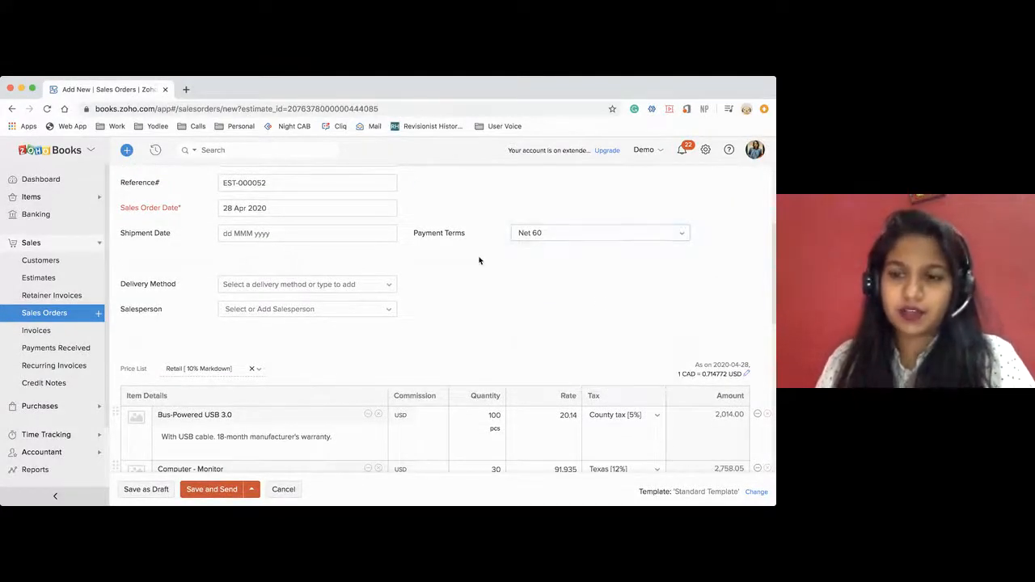
Save the new sales order and email it to the customer.
scroll(480, 261, "down", 5)
scroll(479, 260, "down", 3)
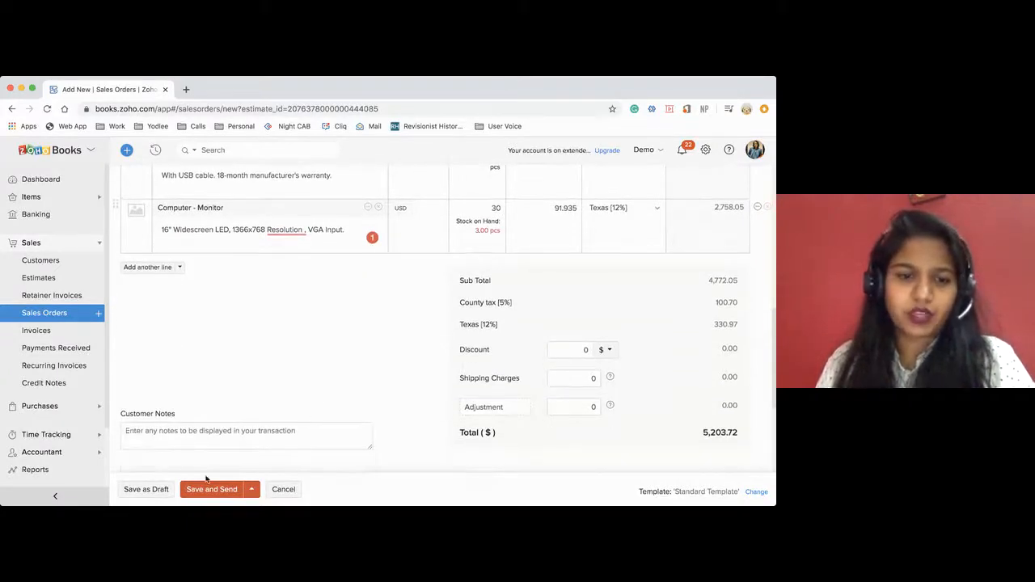
left_click(232, 489)
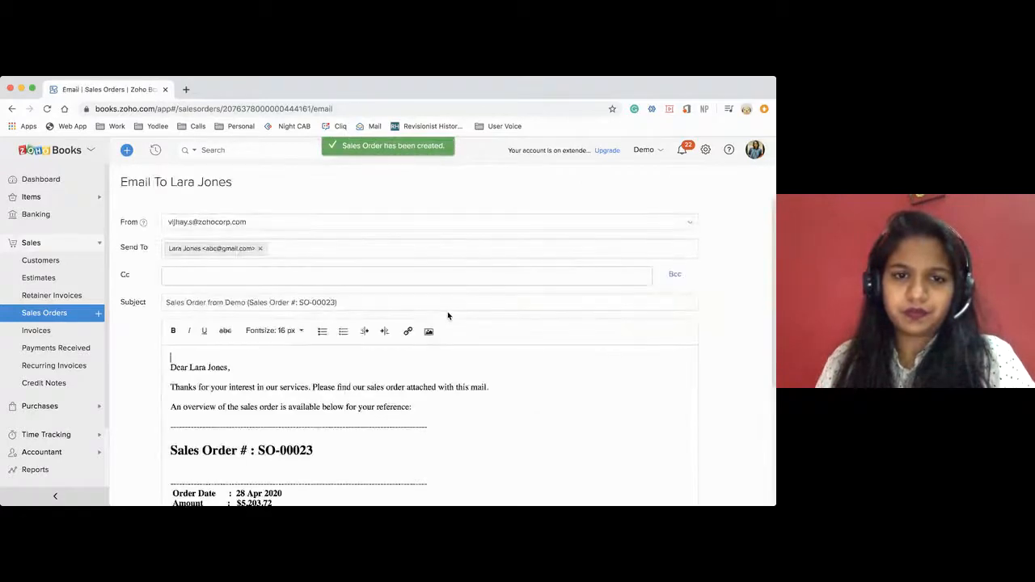
scroll(370, 396, "down", 5)
left_click(182, 461)
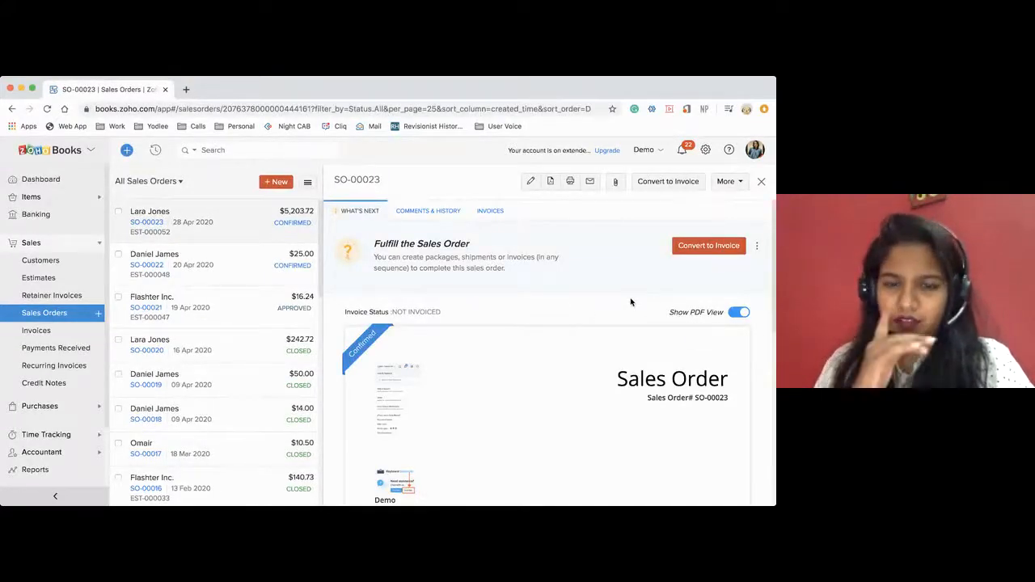
Convert the sales order into a purchase order, copying the item descriptions across.
left_click(726, 183)
left_click(695, 222)
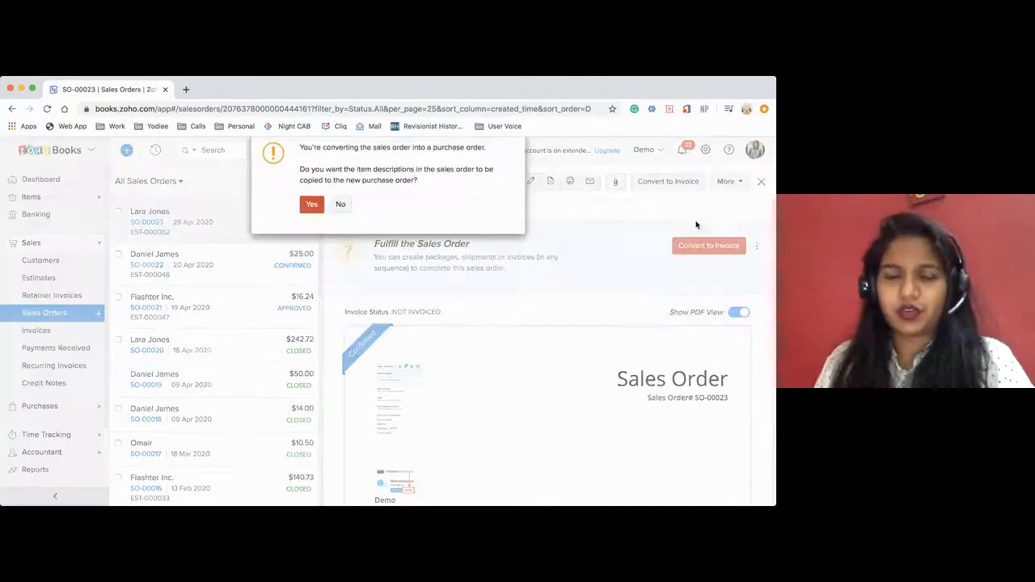
left_click(312, 212)
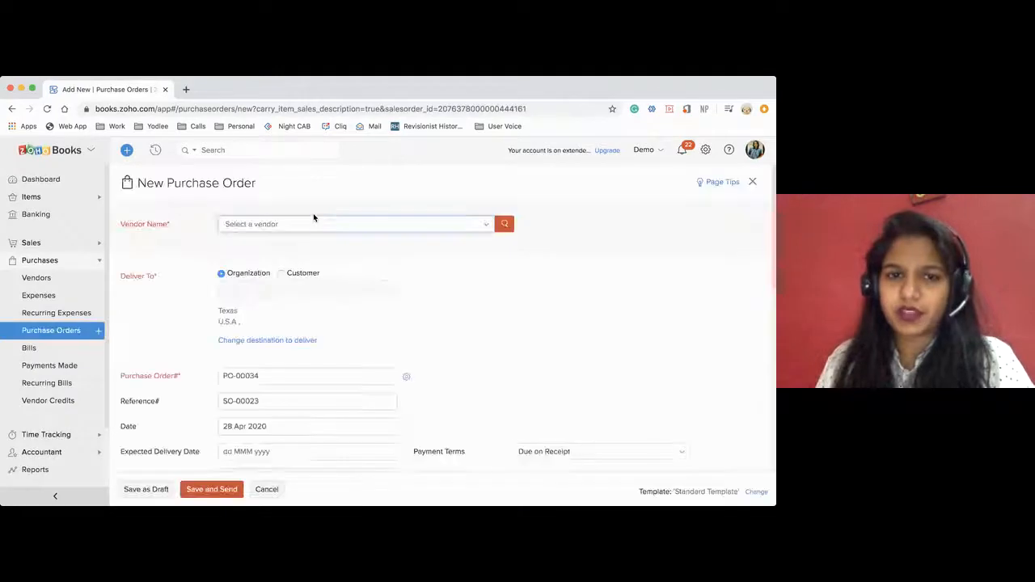
Choose the third listed vendor for the purchase order and set the Computer - Monitor quantity to 40.
left_click(298, 224)
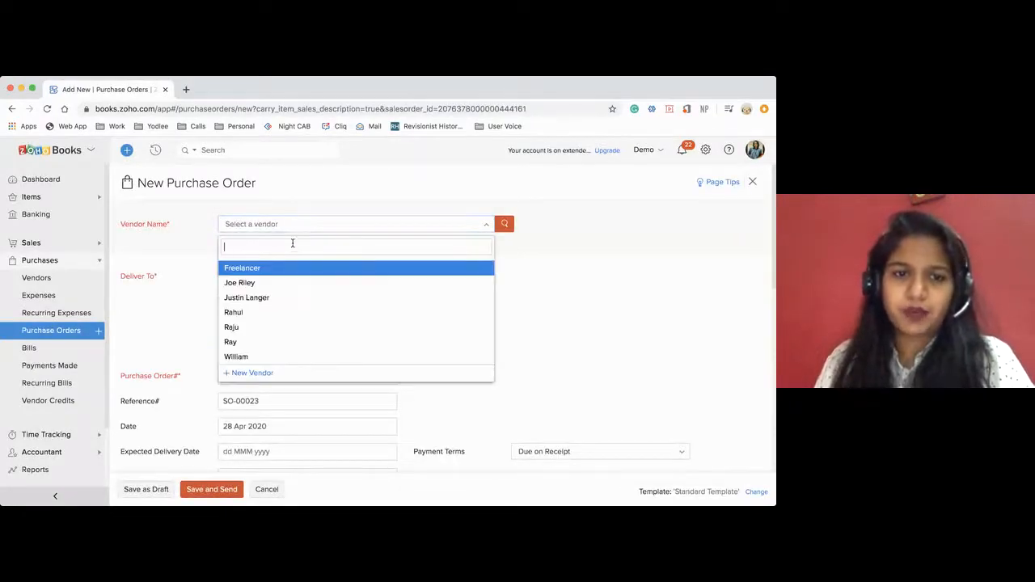
left_click(261, 297)
scroll(407, 279, "down", 4)
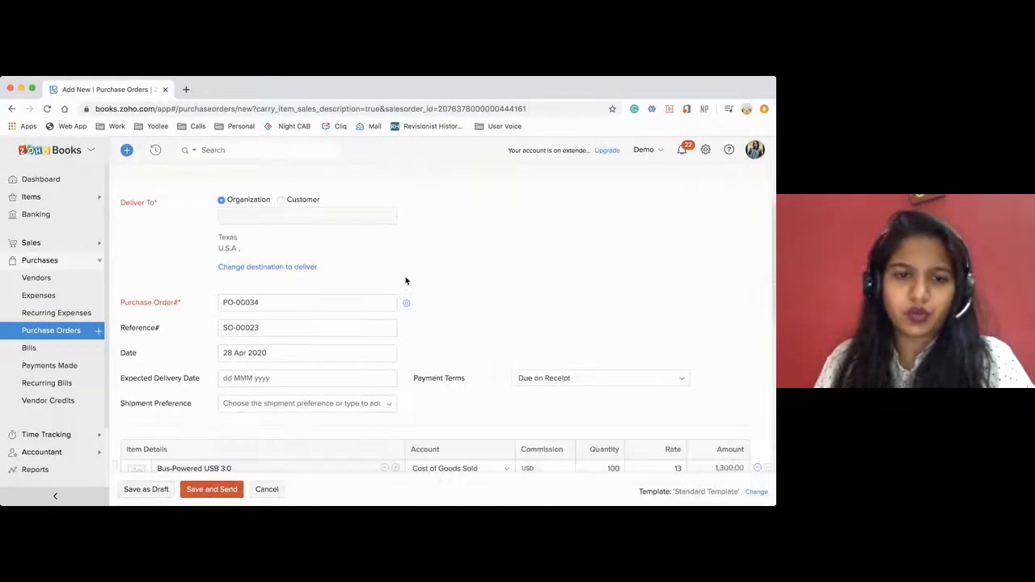
scroll(407, 281, "up", 4)
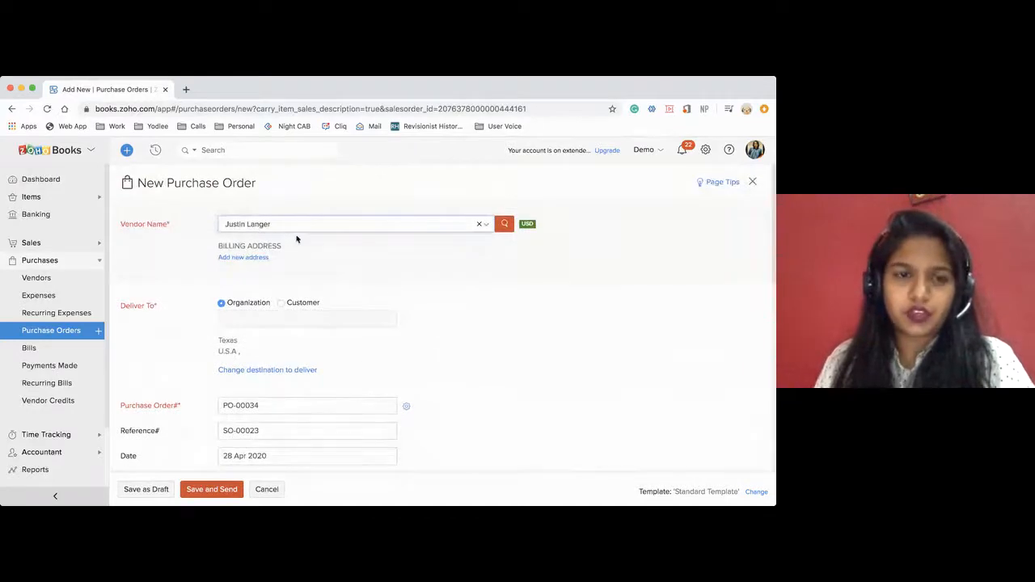
scroll(331, 303, "down", 5)
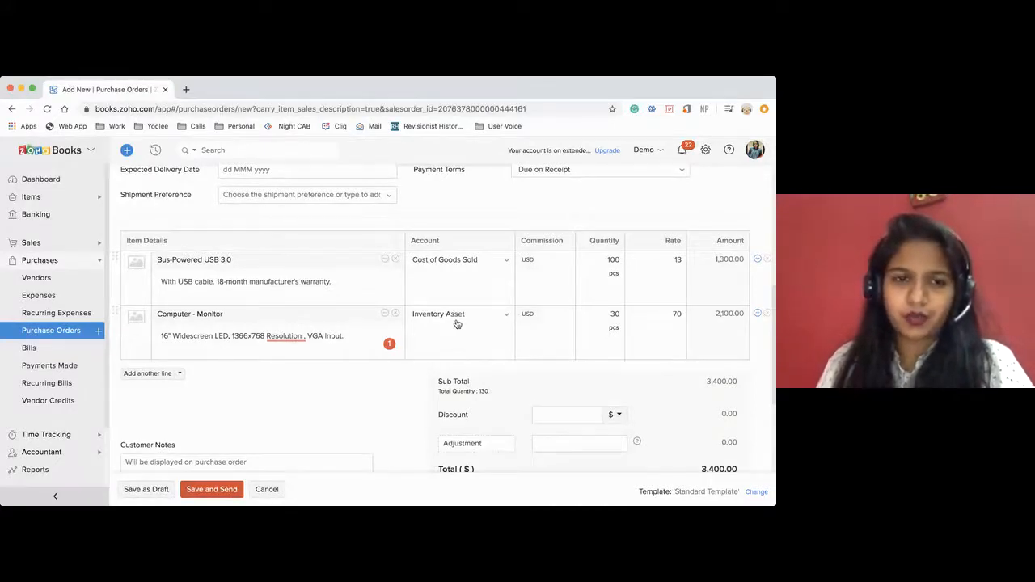
left_click(615, 316)
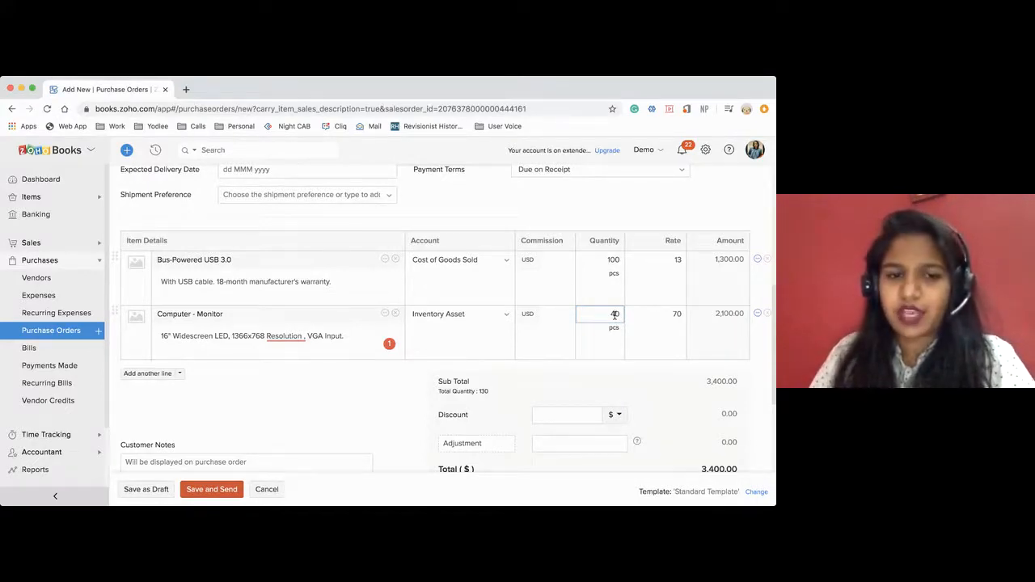
Check the auto-numbering settings for purchase order numbers and close them without changes.
scroll(491, 326, "up", 4)
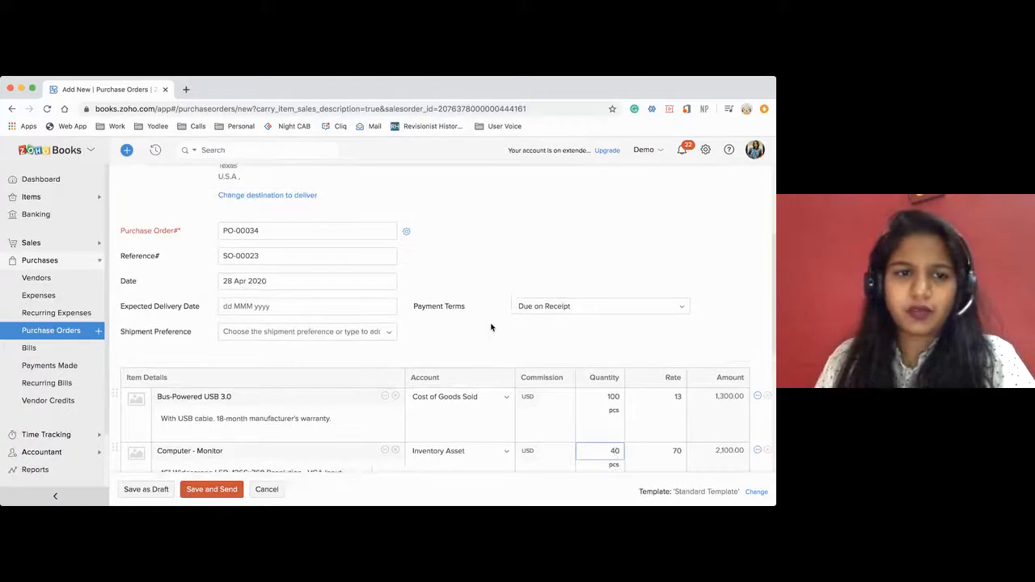
left_click(406, 231)
left_click(283, 287)
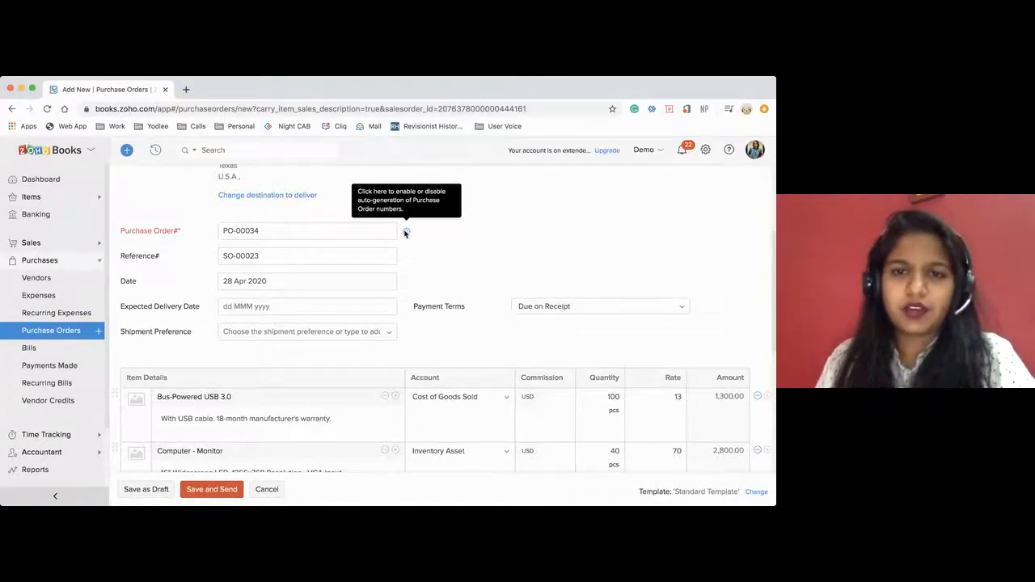
left_click(406, 231)
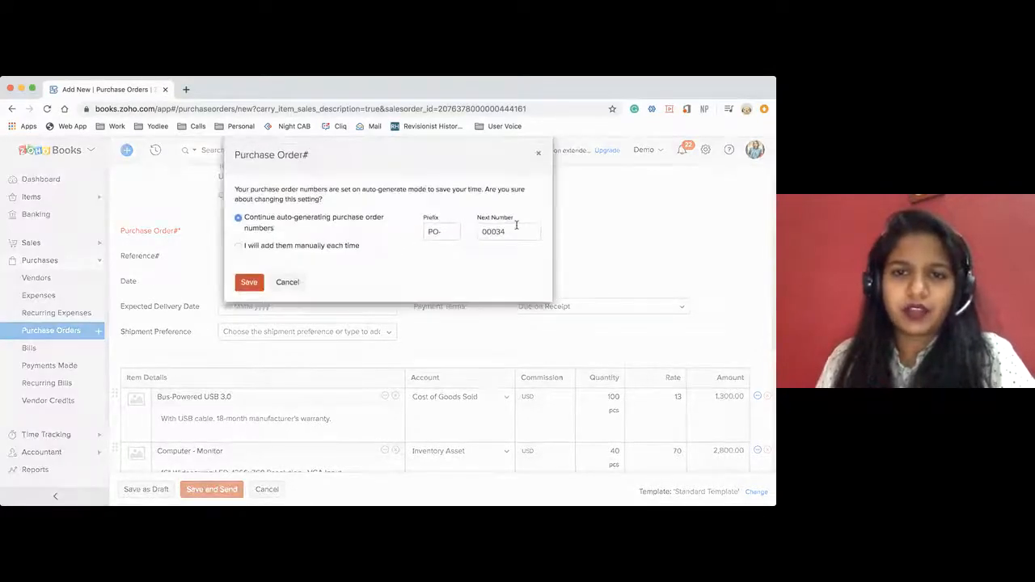
left_click(538, 154)
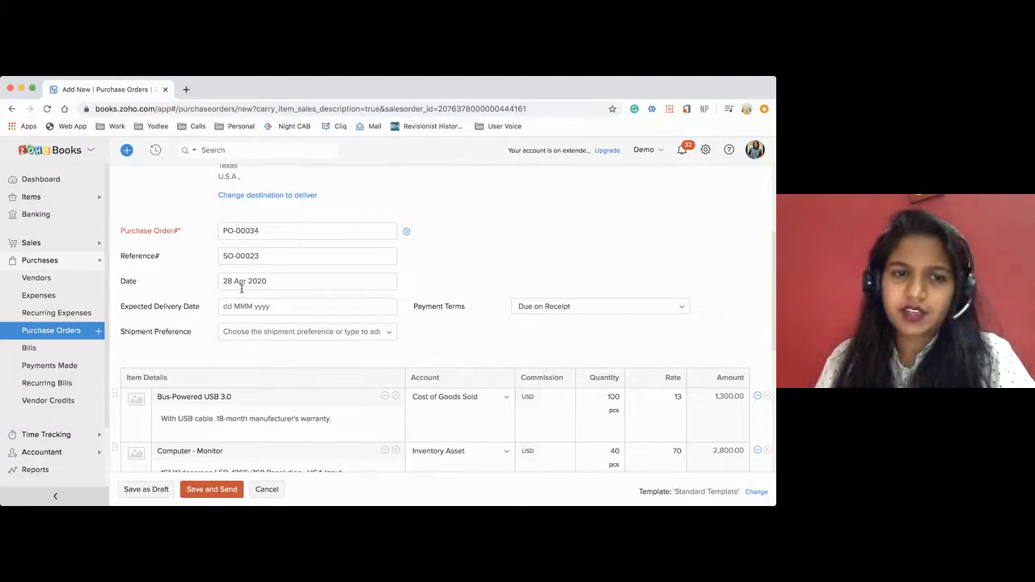
Save the purchase order with a discount of 0 and proceed to the vendor email.
scroll(241, 288, "down", 1)
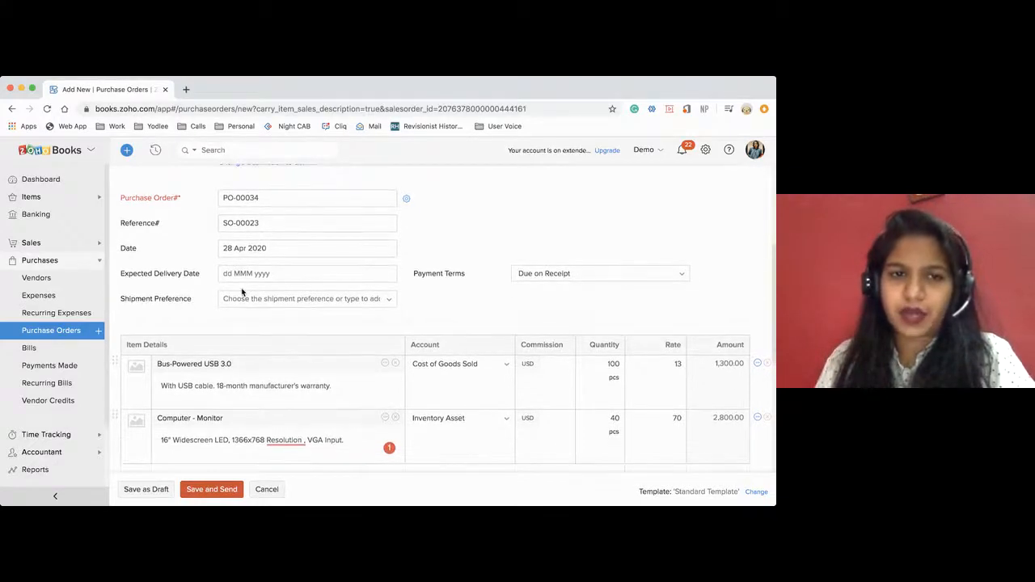
scroll(269, 289, "down", 5)
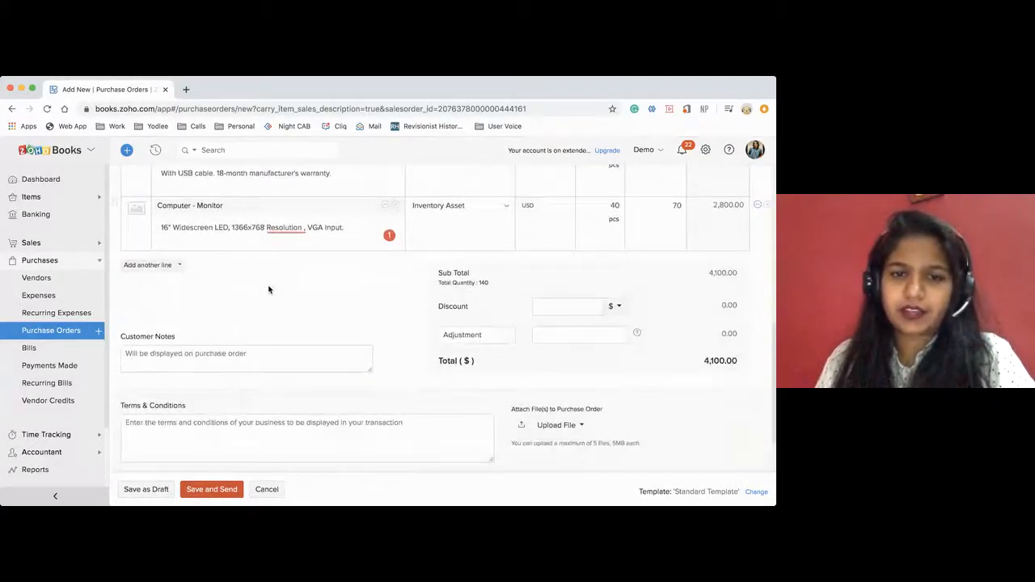
left_click(559, 248)
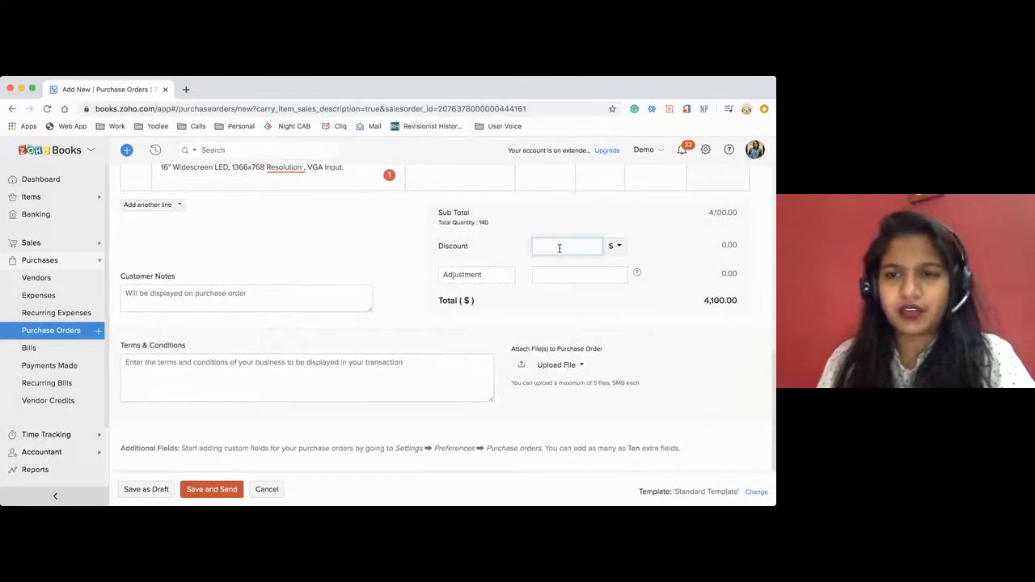
left_click(385, 251)
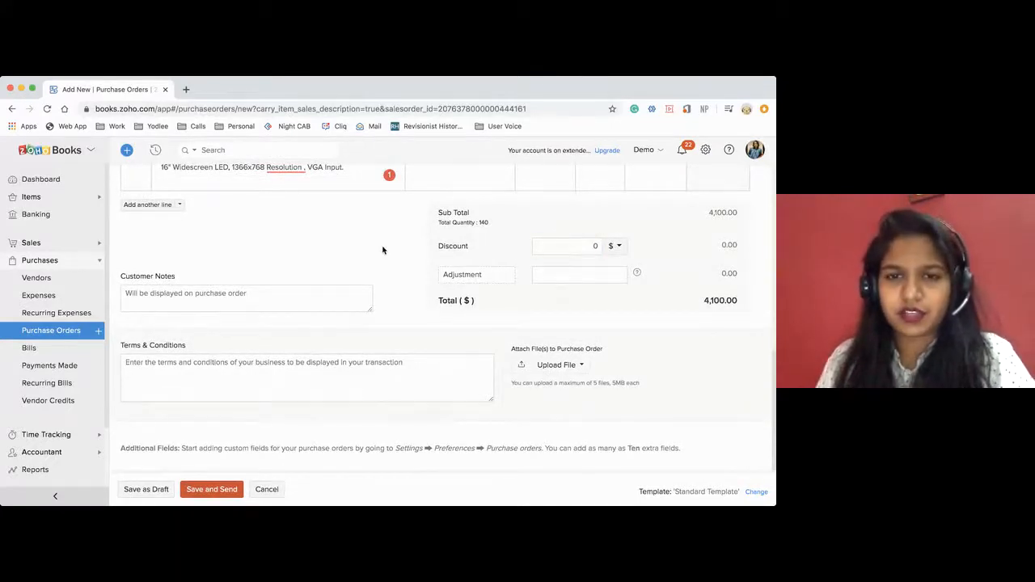
scroll(369, 322, "down", 1)
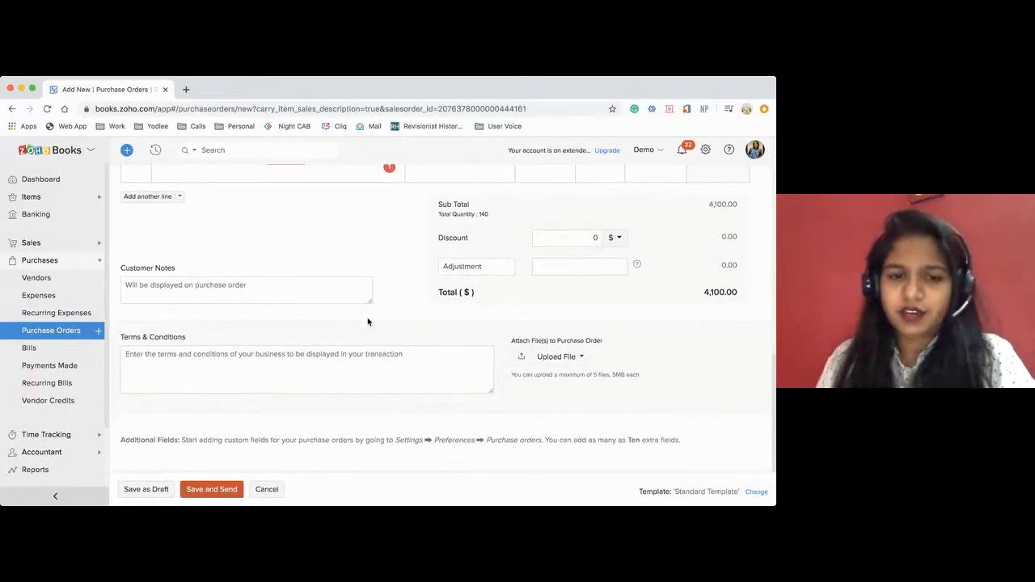
left_click(200, 490)
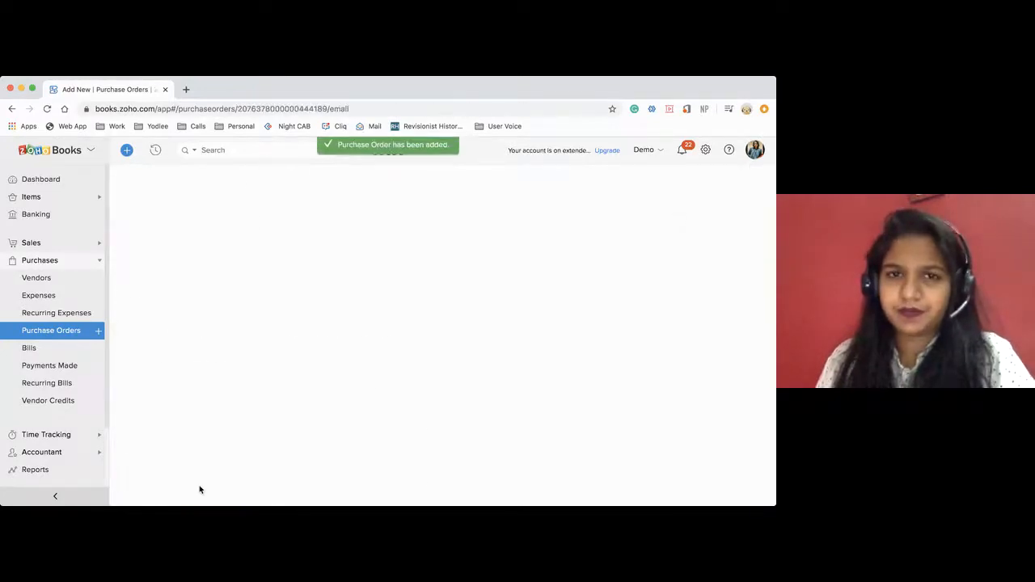
Try to email the purchase order to the vendor.
scroll(293, 402, "down", 8)
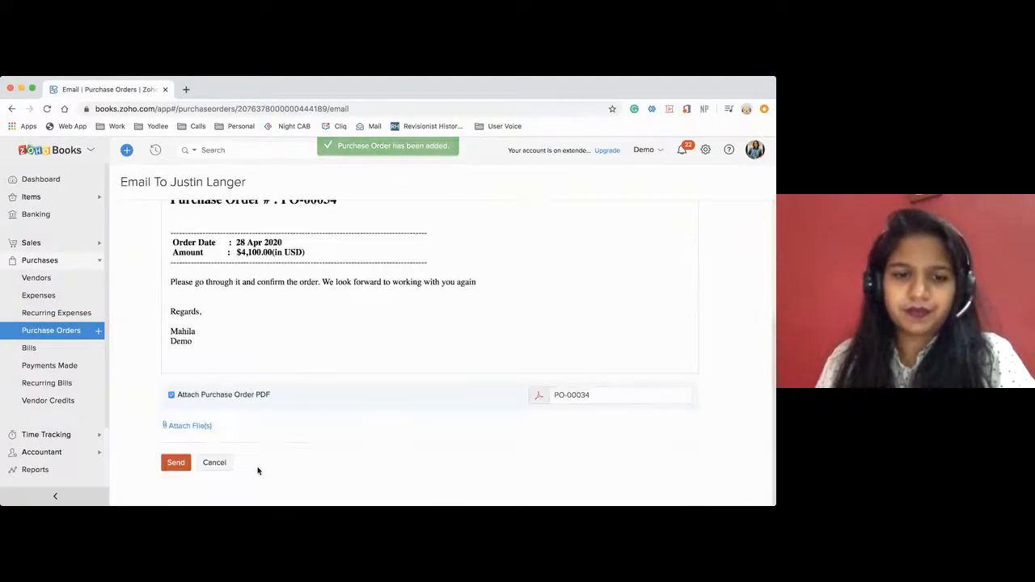
left_click(178, 463)
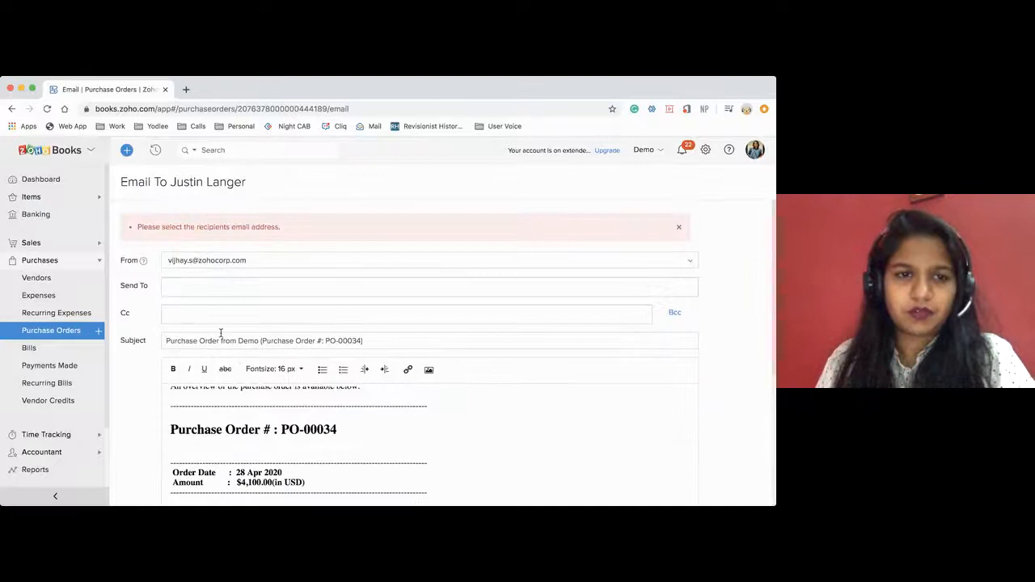
left_click(180, 290)
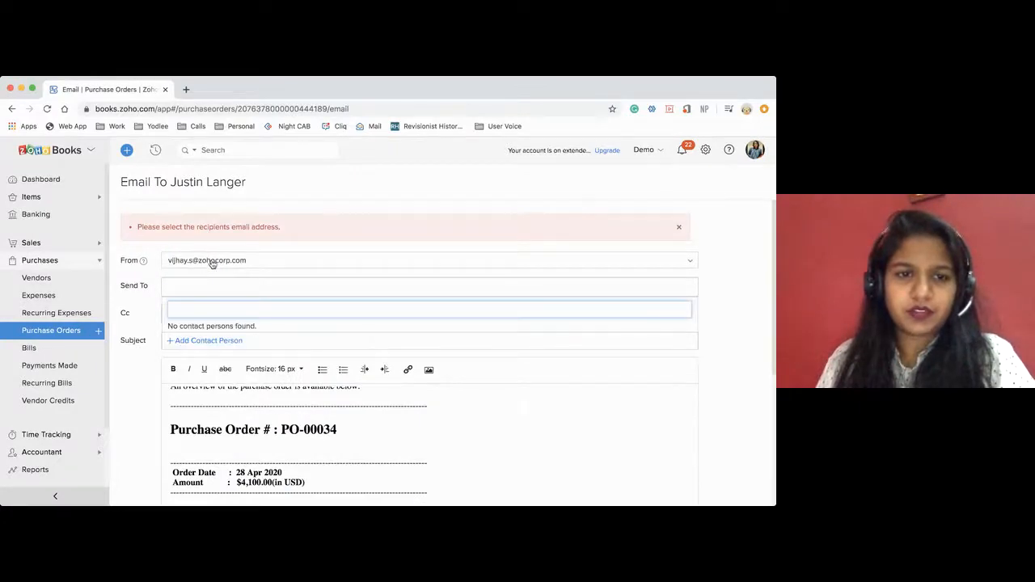
scroll(256, 428, "down", 8)
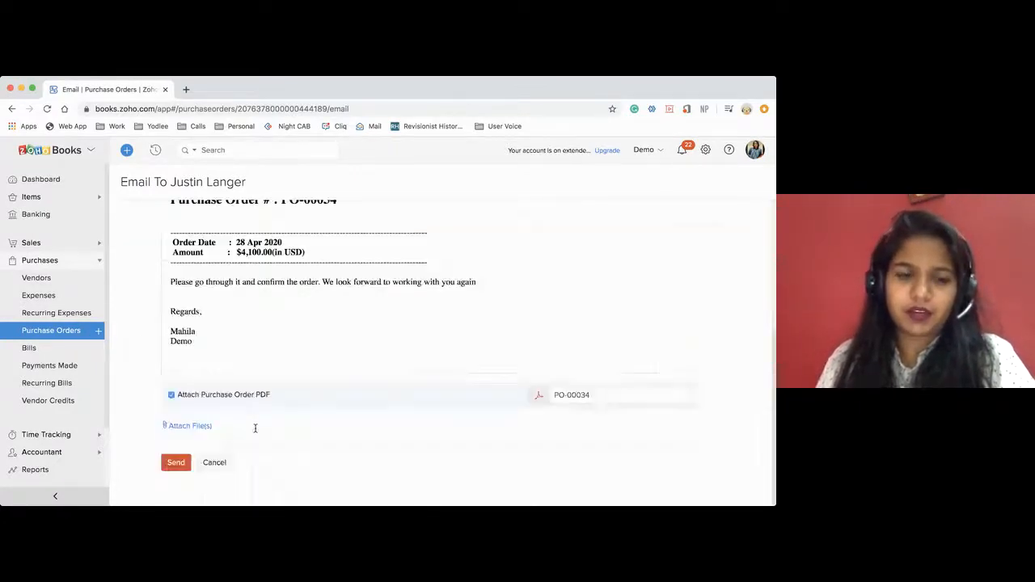
Cancel the vendor email and mark the purchase order as issued.
left_click(214, 466)
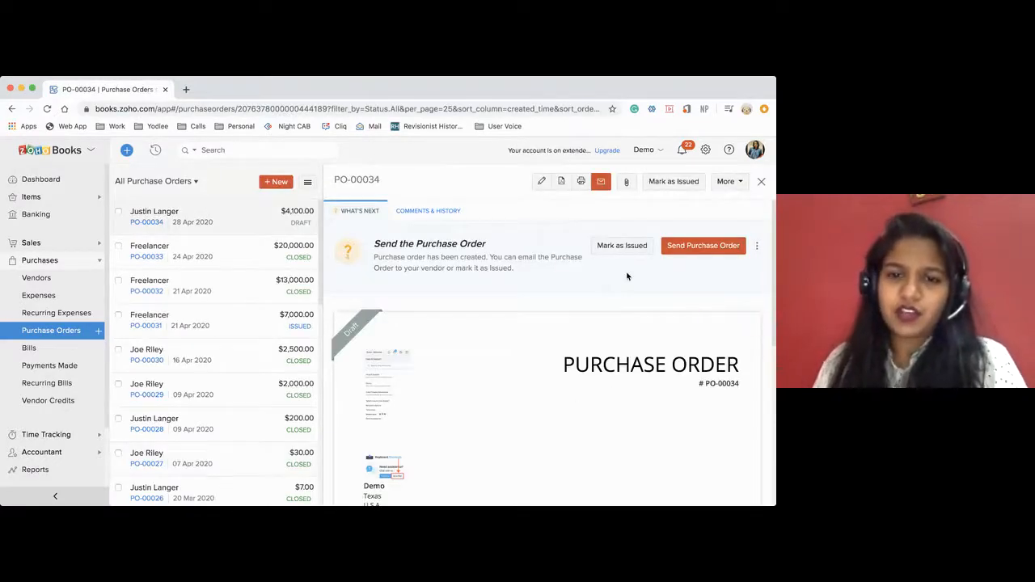
left_click(623, 246)
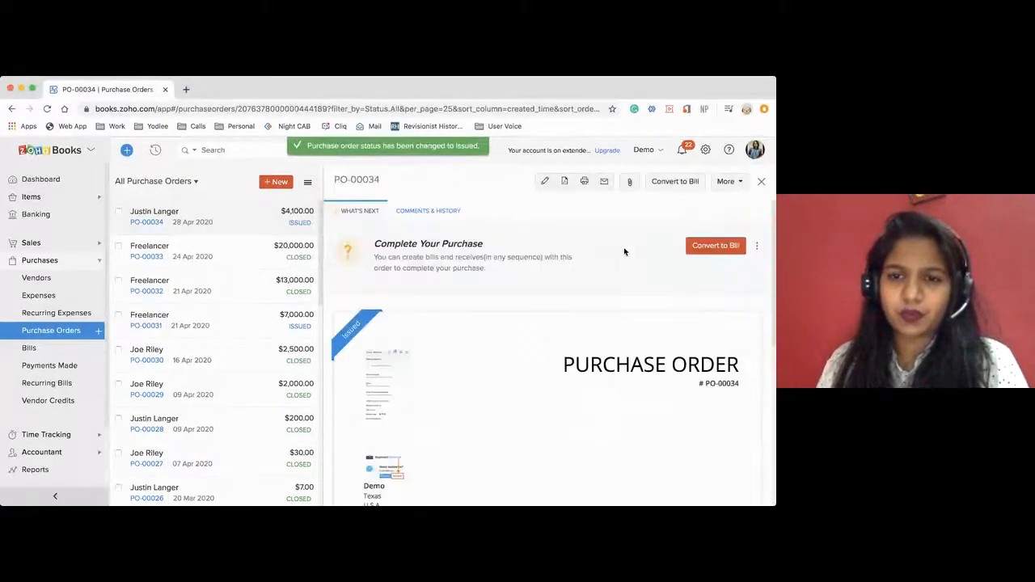
scroll(589, 342, "down", 3)
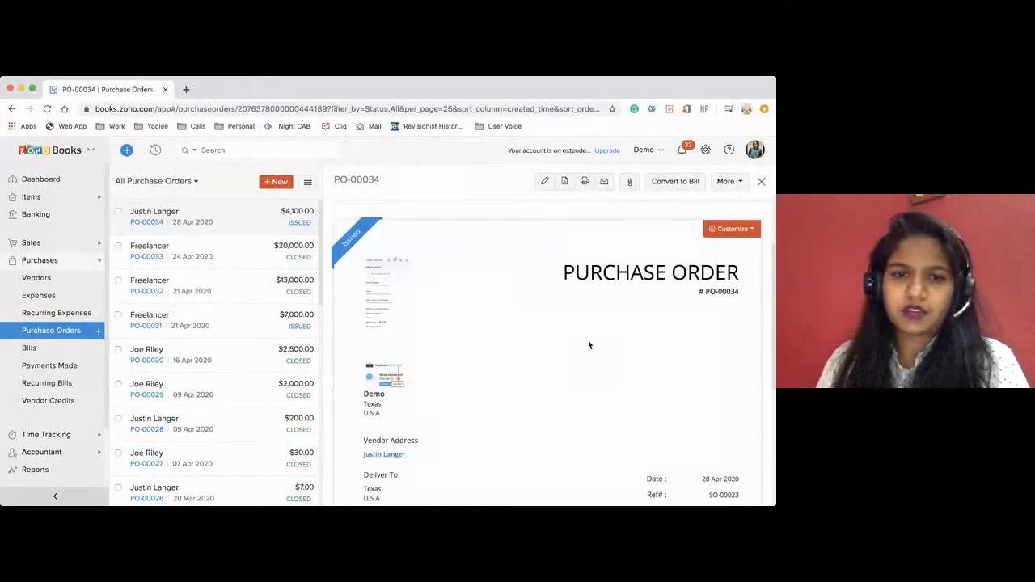
scroll(588, 344, "down", 1)
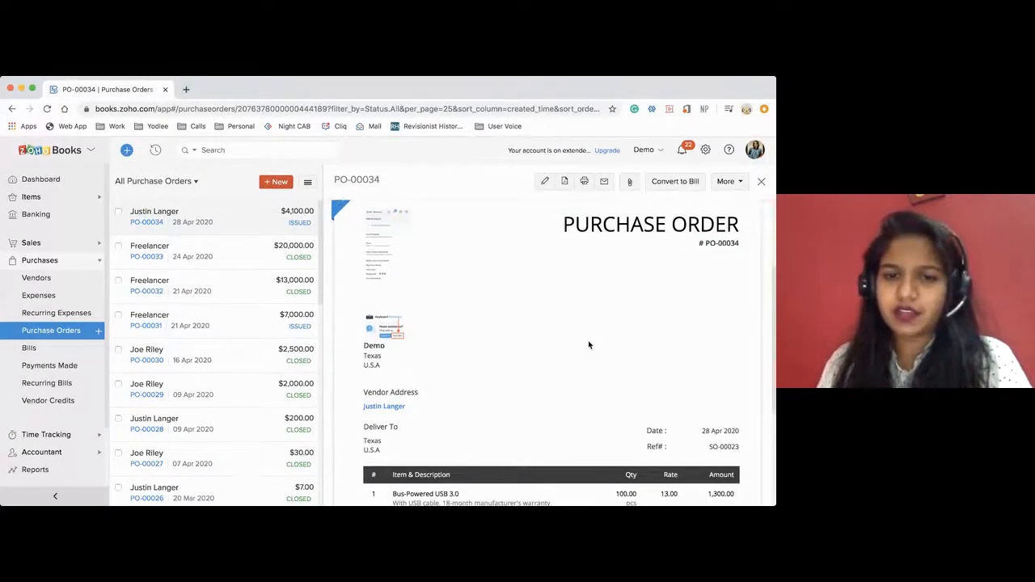
scroll(589, 345, "up", 3)
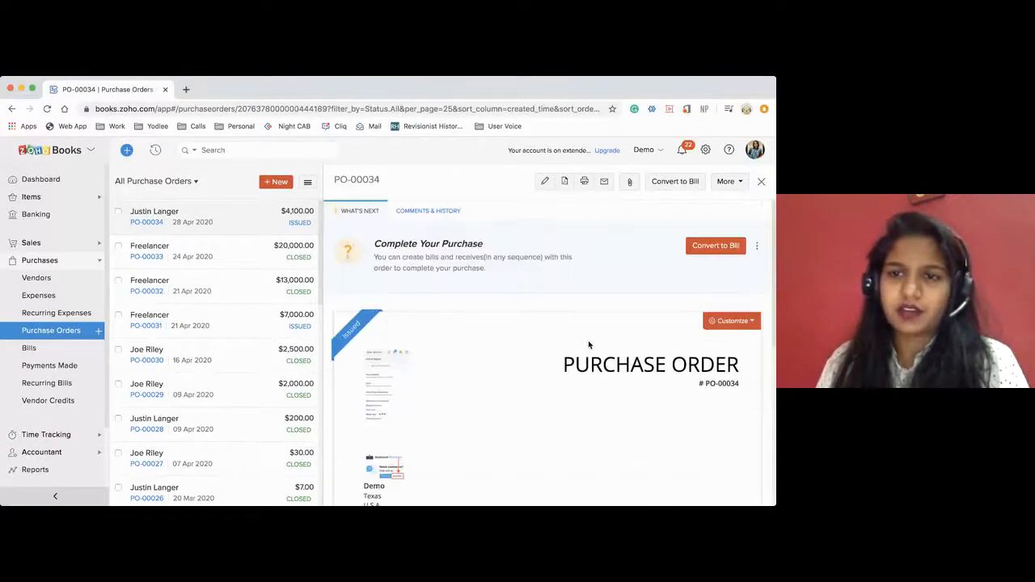
Convert the issued purchase order to a bill with bill number 24562 and Net 30 payment terms.
left_click(701, 247)
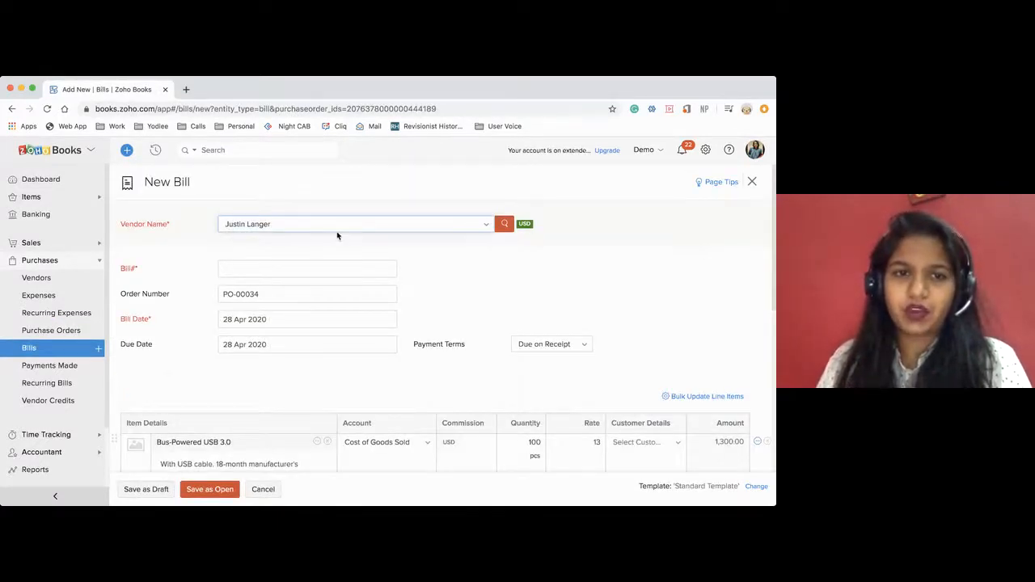
left_click(253, 271)
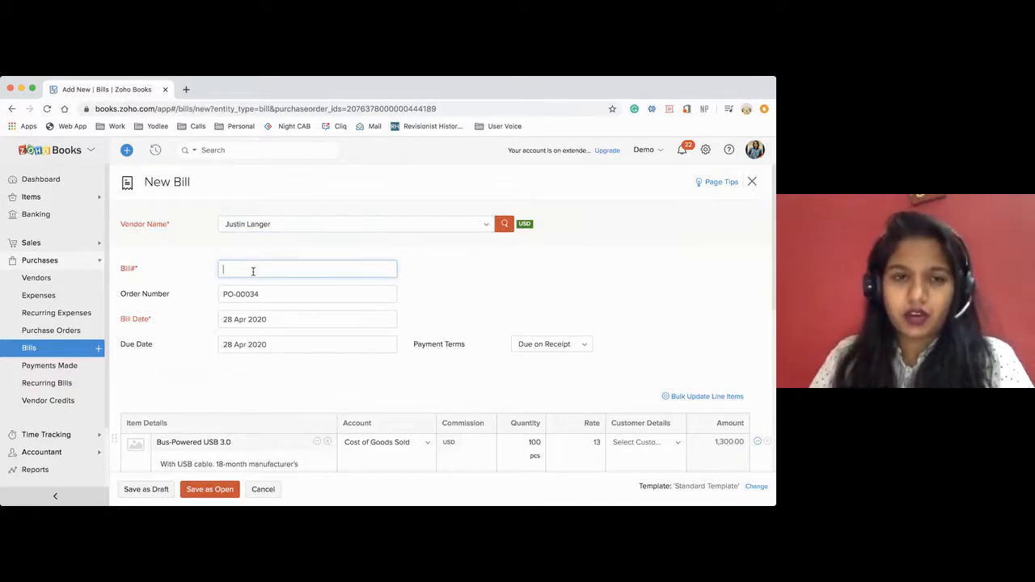
type("24562")
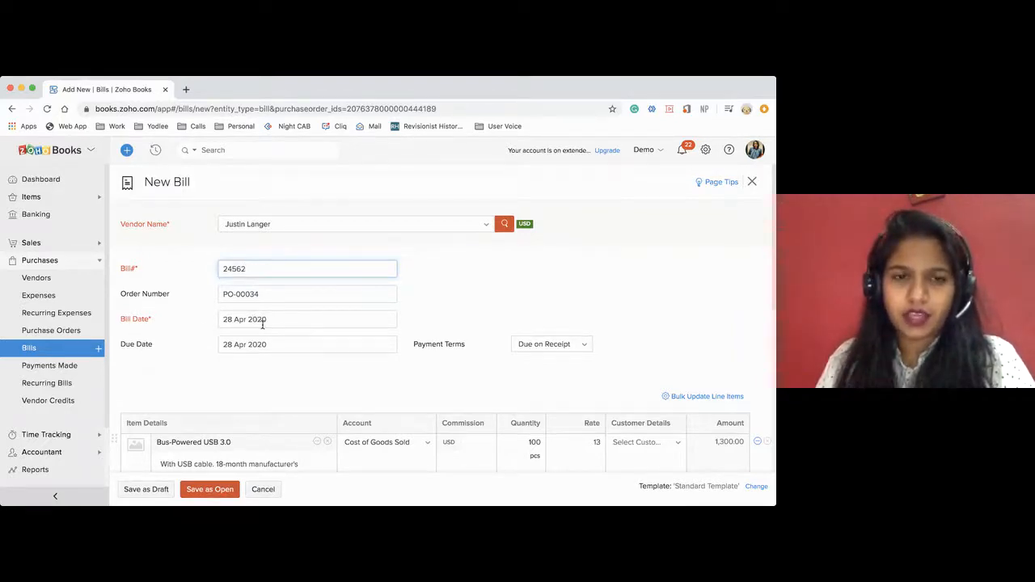
scroll(262, 323, "down", 3)
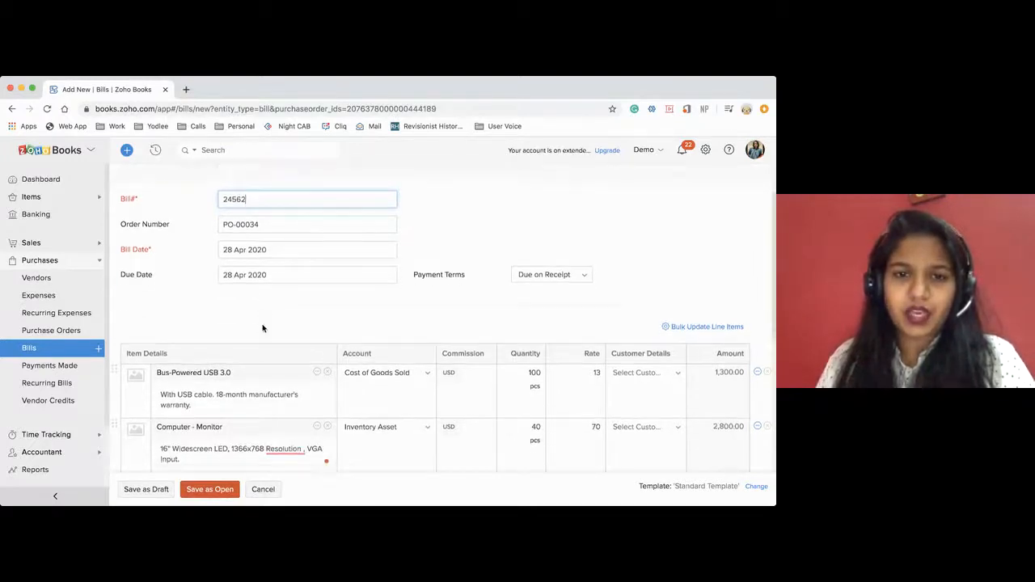
left_click(534, 271)
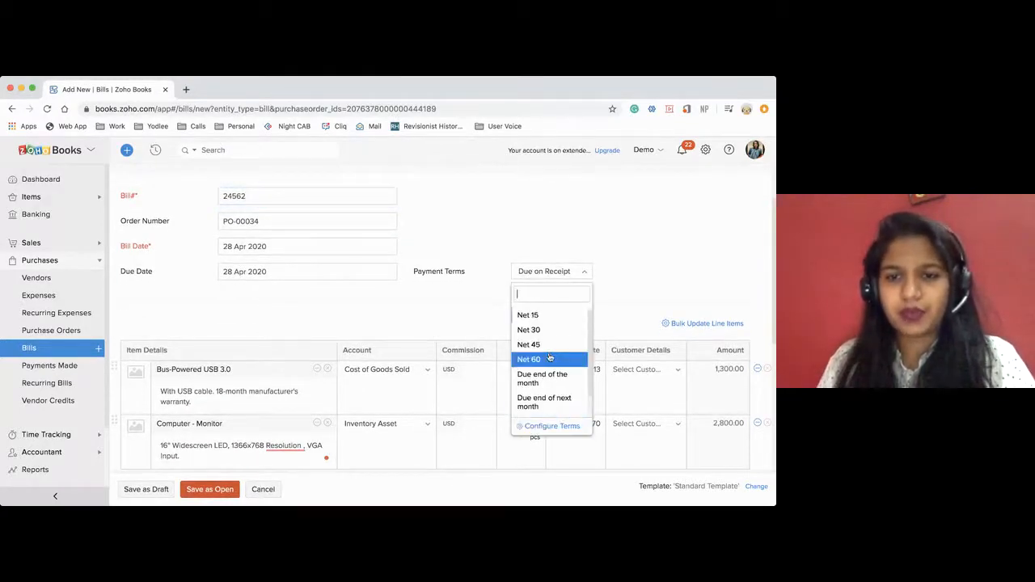
left_click(529, 318)
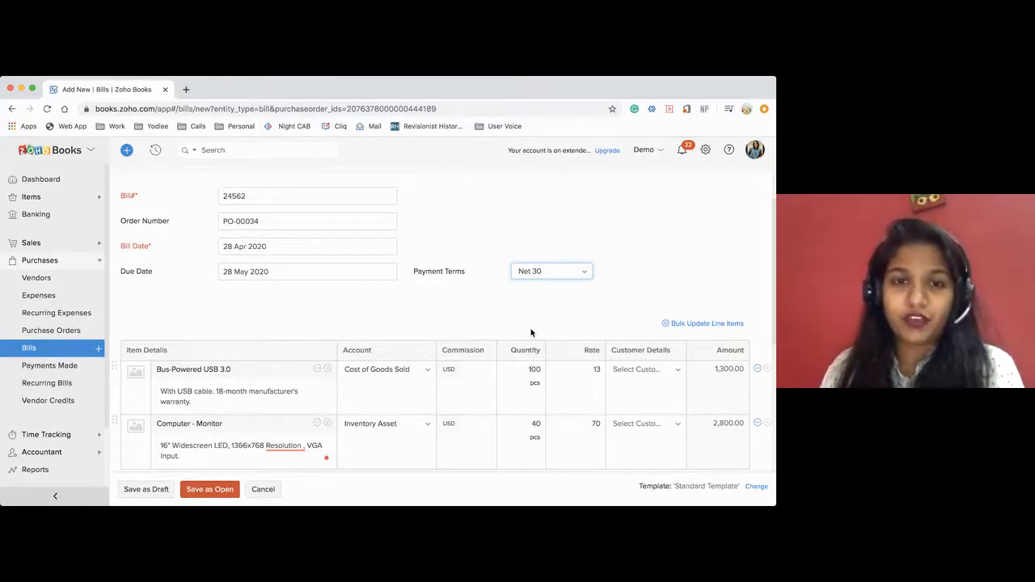
Add a landed cost line named "Shippment" to the bill and assign it to the Uncategorized account.
scroll(453, 356, "down", 3)
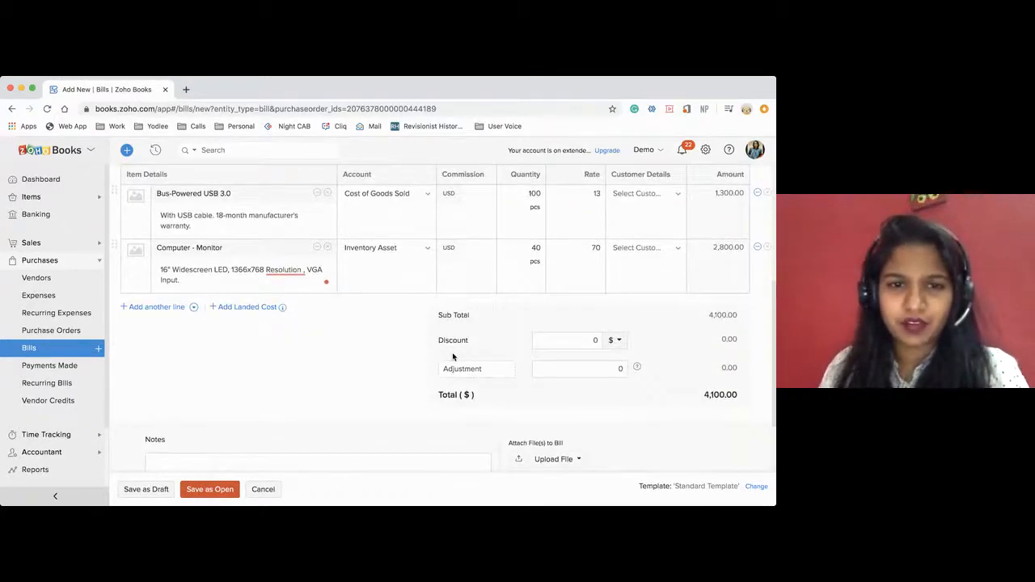
scroll(453, 356, "up", 1)
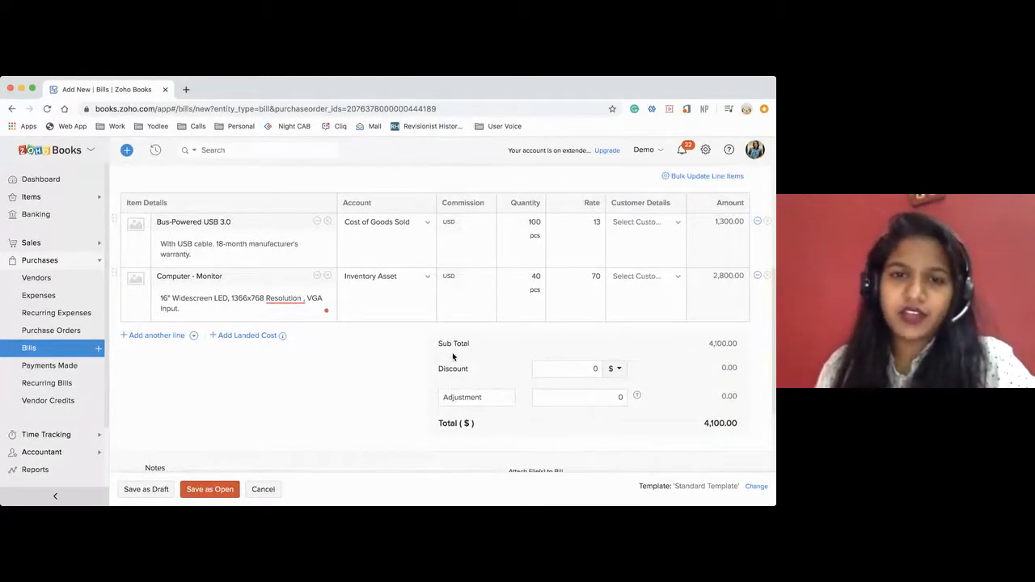
left_click(246, 335)
type("Shipment")
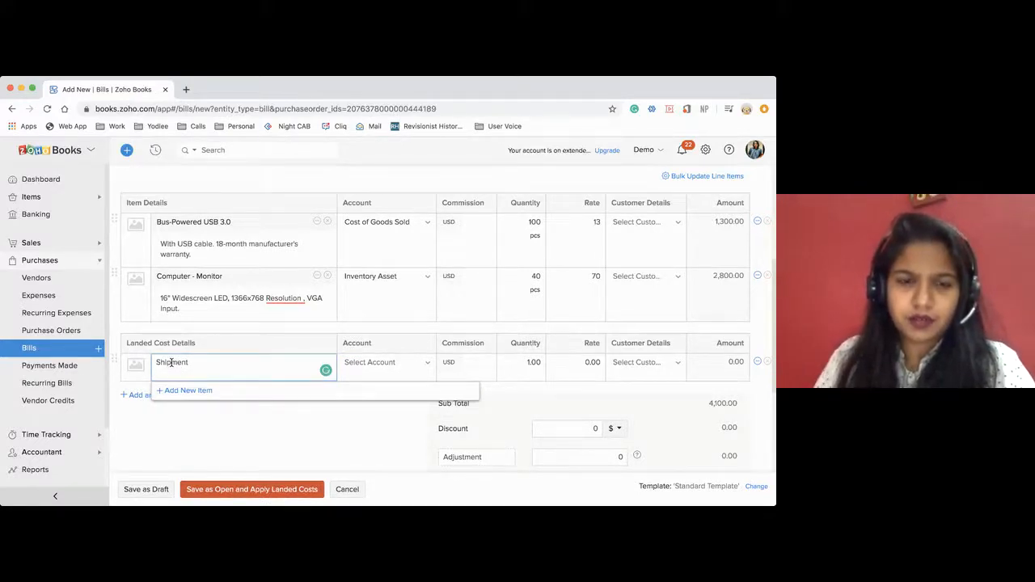
left_click(404, 366)
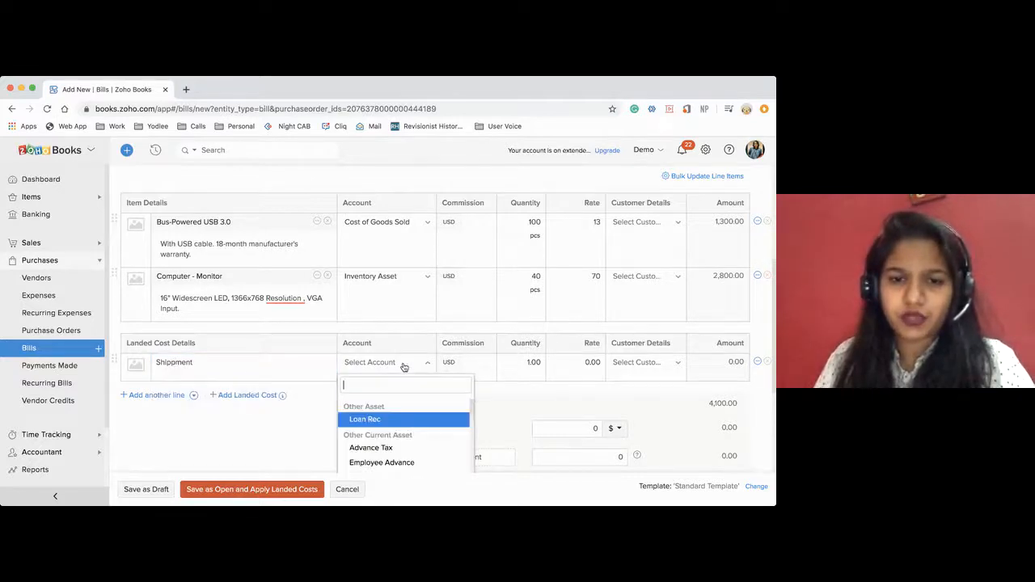
scroll(404, 419, "down", 5)
scroll(404, 419, "down", 6)
scroll(405, 418, "down", 6)
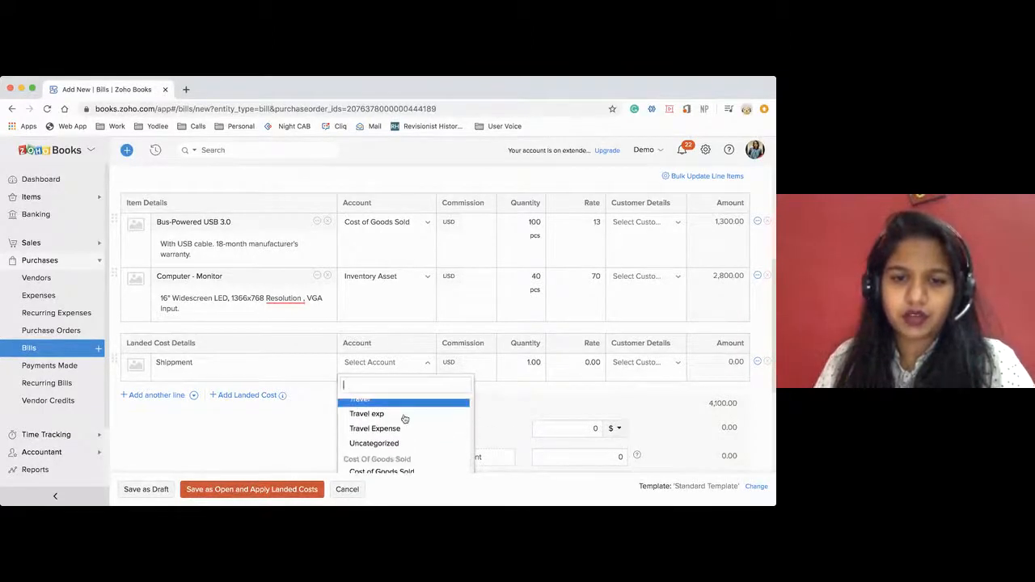
left_click(384, 443)
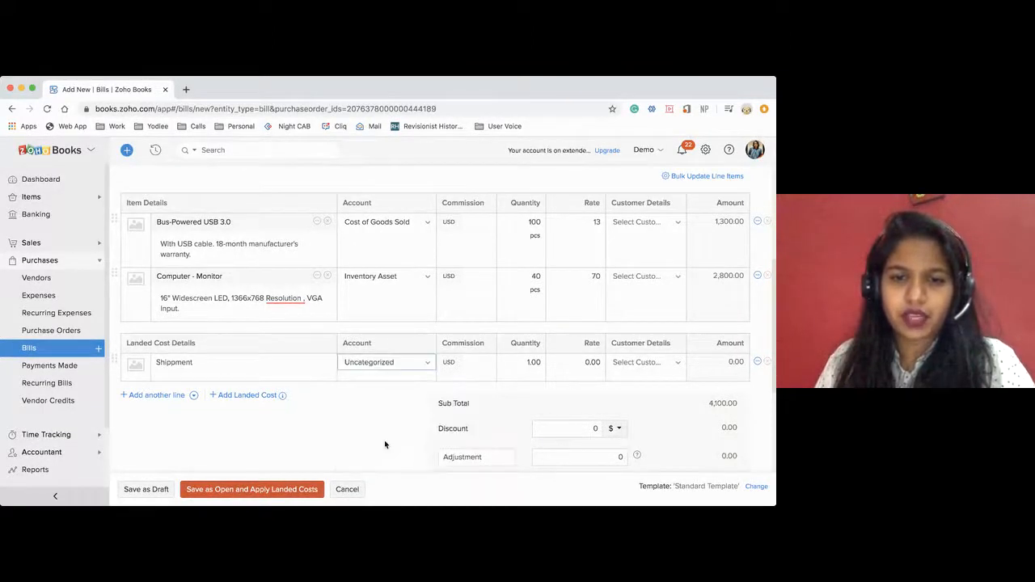
Set the rate of the shipment landed cost line to 40.00.
left_click(529, 363)
left_click(585, 363)
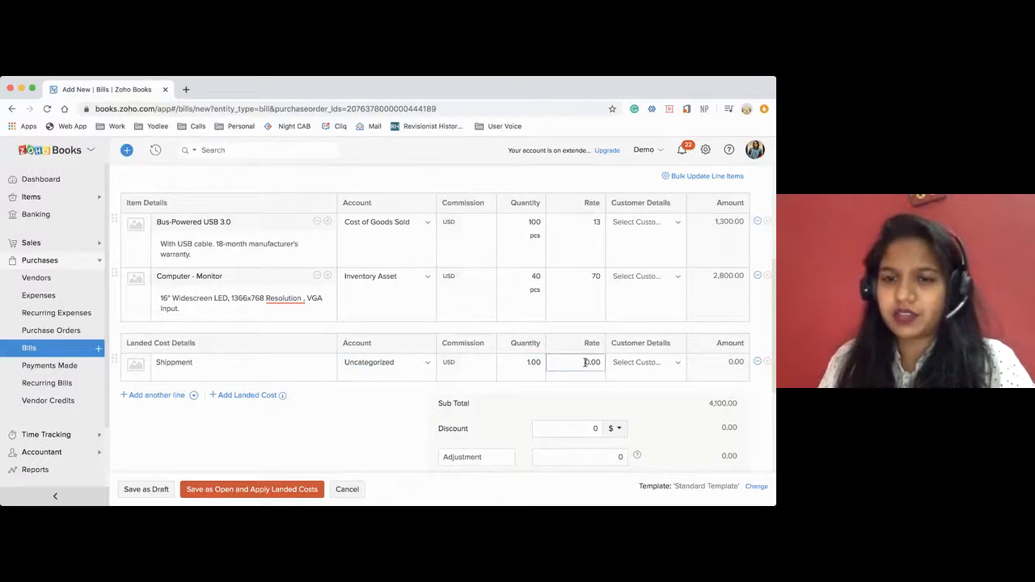
key("Delete")
key("Delete")
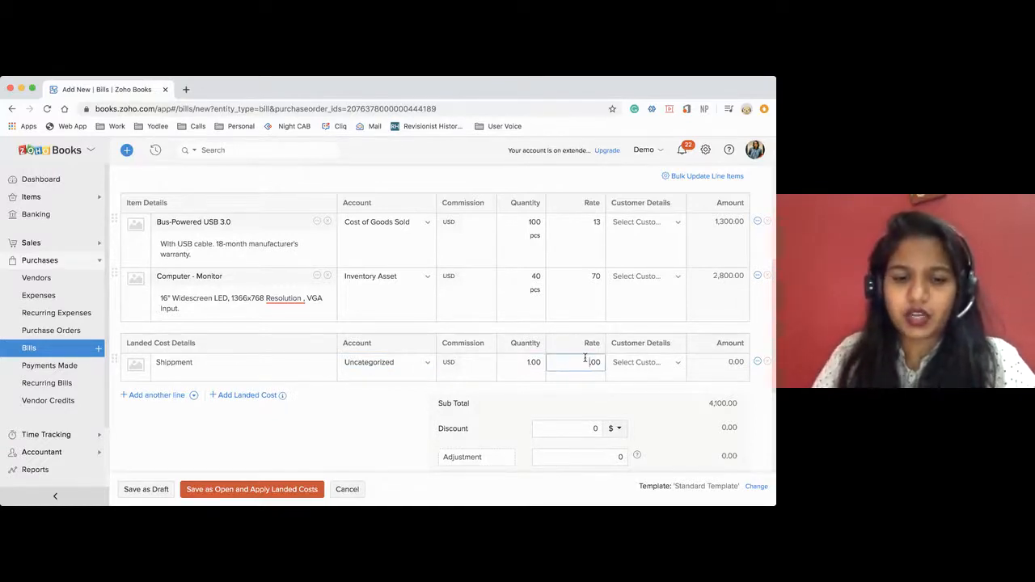
type("40")
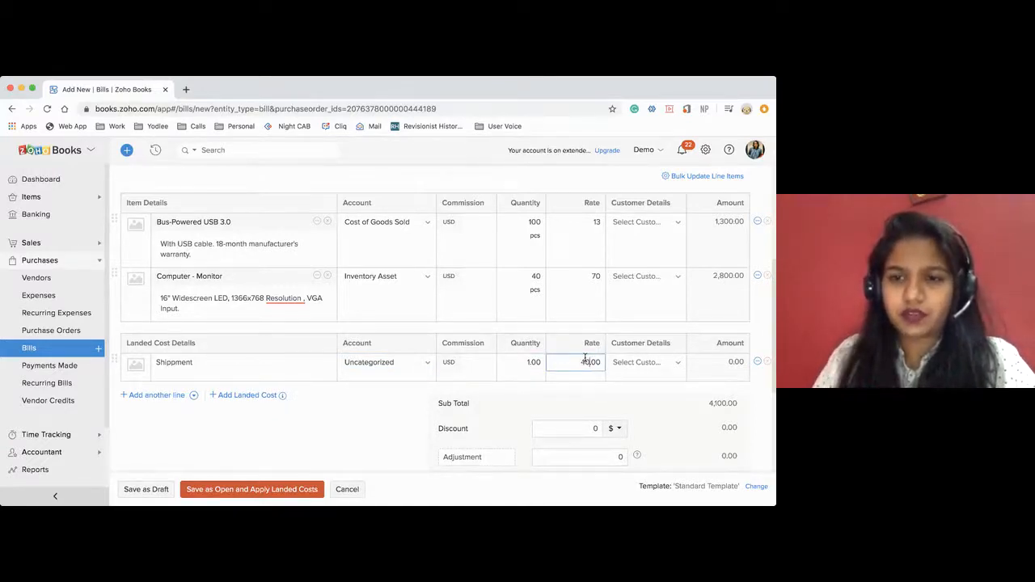
left_click(361, 424)
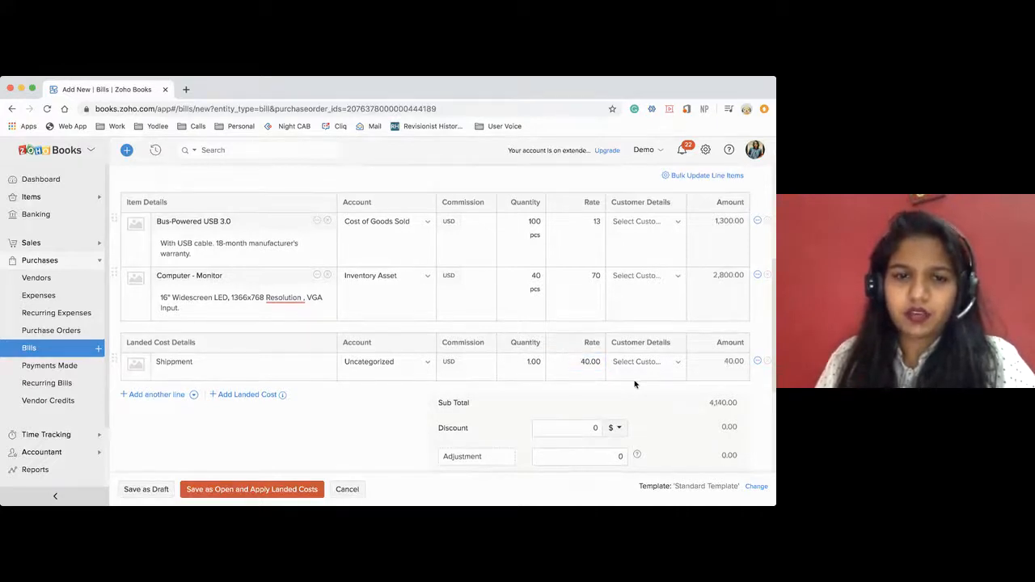
scroll(636, 383, "down", 1)
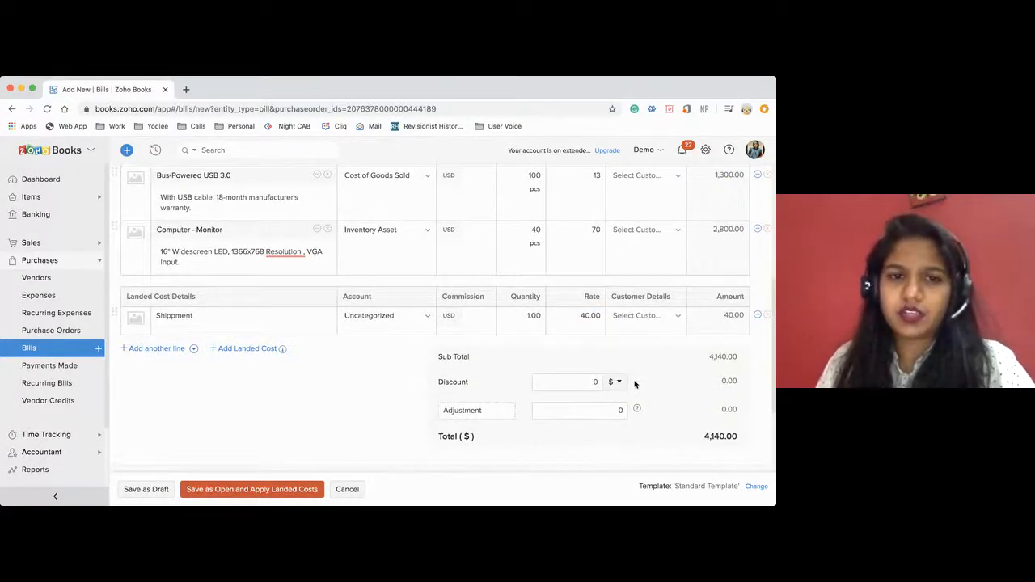
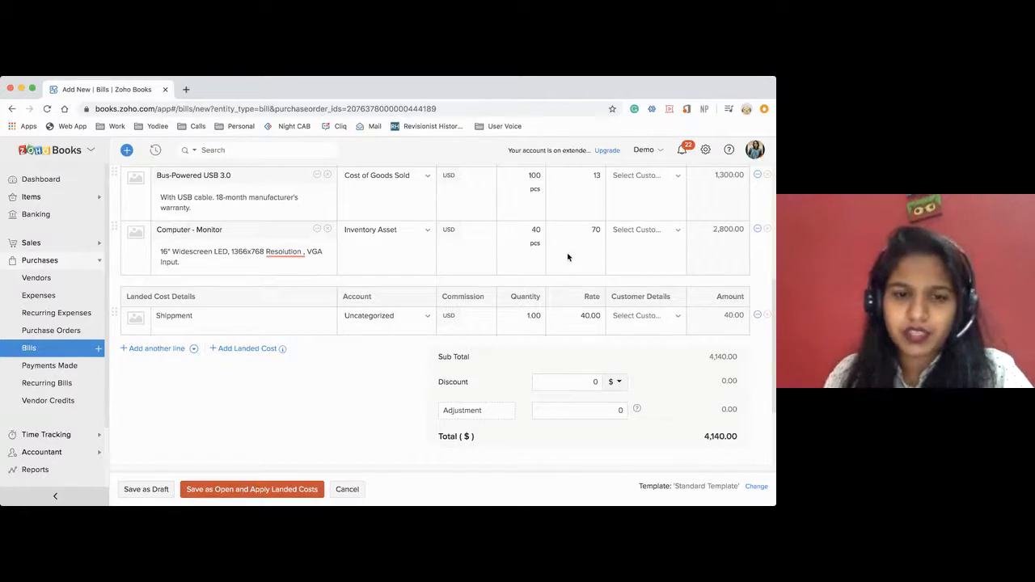
Save the bill as open and allocate the $40.00 Shippment landed cost to the items by quantity.
left_click(203, 490)
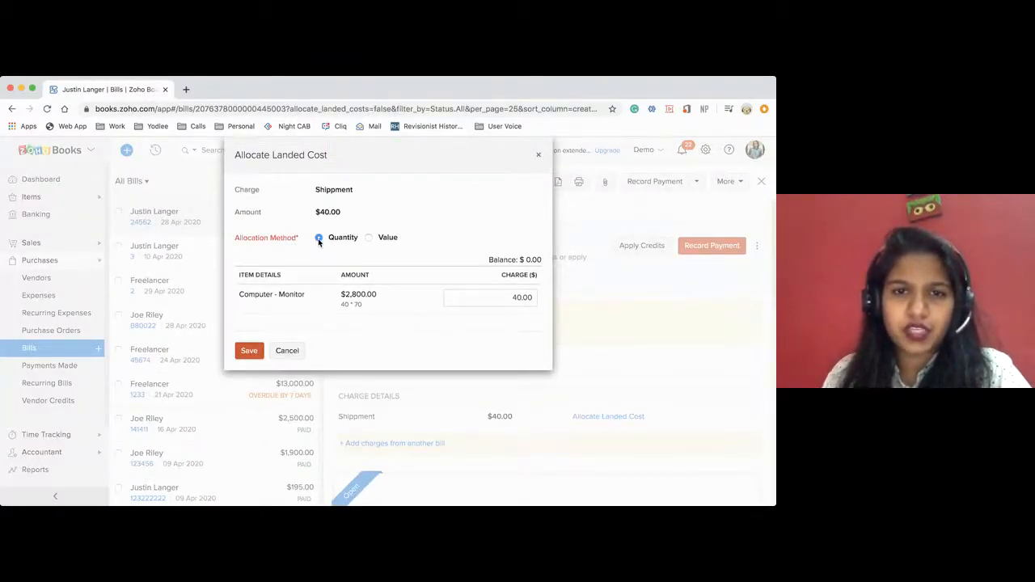
left_click(369, 238)
left_click(320, 238)
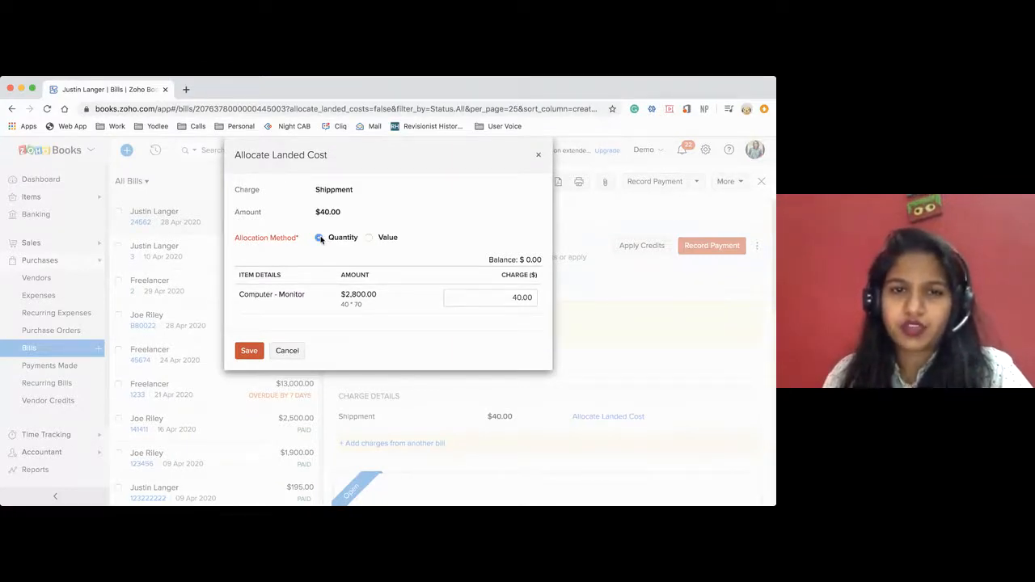
left_click(248, 351)
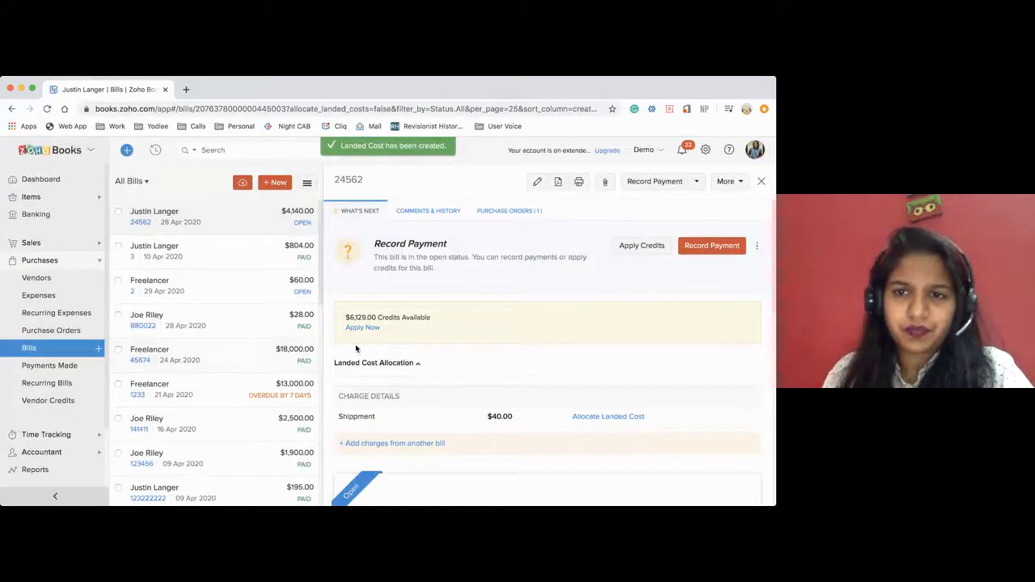
Review the bill's details and expand its journal to examine the debit and credit entries per account.
scroll(574, 369, "down", 5)
scroll(574, 369, "down", 10)
scroll(491, 344, "up", 15)
scroll(490, 317, "up", 2)
scroll(411, 418, "down", 5)
mouse_move(350, 304)
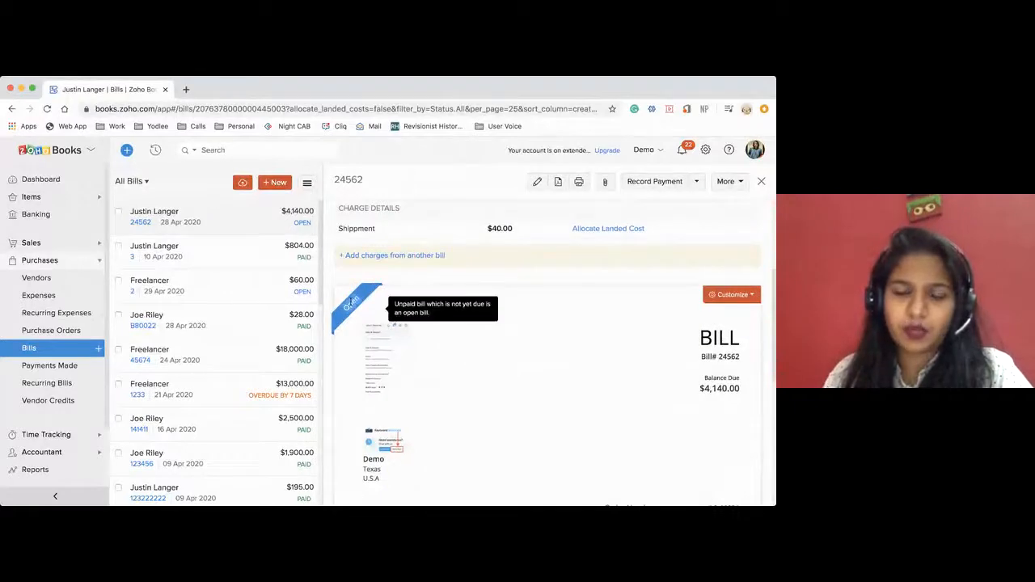
scroll(389, 400, "down", 5)
left_click(374, 467)
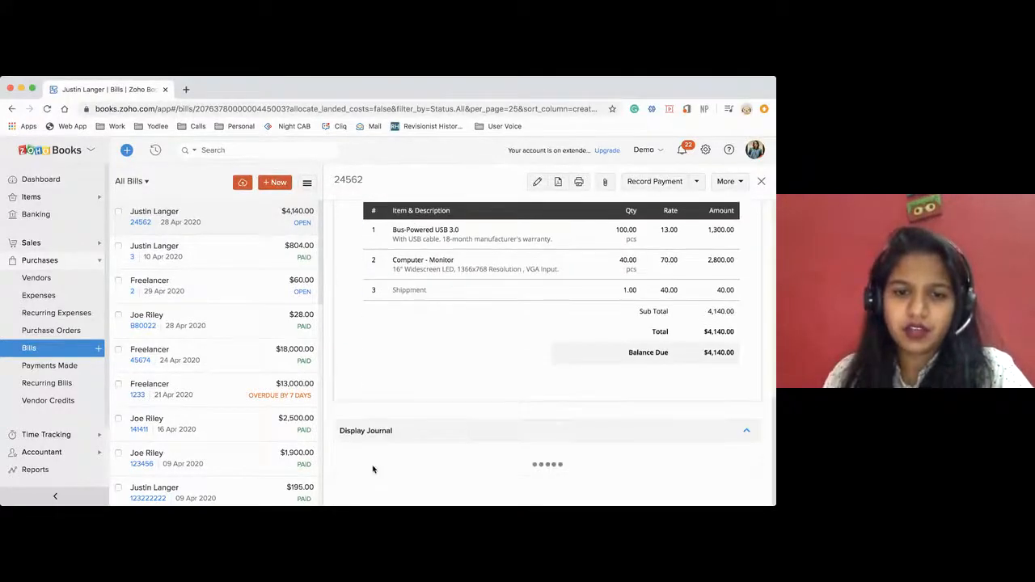
scroll(372, 469, "down", 2)
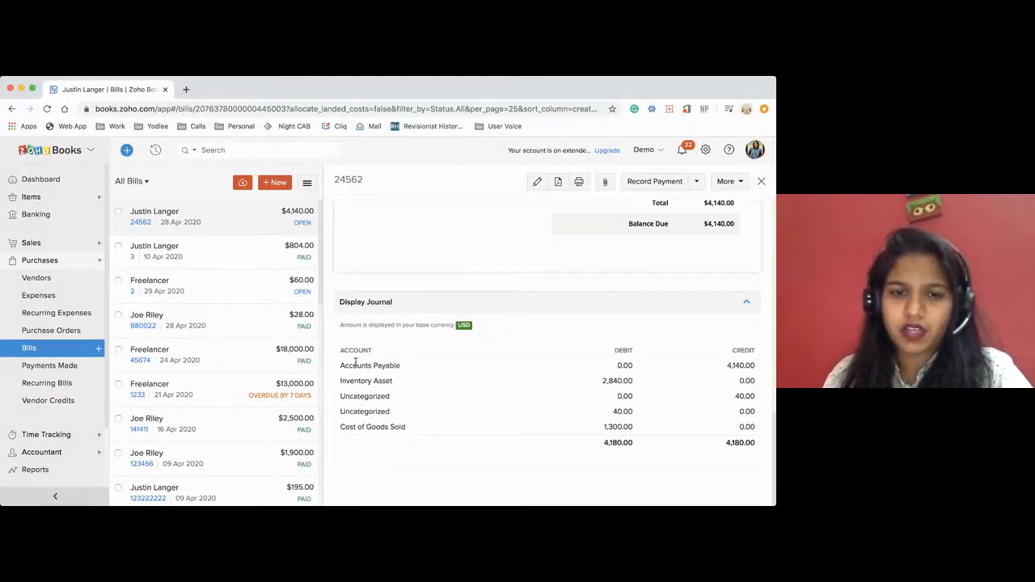
left_click_drag(341, 365, 396, 429)
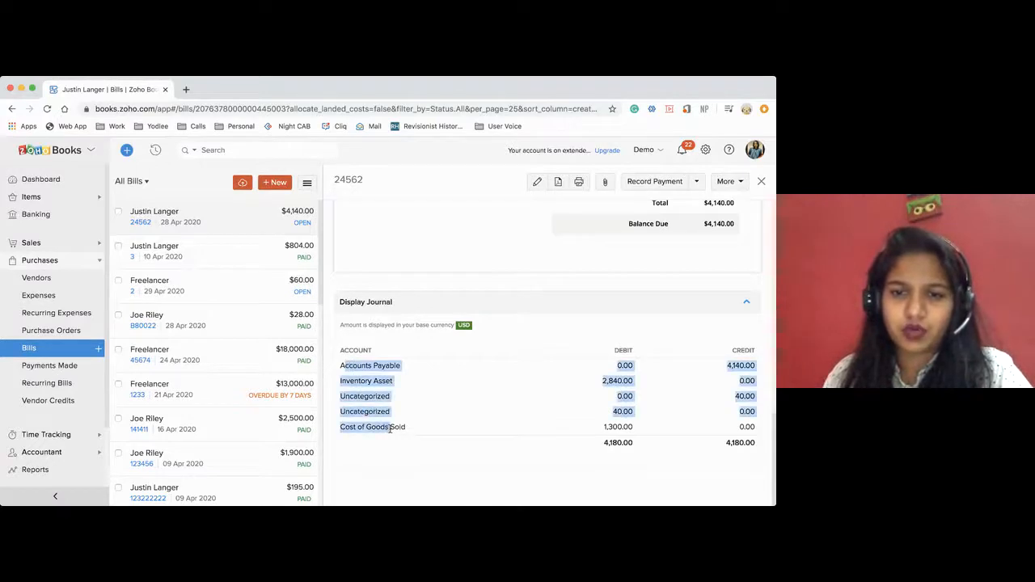
left_click(426, 453)
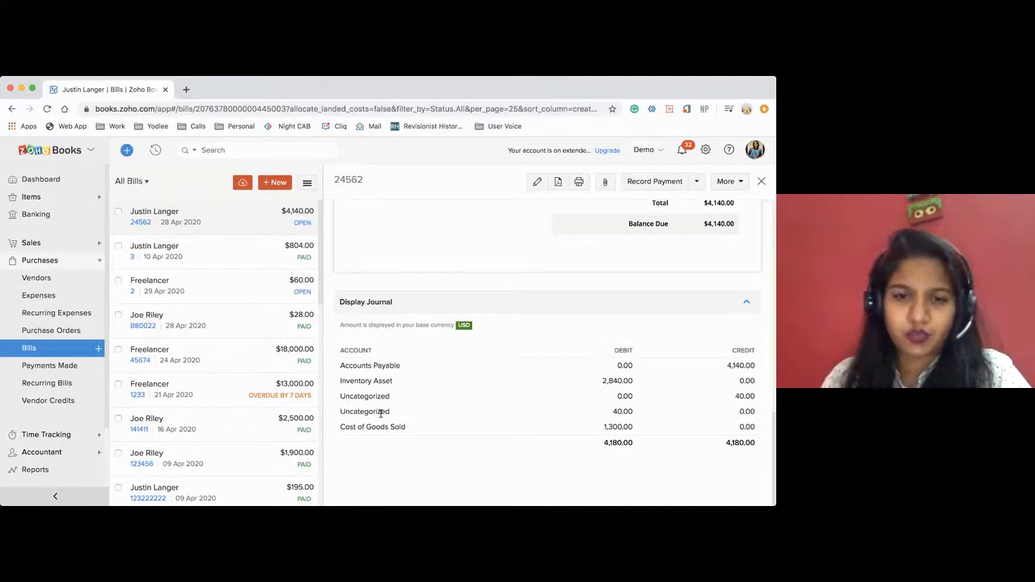
scroll(456, 381, "up", 1)
scroll(456, 381, "down", 1)
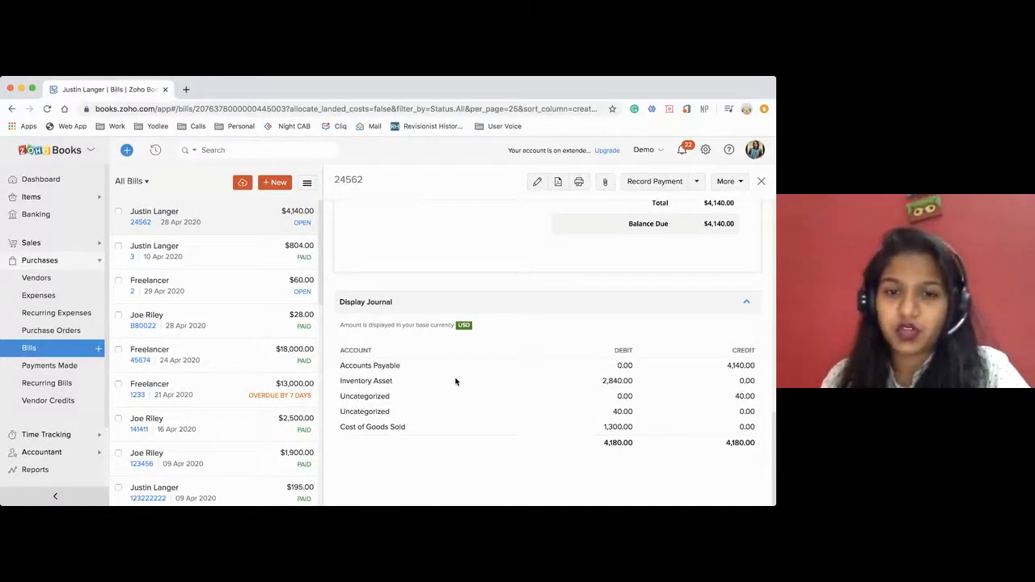
scroll(455, 381, "up", 4)
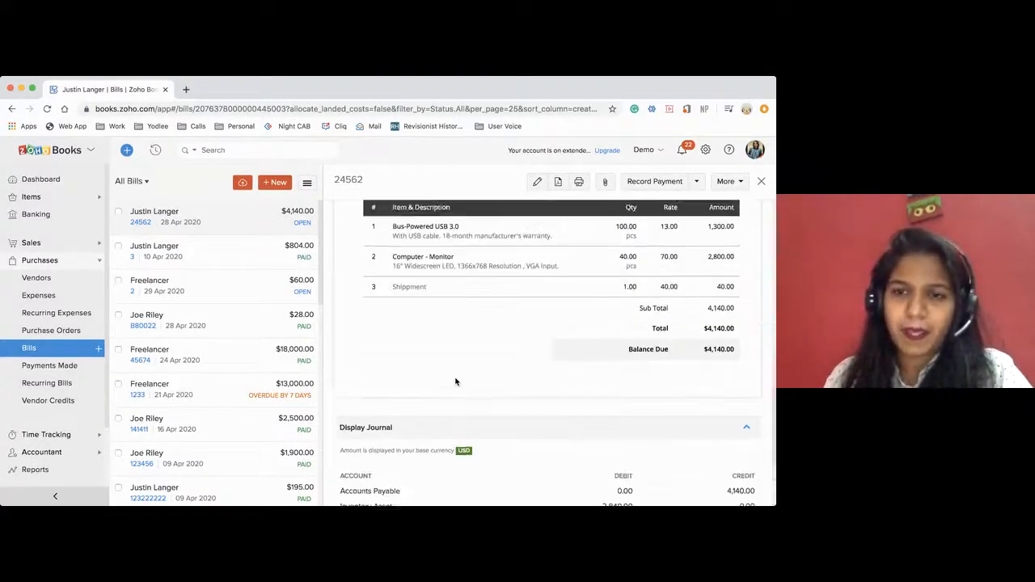
scroll(455, 381, "up", 2)
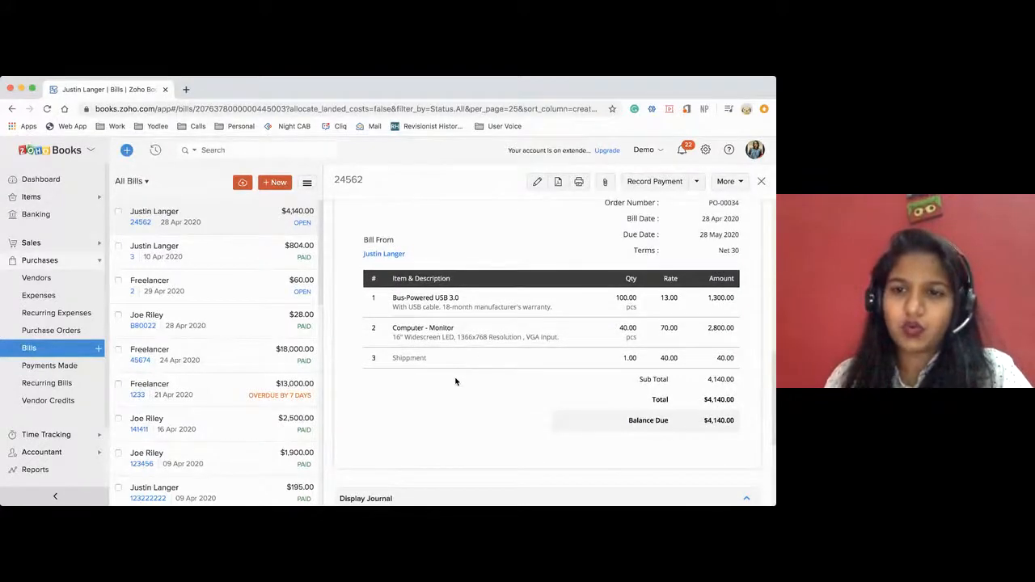
scroll(455, 381, "up", 4)
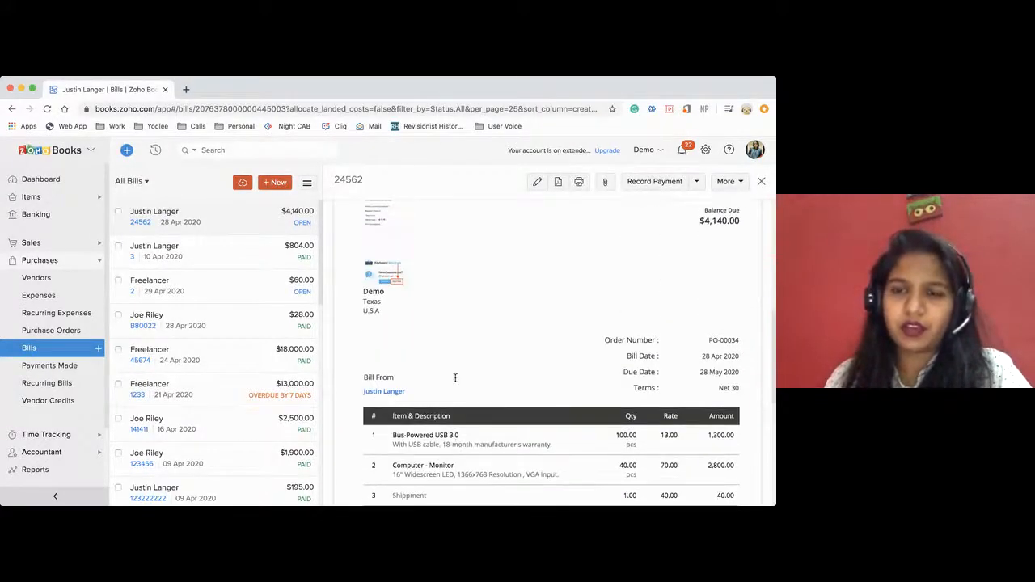
scroll(455, 378, "down", 3)
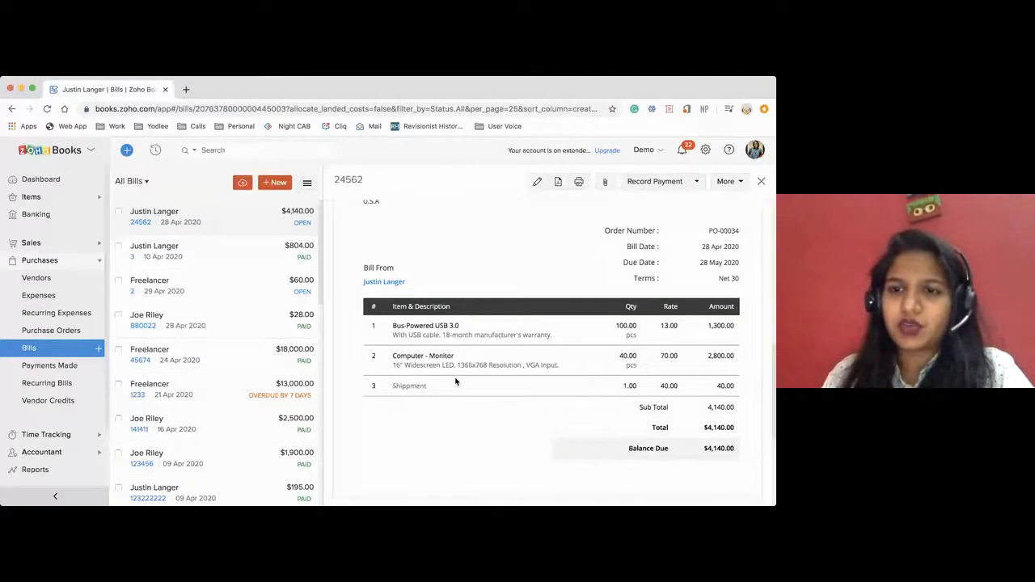
left_click(696, 183)
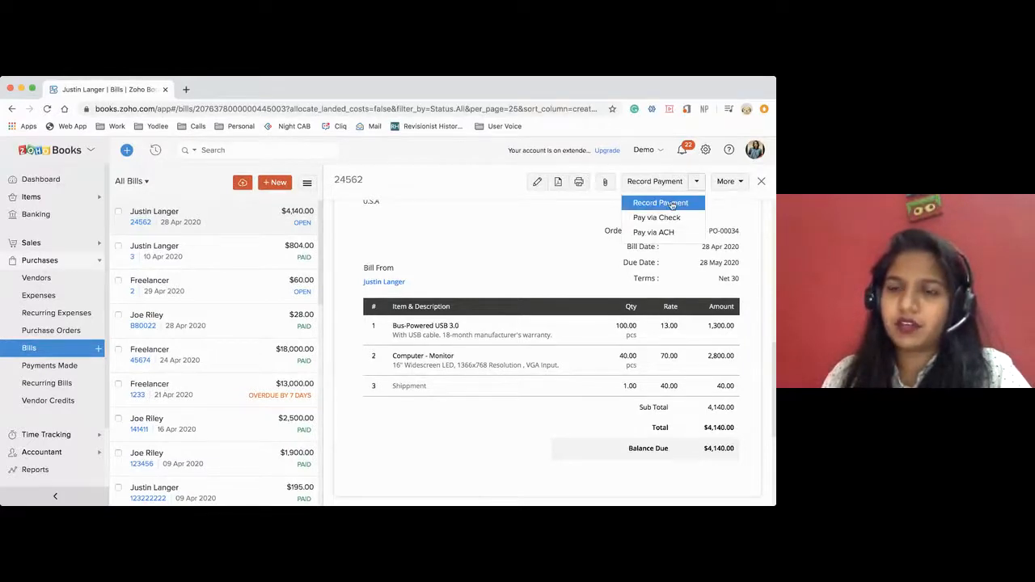
left_click(671, 205)
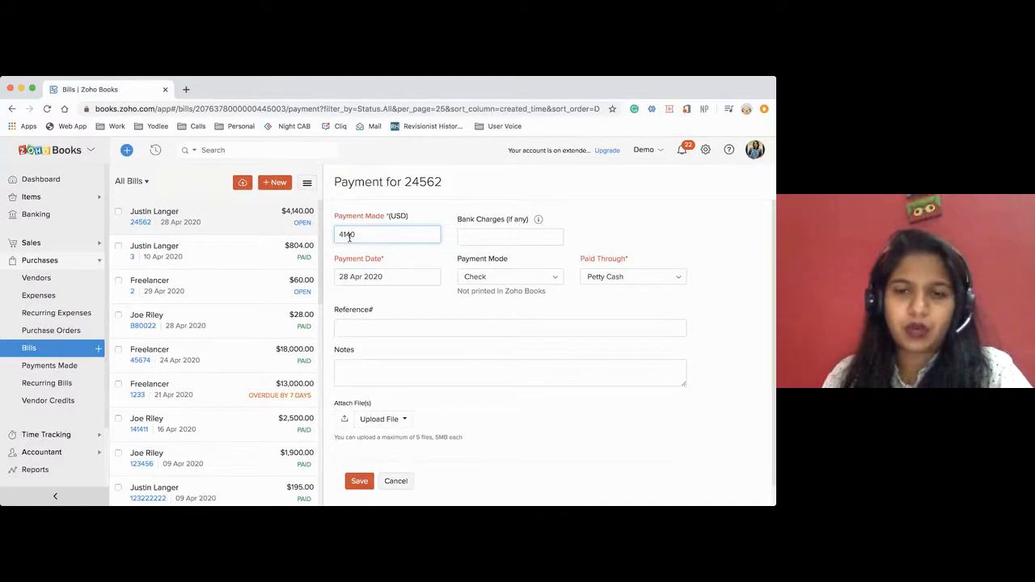
left_click(604, 279)
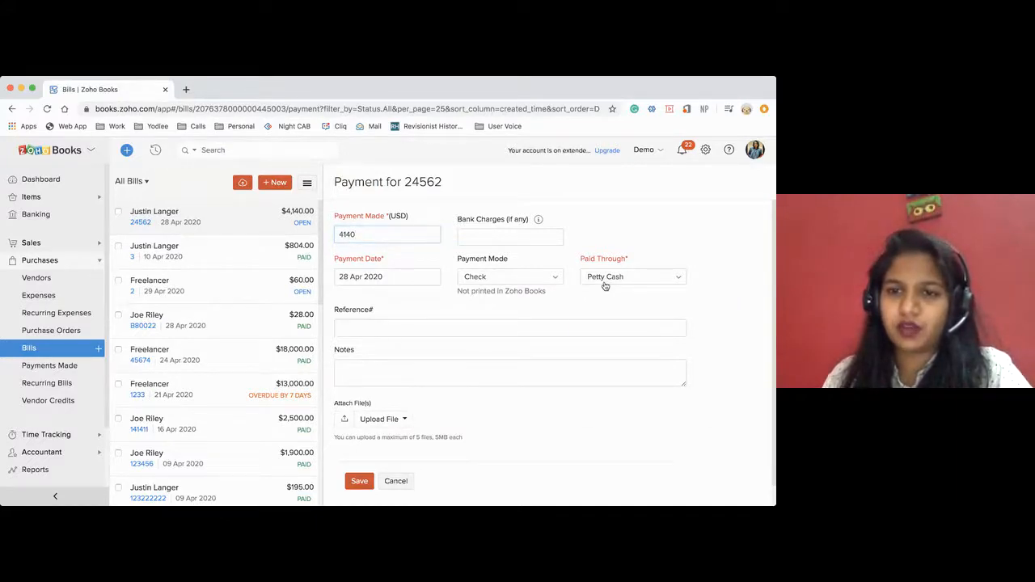
scroll(622, 369, "down", 1)
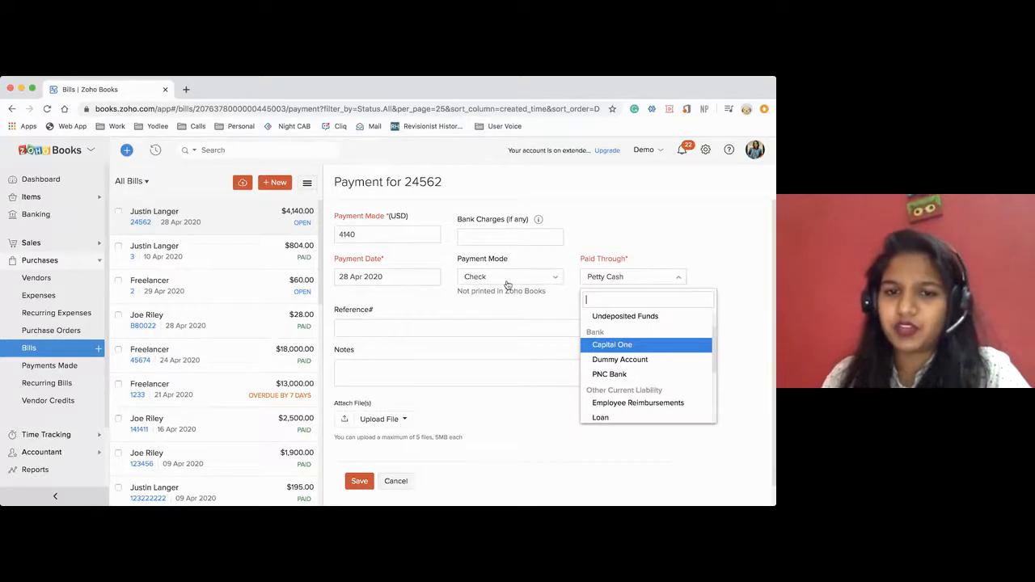
left_click(395, 481)
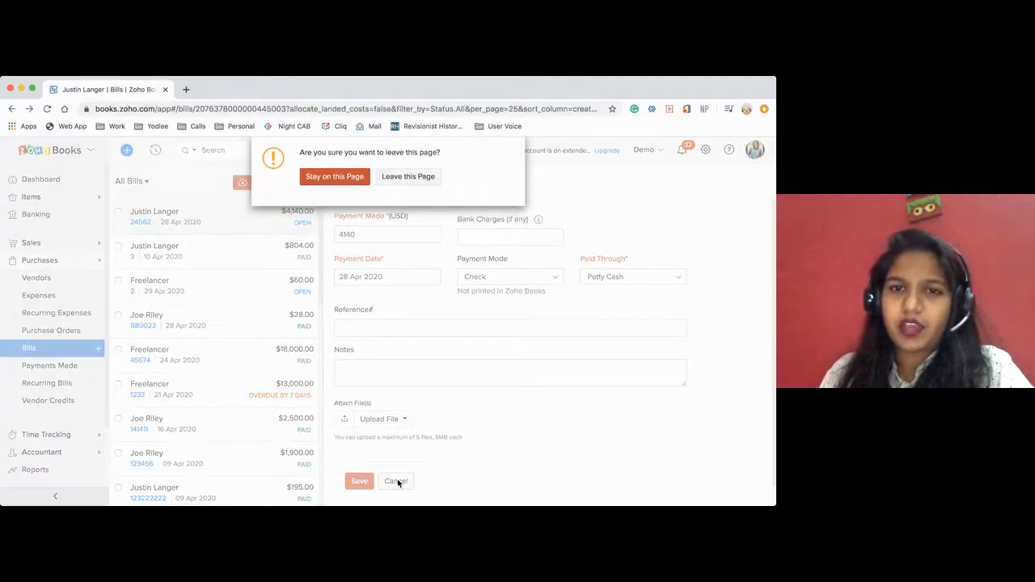
left_click(422, 179)
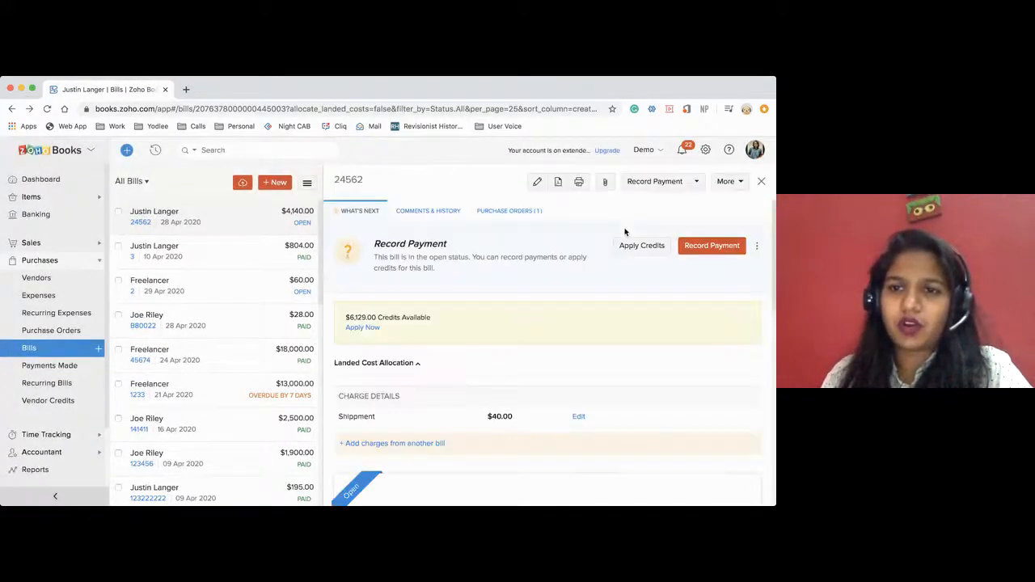
Set up a check payment for the full amount of bill 24562, drawn on the PNC Bank account.
left_click(697, 181)
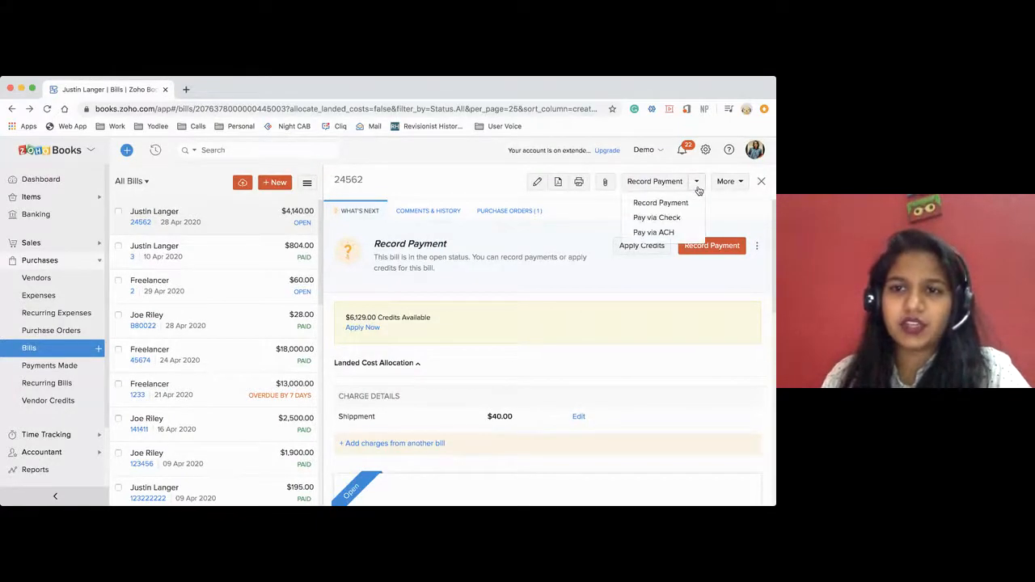
left_click(662, 219)
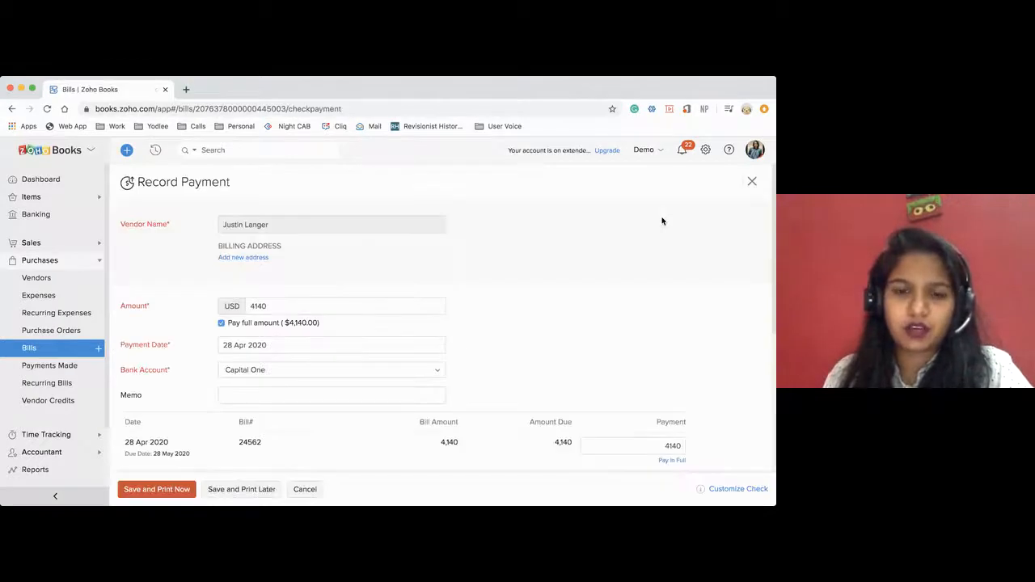
scroll(660, 223, "down", 1)
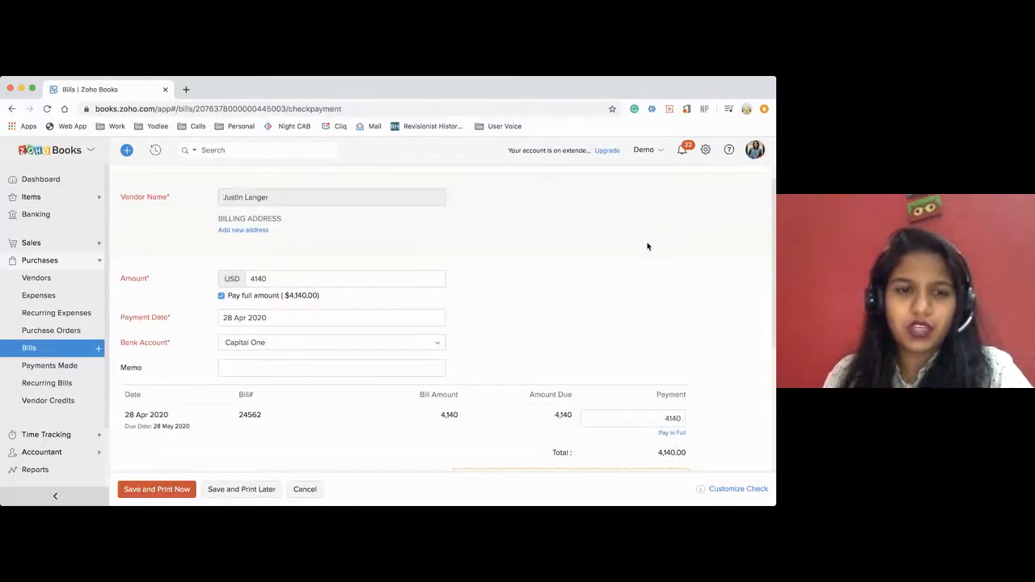
scroll(481, 282, "up", 1)
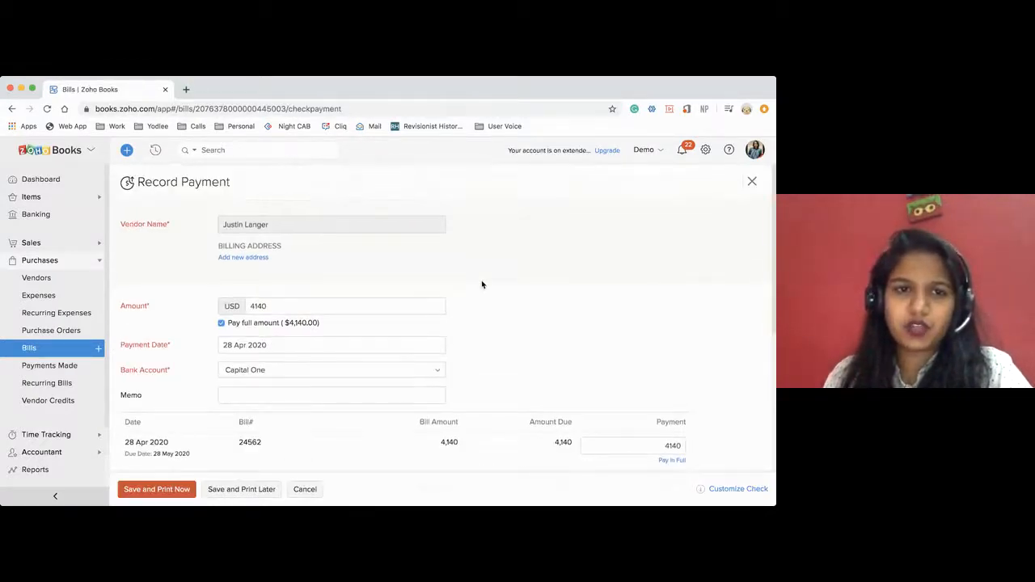
scroll(482, 283, "down", 3)
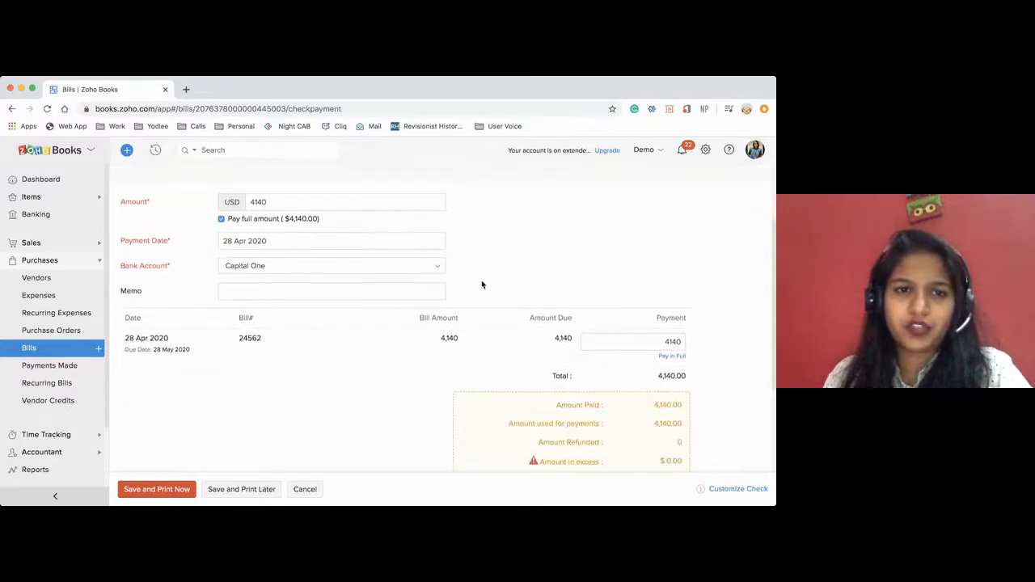
left_click(243, 268)
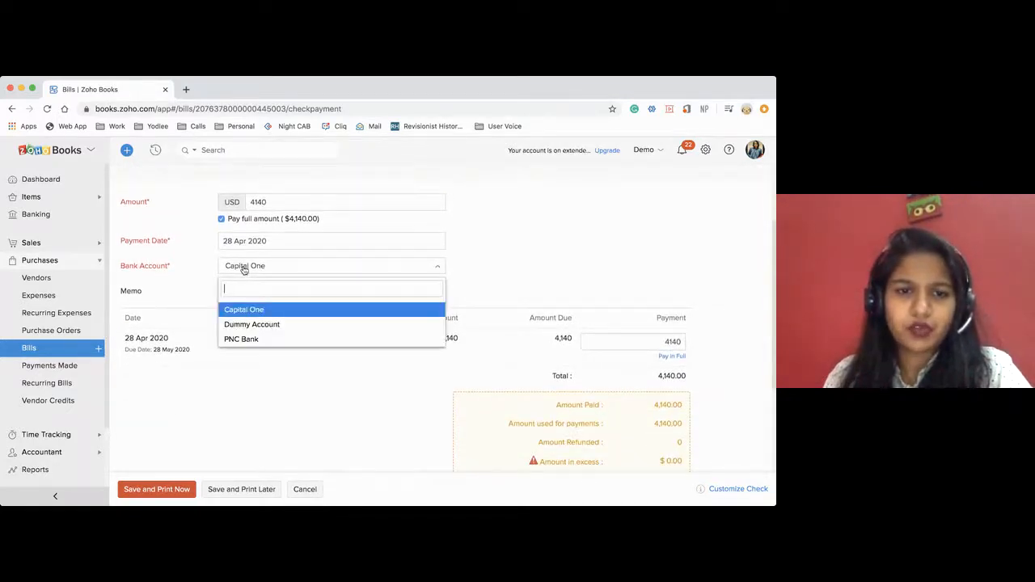
left_click(246, 339)
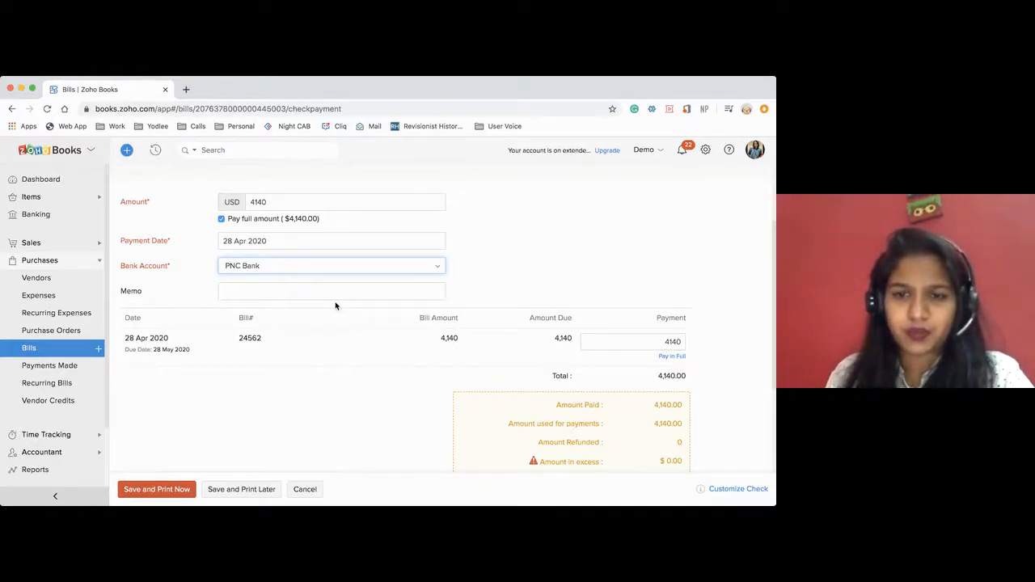
scroll(291, 393, "down", 2)
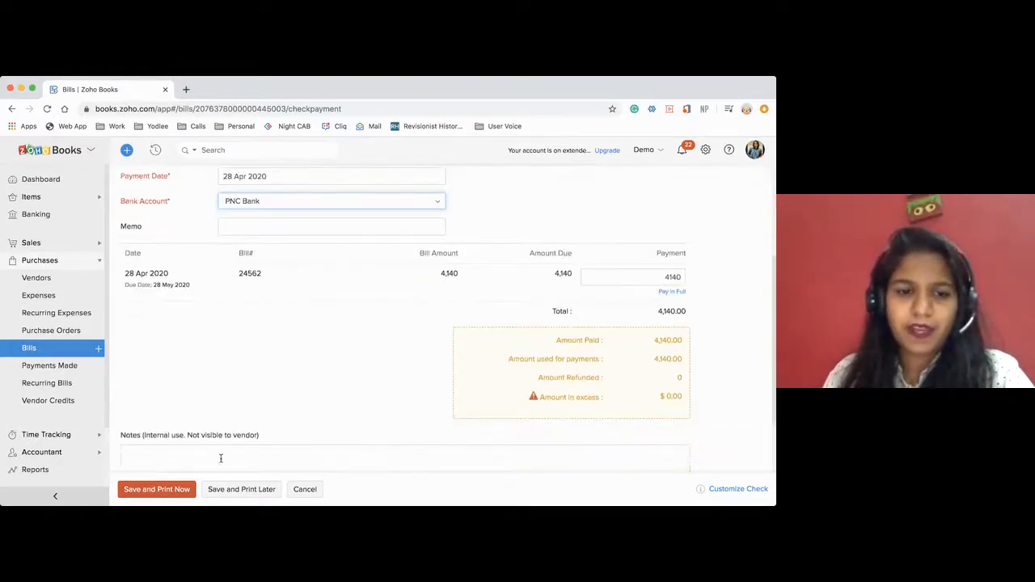
Save the check payment for immediate printing and examine the check in the print preview.
left_click(146, 492)
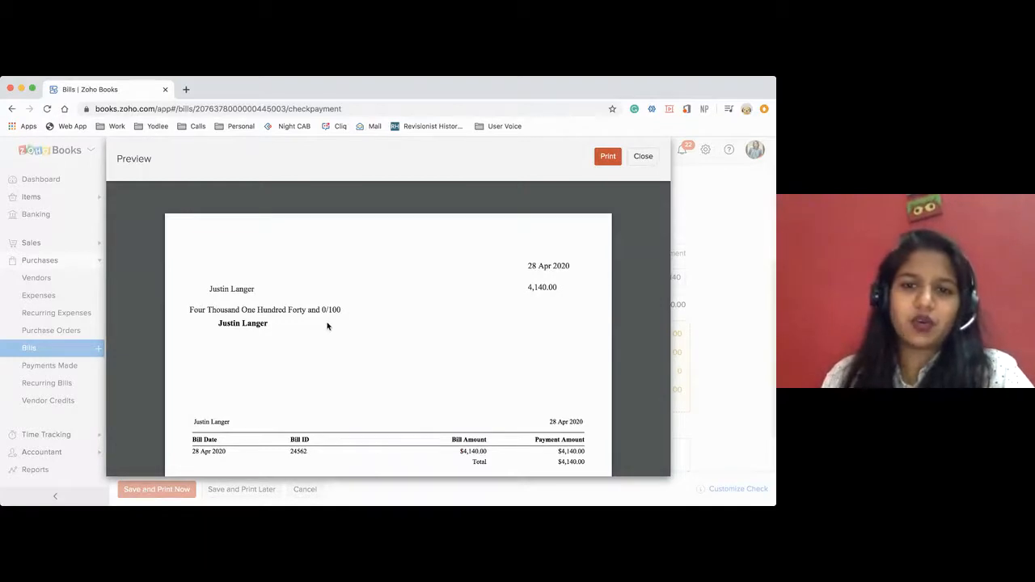
scroll(328, 326, "down", 2)
scroll(327, 326, "down", 3)
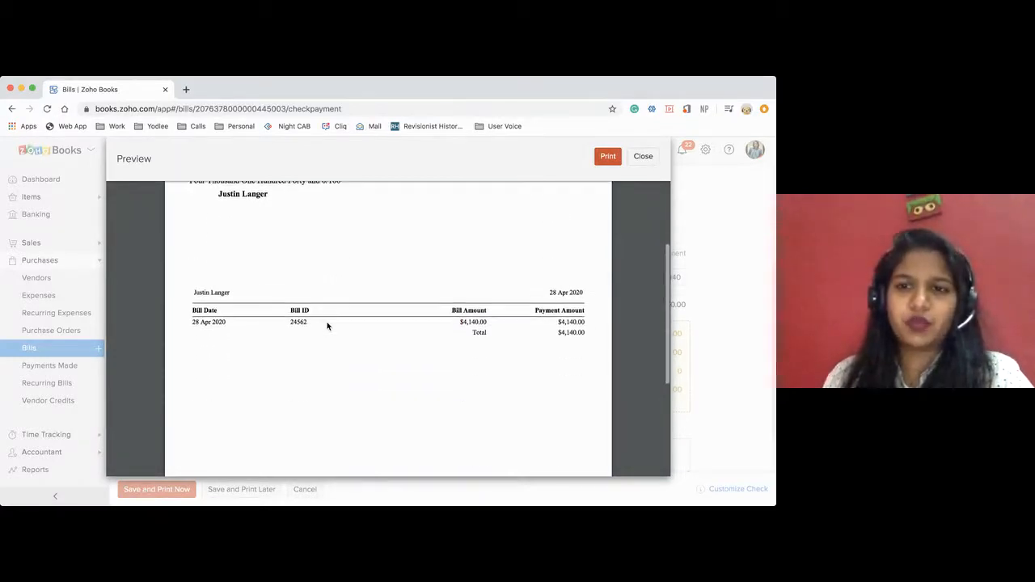
scroll(326, 324, "up", 2)
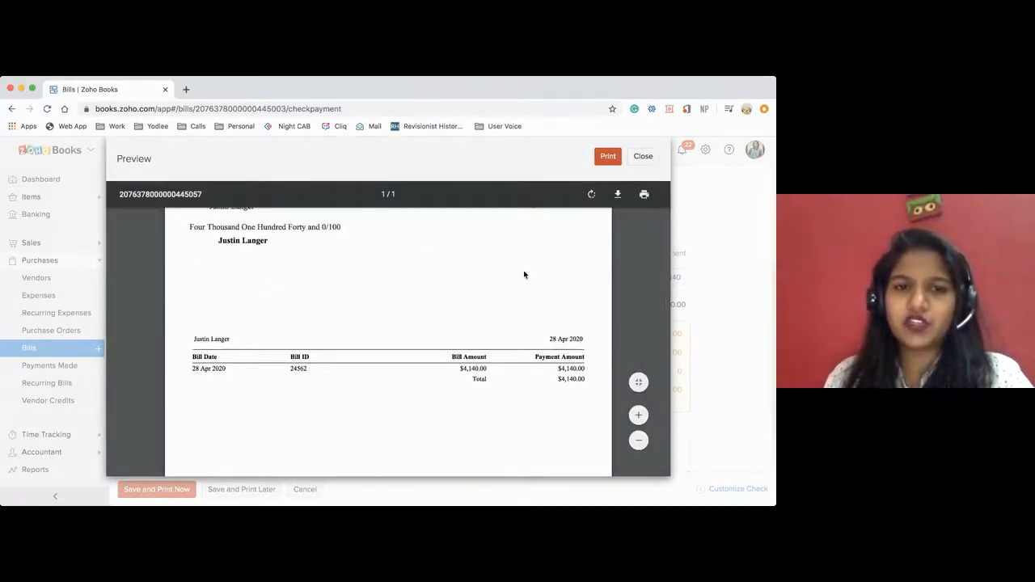
scroll(523, 272, "up", 2)
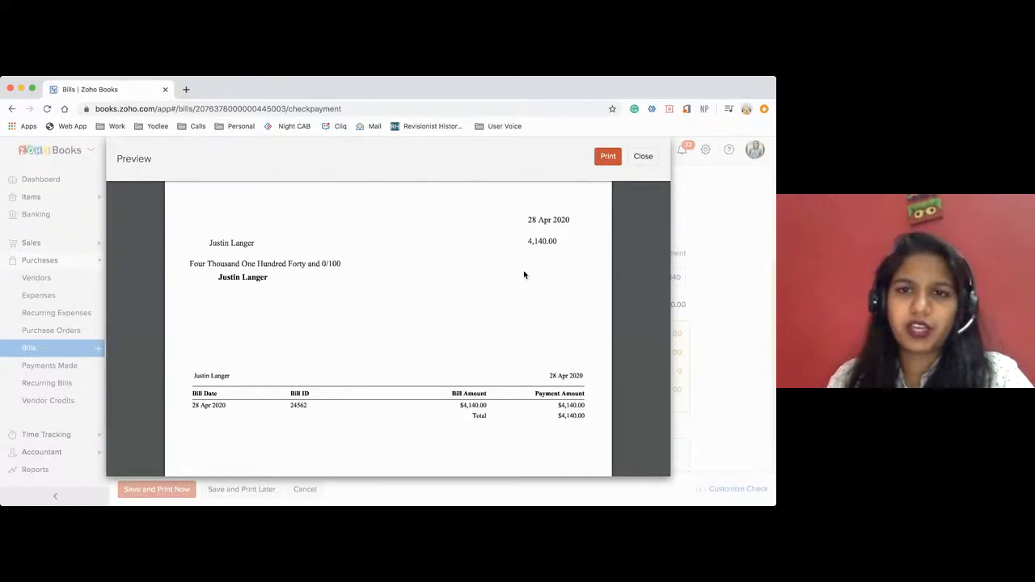
Send the check to print, close the preview and confirm it printed correctly with check number 2.
left_click(607, 158)
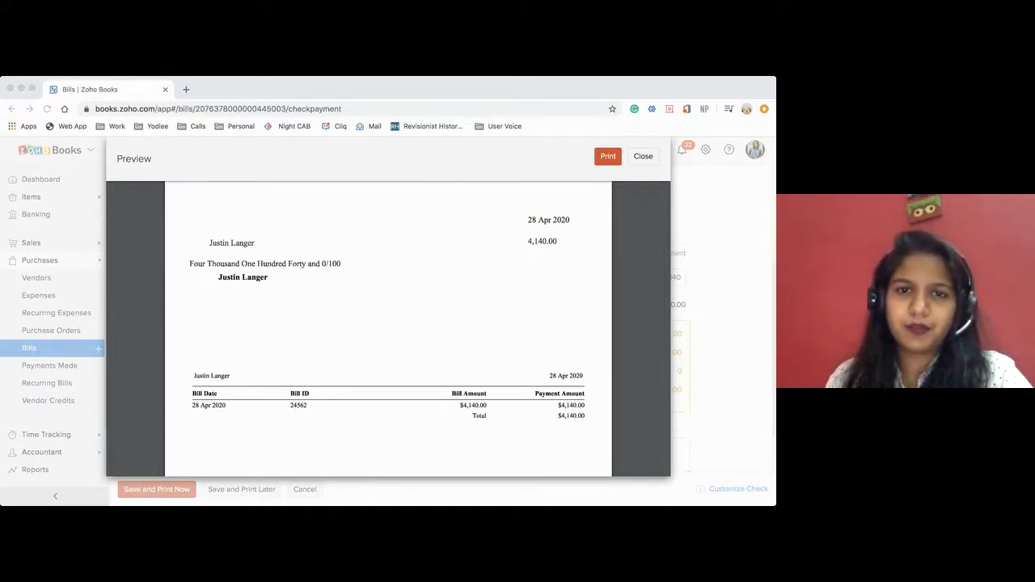
left_click(449, 227)
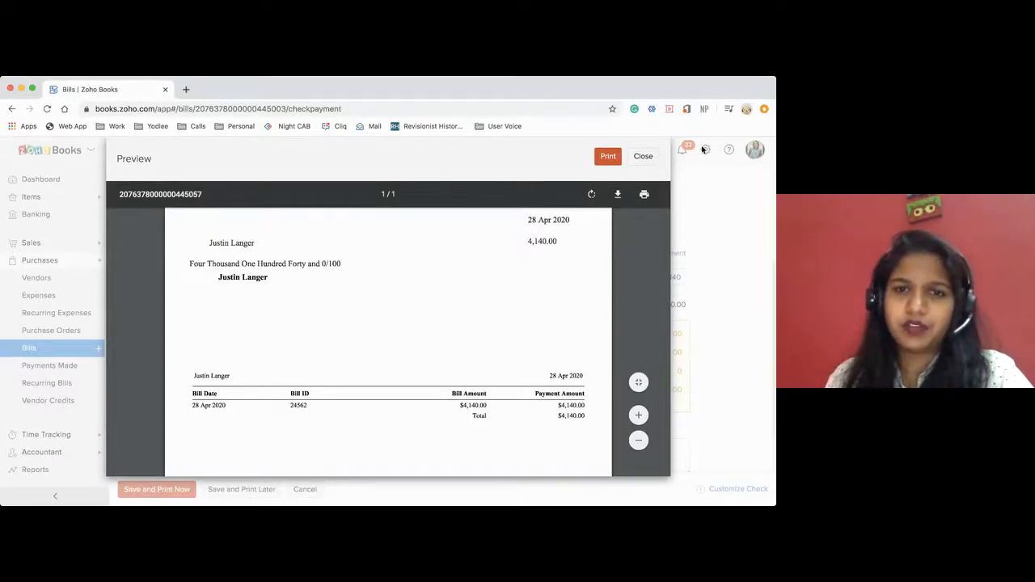
left_click(639, 158)
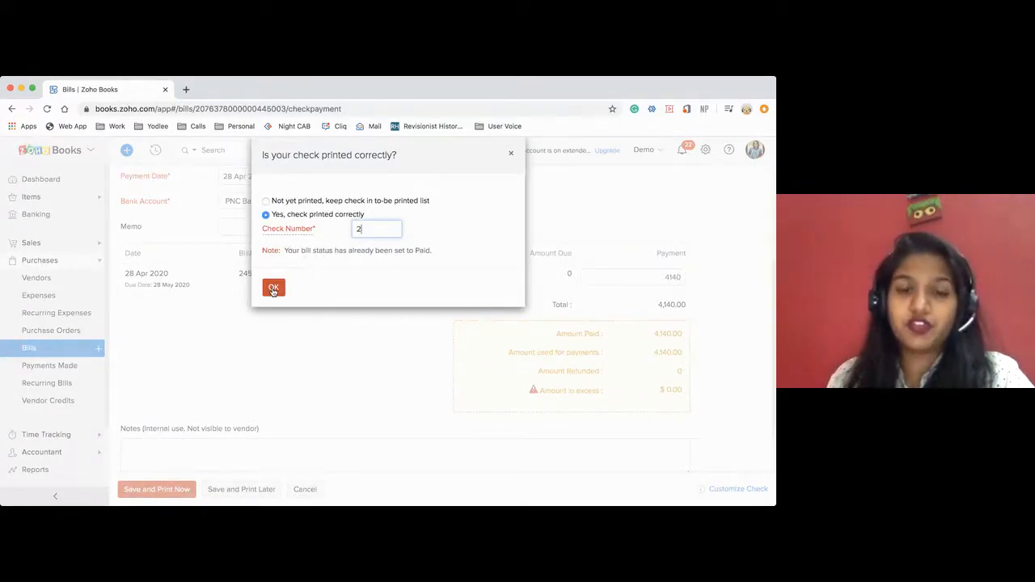
left_click(273, 289)
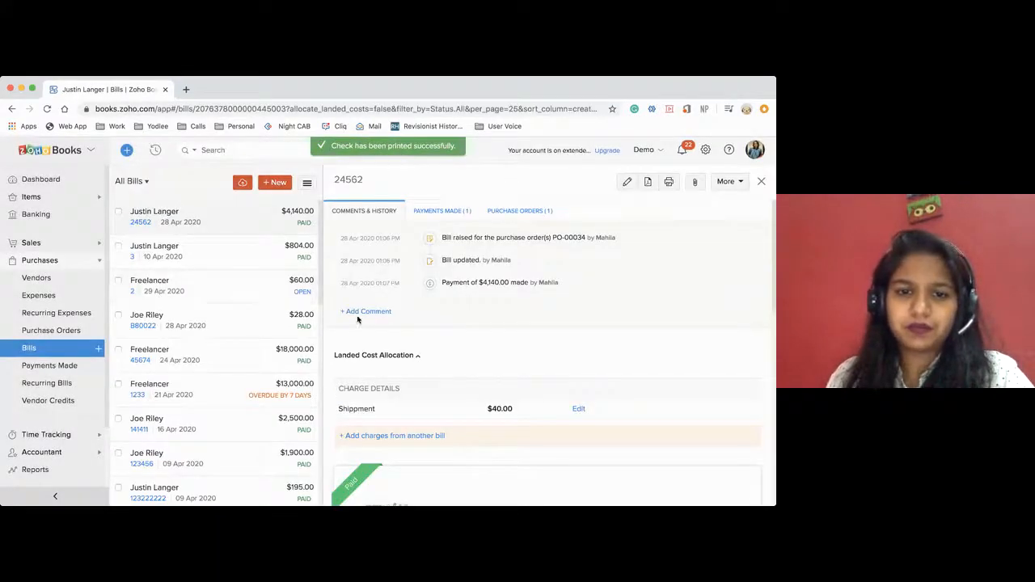
Review paid bill 24562 and its payments made, and open payment 61 to view the check.
scroll(451, 383, "down", 1)
scroll(451, 384, "down", 2)
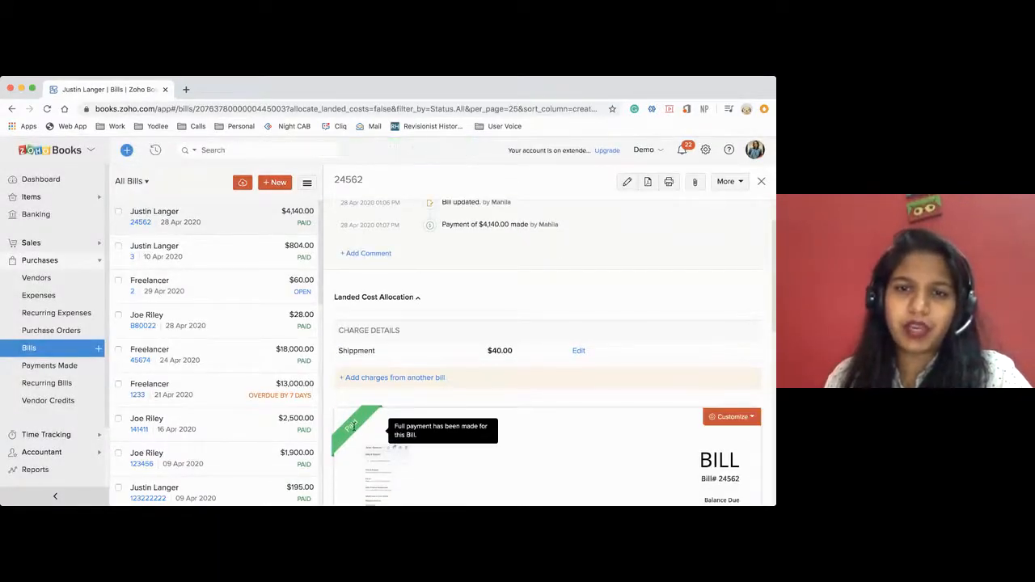
scroll(474, 322, "up", 3)
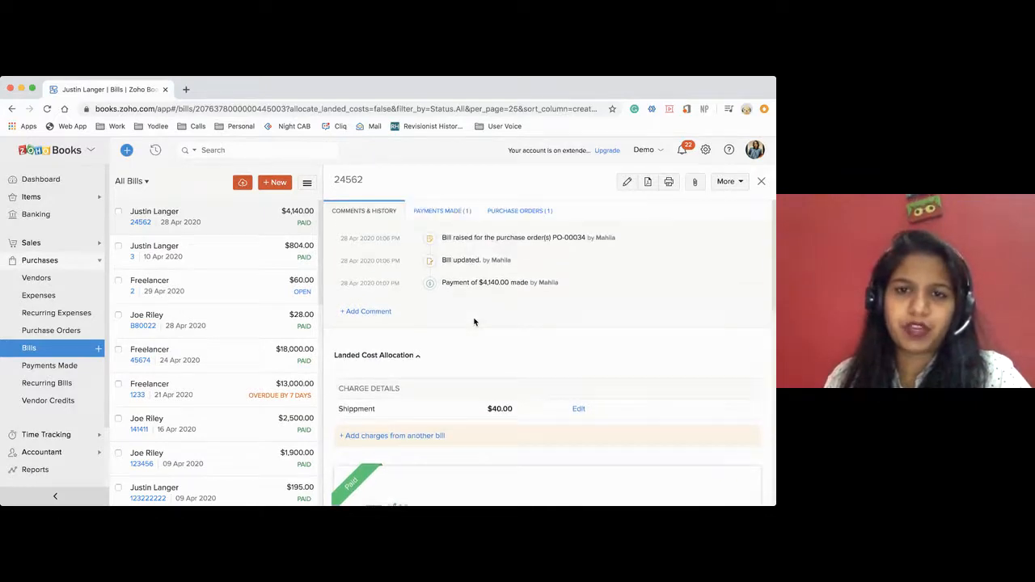
left_click(442, 212)
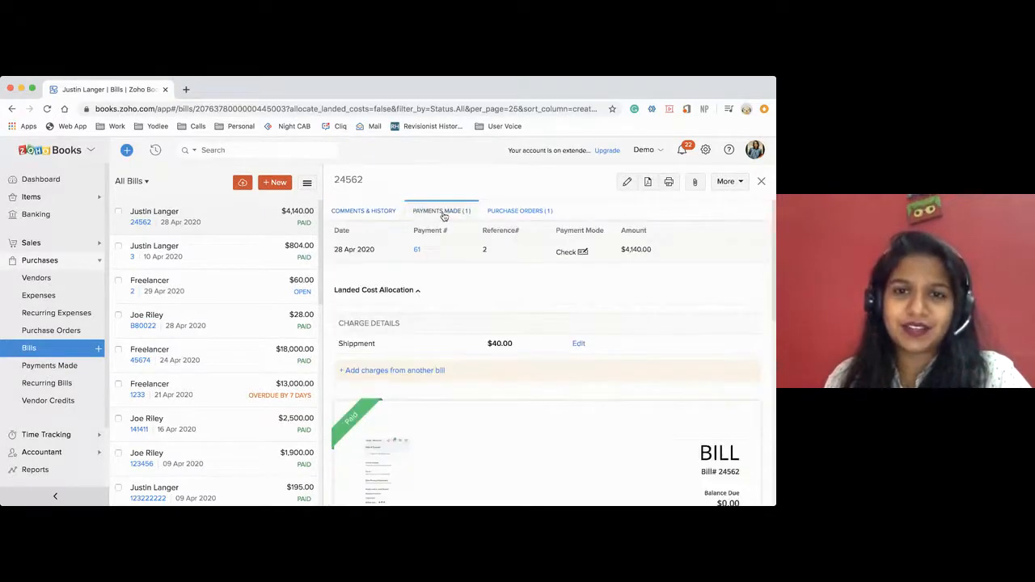
left_click(416, 250)
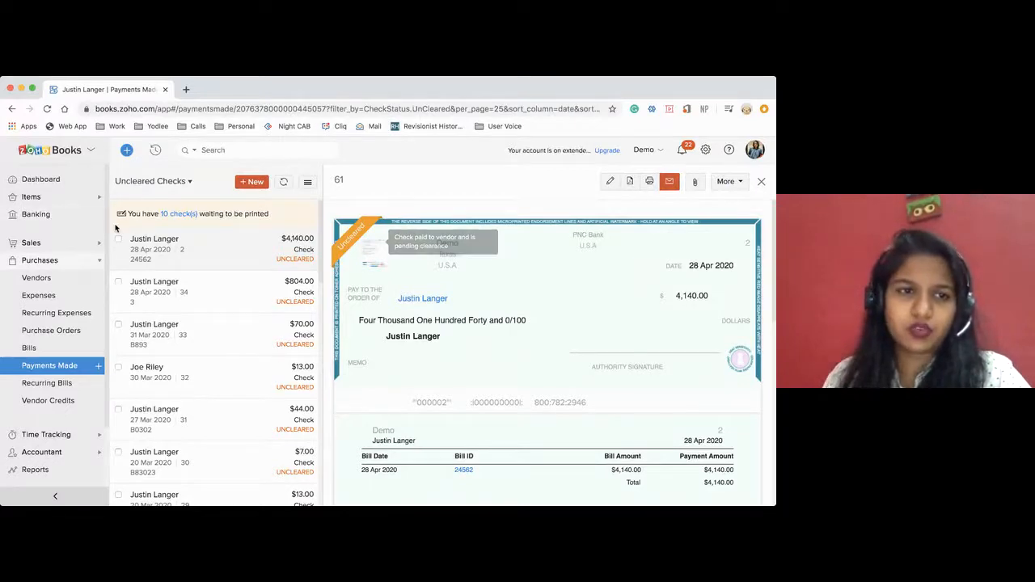
In PNC Bank's uncategorized transactions, select the $4,140.00 vendor payment as a match for the 29 Apr 2020 $4,000.00 withdrawal.
left_click(55, 217)
scroll(277, 310, "down", 5)
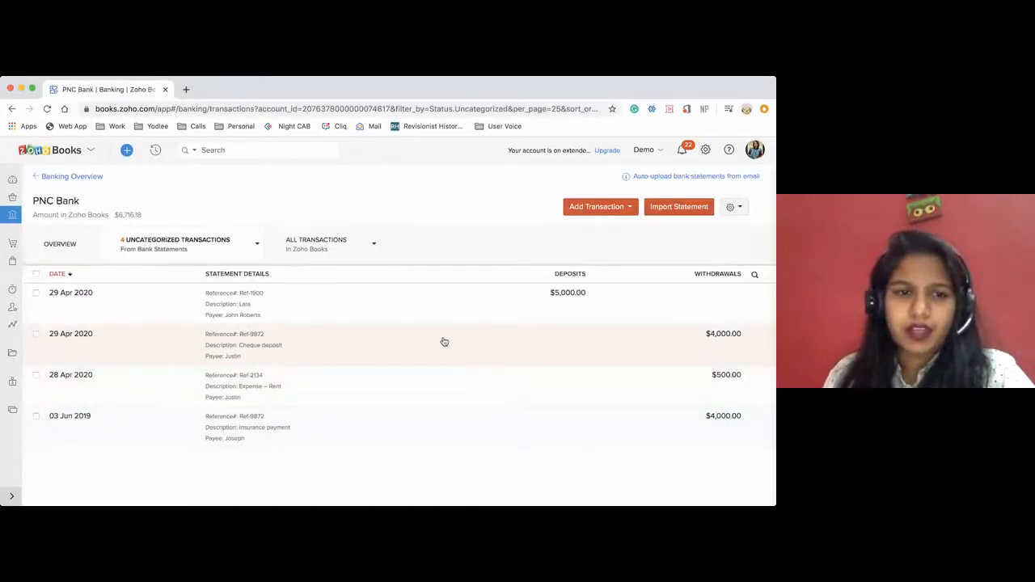
left_click(444, 342)
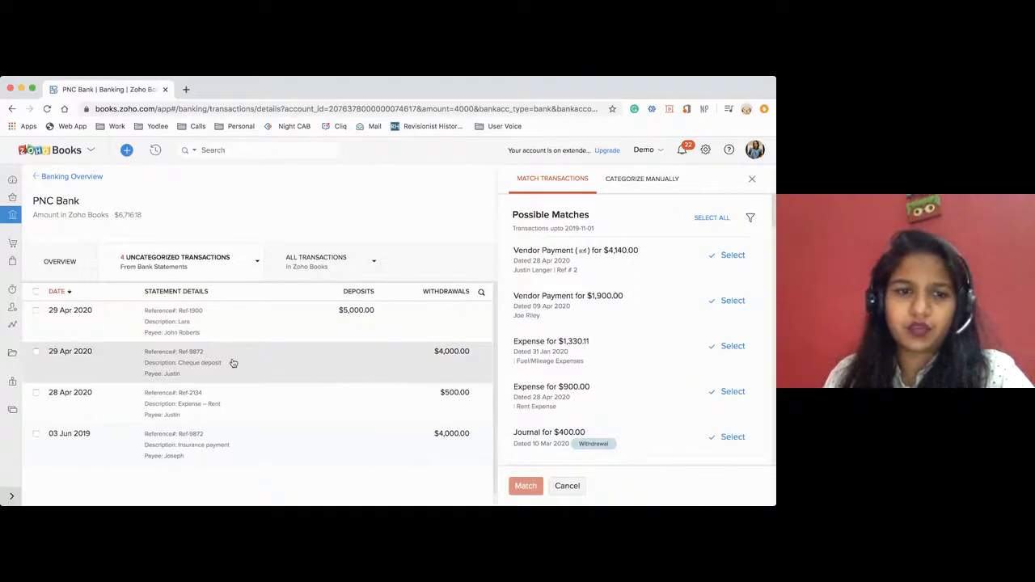
double_click(551, 251)
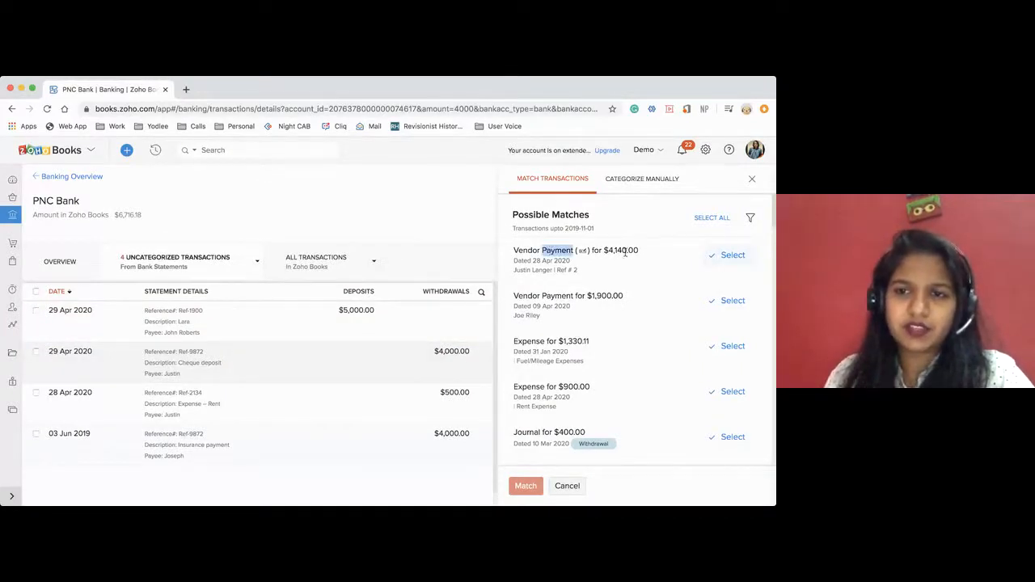
left_click(722, 257)
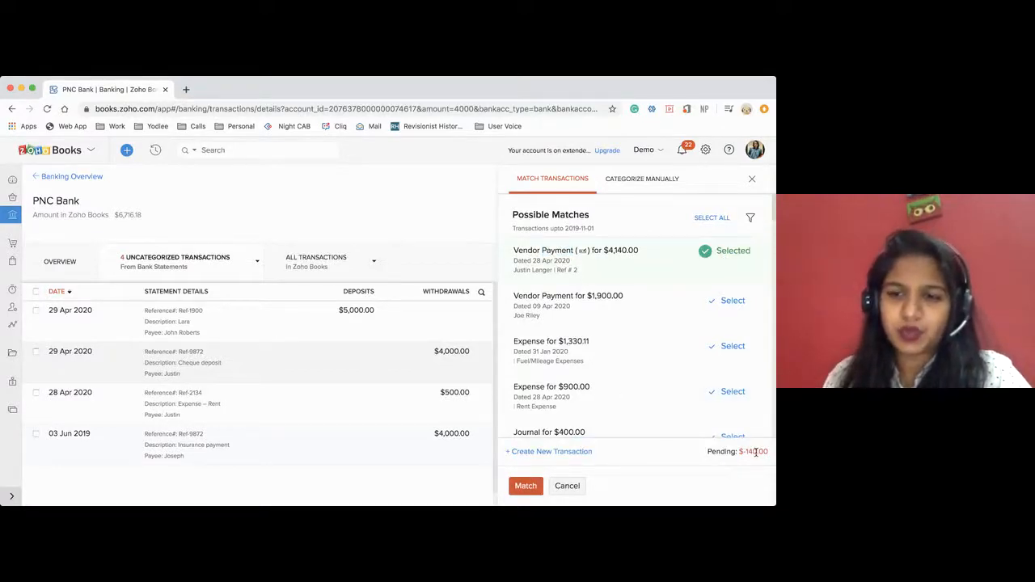
Create a $140.00 deposit dated 29 Apr 2020 under Shipping Charge and try to match it with the vendor payment to the withdrawal.
left_click(562, 457)
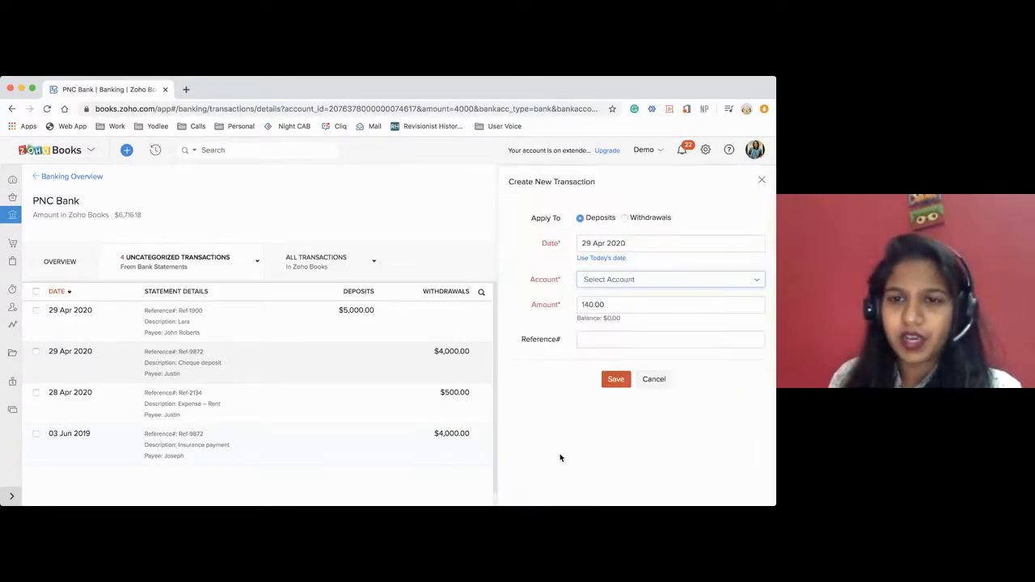
left_click(605, 280)
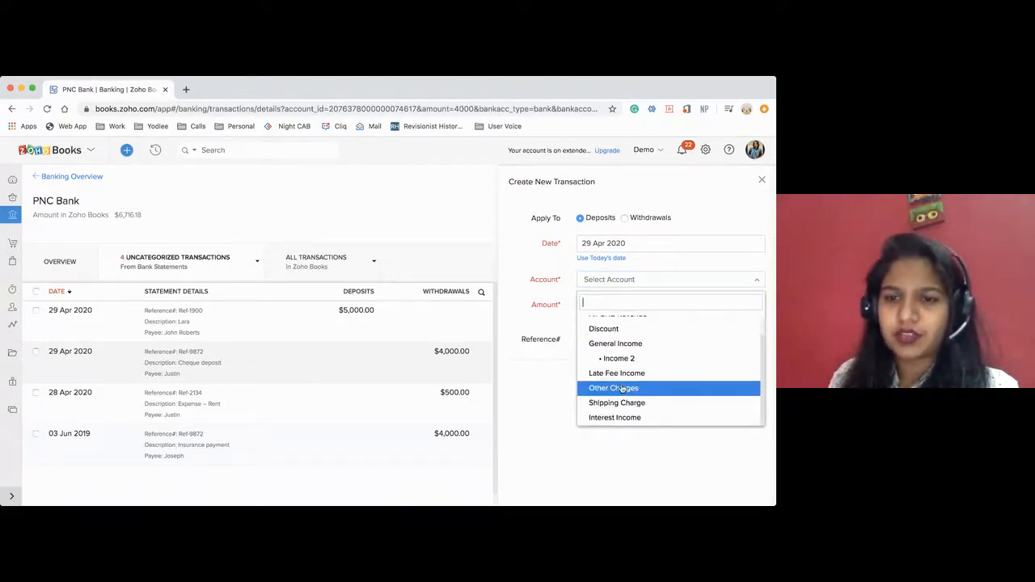
left_click(616, 403)
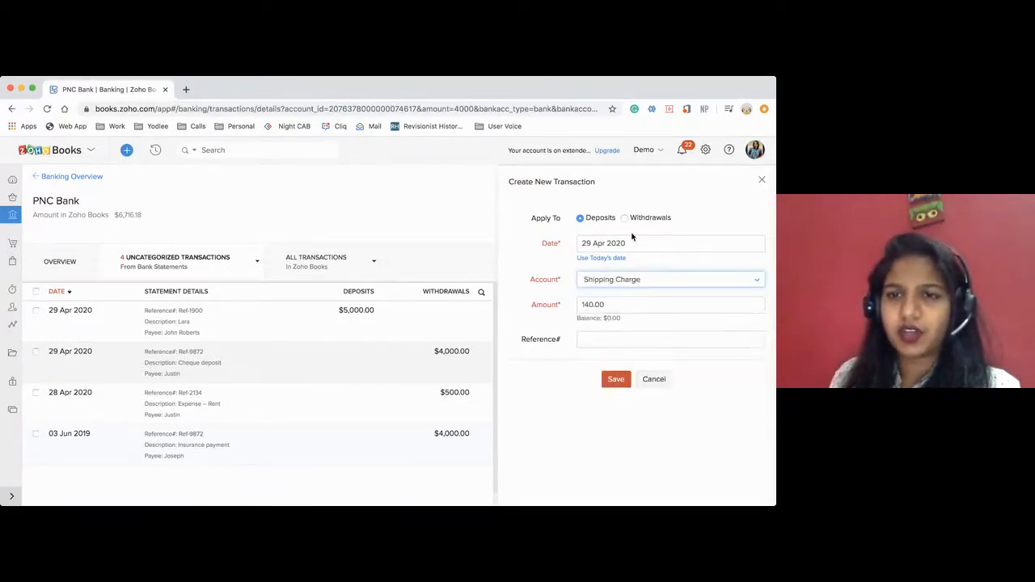
left_click(614, 379)
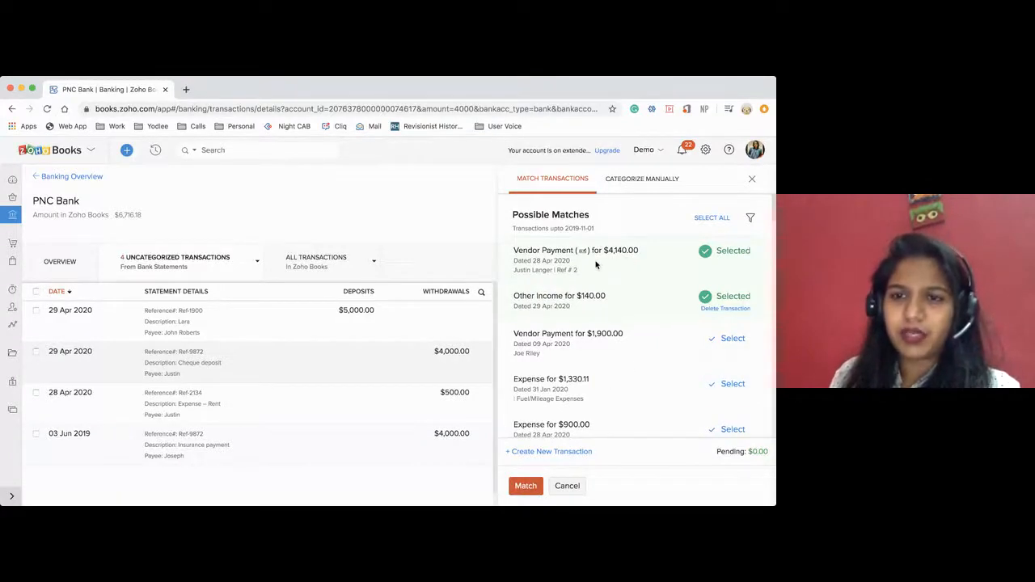
left_click(524, 487)
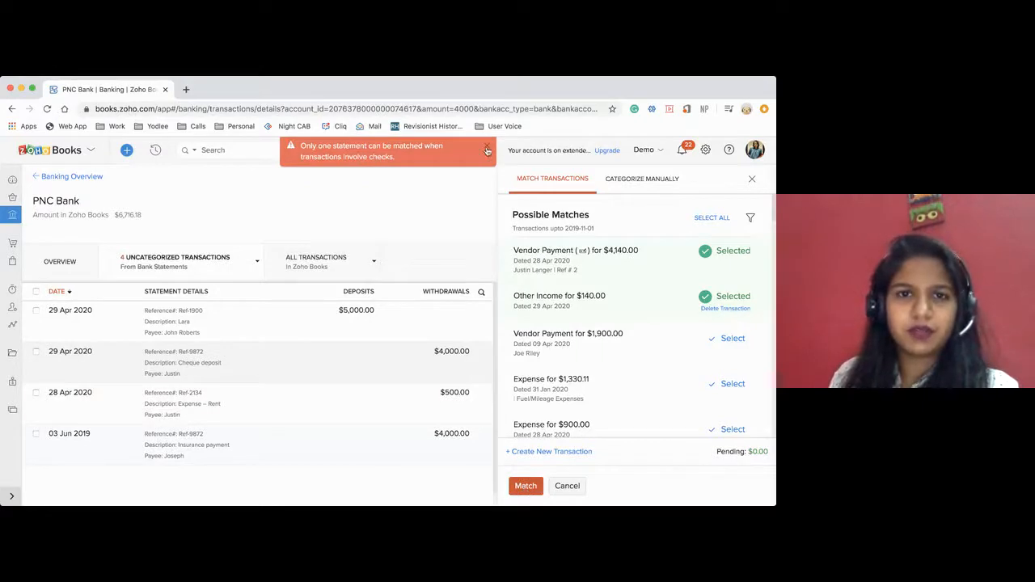
left_click(488, 150)
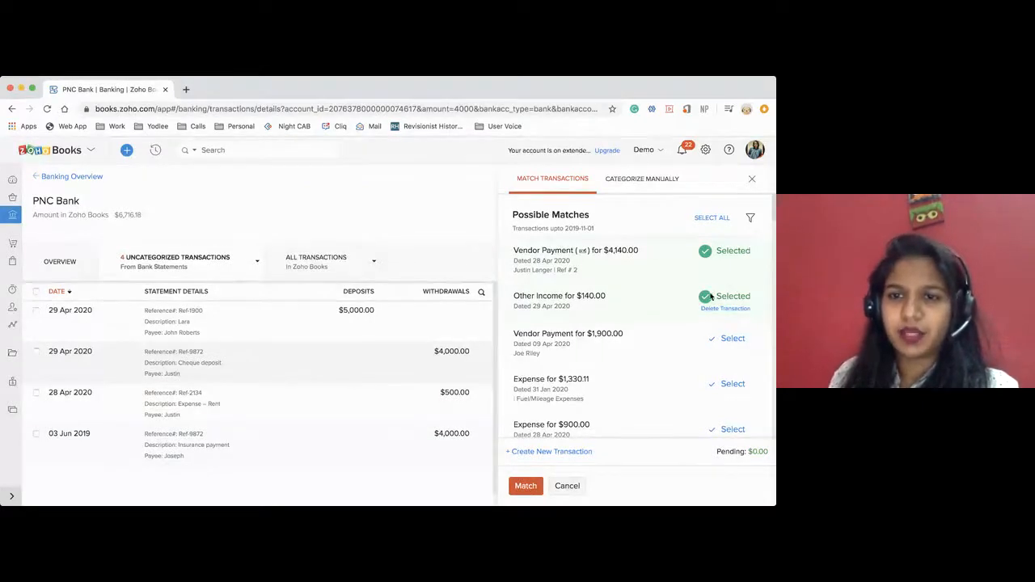
Delete the $140.00 transaction created for the match and cancel matching the withdrawal.
left_click(718, 310)
left_click(331, 177)
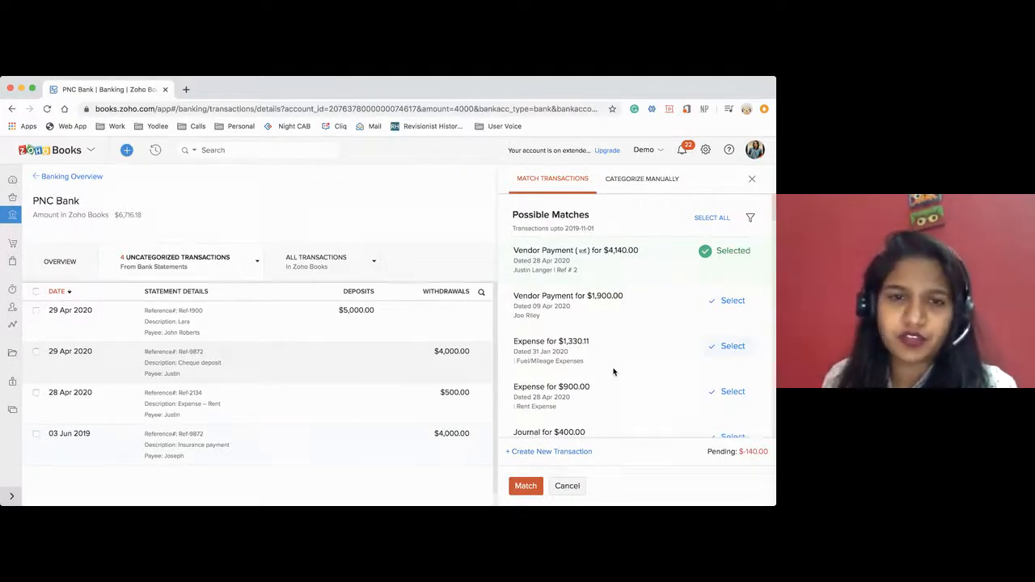
left_click(15, 243)
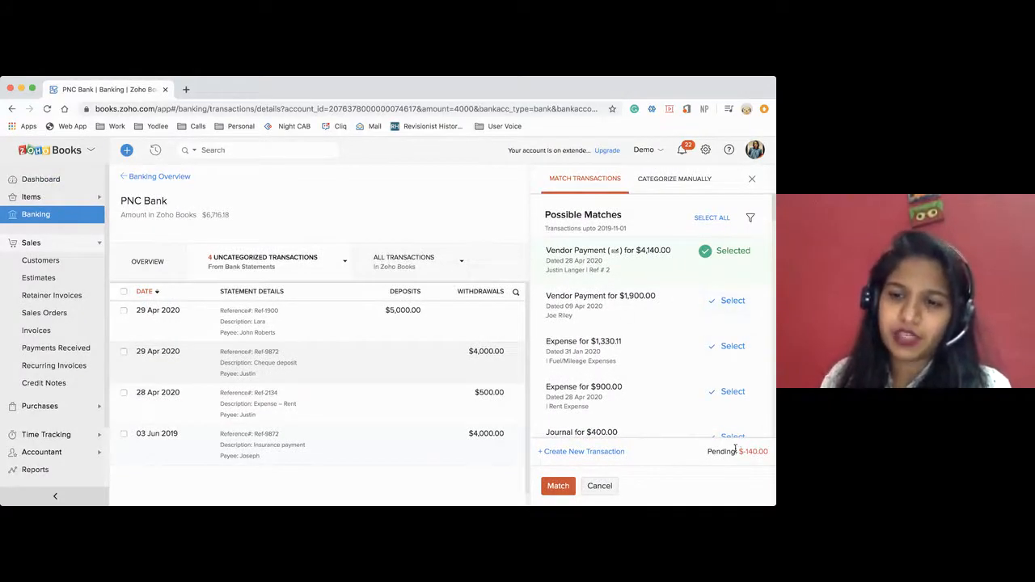
left_click(600, 487)
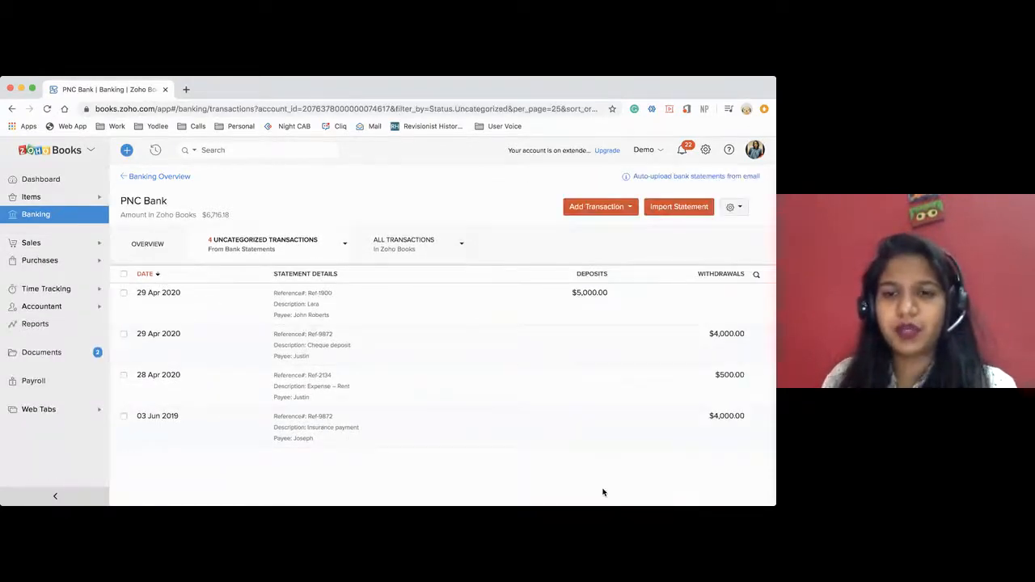
Open the uncleared check payment for bill 24562 from the payments made and look through its details.
left_click(51, 264)
left_click(40, 348)
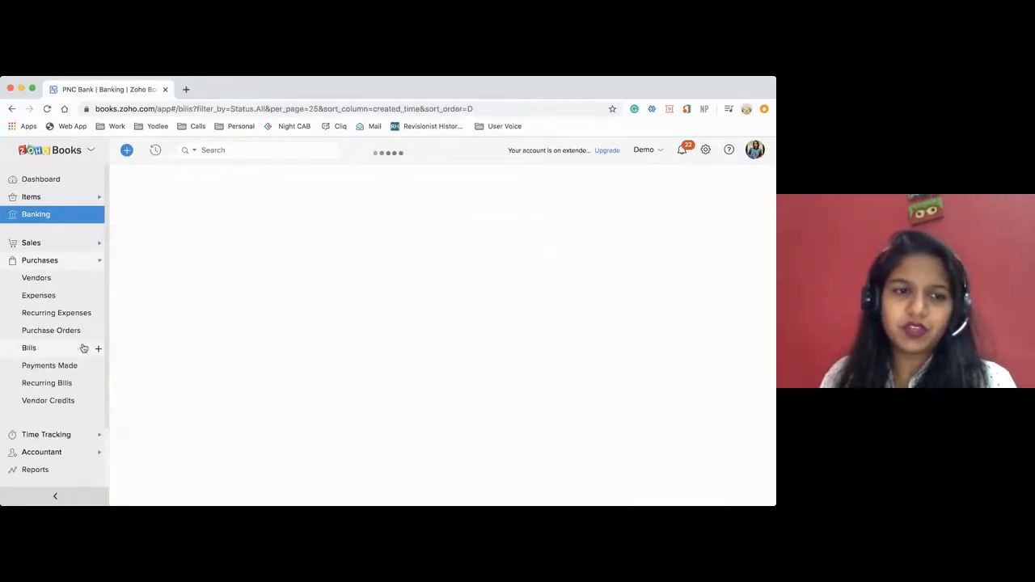
left_click(44, 366)
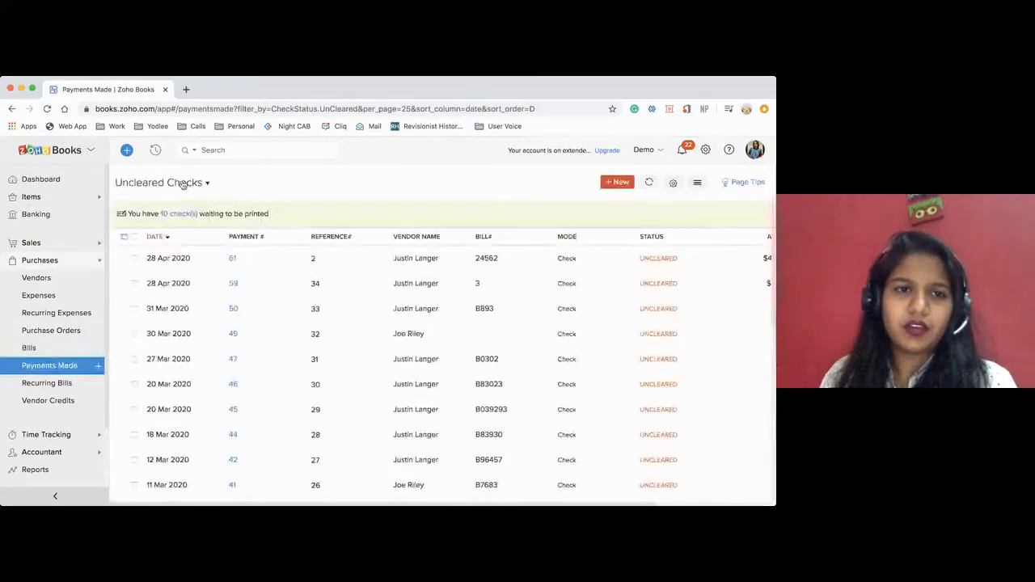
left_click(502, 267)
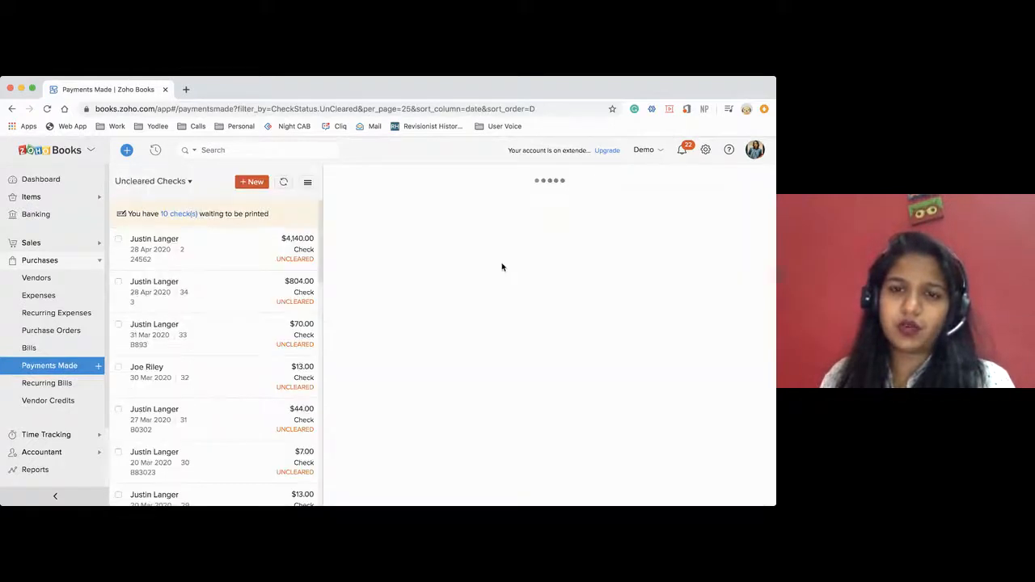
scroll(510, 404, "down", 5)
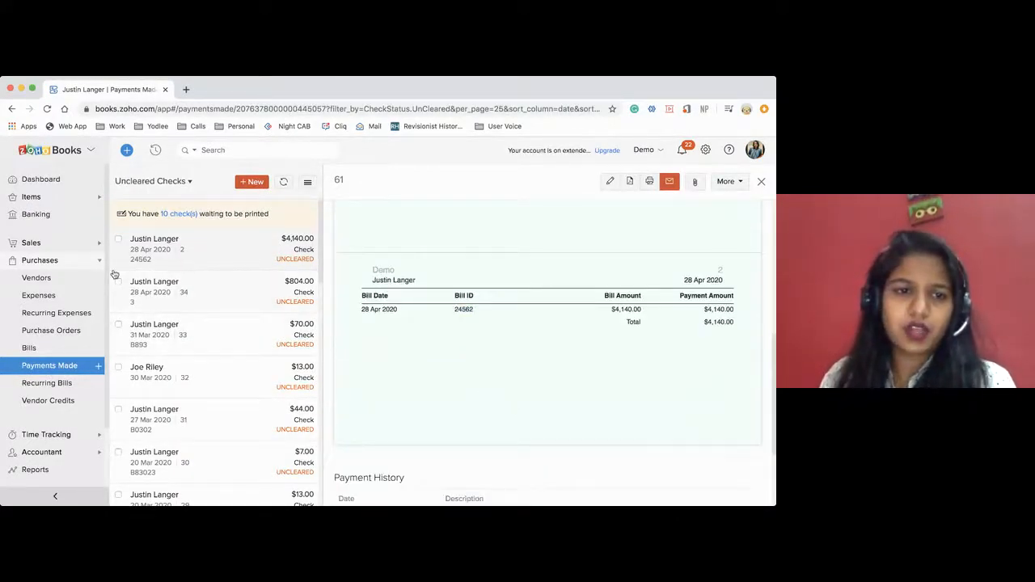
Record a check payment for the full $60.00 of Freelancer's bill 2 from Capital One, saved for printing at another time.
left_click(29, 347)
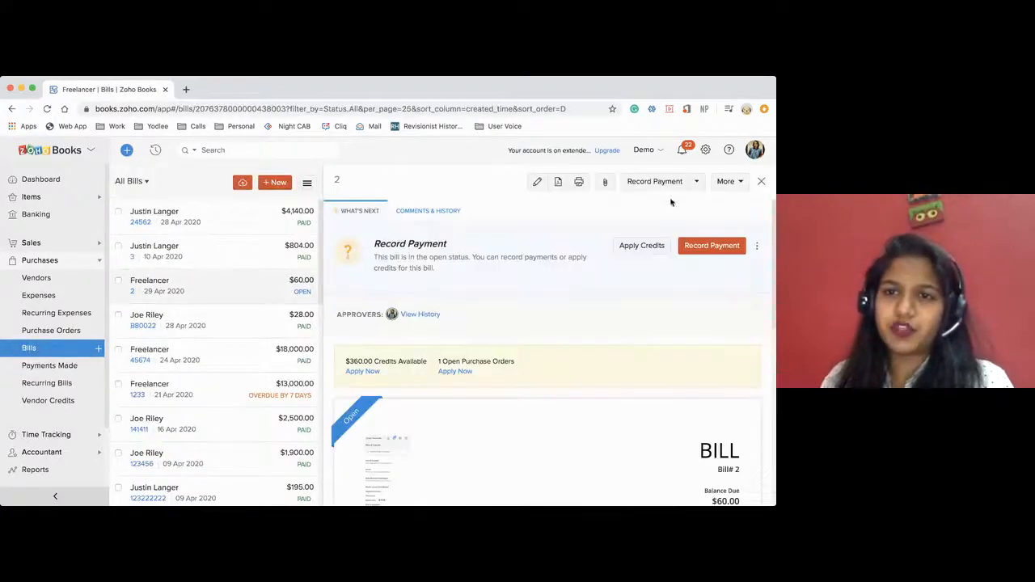
left_click(694, 184)
left_click(664, 217)
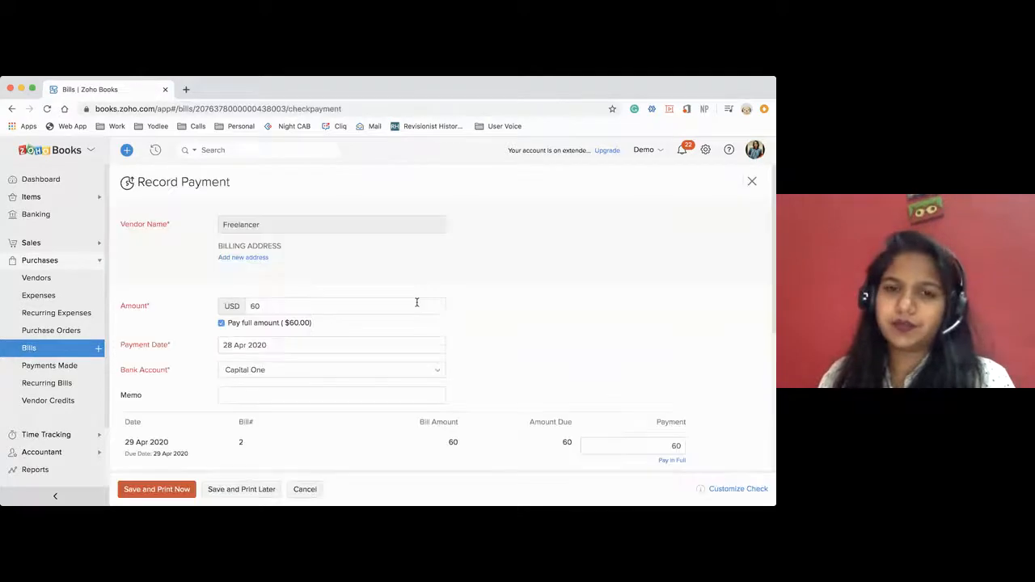
scroll(308, 396, "down", 3)
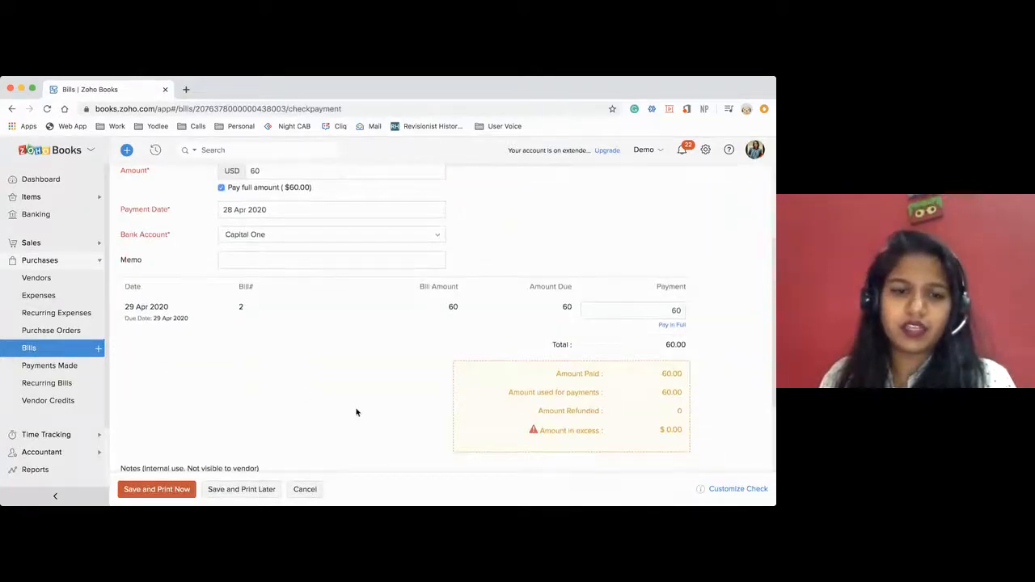
scroll(339, 420, "down", 3)
left_click(228, 490)
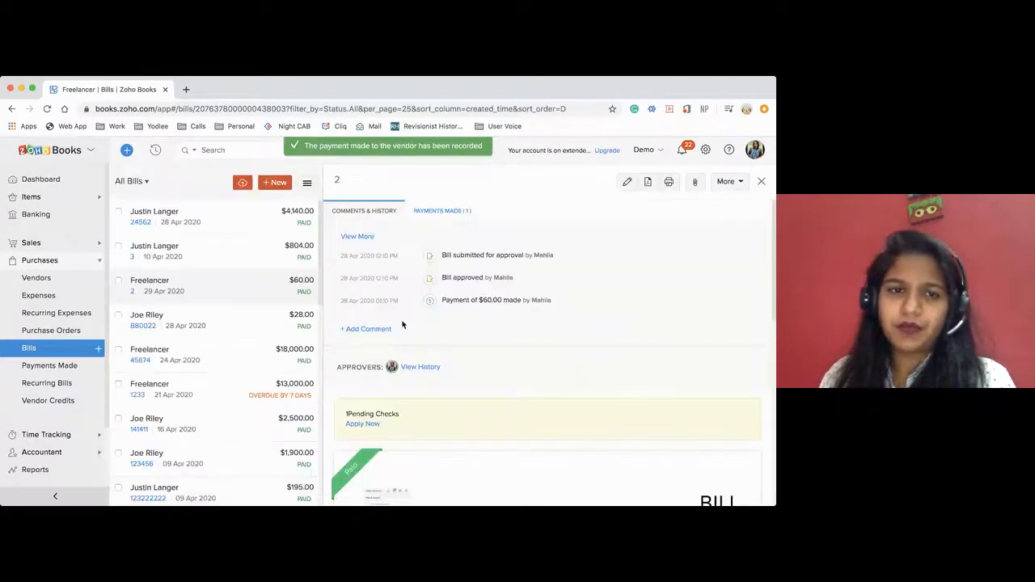
Filter the payments made to To Be Printed Checks and open Freelancer's payment for bill 2.
left_click(37, 369)
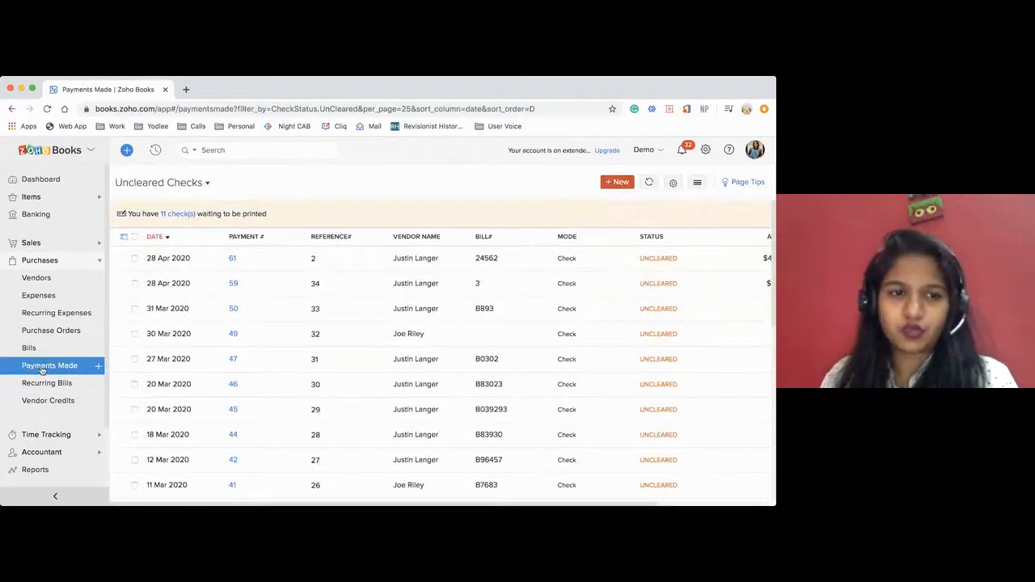
left_click(182, 186)
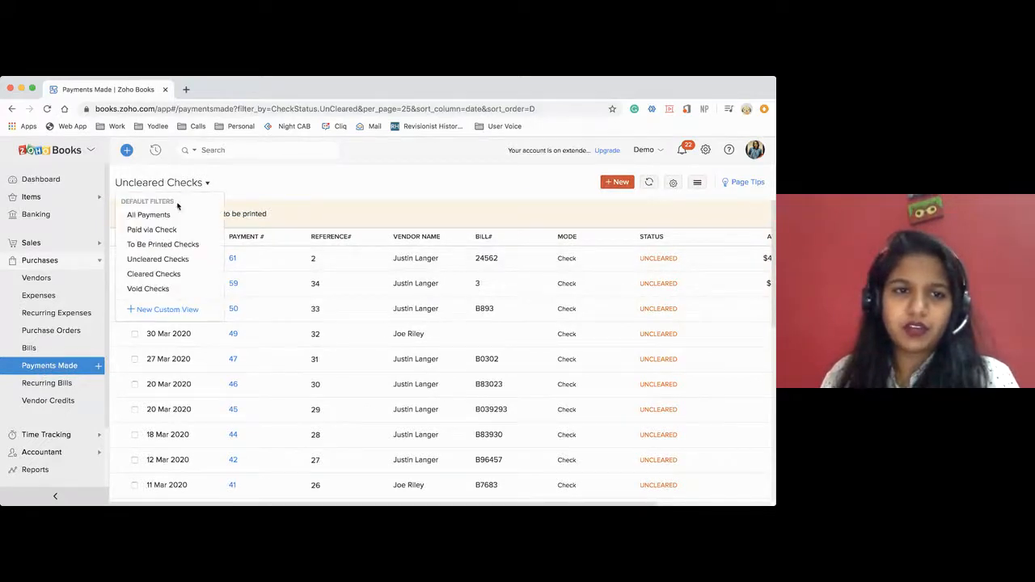
left_click(164, 245)
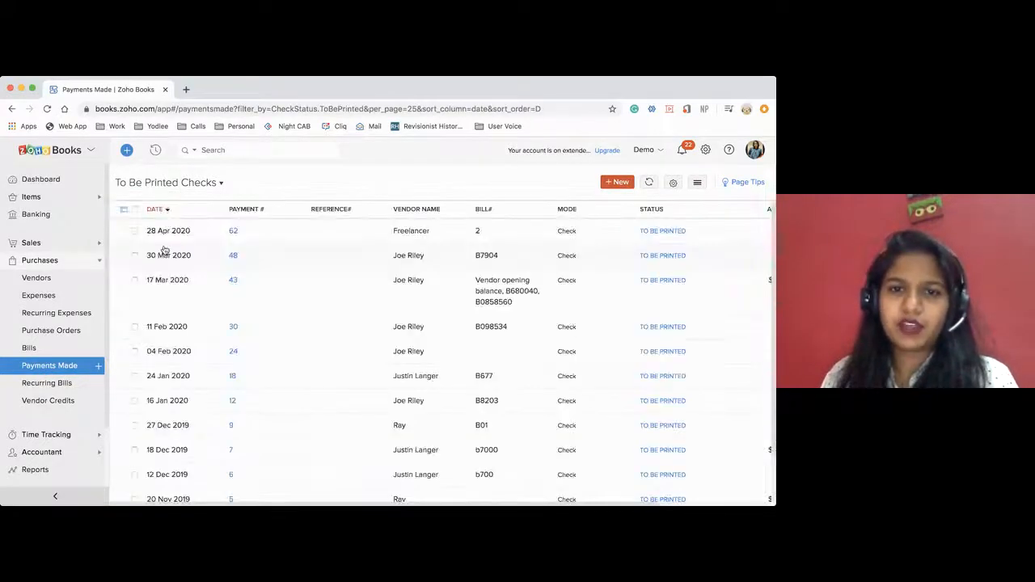
left_click(297, 234)
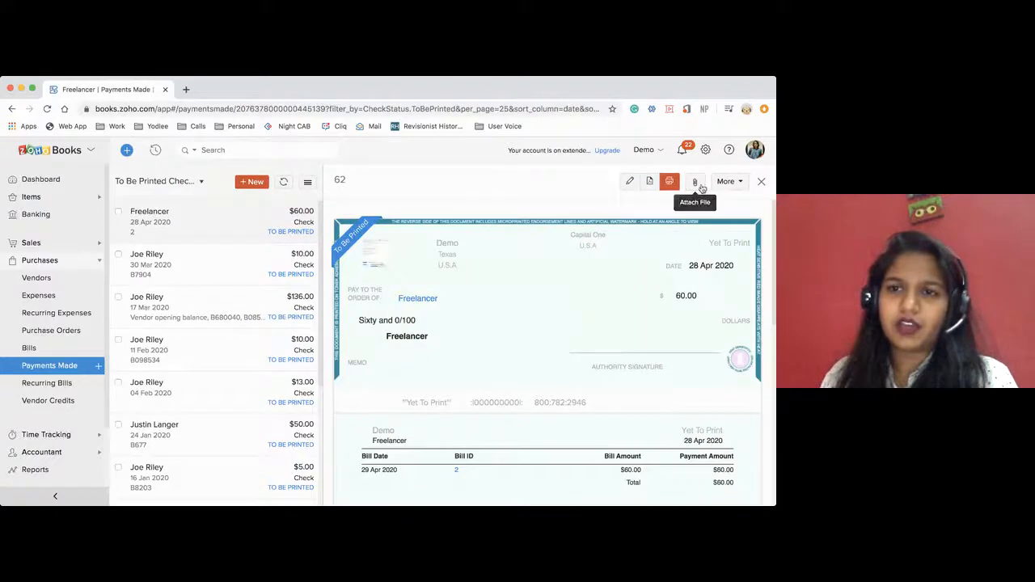
Preview the $60.00 check for printing, close the preview and confirm it printed correctly with check number 35.
left_click(669, 182)
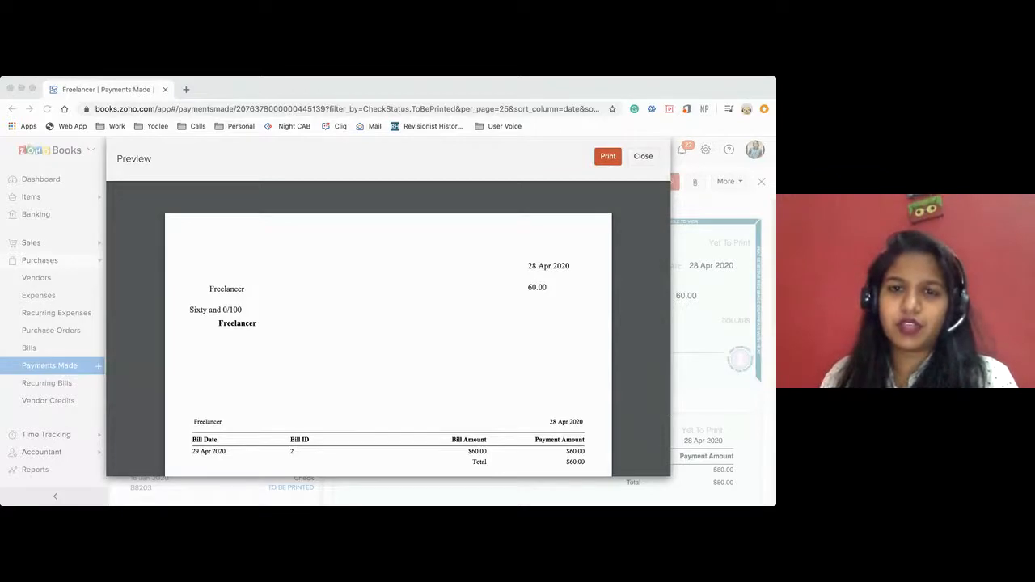
left_click(644, 157)
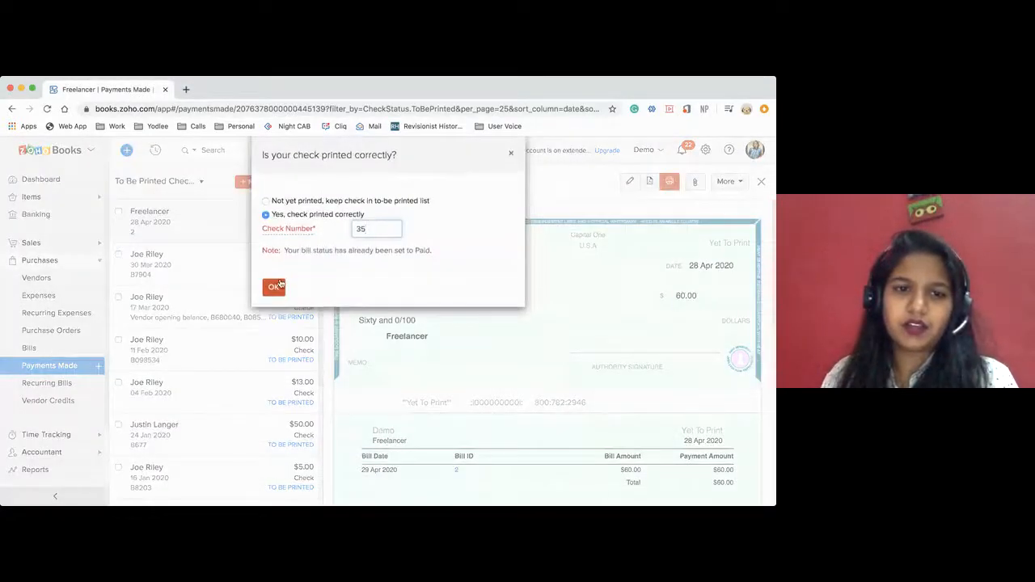
left_click(273, 287)
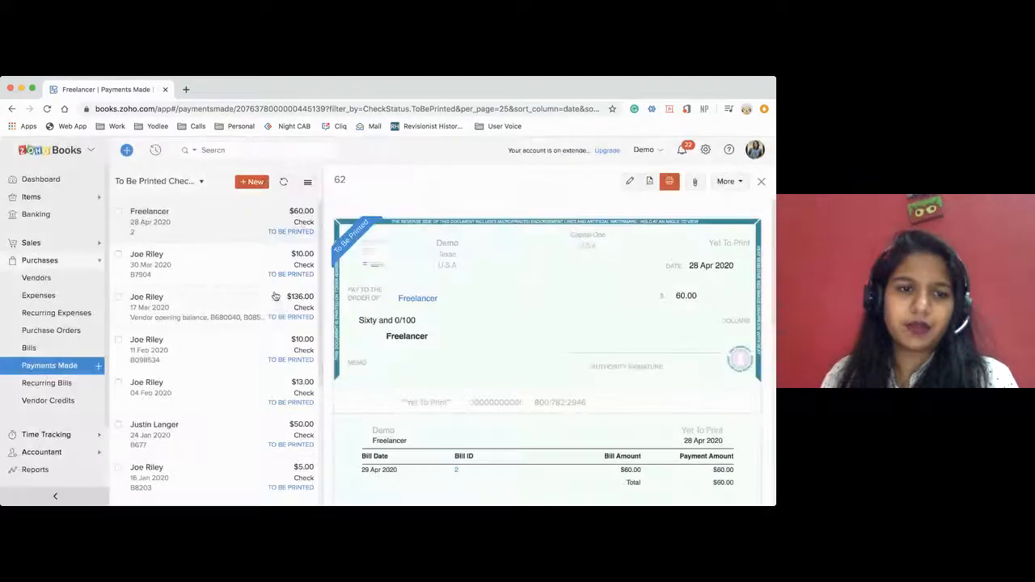
Open Freelancer's overdue bill 1233 and look at its payment options, including Pay via ACH.
left_click(29, 349)
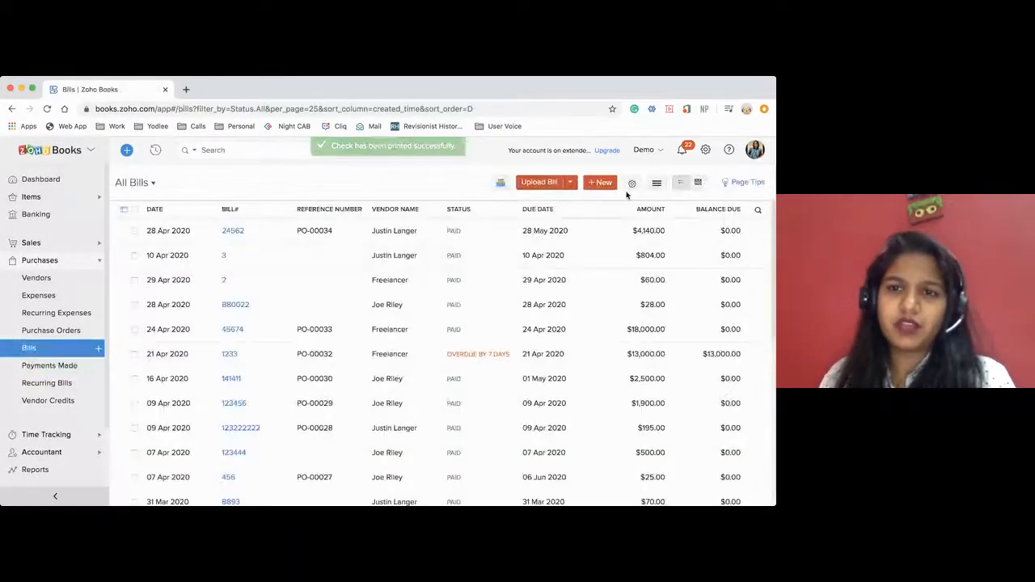
left_click(391, 356)
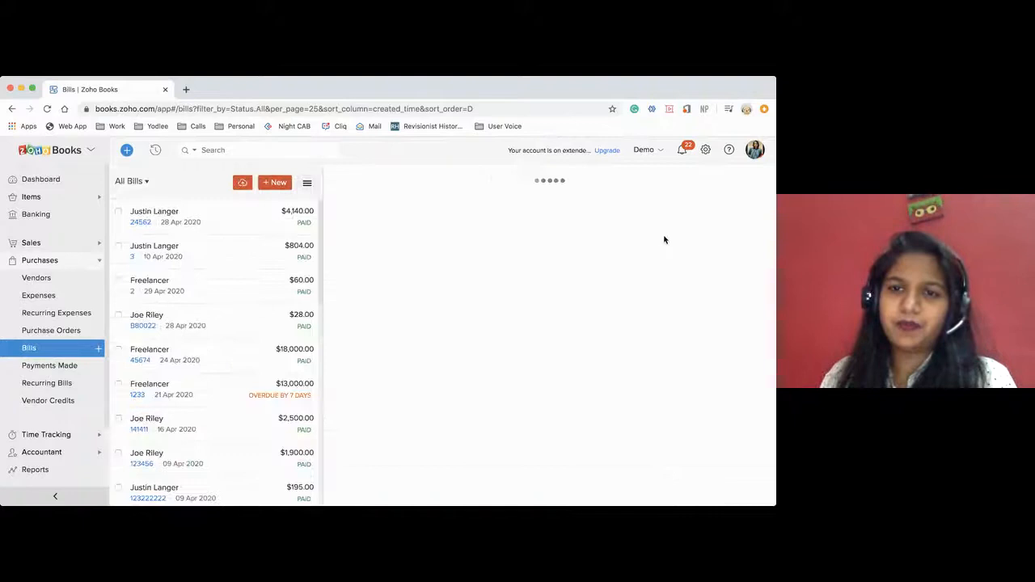
left_click(696, 182)
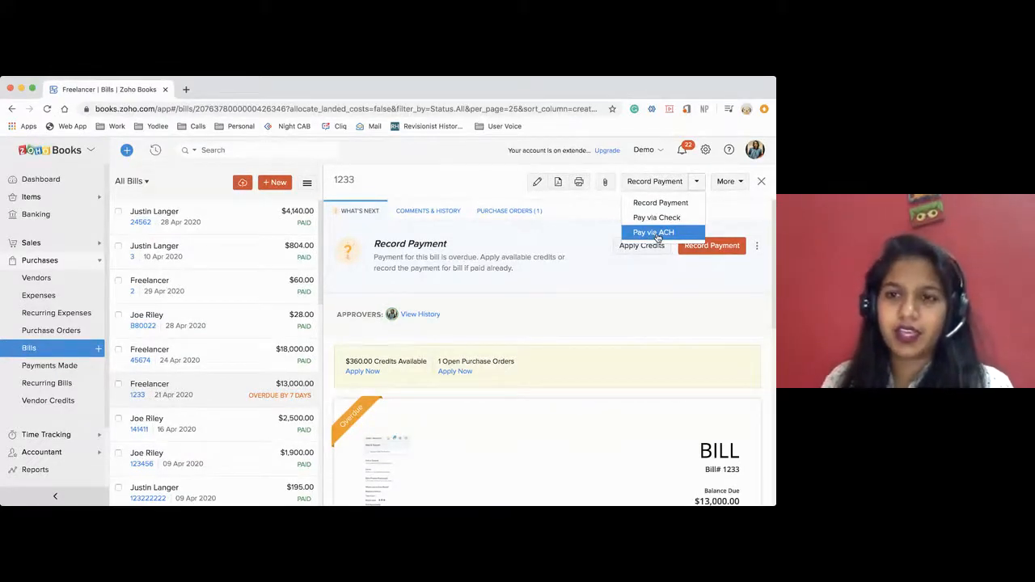
Look through the online payment settings for customer payment gateways, then the Forte gateway for vendor payments.
left_click(705, 149)
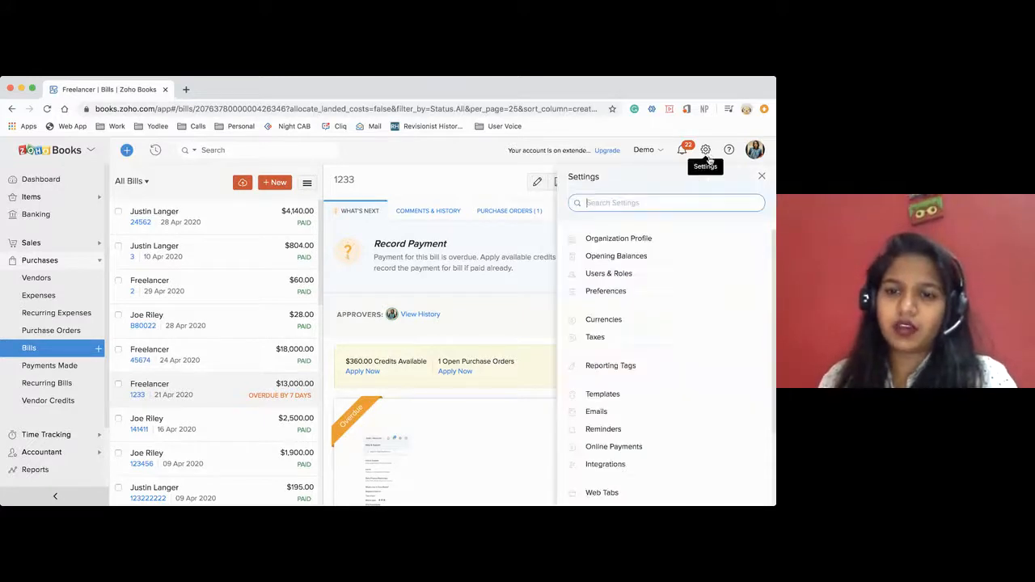
left_click(620, 446)
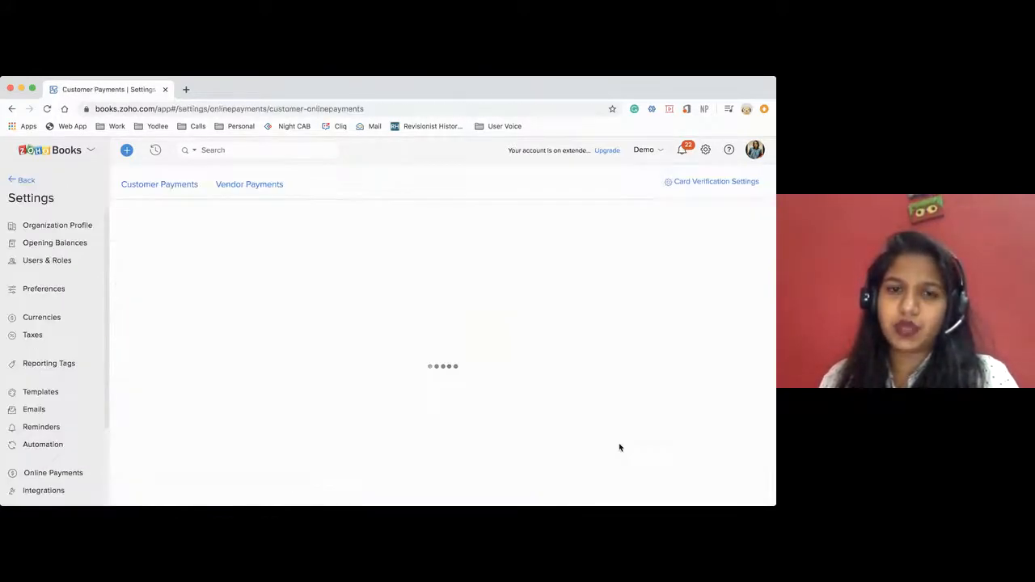
scroll(619, 447, "down", 5)
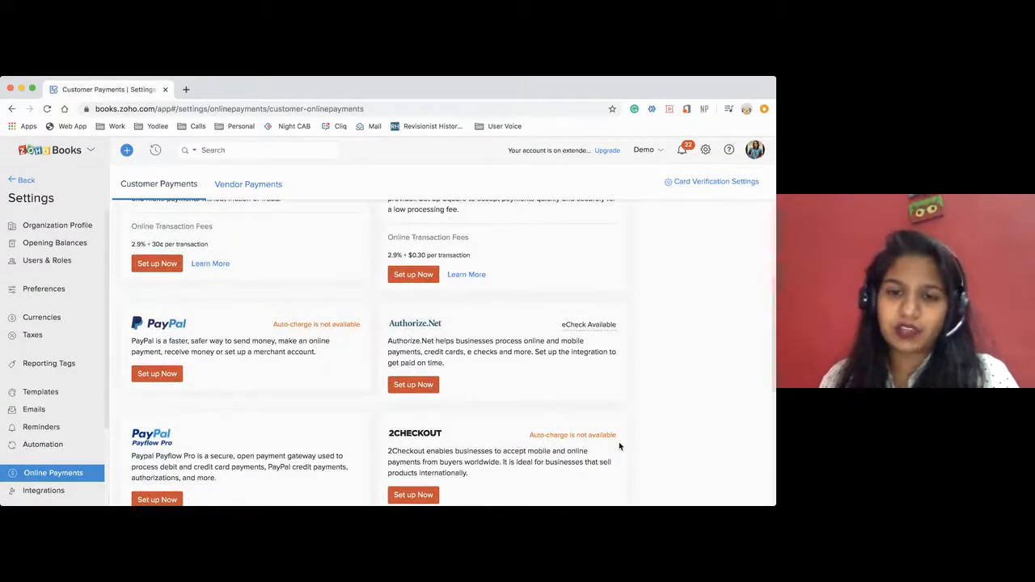
scroll(620, 445, "down", 2)
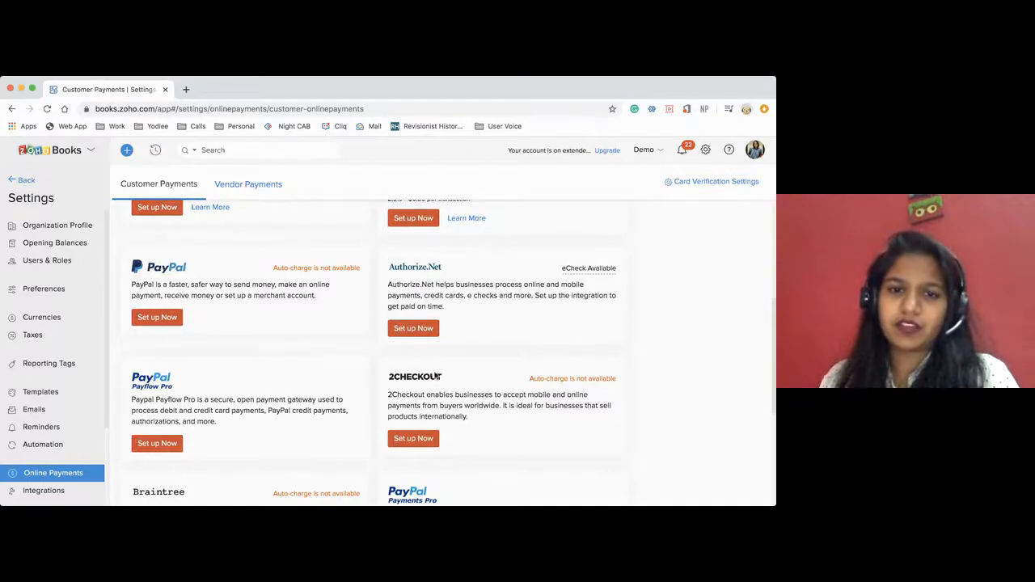
scroll(488, 357, "down", 3)
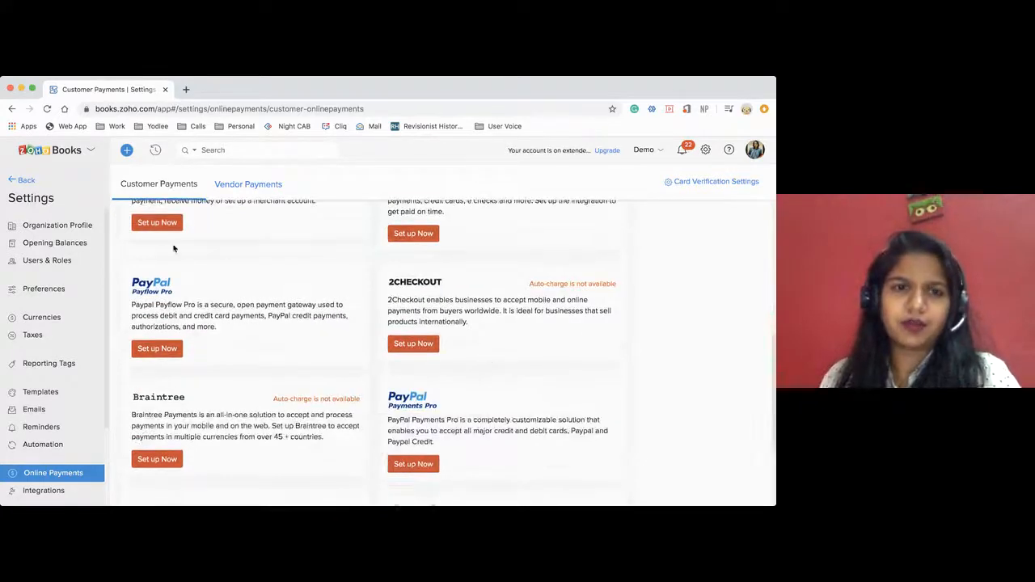
left_click(225, 188)
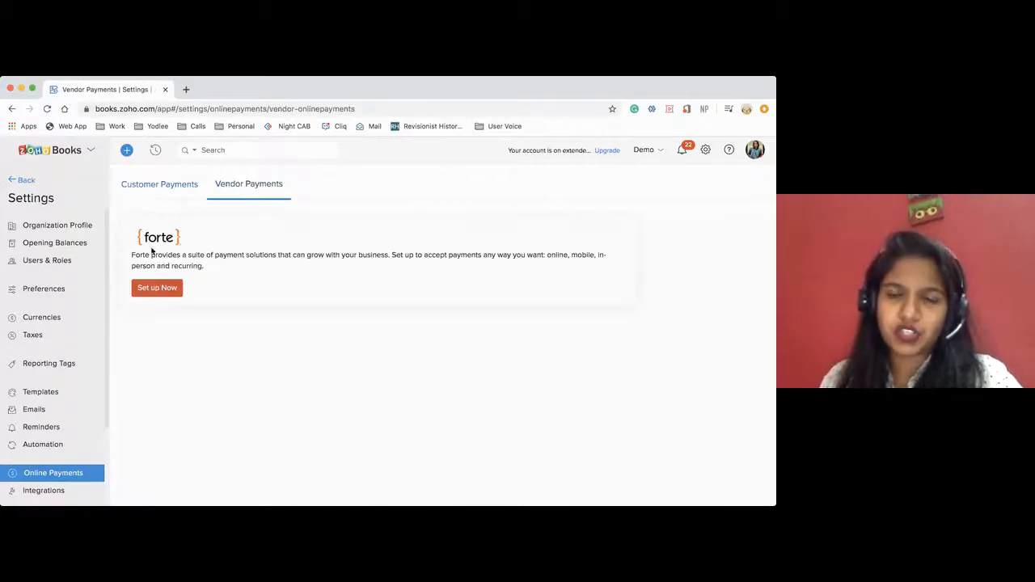
left_click_drag(131, 256, 223, 257)
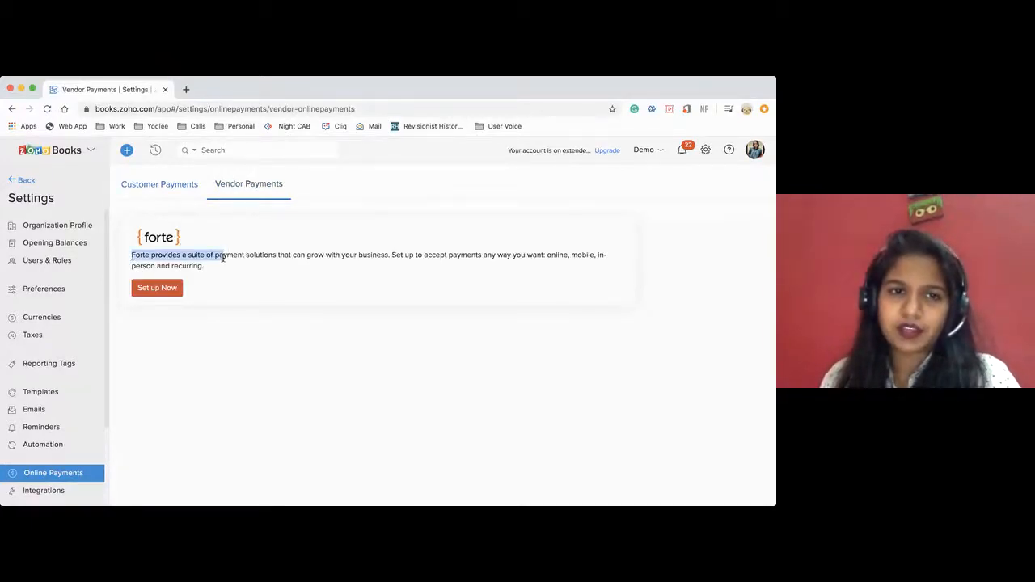
Examine the Forte gateway setup form for vendor payments, close it without saving and leave the settings.
left_click(180, 288)
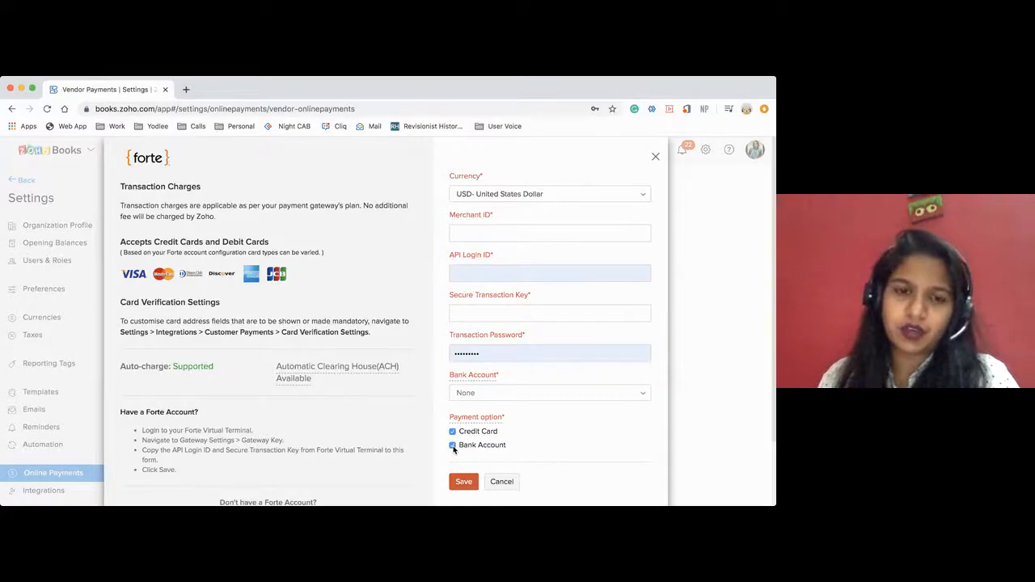
left_click(499, 483)
left_click(158, 293)
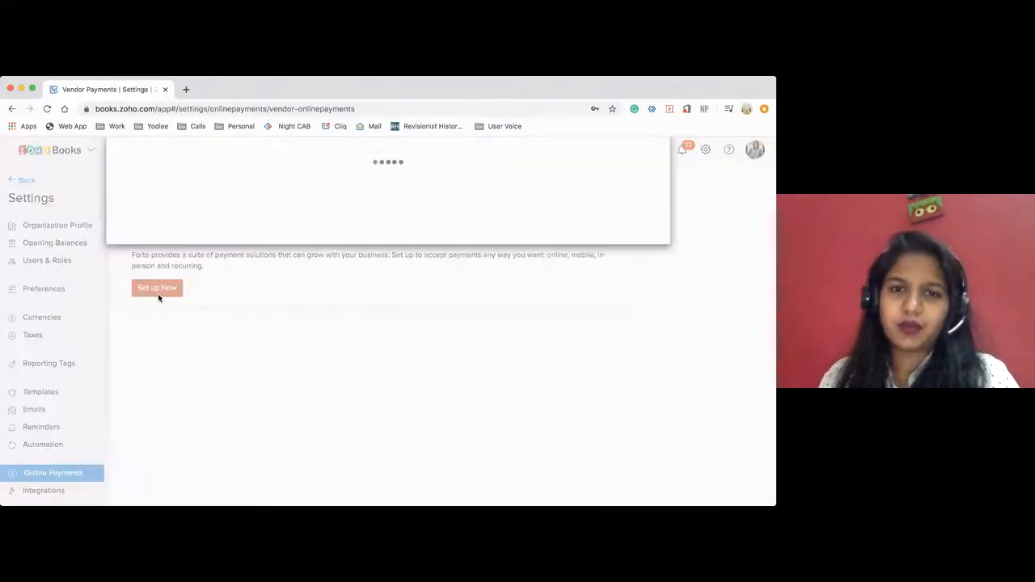
left_click(655, 158)
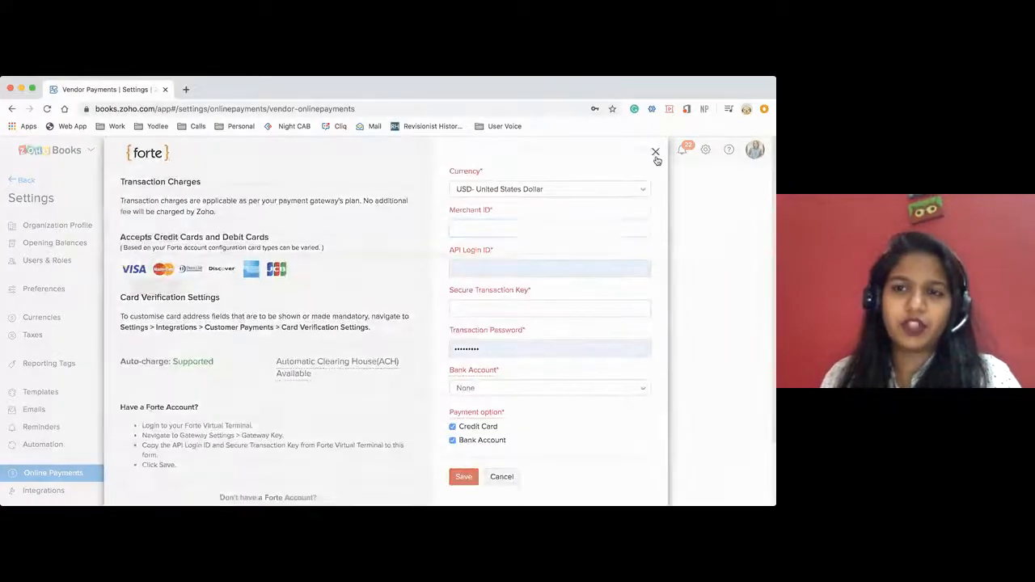
left_click(18, 181)
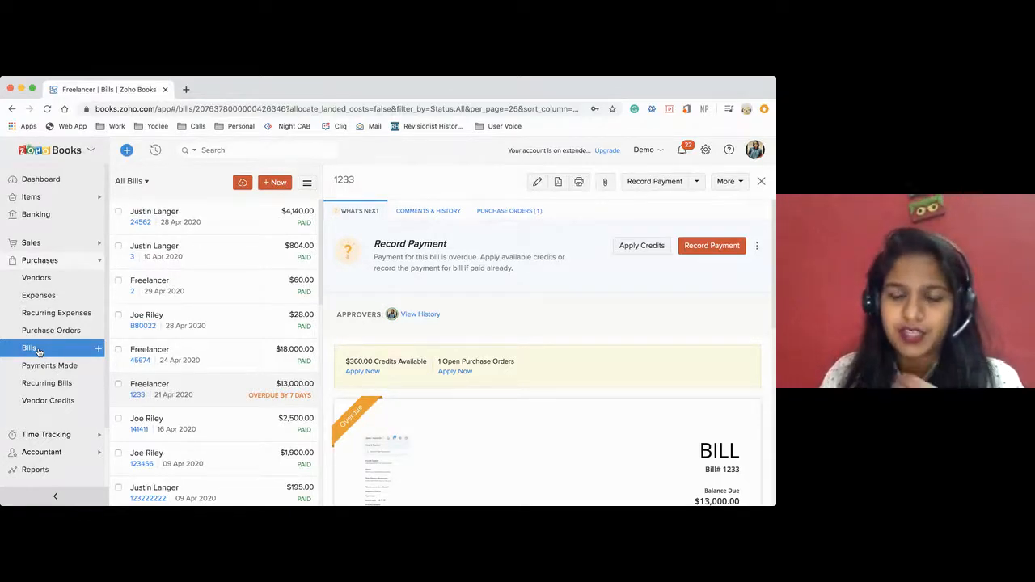
Search the items for "com", open Computer - Monitor and check its stock on hand.
left_click(31, 197)
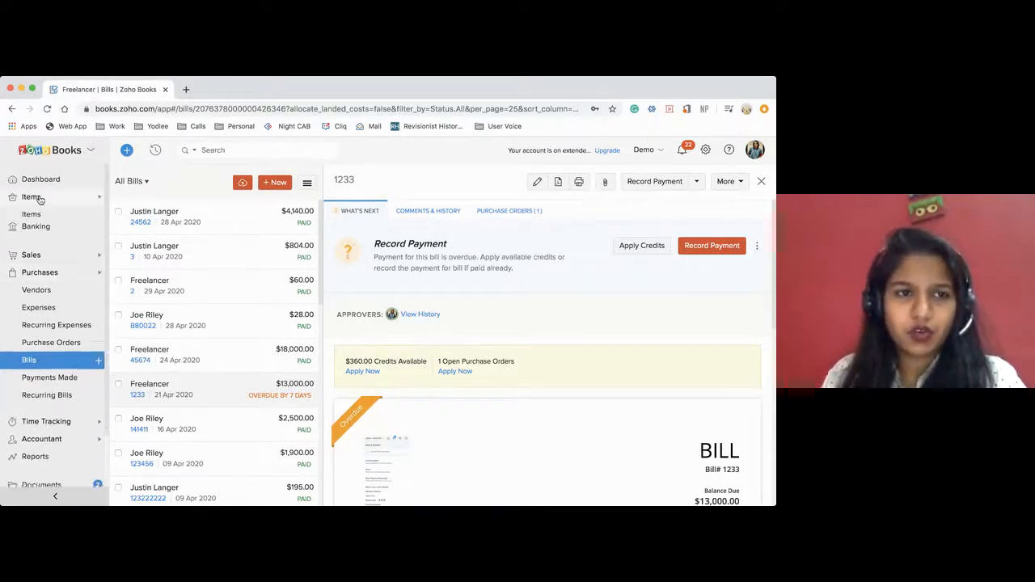
left_click(53, 214)
left_click(250, 150)
type("com")
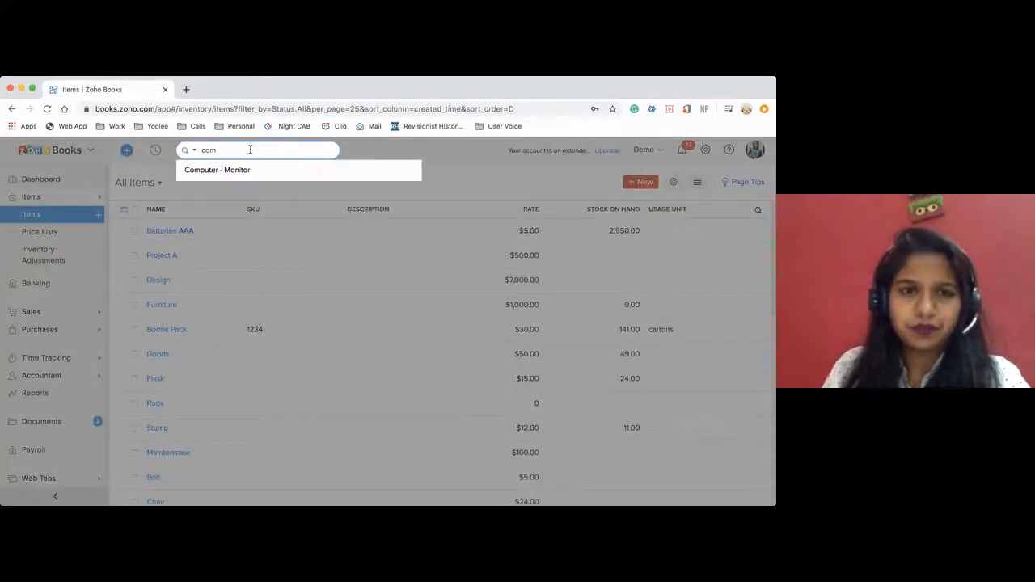
left_click(242, 170)
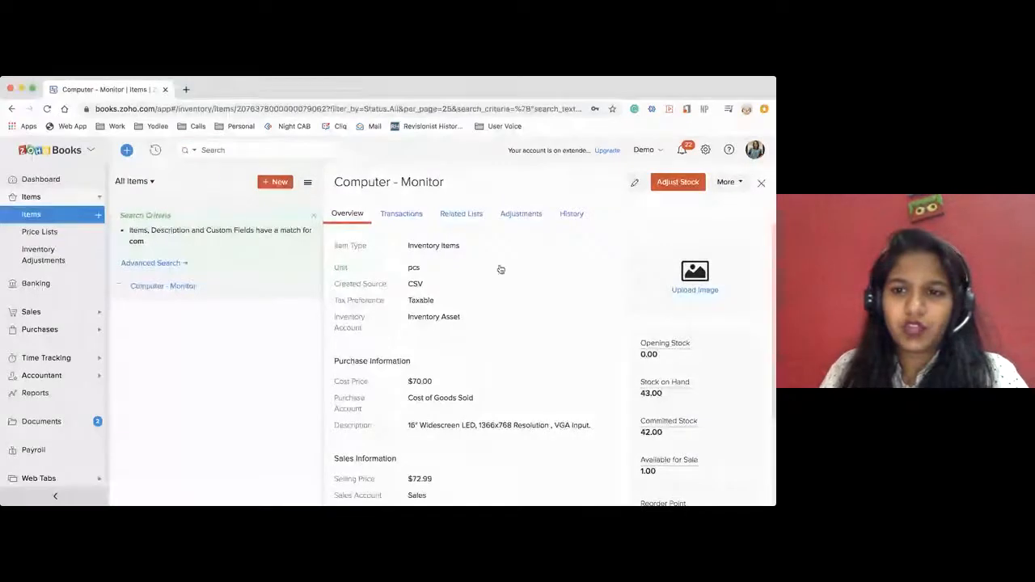
scroll(666, 400, "down", 1)
left_click_drag(639, 354, 667, 356)
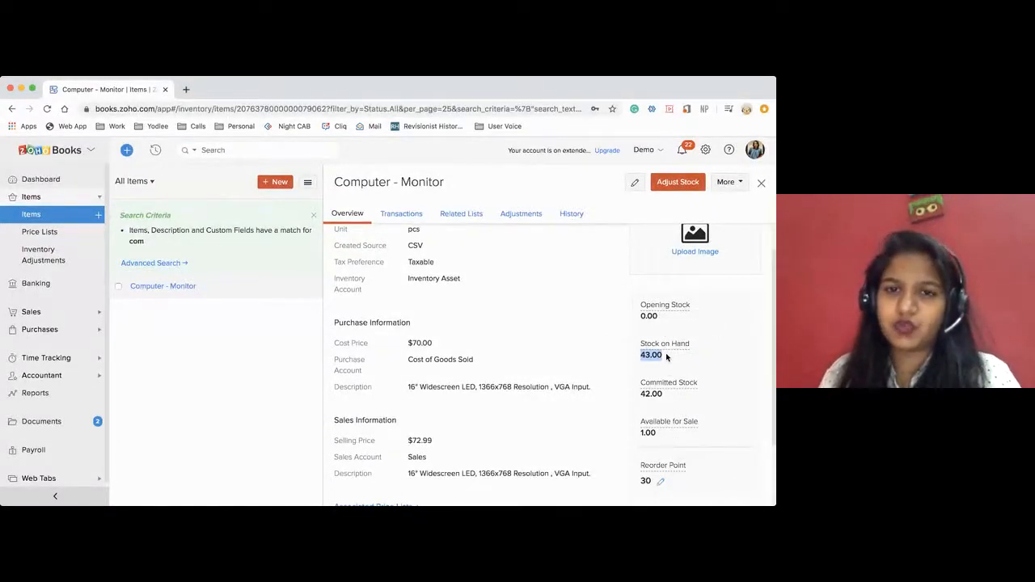
Filter the transactions of Computer - Monitor to bills and check the purchased quantities.
left_click(397, 216)
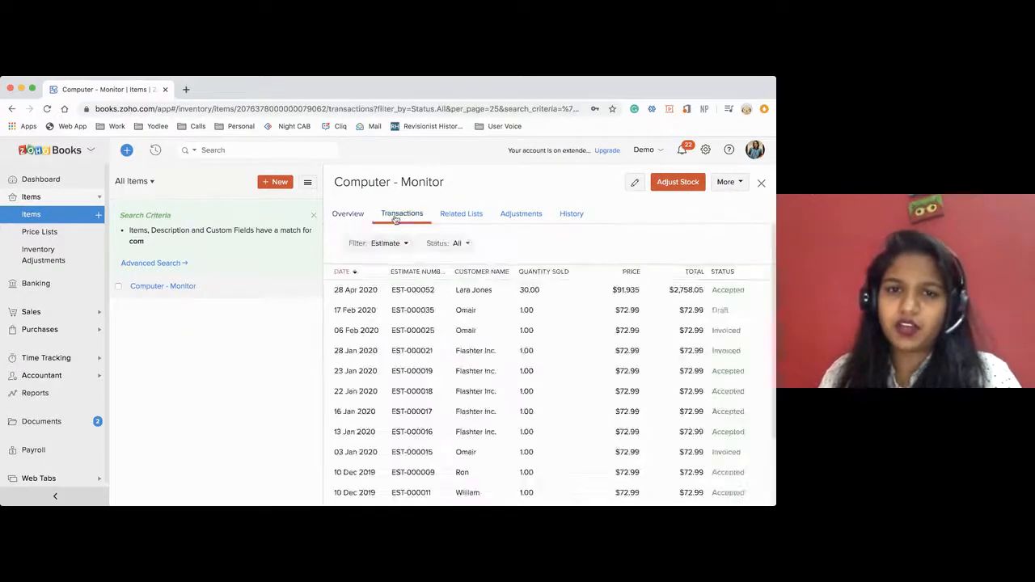
left_click(394, 248)
left_click(362, 335)
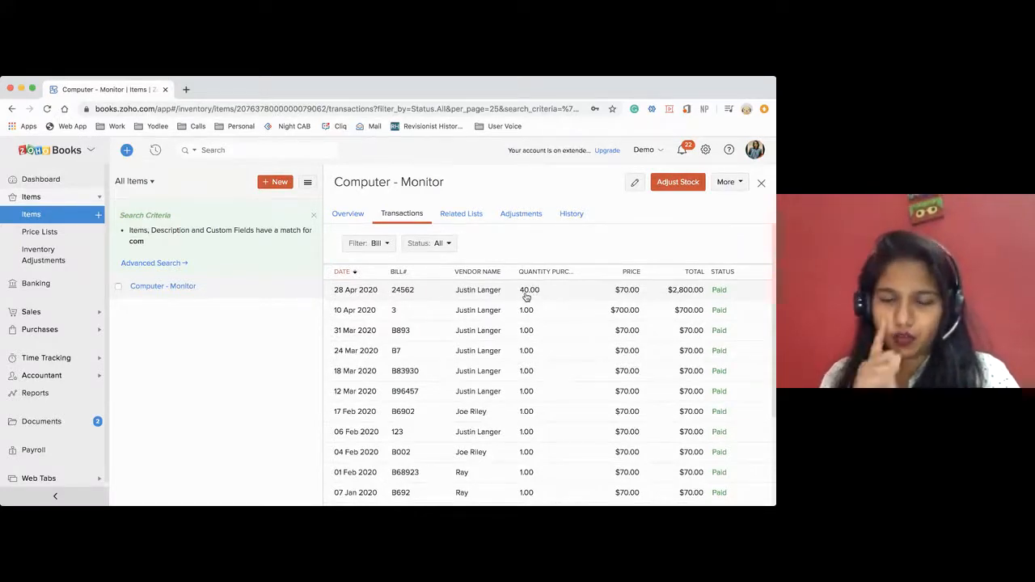
Open the confirmed sales order dated 28 Apr 2020, look through it and convert it to an invoice.
left_click(46, 316)
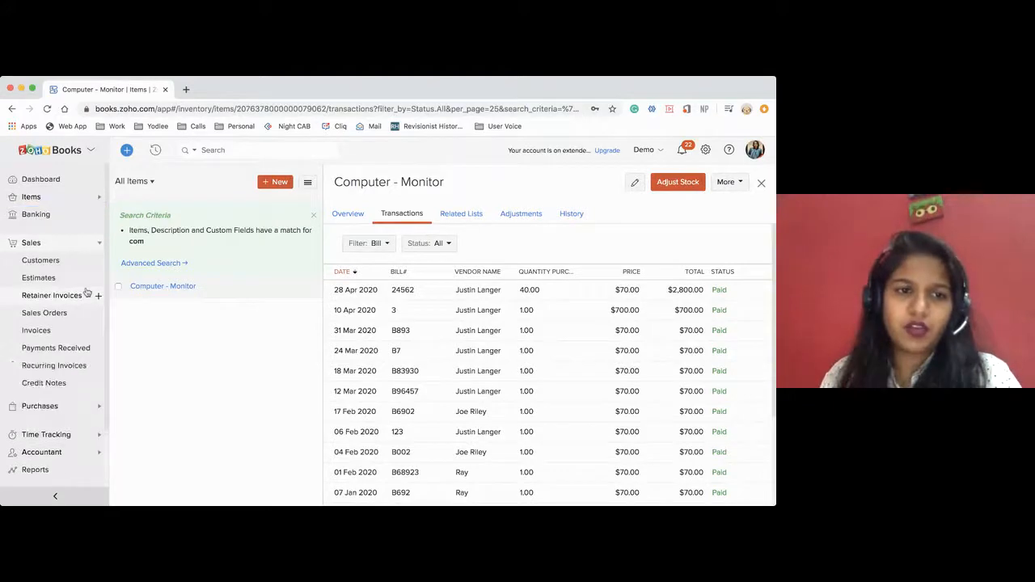
left_click(57, 313)
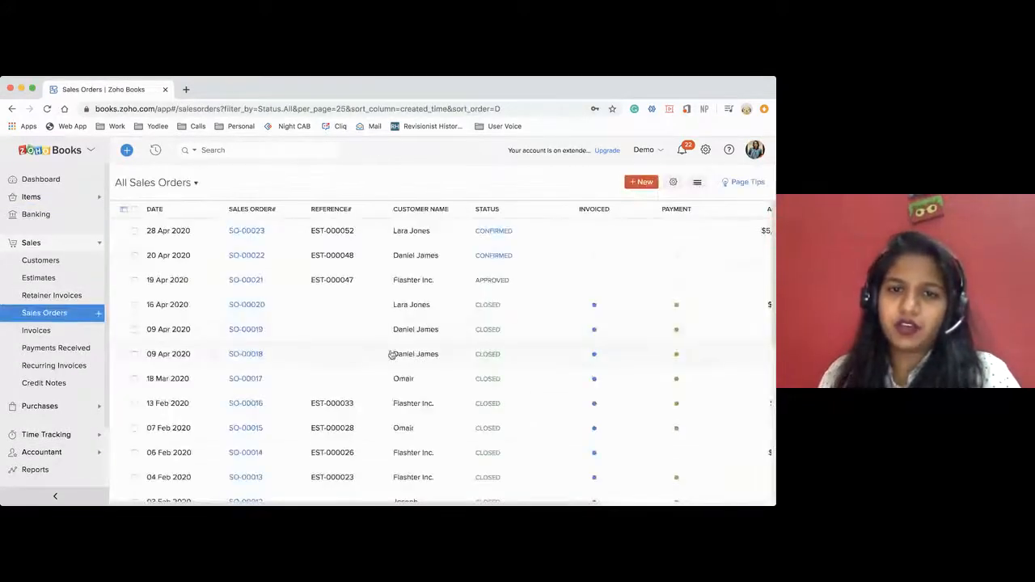
left_click(375, 232)
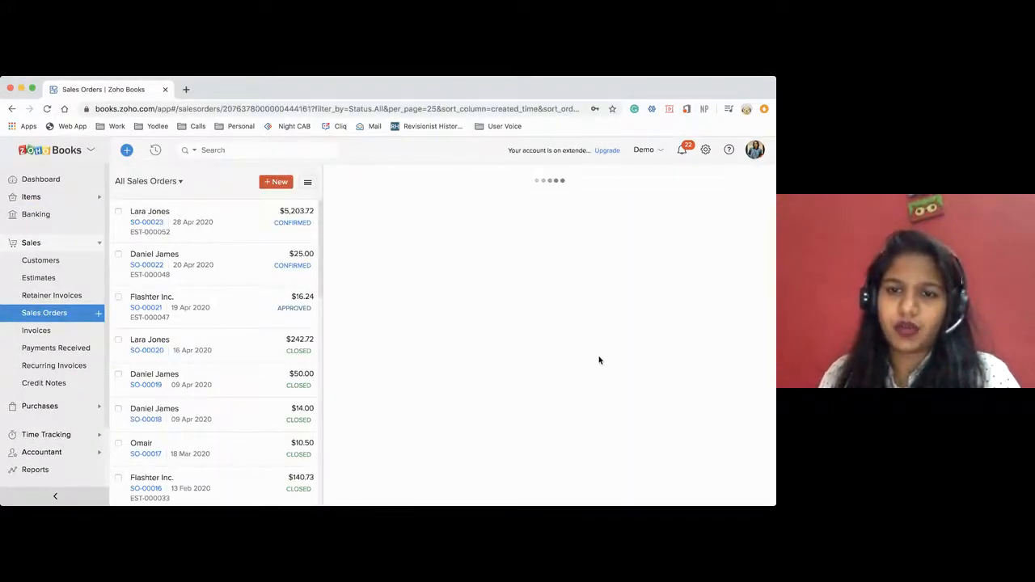
scroll(607, 286, "down", 3)
scroll(607, 286, "up", 3)
scroll(478, 415, "down", 2)
scroll(477, 415, "up", 2)
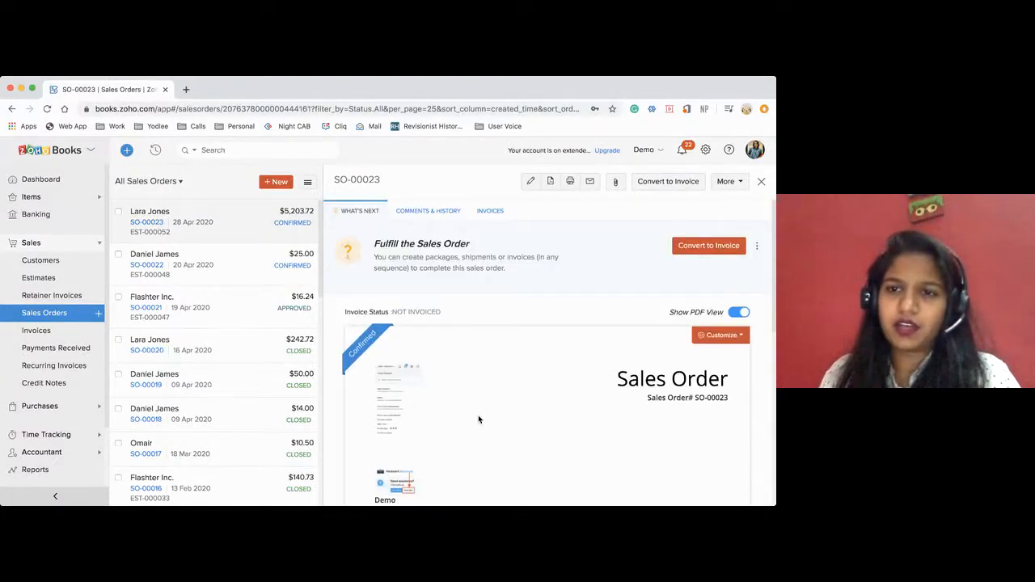
left_click(695, 252)
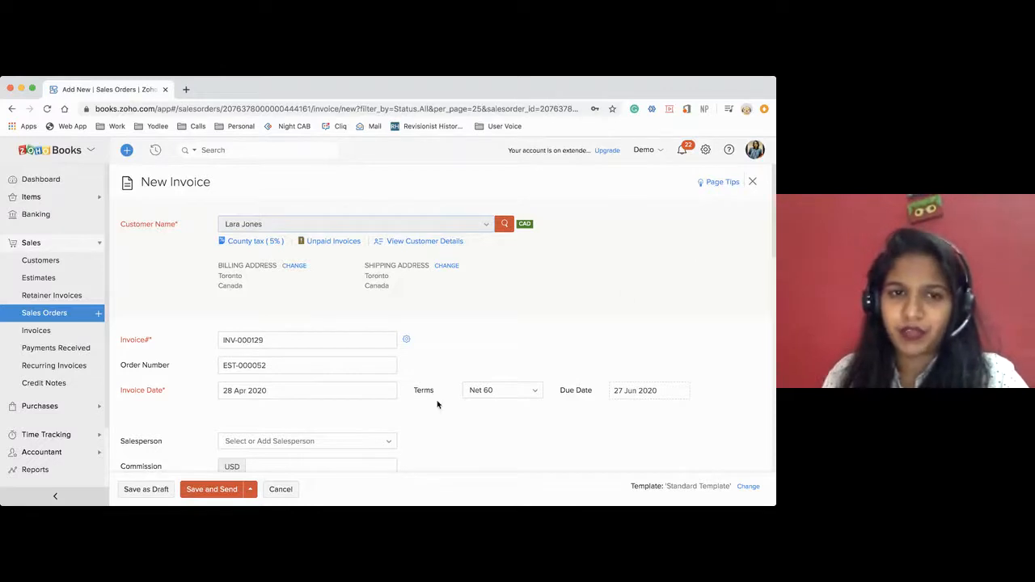
Review the automatic and manual invoice numbering options and save with auto-generated numbers and the INV- prefix.
scroll(440, 406, "down", 1)
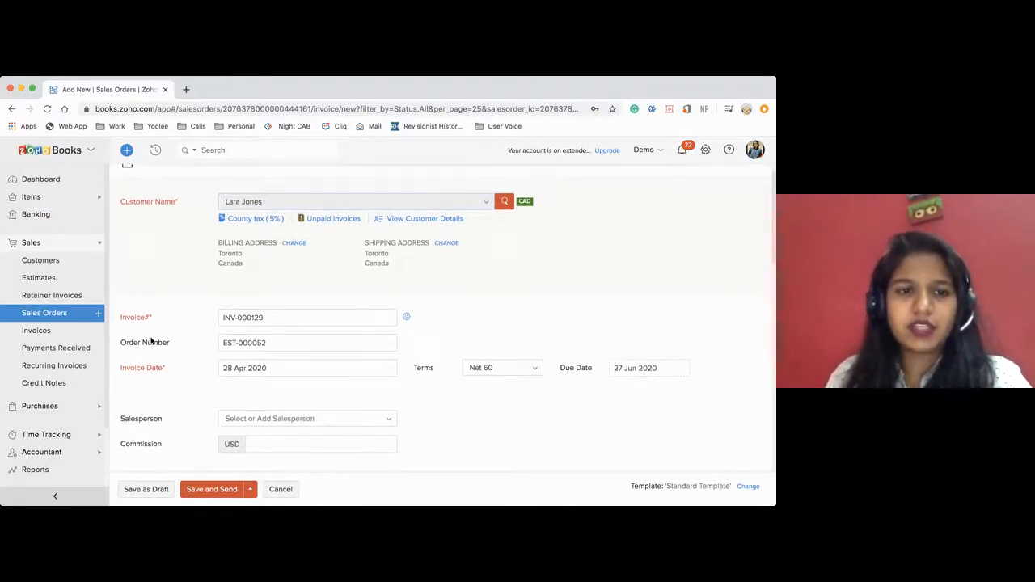
double_click(250, 318)
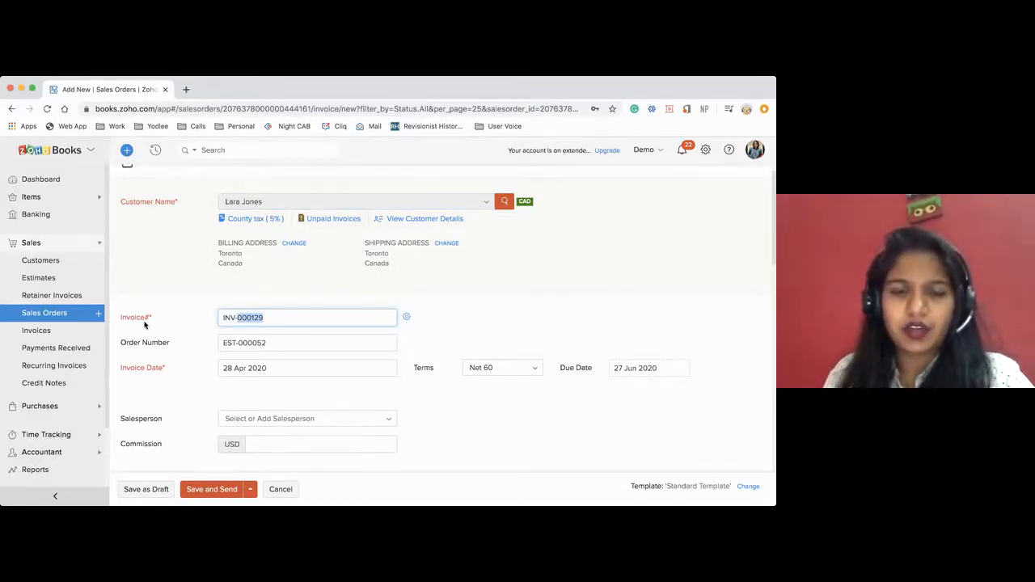
left_click(406, 318)
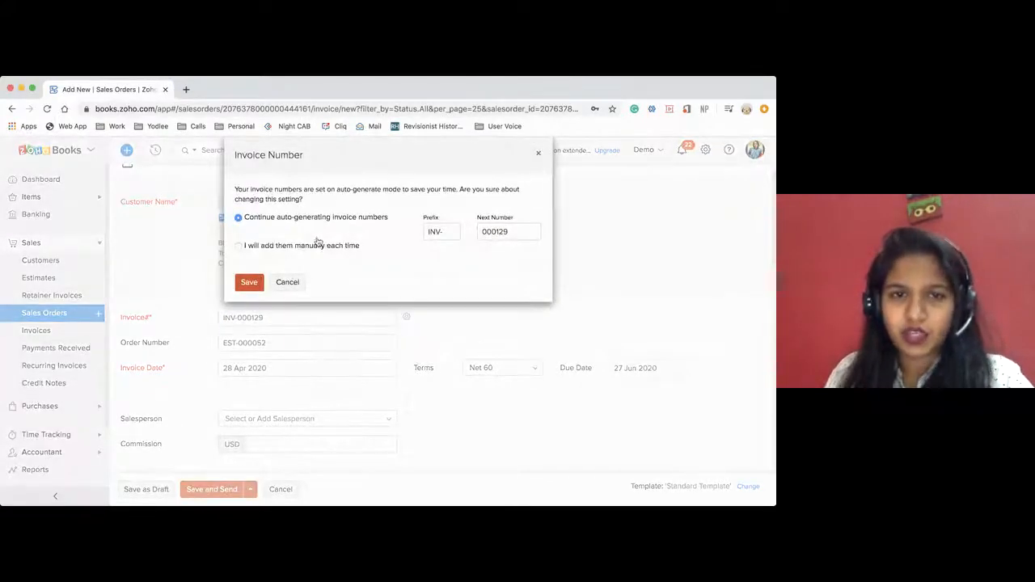
left_click(238, 241)
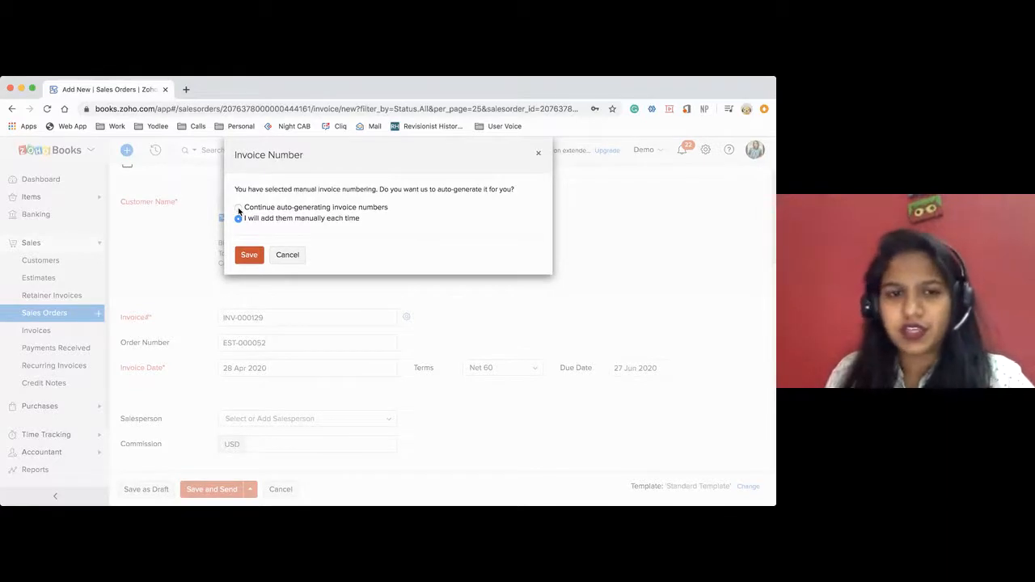
left_click(239, 209)
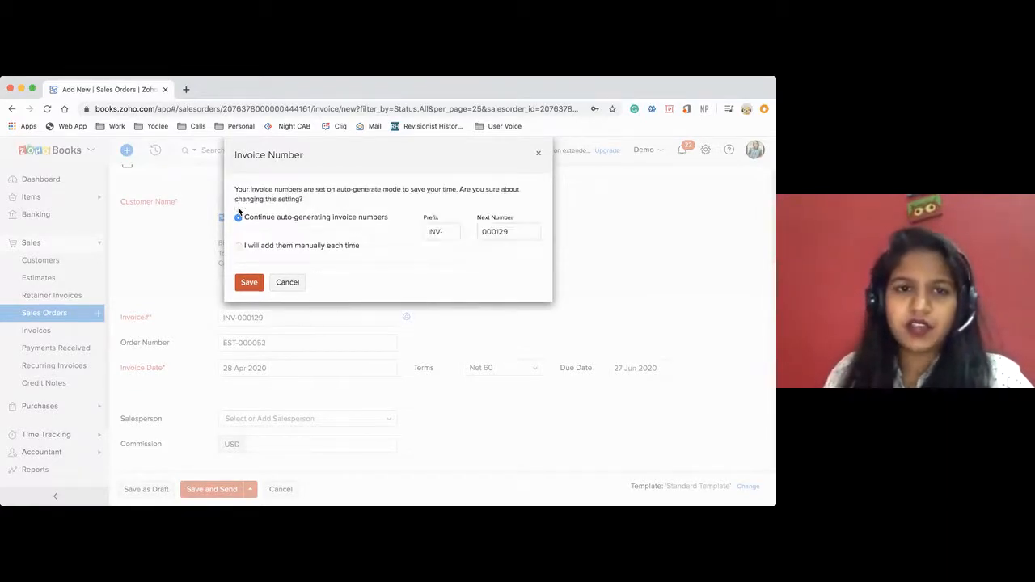
double_click(434, 231)
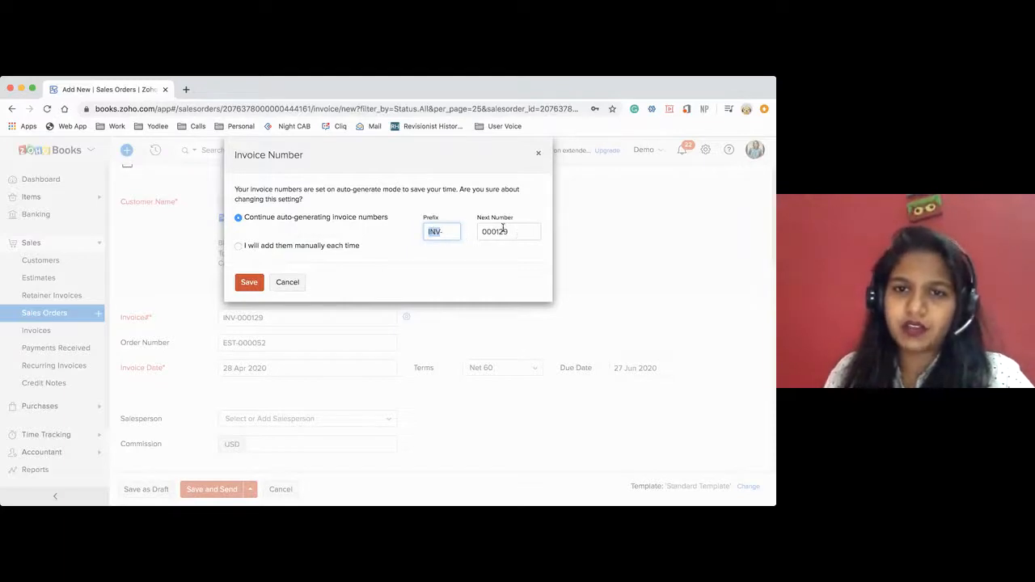
left_click(249, 282)
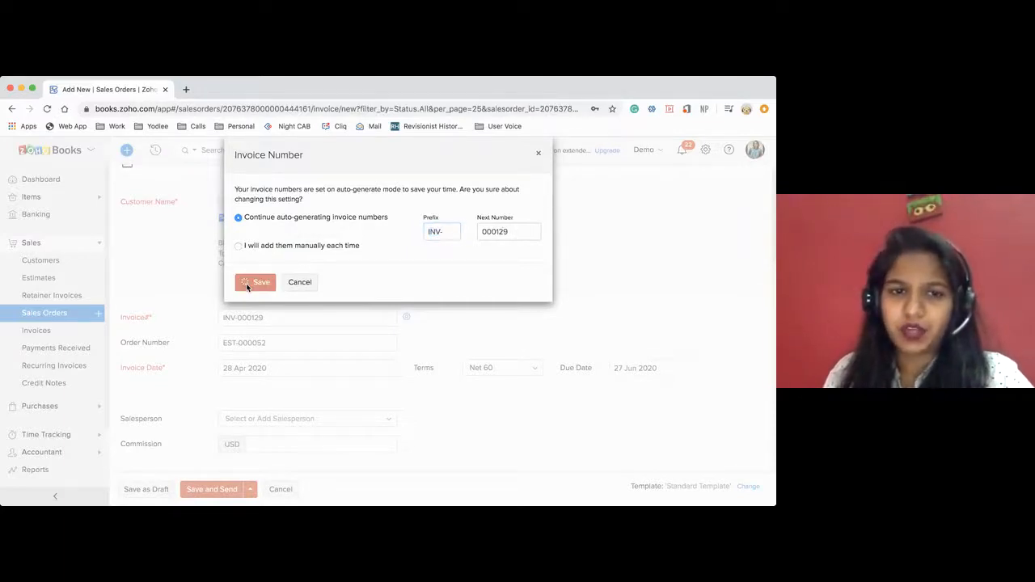
Review the new invoice's header details and the form for adding a new salesperson, then close it without adding one.
scroll(429, 388, "down", 1)
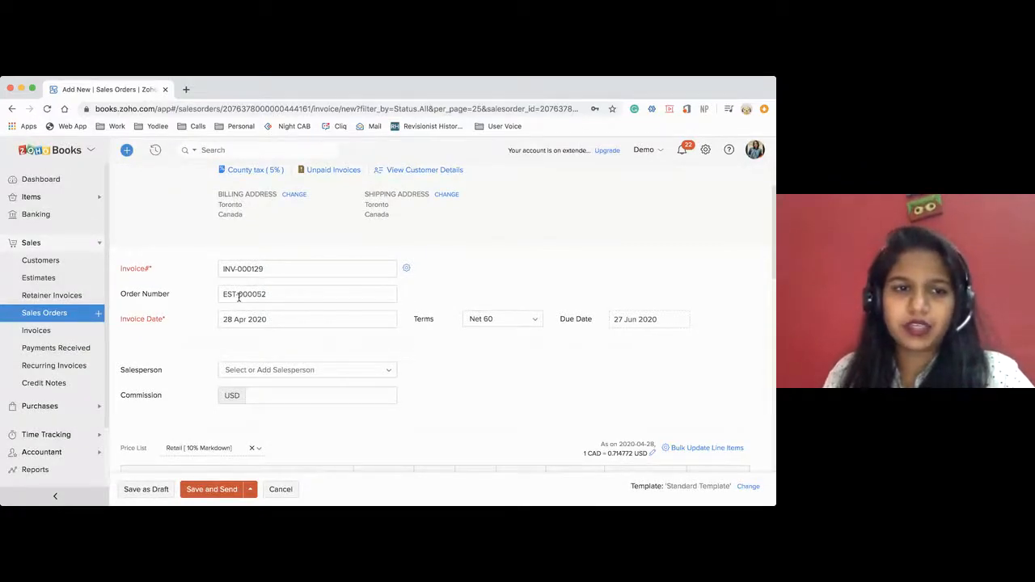
scroll(271, 256, "up", 2)
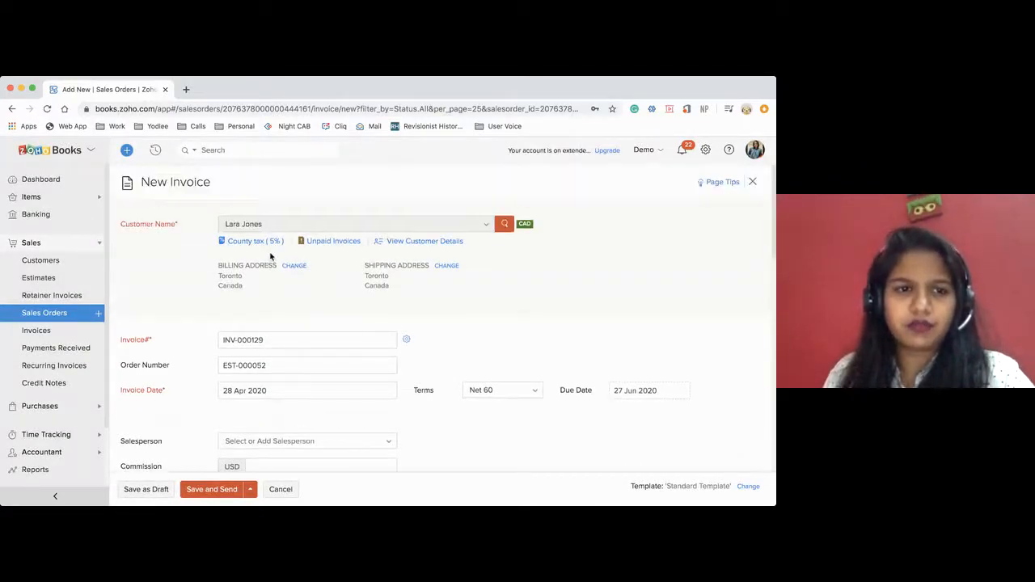
scroll(239, 364, "down", 2)
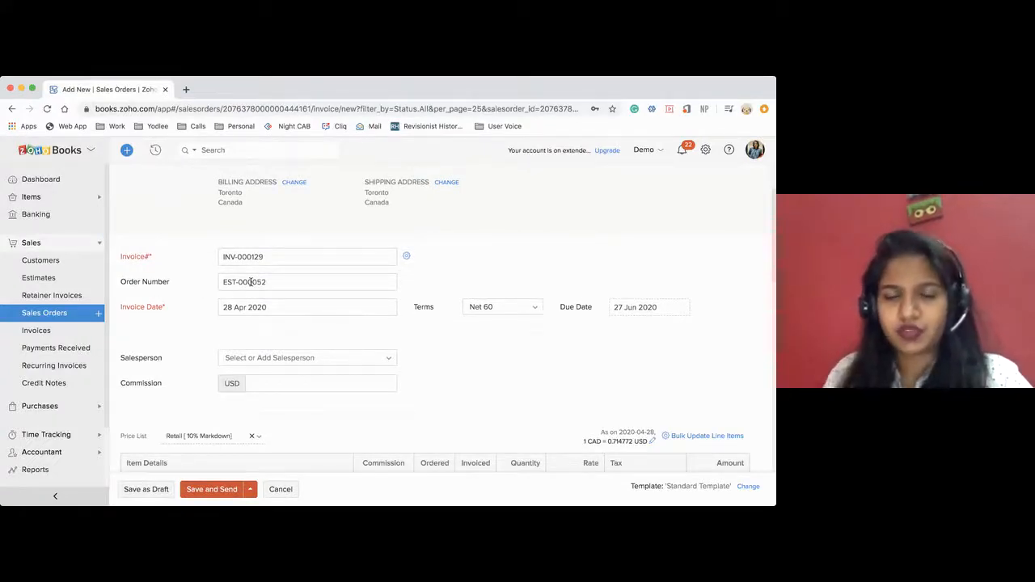
scroll(242, 340, "down", 2)
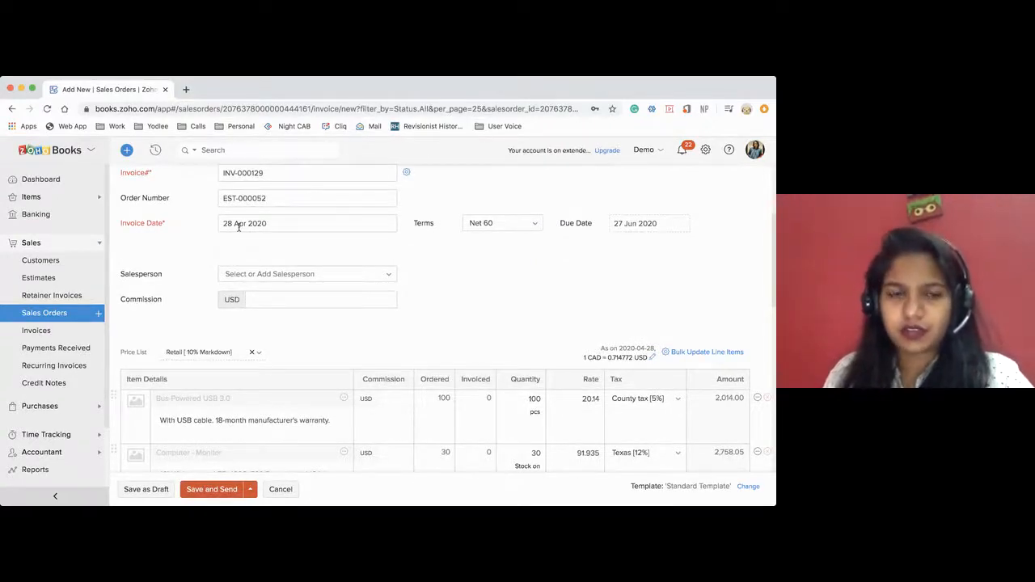
scroll(291, 283, "down", 1)
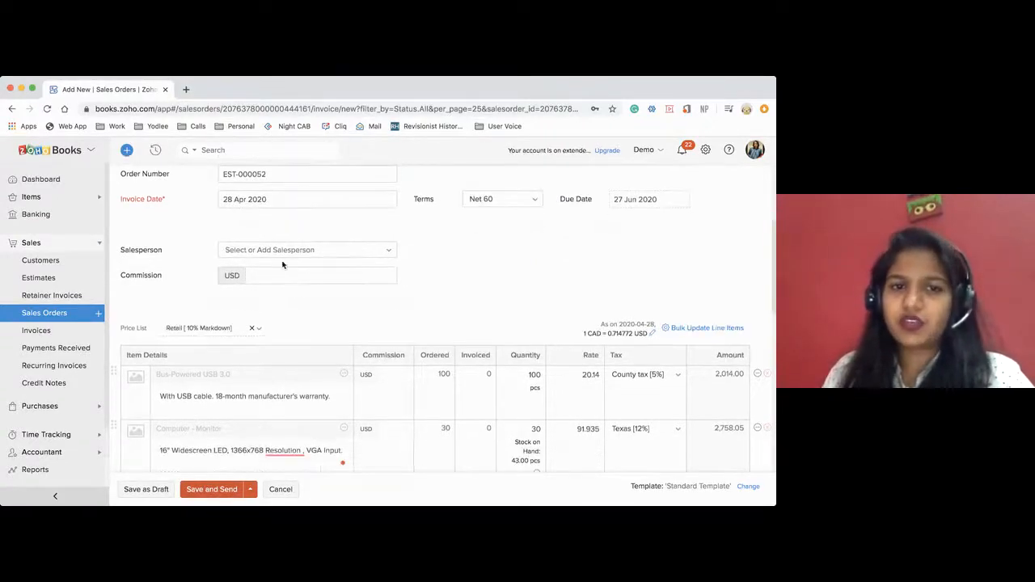
left_click(272, 251)
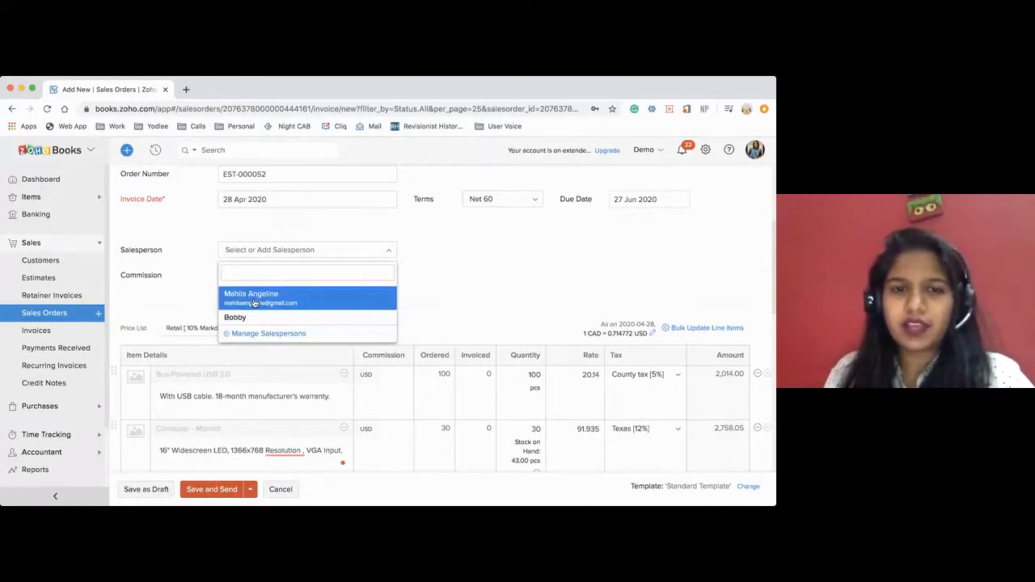
left_click(257, 334)
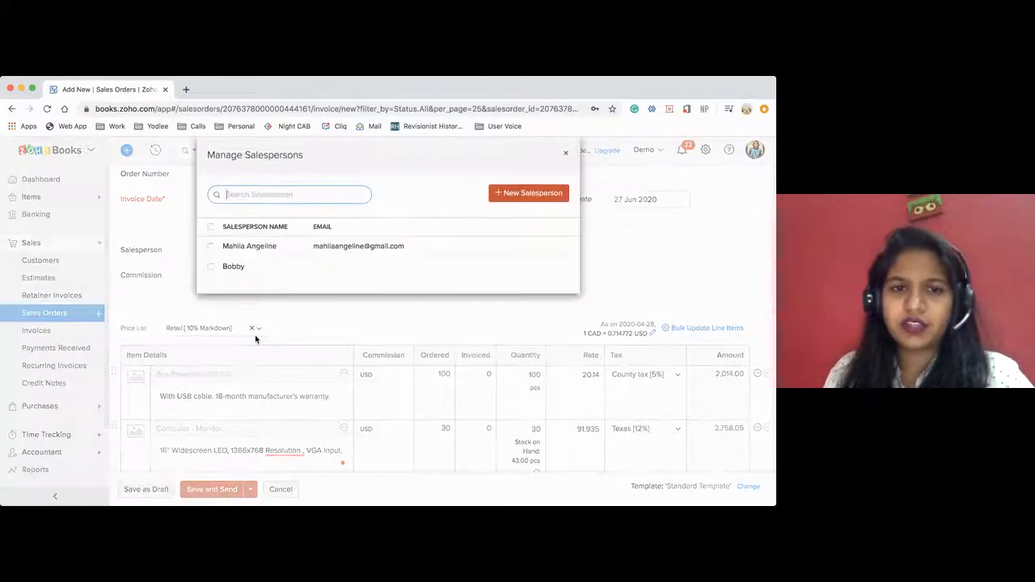
left_click(545, 194)
left_click(390, 219)
left_click(281, 218)
left_click(458, 247)
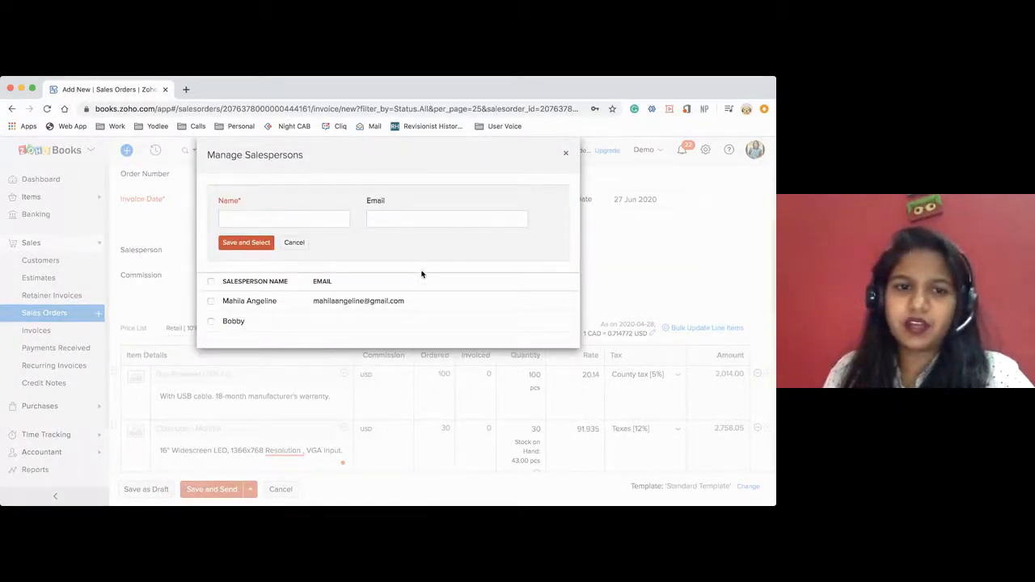
left_click(566, 153)
Assign the first existing salesperson in the list, the one with an e-mail address, to the invoice.
left_click(260, 252)
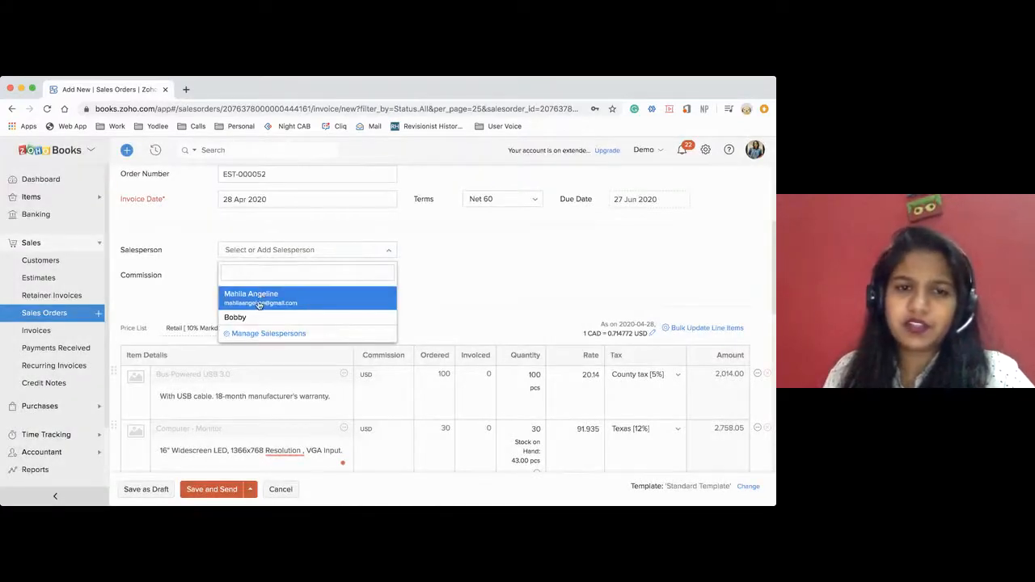
left_click(259, 296)
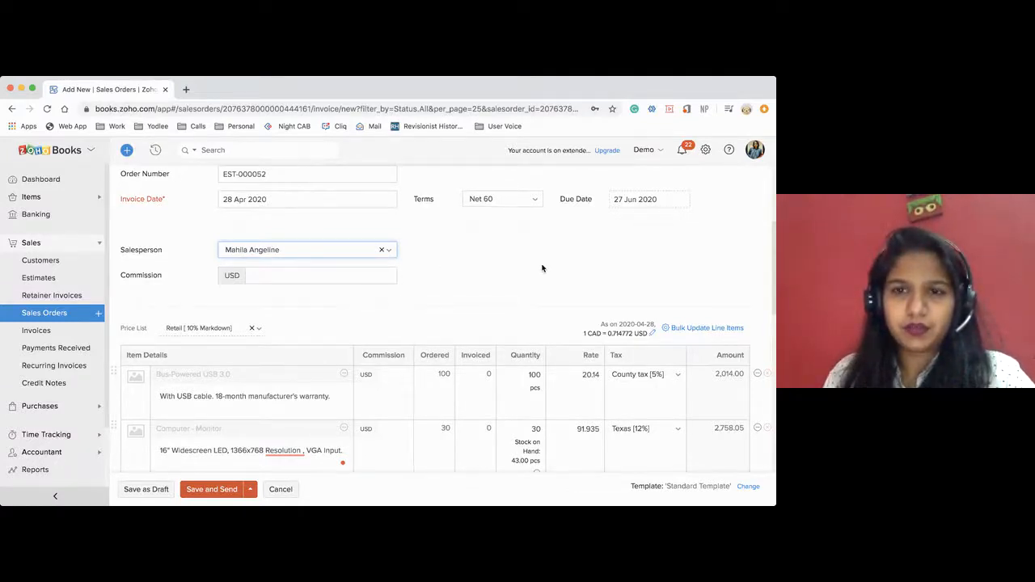
left_click(500, 513)
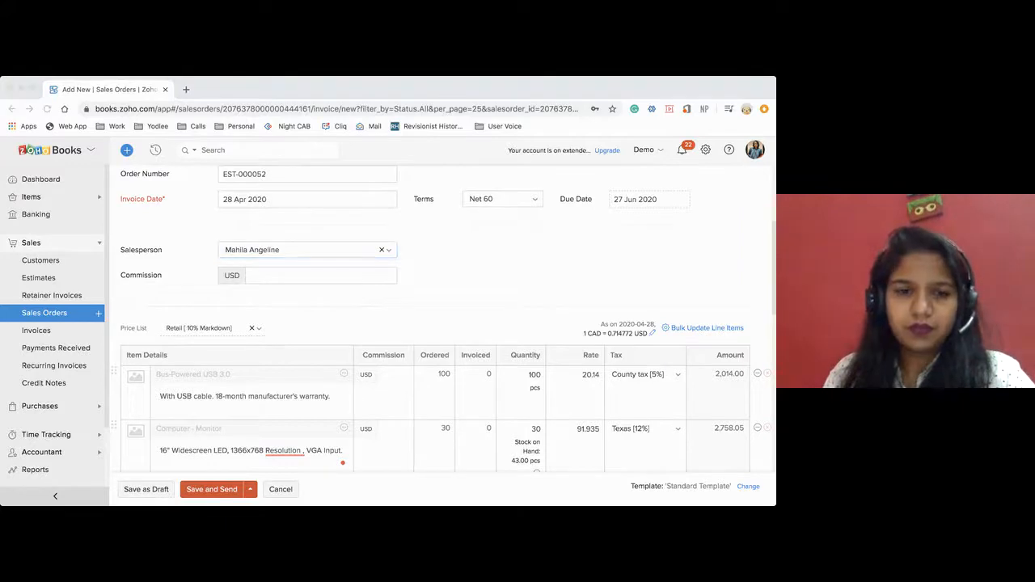
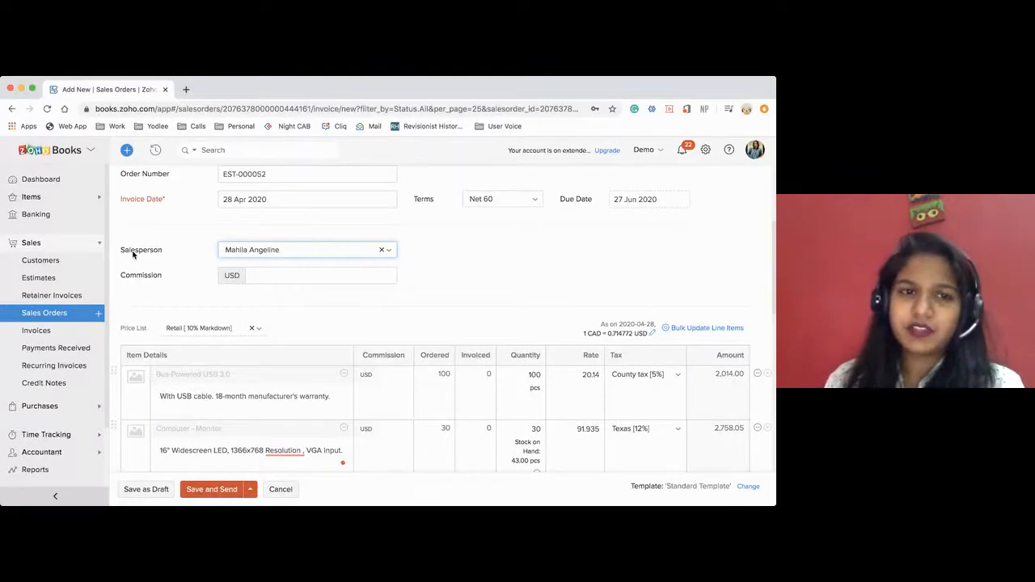
Review the invoice's available salespersons and its commission field, keeping the current salesperson selected.
left_click(307, 259)
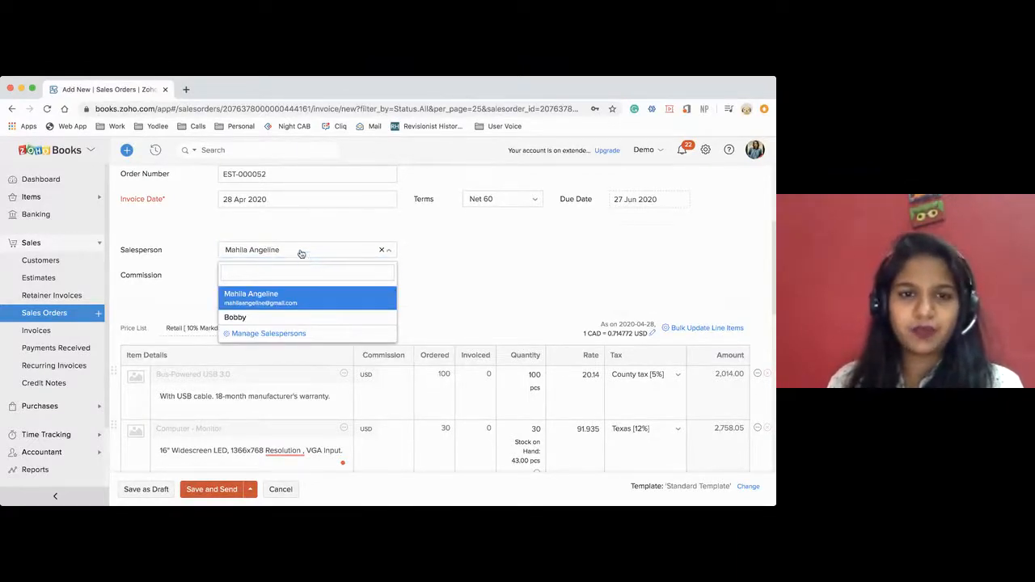
left_click(423, 243)
double_click(133, 278)
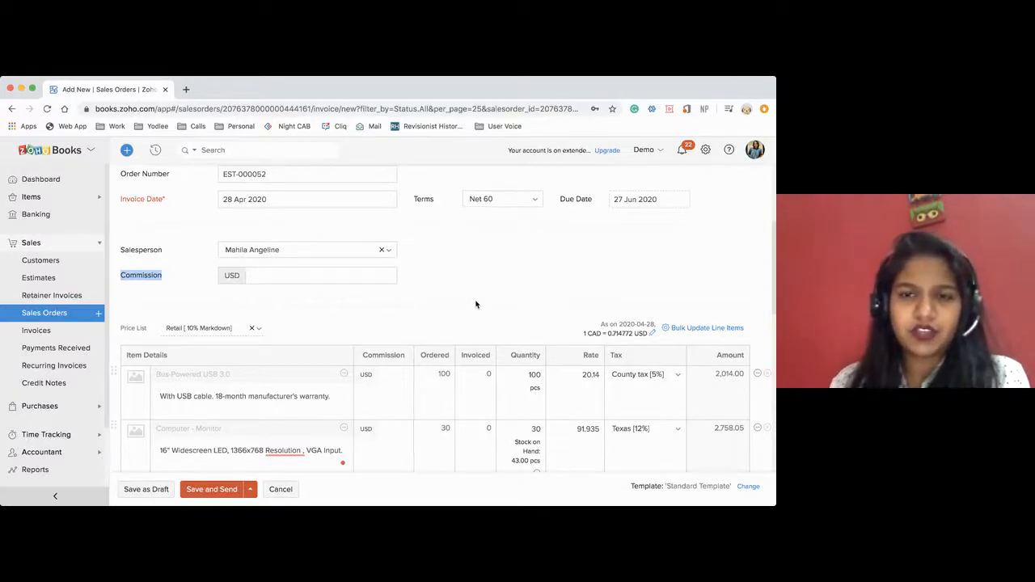
Remove the Retail [10% Markdown] price list from the invoice and apply the original item rates.
scroll(475, 304, "down", 2)
scroll(476, 304, "down", 1)
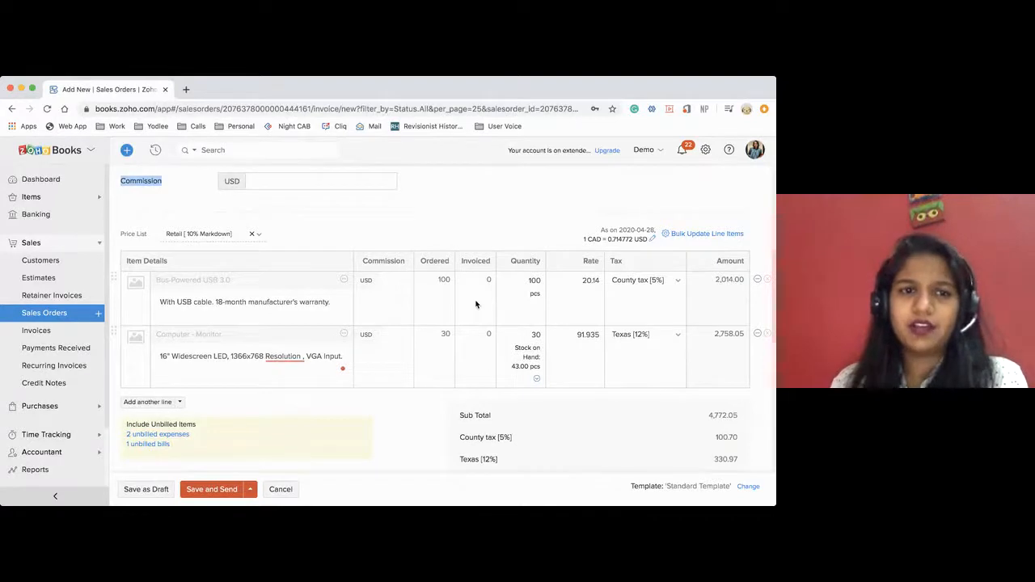
scroll(476, 304, "down", 1)
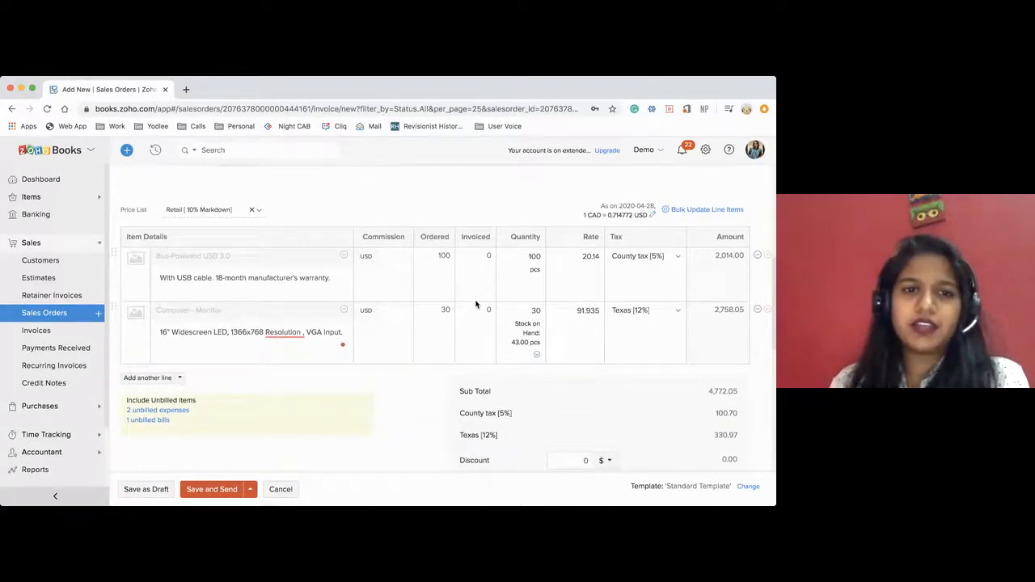
left_click(178, 210)
left_click(252, 206)
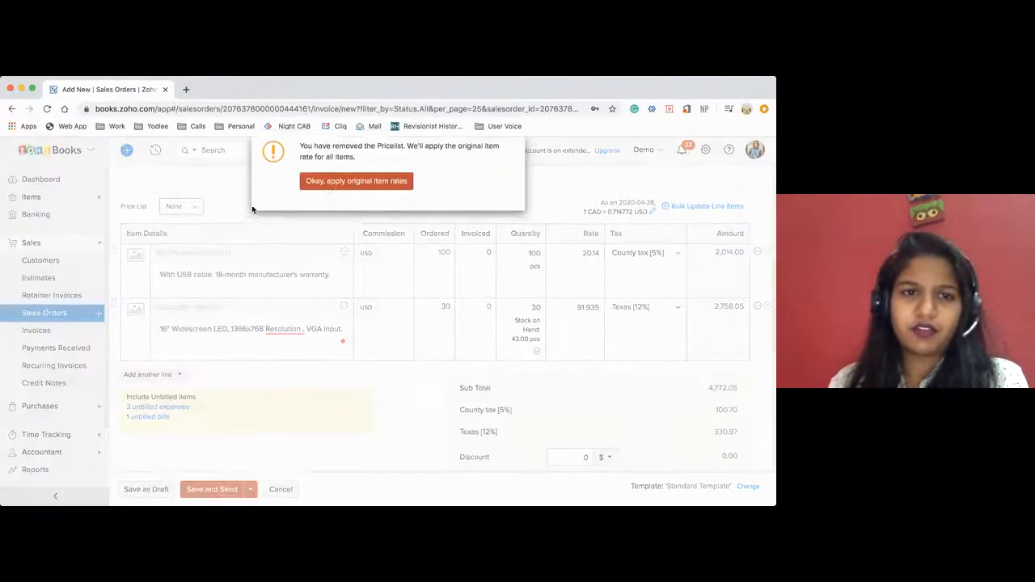
left_click(356, 189)
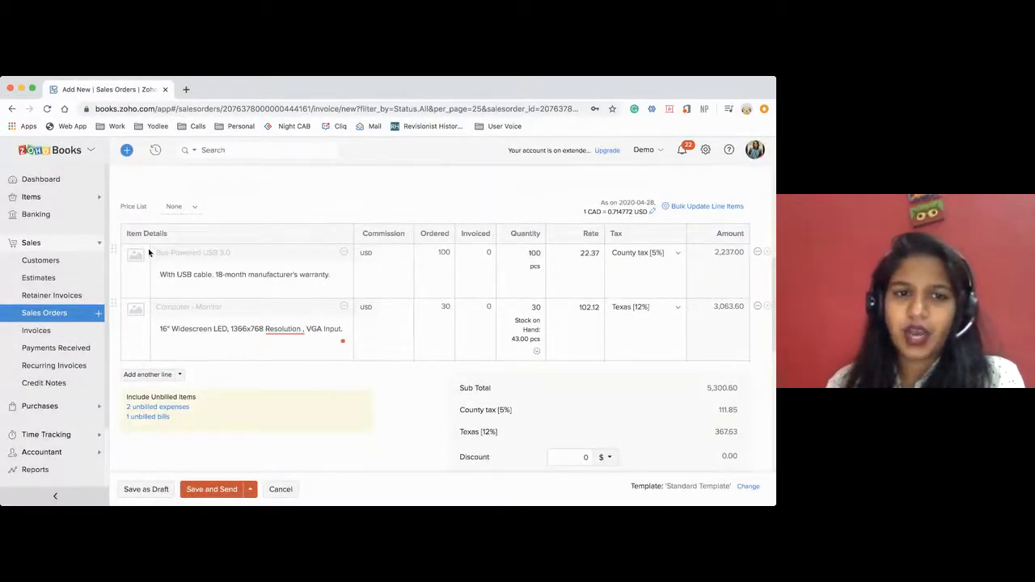
Add the customer's unbilled Split expense of $900.00 dated 28 Apr 2020 to the invoice.
scroll(231, 302, "down", 1)
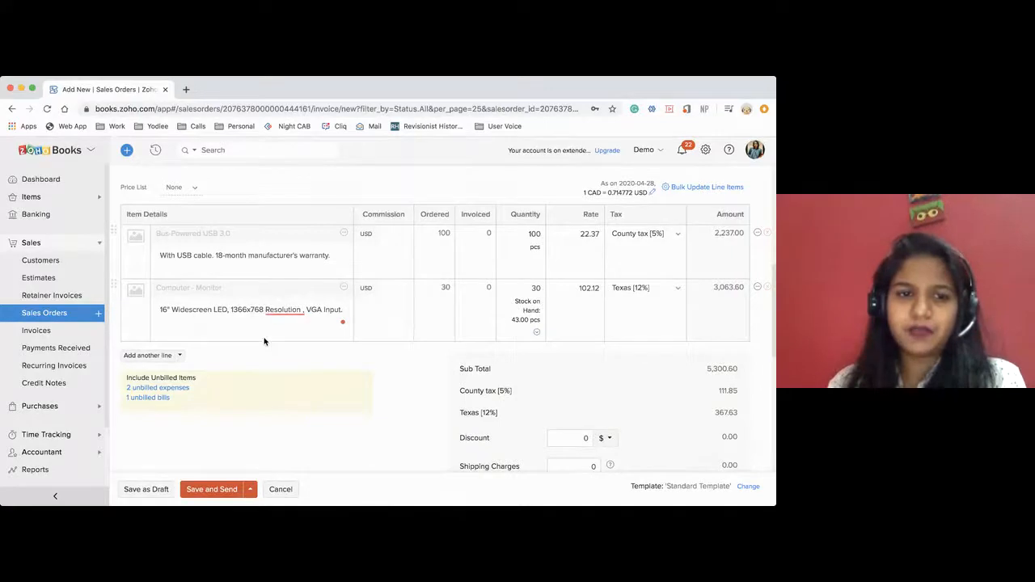
left_click(162, 389)
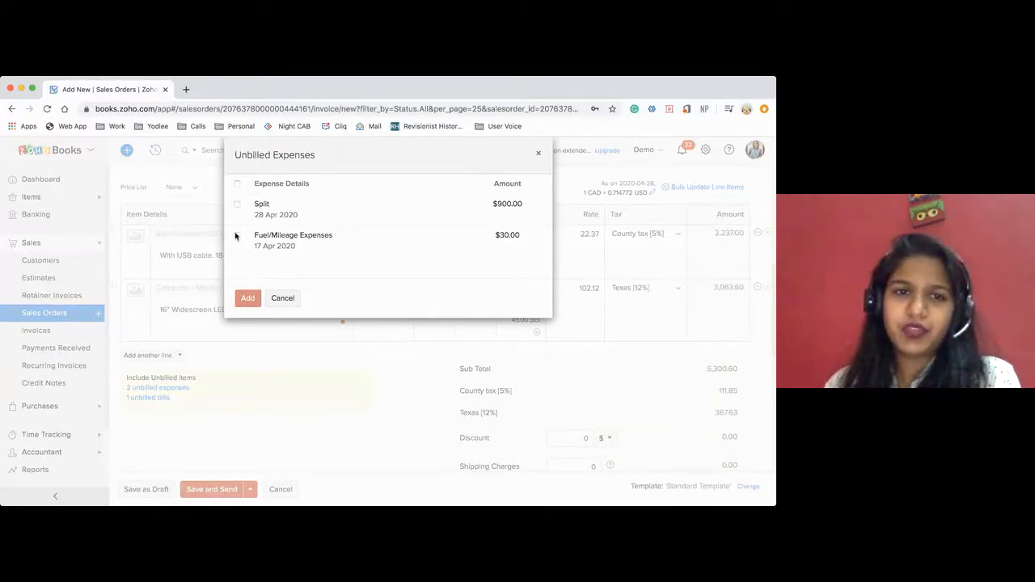
left_click(237, 206)
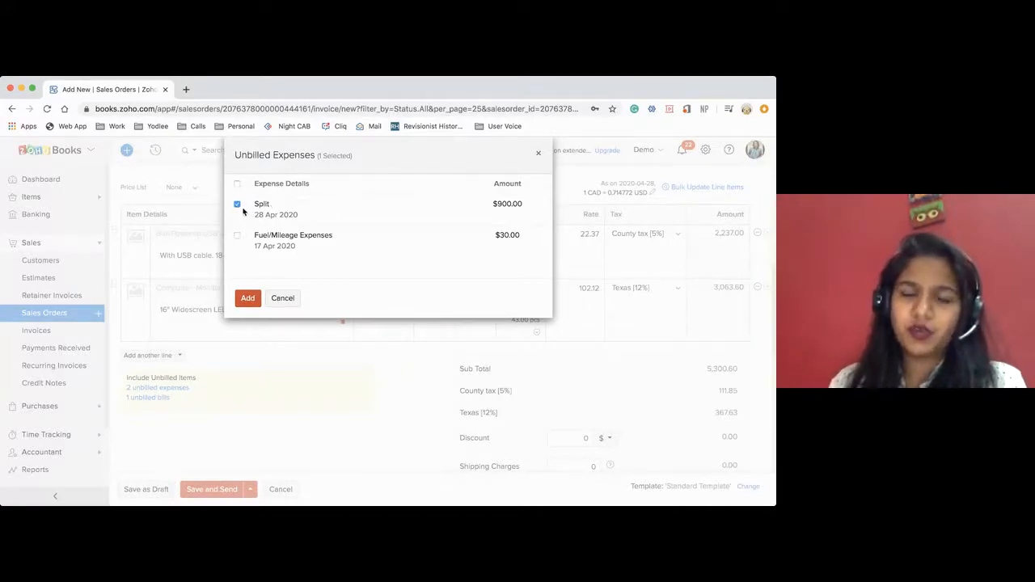
left_click(248, 299)
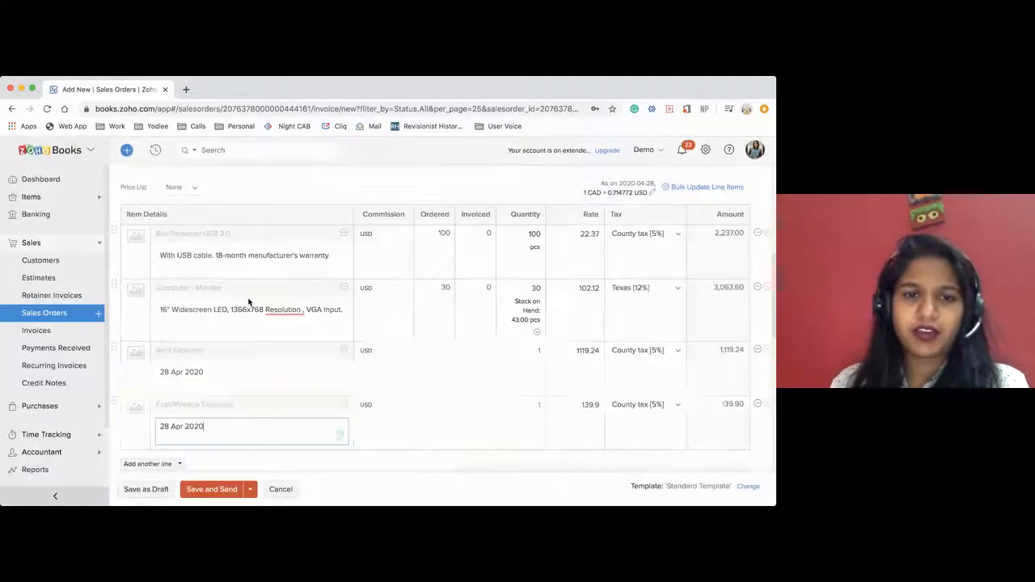
scroll(248, 421, "down", 2)
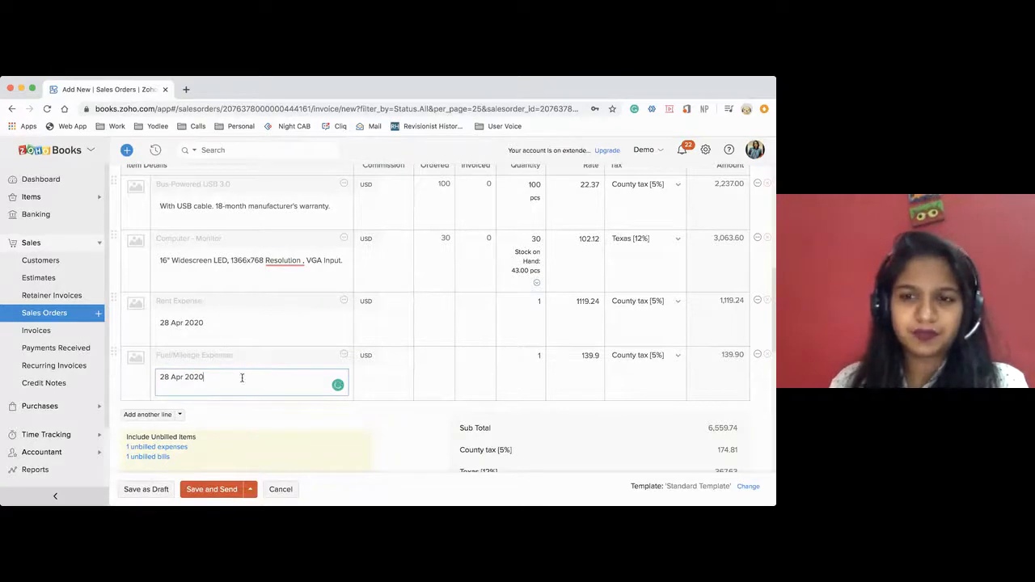
Switch the invoice discount to a percentage and set it to 10%.
scroll(241, 377, "down", 2)
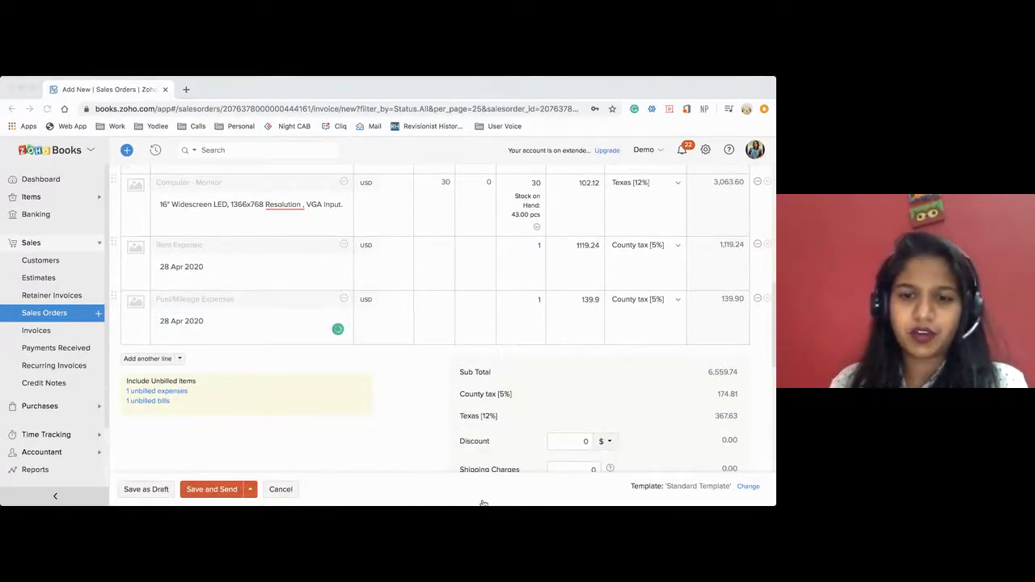
scroll(522, 372, "down", 2)
left_click(573, 370)
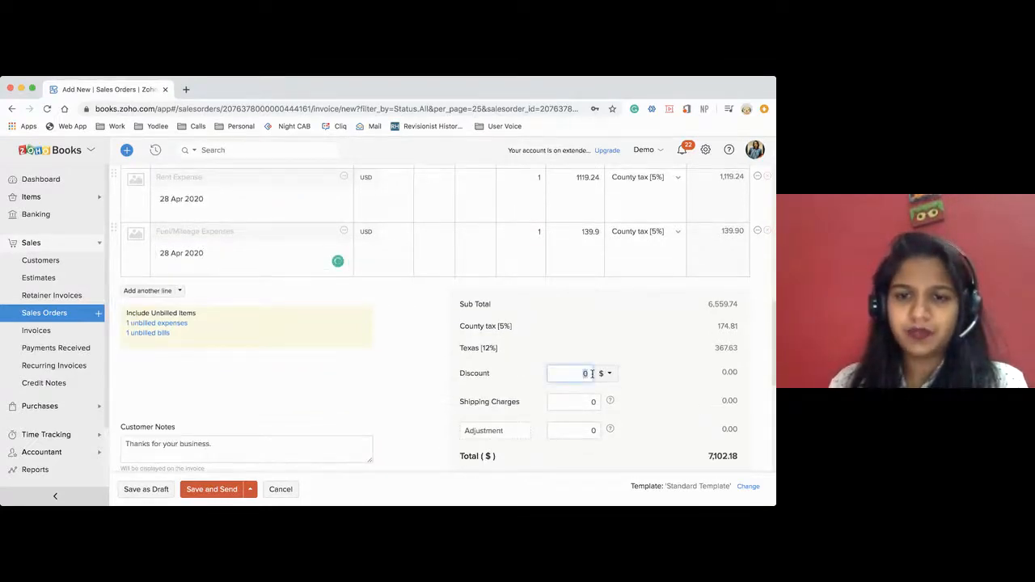
left_click(606, 372)
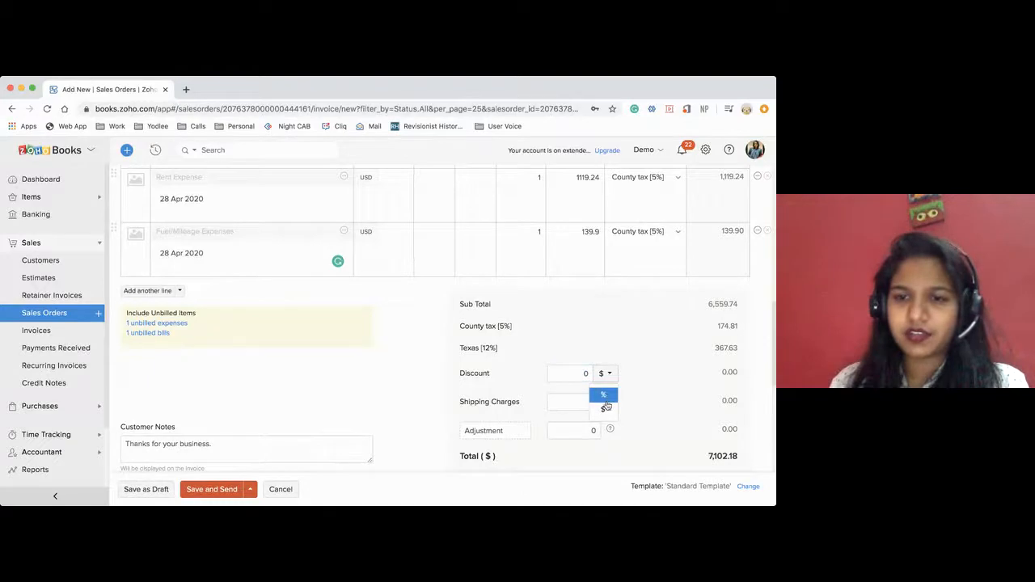
left_click(605, 410)
left_click(608, 374)
left_click(605, 395)
left_click(583, 374)
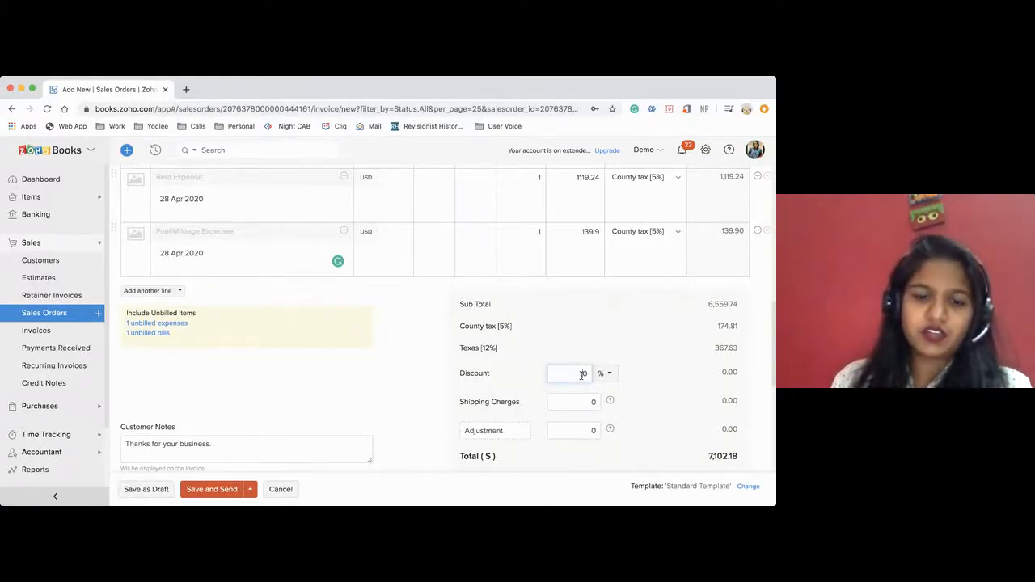
key("BackSpace")
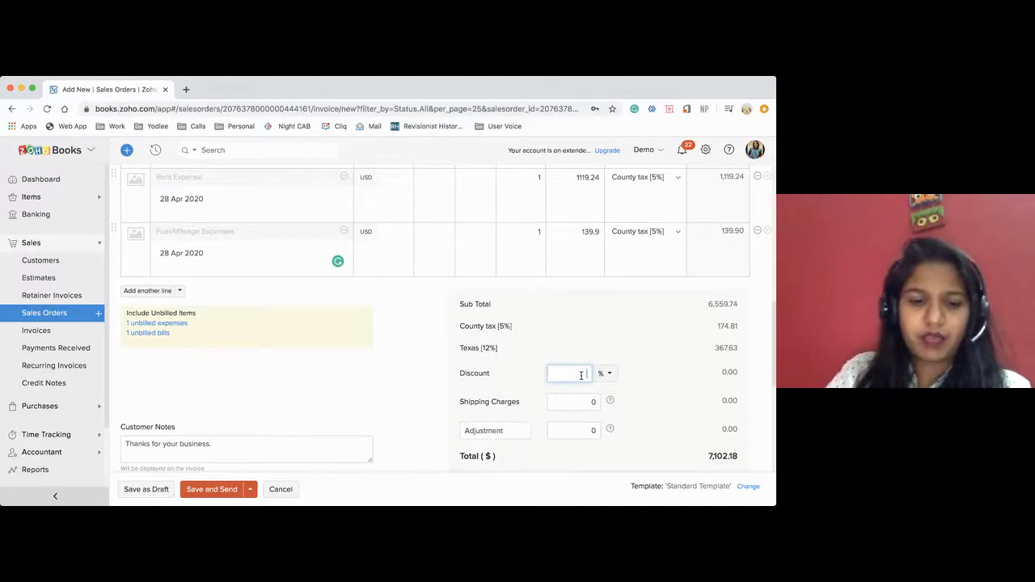
type("10")
left_click(462, 381)
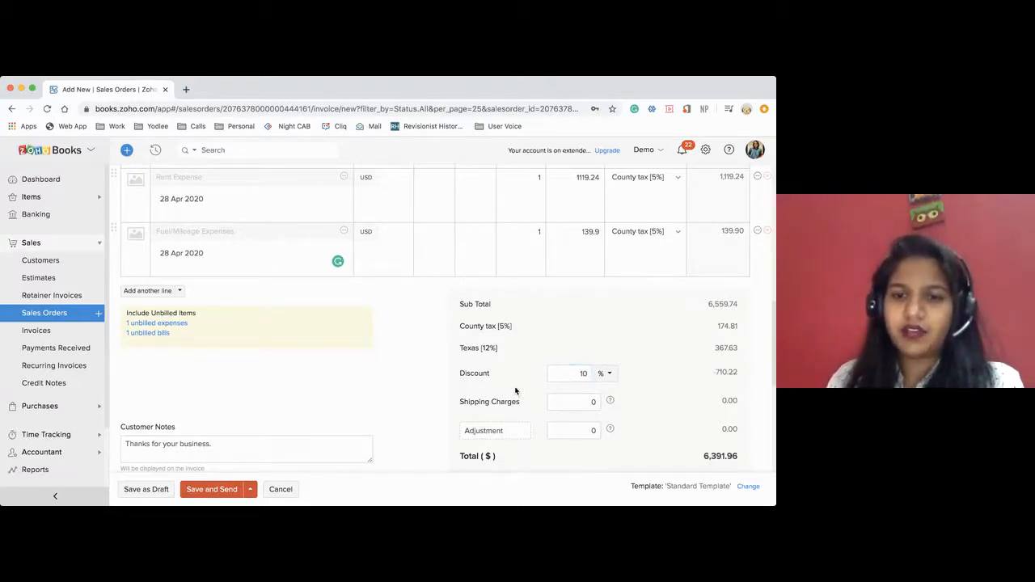
Set the invoice's shipping charges to 100.
left_click(593, 402)
key("BackSpace")
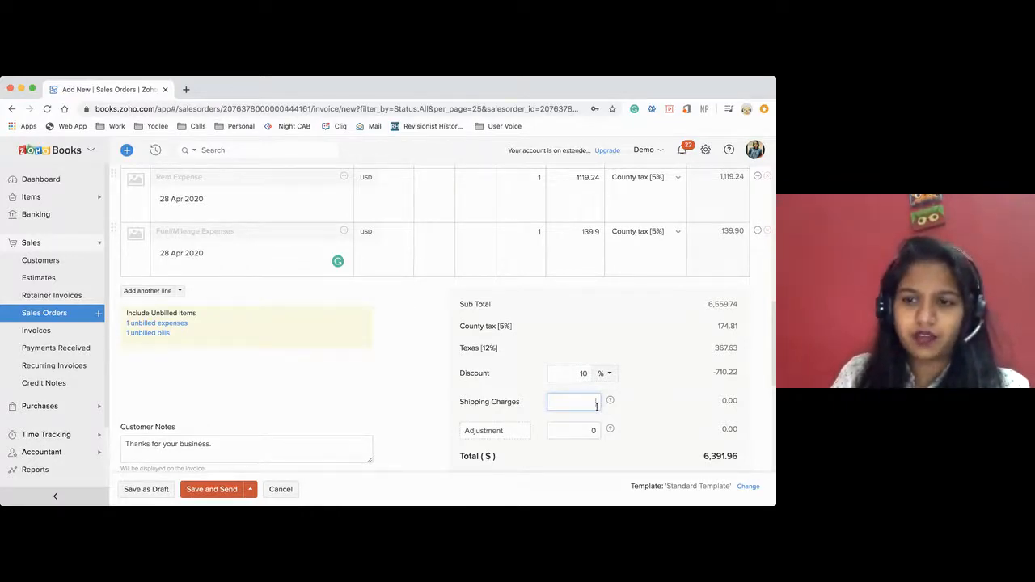
type("100")
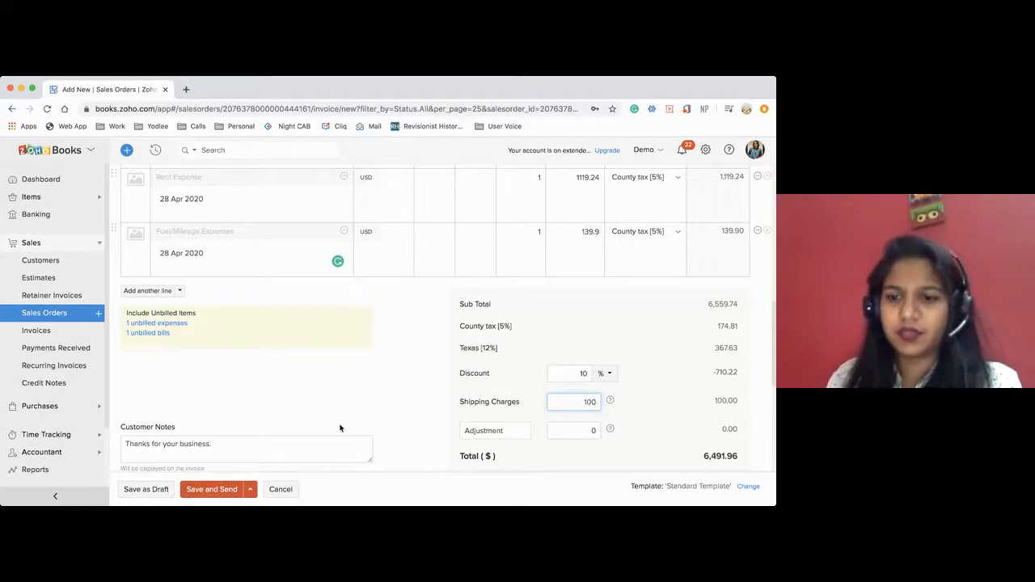
left_click(392, 413)
scroll(392, 413, "down", 2)
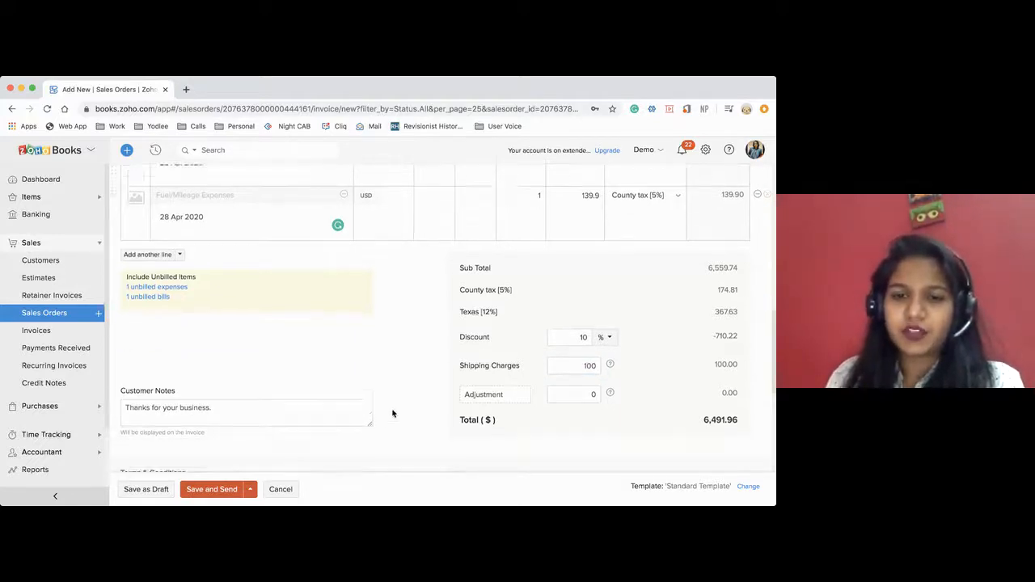
left_click(591, 378)
type("0")
scroll(444, 327, "up", 1)
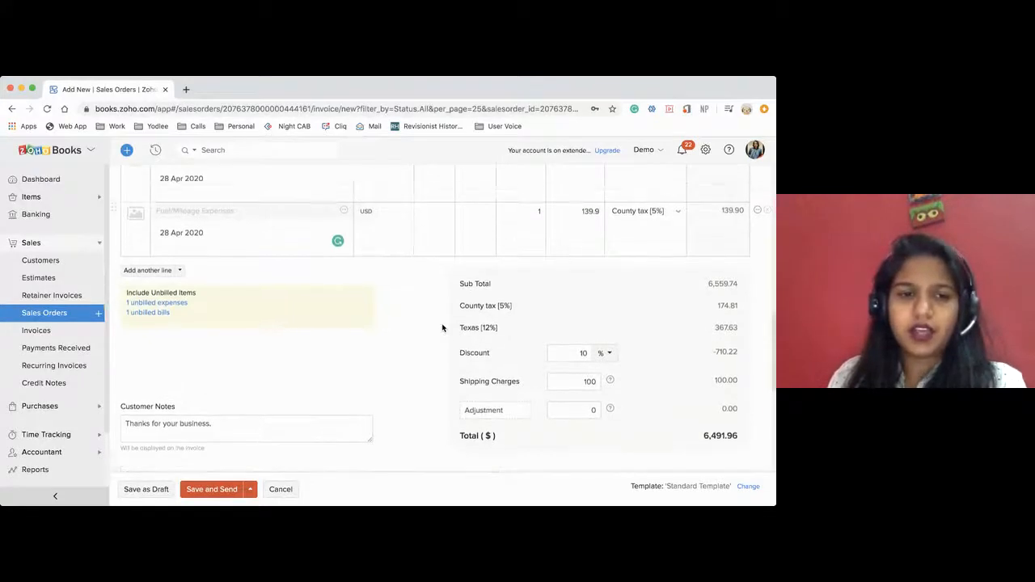
Review the invoice's customer notes and its terms and conditions field.
scroll(443, 326, "down", 7)
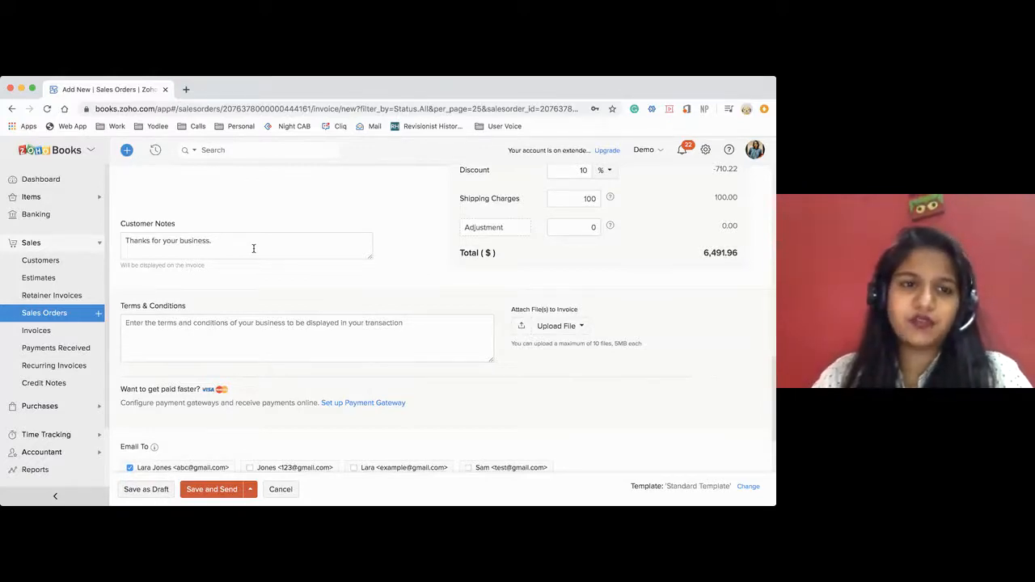
left_click(197, 328)
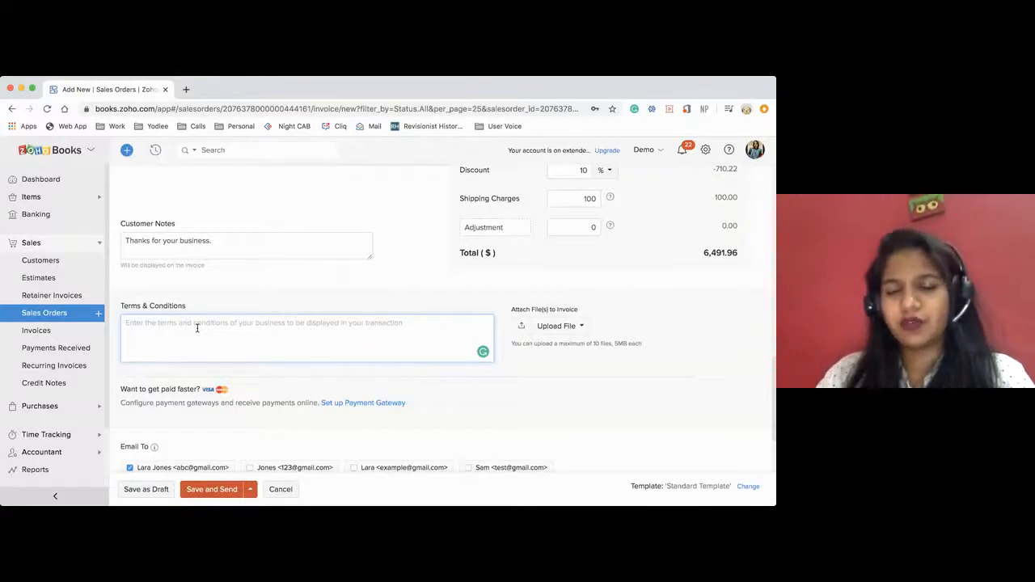
scroll(197, 328, "down", 1)
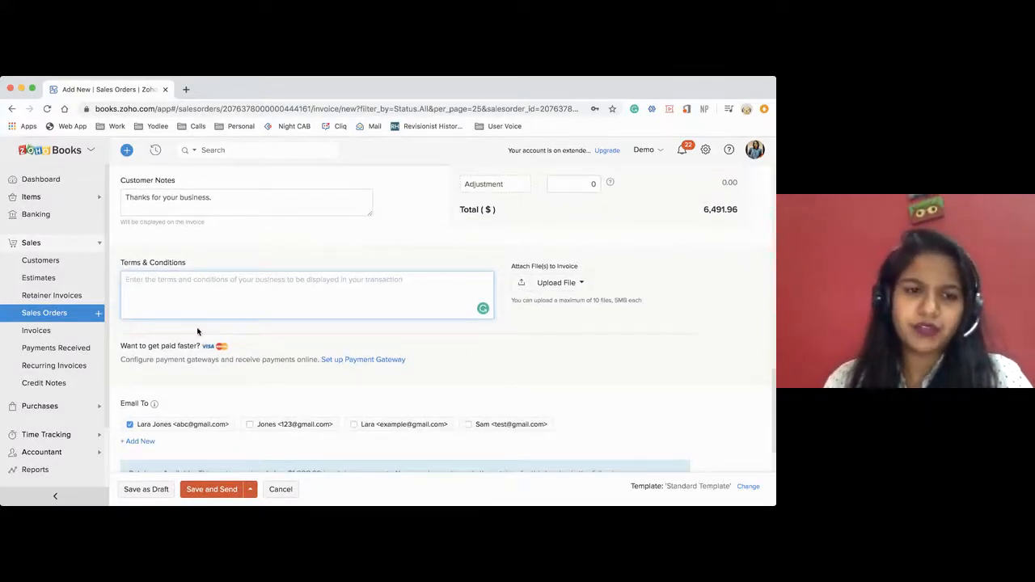
Open the Authorize.Net payment gateway setup, review its Credit Card and Bank Account payment options, and close it without saving.
left_click(351, 364)
scroll(384, 388, "down", 2)
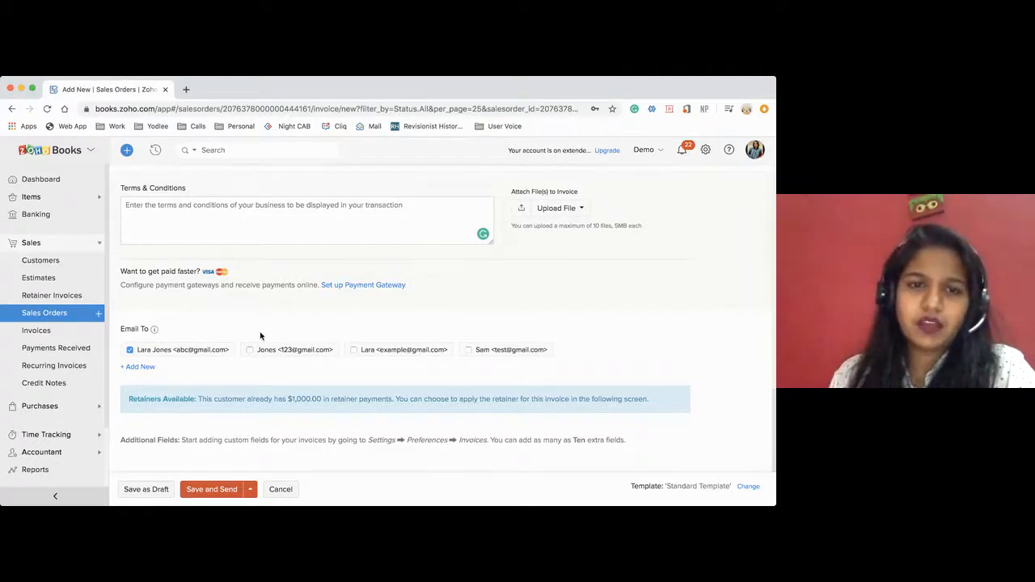
mouse_move(346, 289)
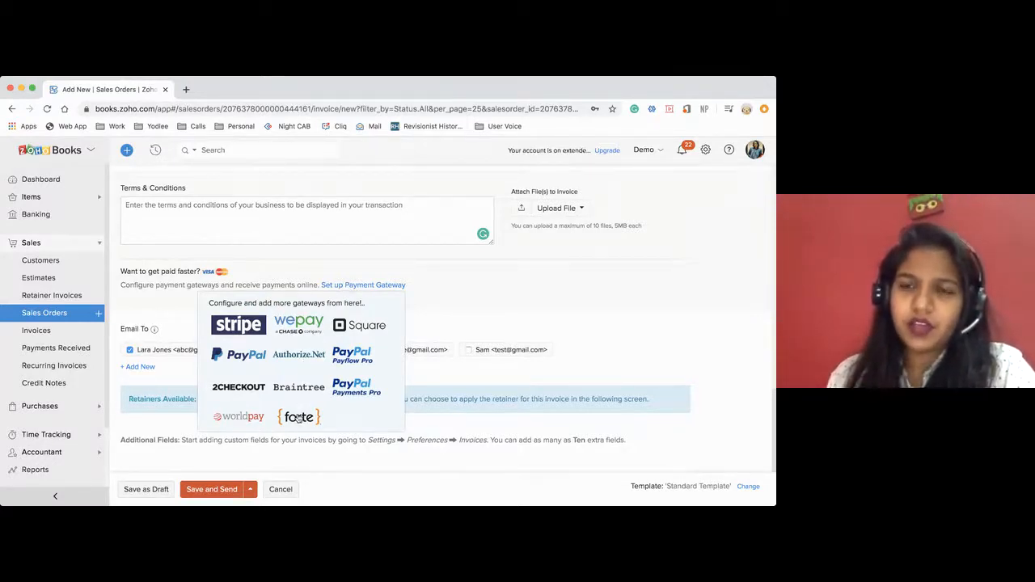
left_click(300, 356)
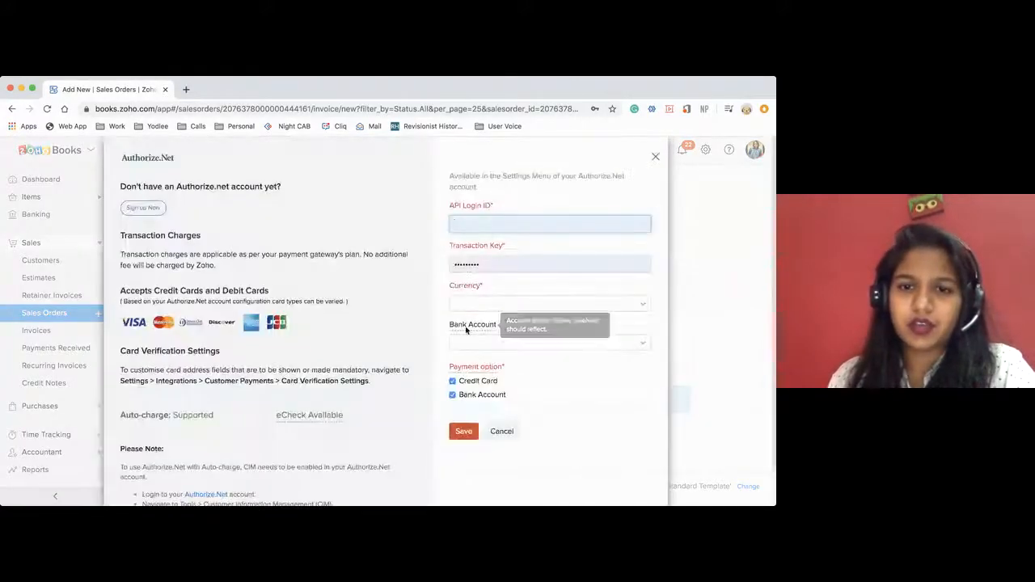
scroll(526, 340, "down", 1)
left_click(453, 350)
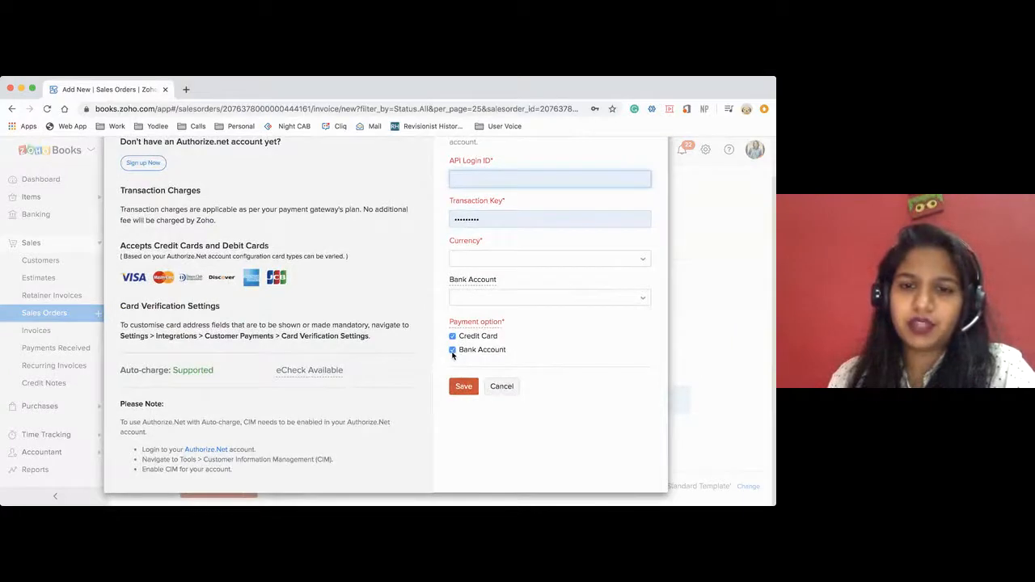
left_click_drag(453, 351, 513, 351)
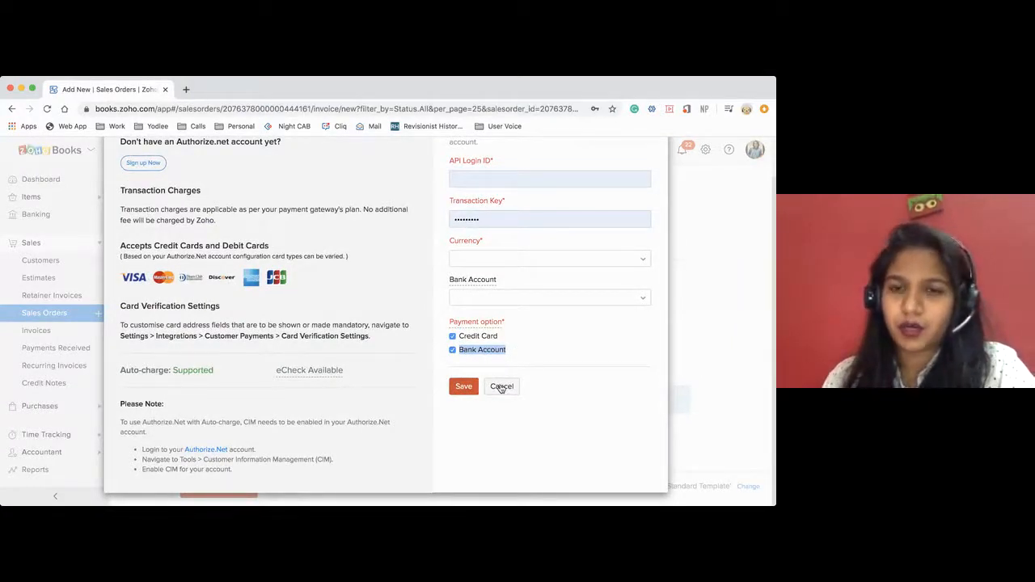
left_click(501, 386)
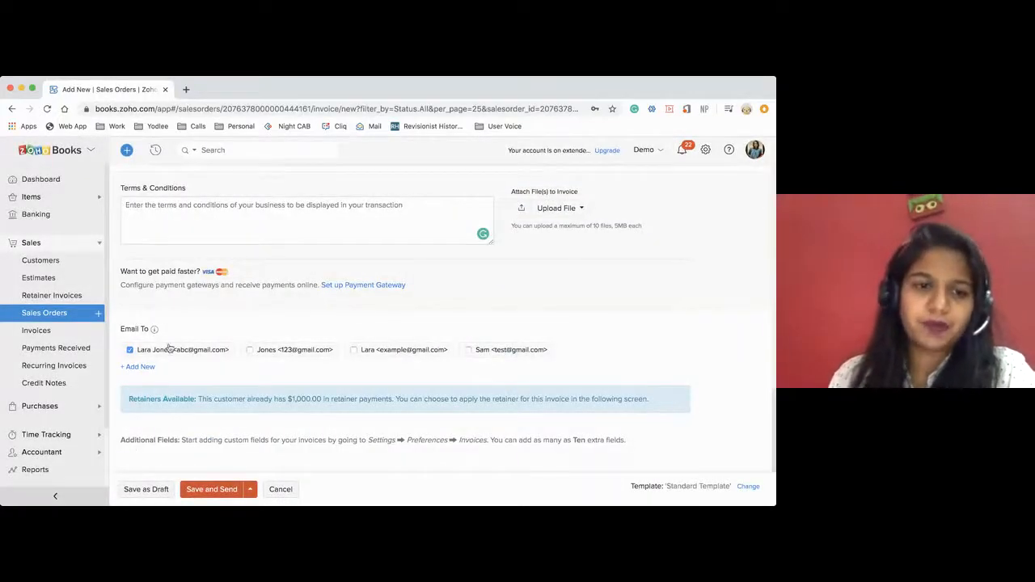
Set the invoice's e-mail recipients to the second and third listed contacts and exclude the first one.
left_click_drag(120, 329, 146, 330)
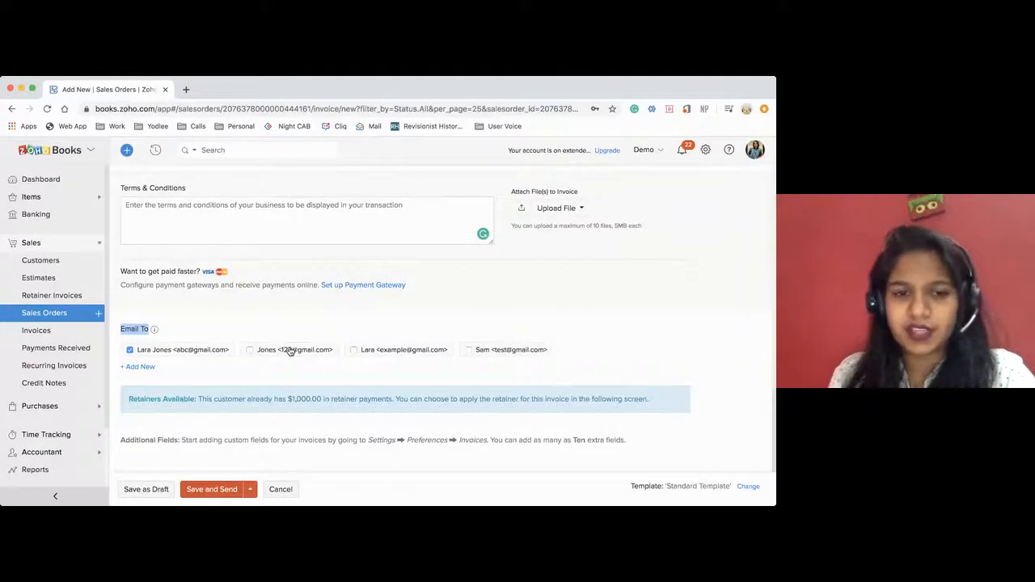
left_click(250, 350)
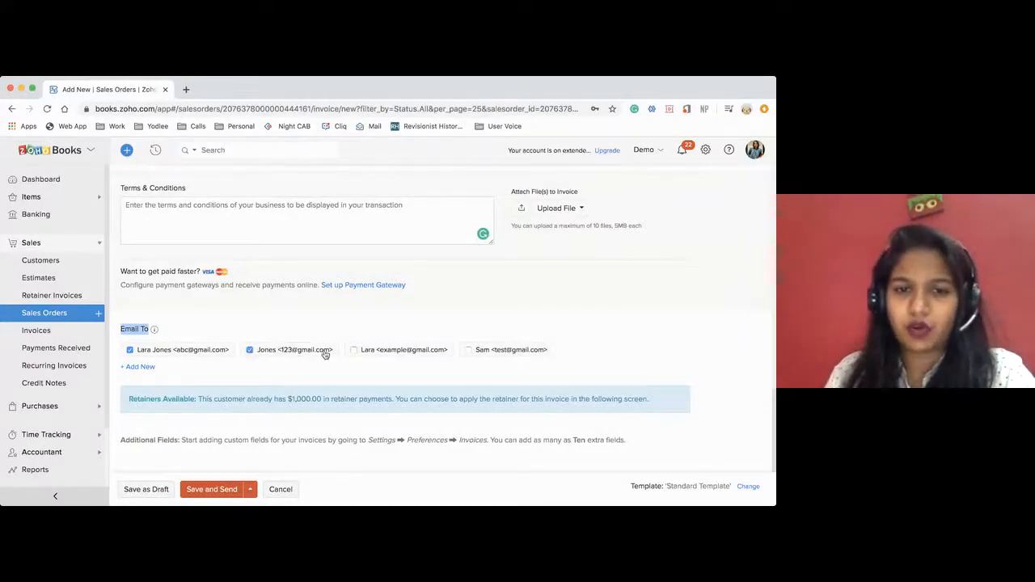
left_click(354, 350)
left_click(129, 349)
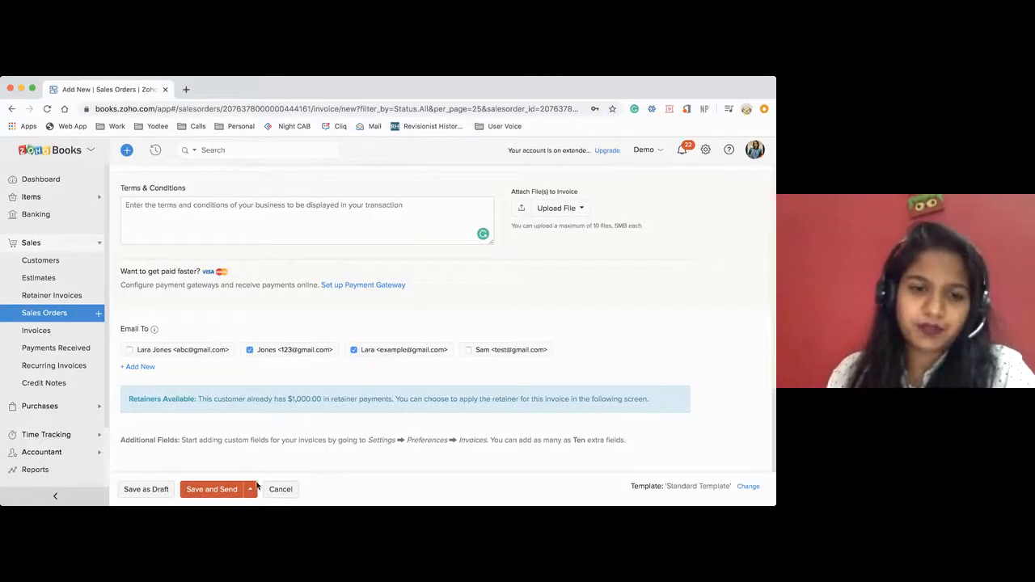
Save the invoice for sending and review its e-mail draft, including the recipients and invoice summary.
left_click(216, 492)
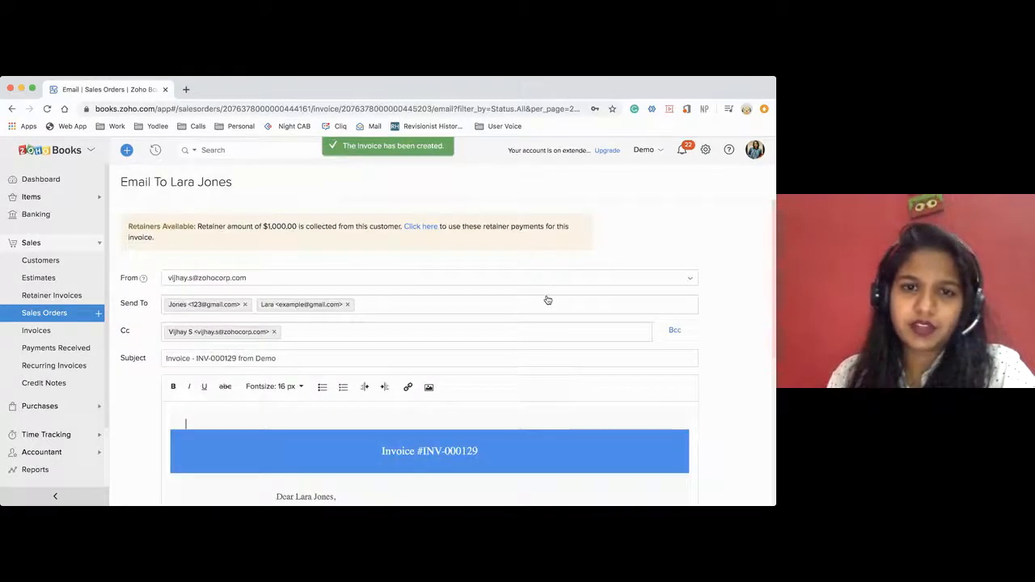
scroll(337, 407, "down", 5)
scroll(338, 402, "down", 10)
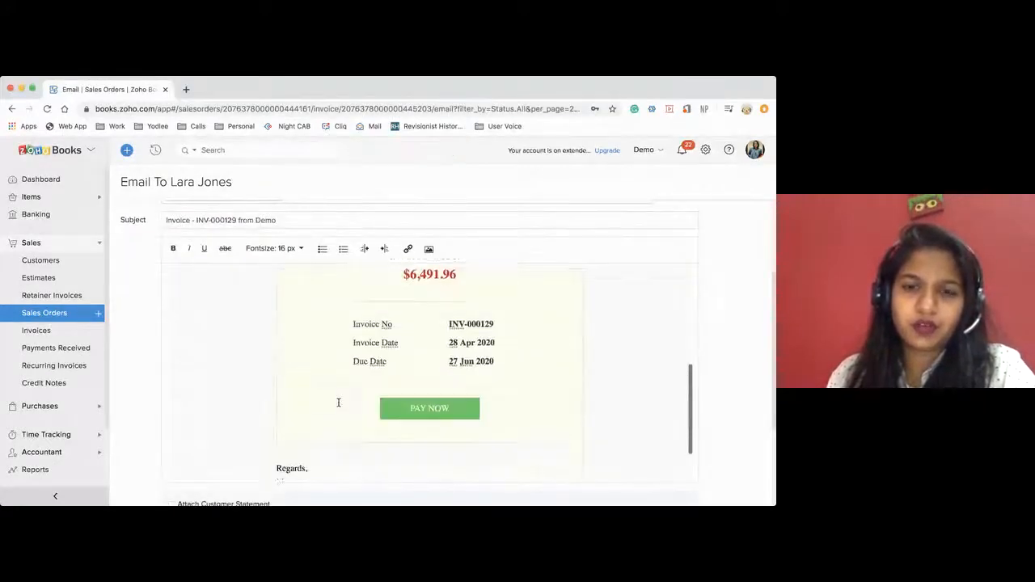
Send the invoice e-mail and review the sent invoice down to its journal entries.
left_click(176, 463)
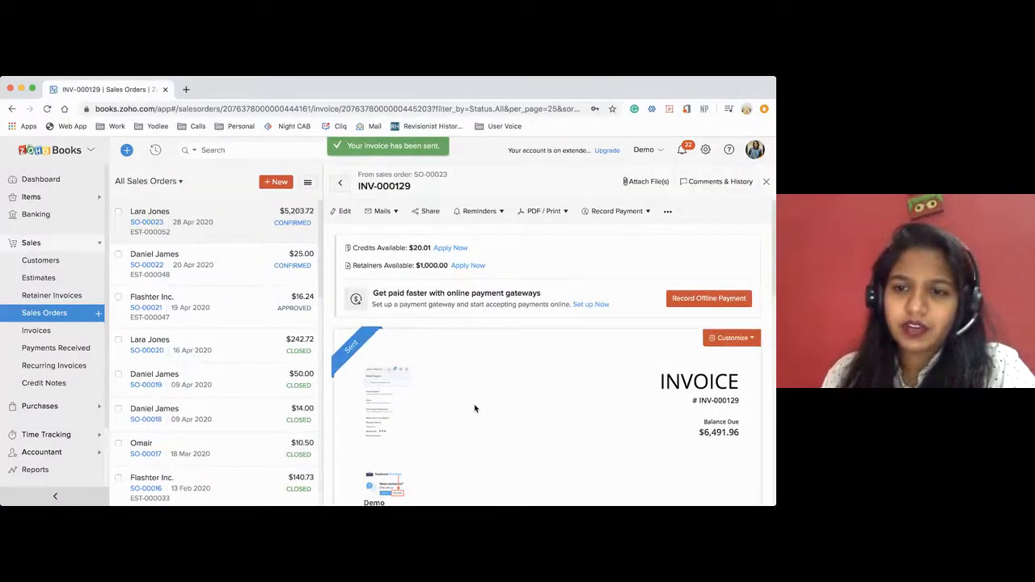
scroll(474, 409, "down", 2)
scroll(475, 409, "down", 2)
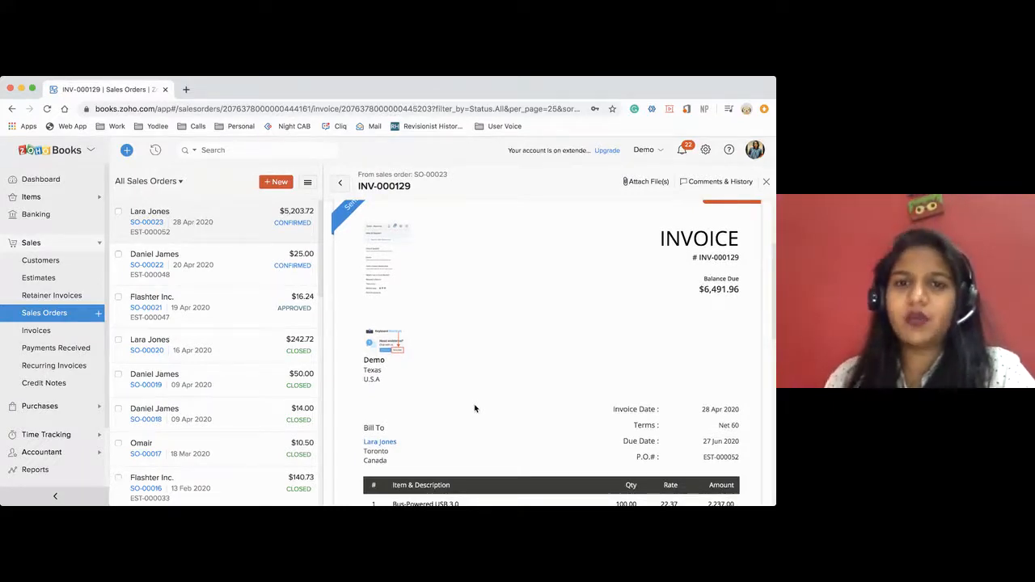
scroll(529, 420, "down", 10)
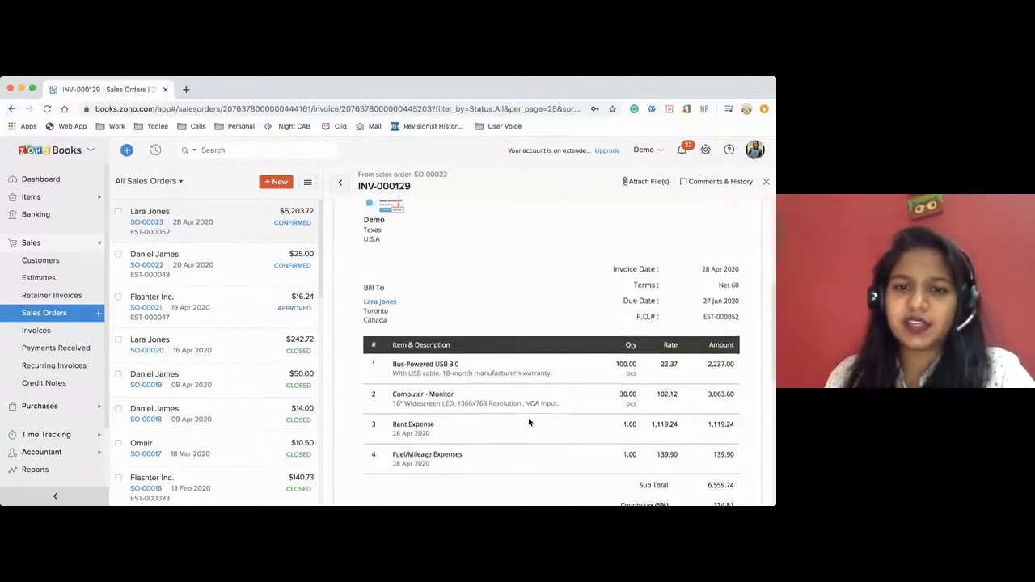
scroll(431, 451, "down", 3)
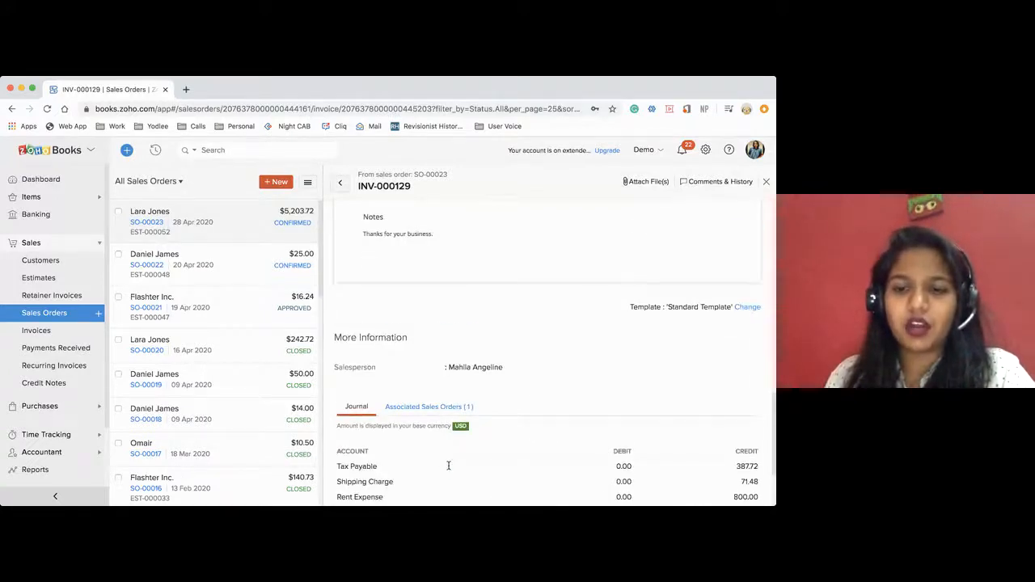
scroll(505, 271, "up", 1)
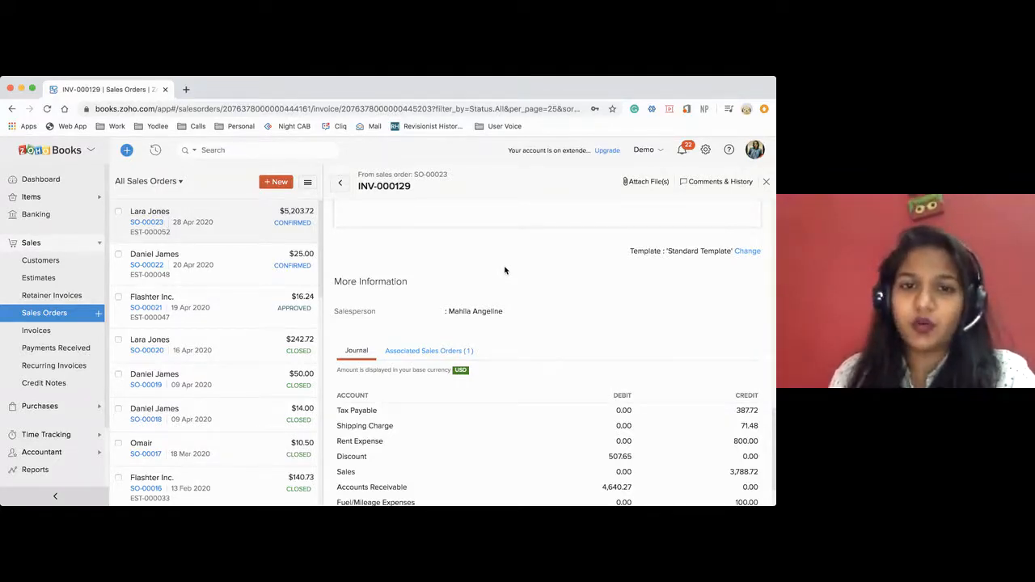
Examine the sent invoice's header, line items, billed expenses, taxes, discount, shipping charge and balance due.
scroll(505, 271, "up", 15)
scroll(504, 266, "down", 3)
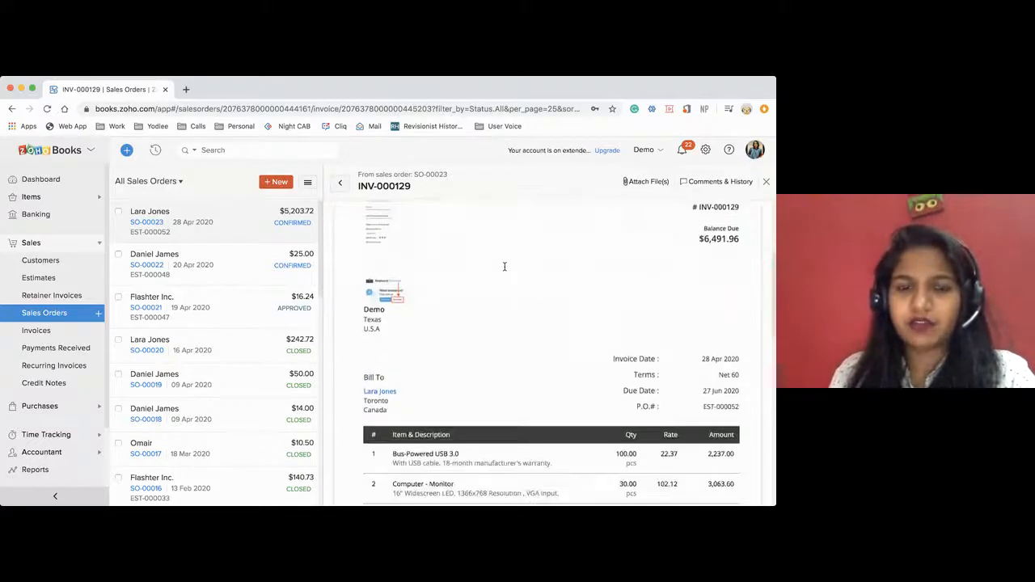
scroll(504, 267, "down", 2)
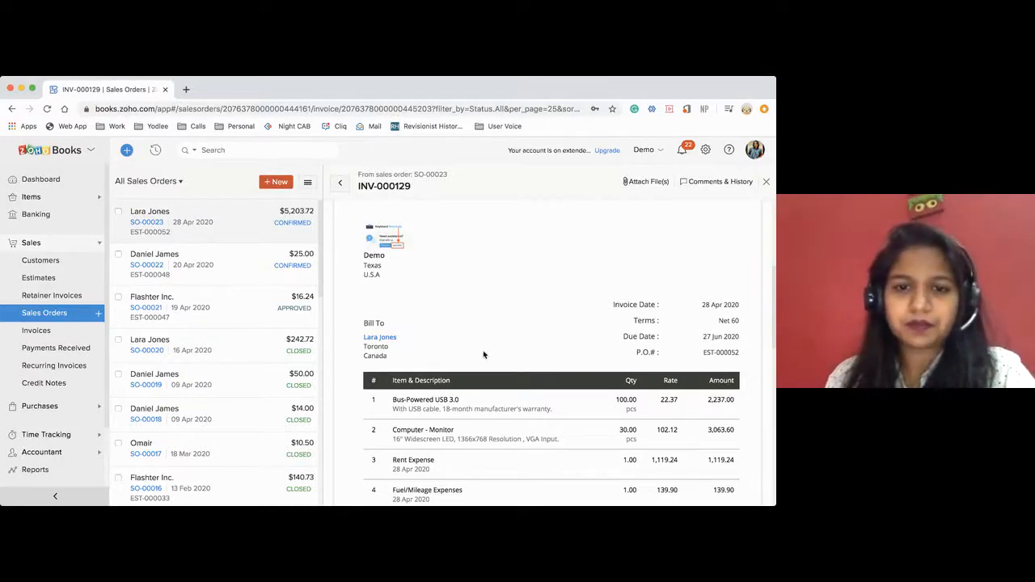
scroll(483, 352, "down", 2)
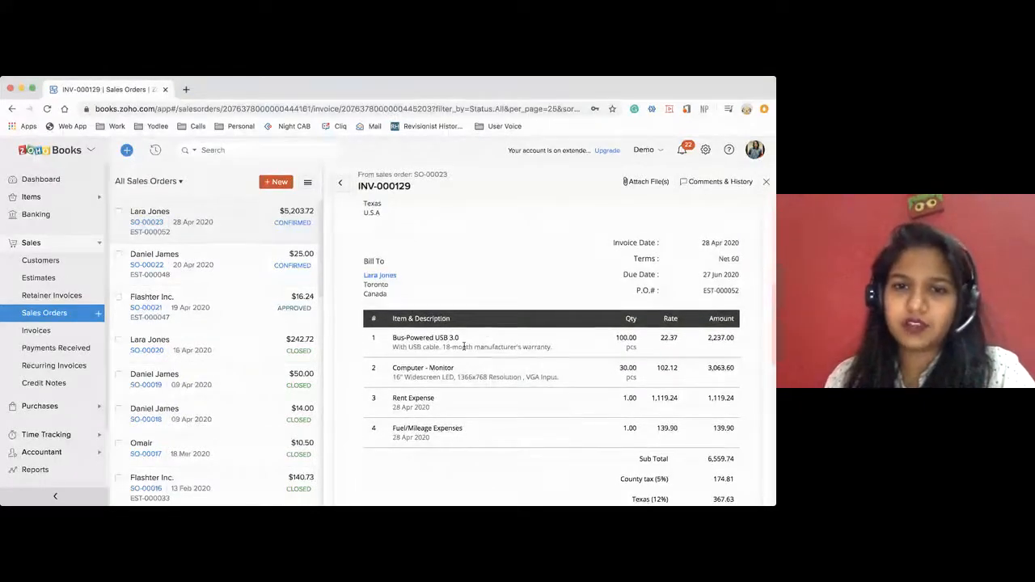
scroll(445, 331, "down", 5)
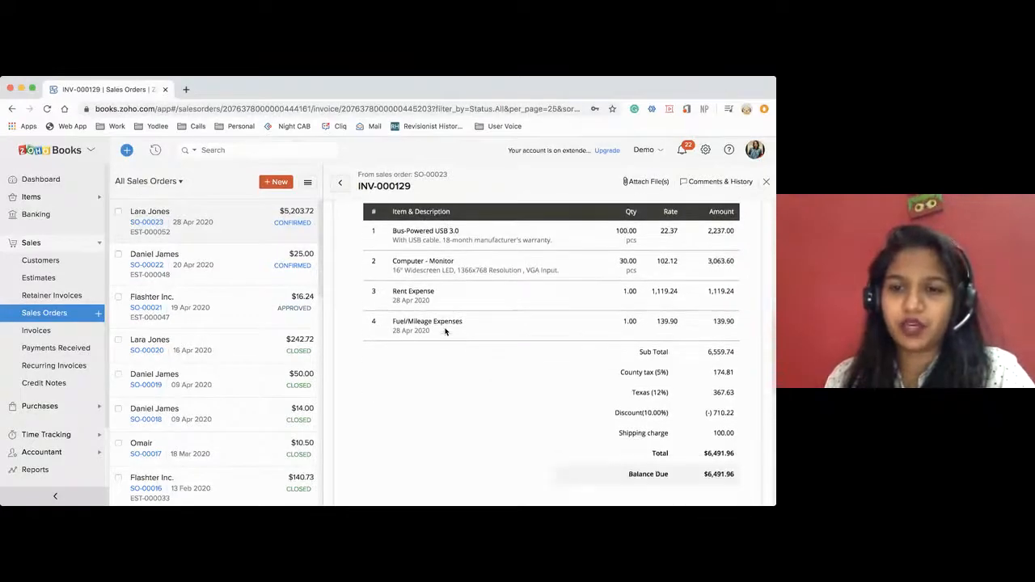
scroll(445, 331, "down", 1)
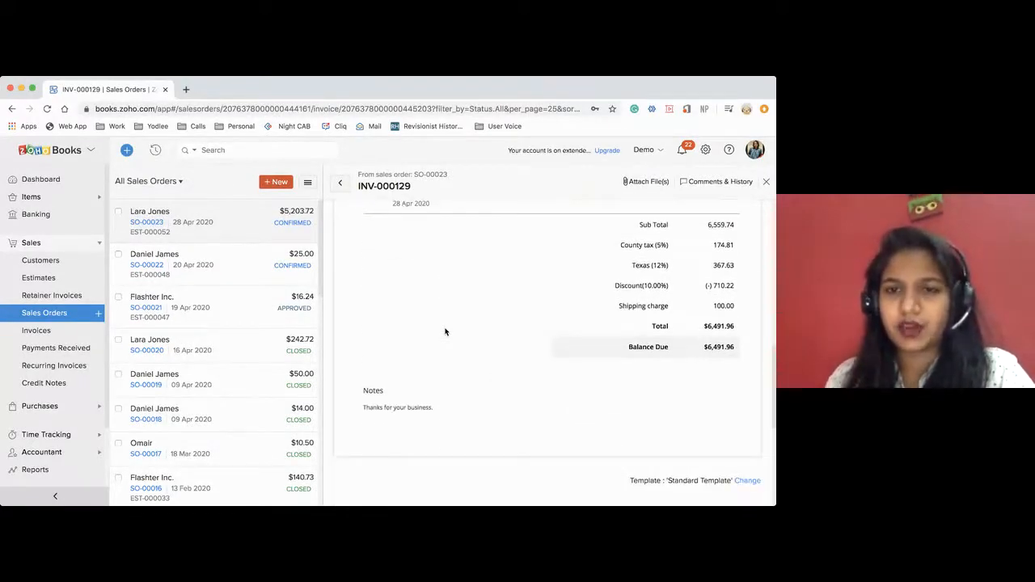
scroll(444, 331, "up", 3)
scroll(445, 332, "up", 3)
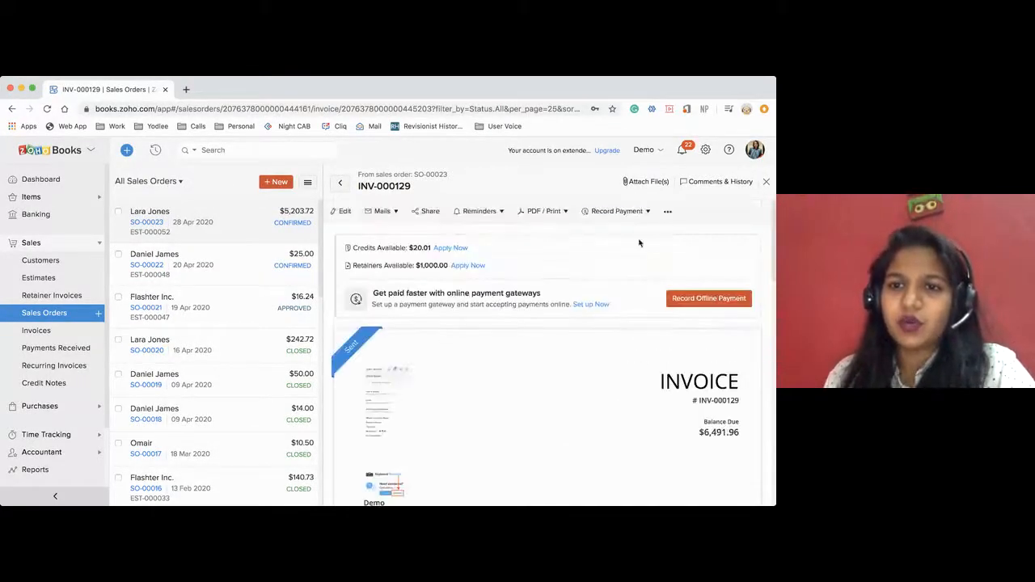
Start recording a payment for the invoice and set PNC Bank as the deposit account.
left_click(648, 214)
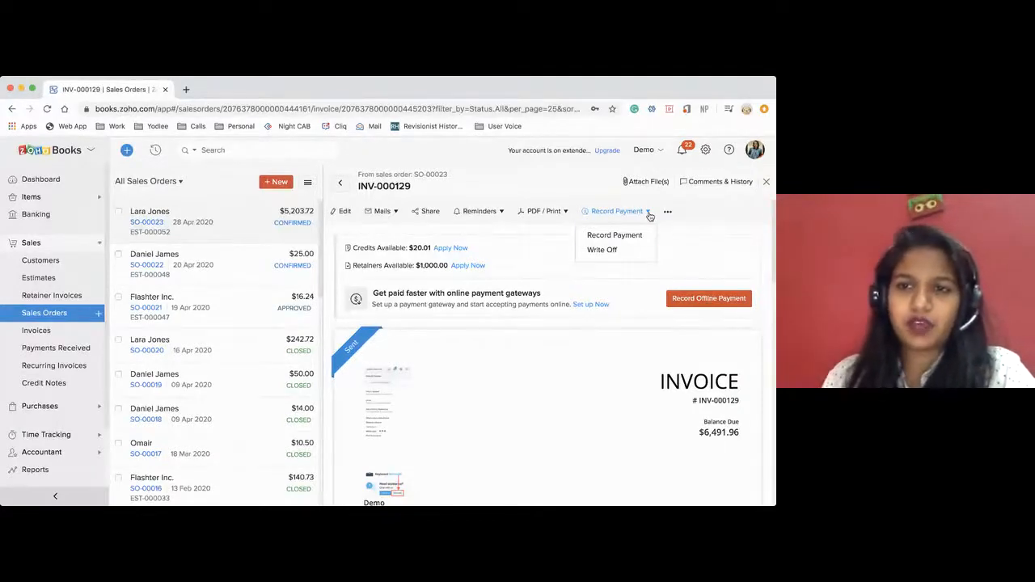
left_click(619, 235)
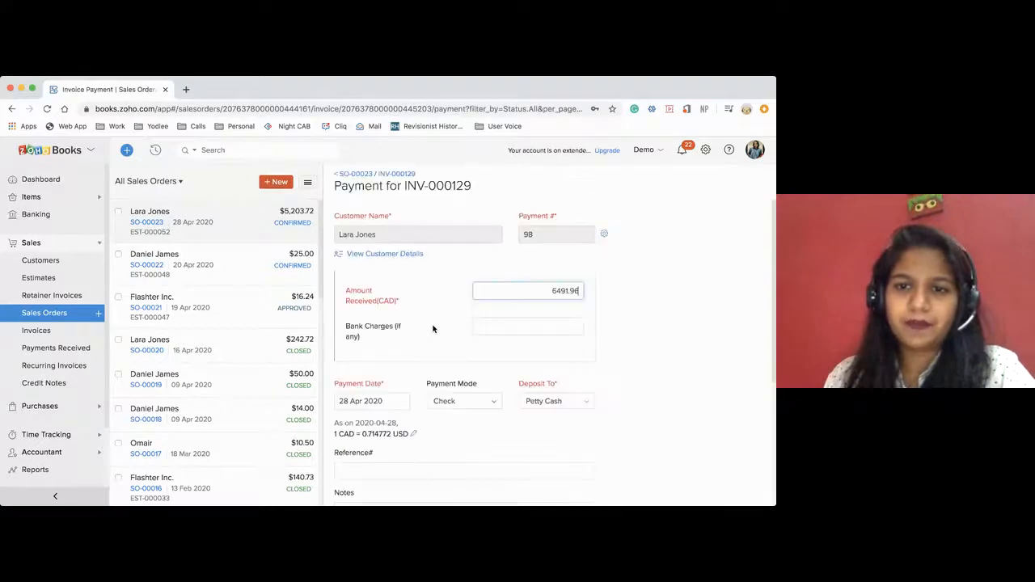
scroll(487, 360, "down", 1)
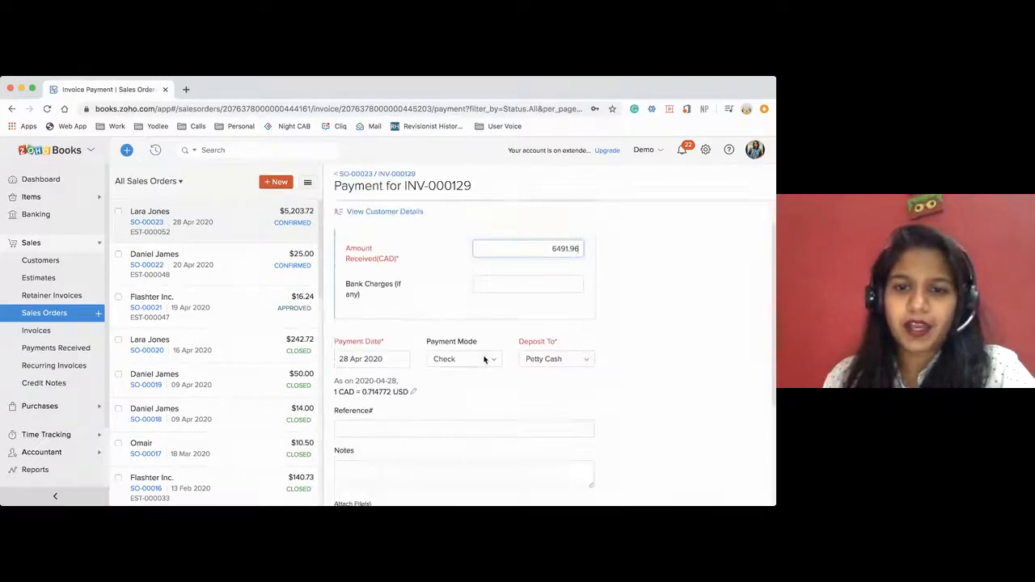
left_click(547, 358)
scroll(598, 429, "down", 2)
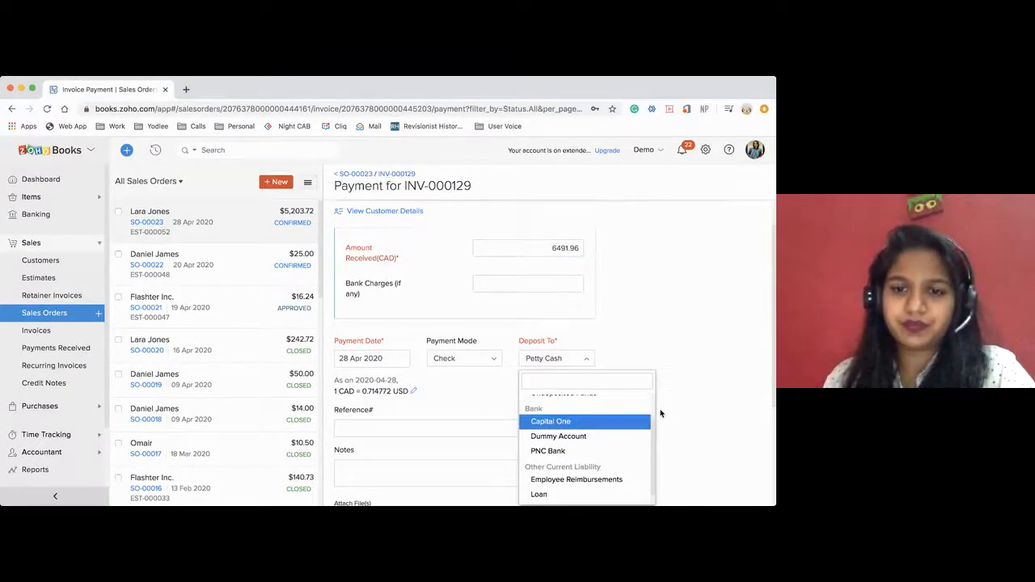
scroll(660, 414, "down", 2)
scroll(566, 367, "down", 1)
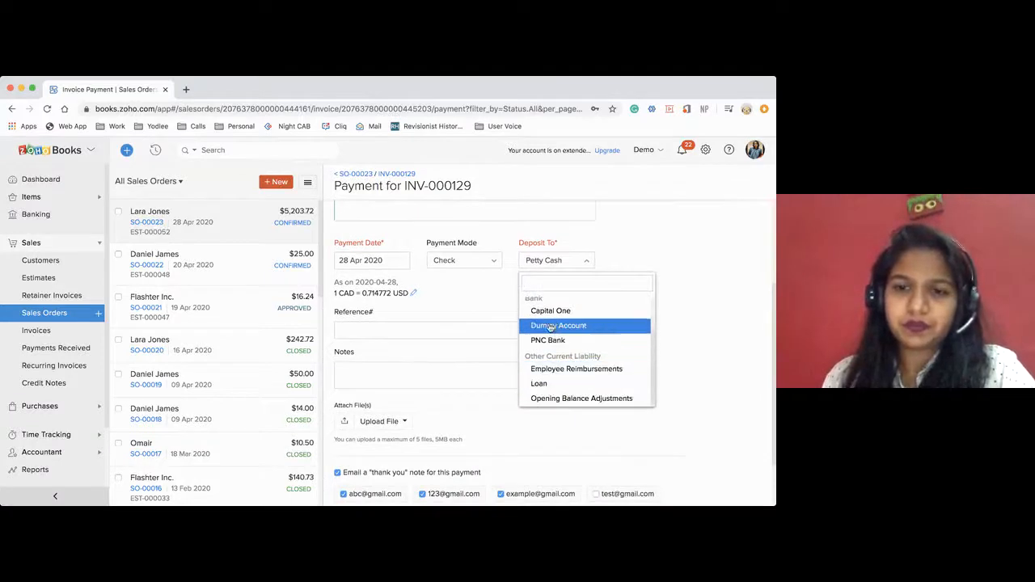
left_click(547, 340)
Set the amount received to 4000 CAD and save the invoice payment.
scroll(603, 293, "up", 2)
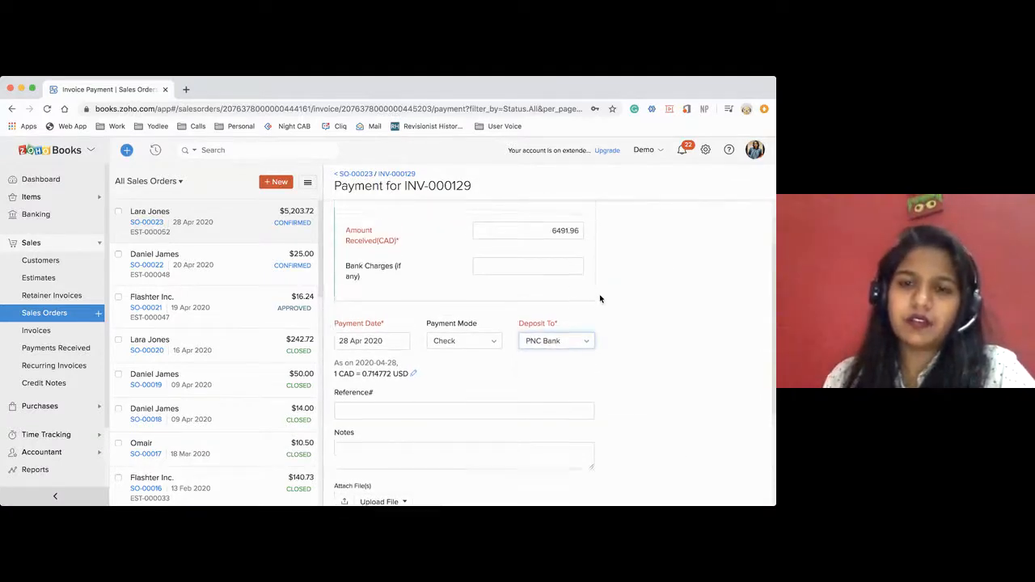
scroll(600, 299, "up", 1)
left_click_drag(553, 260, 587, 262)
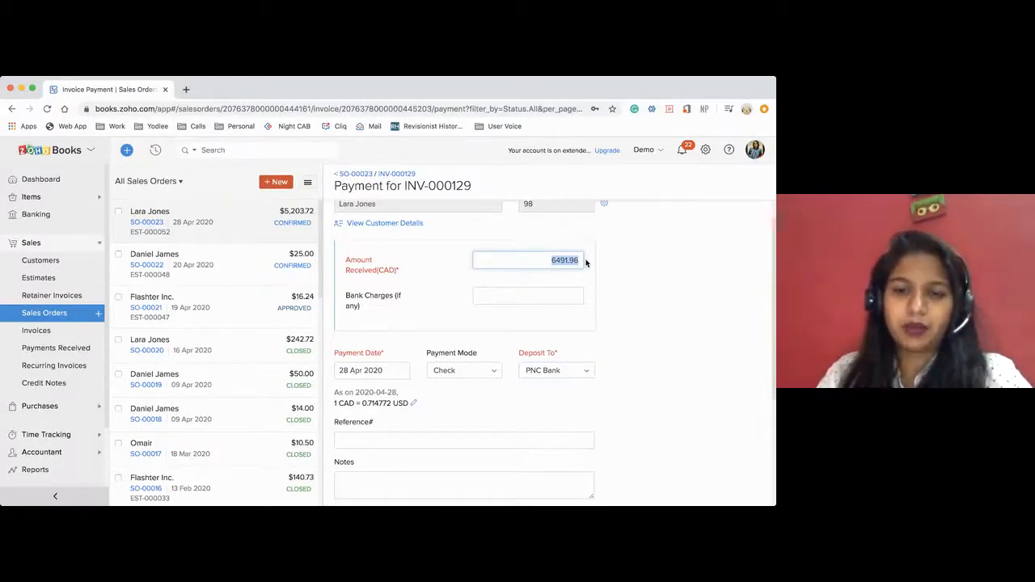
key("BackSpace")
type("4000")
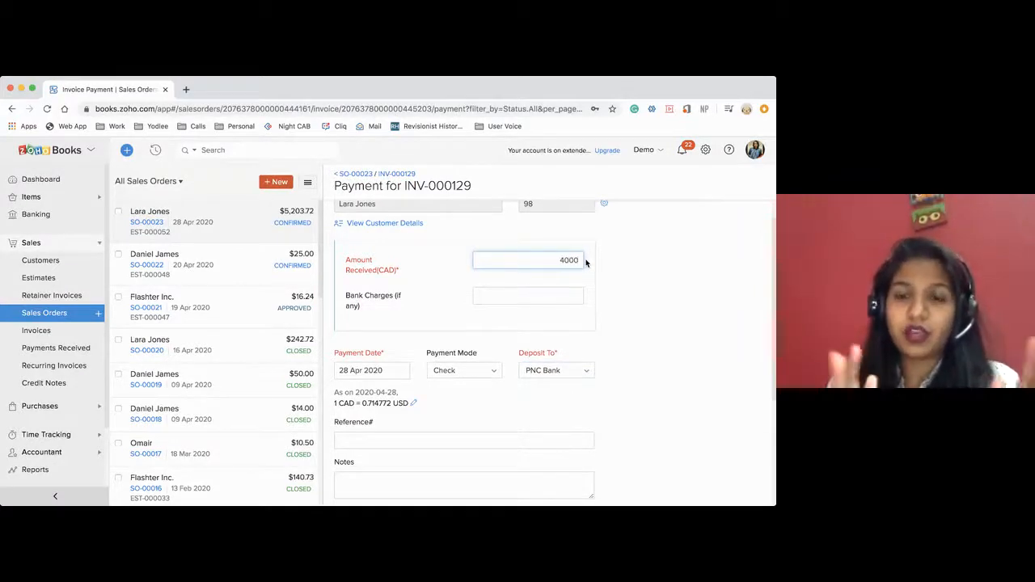
scroll(550, 328, "up", 1)
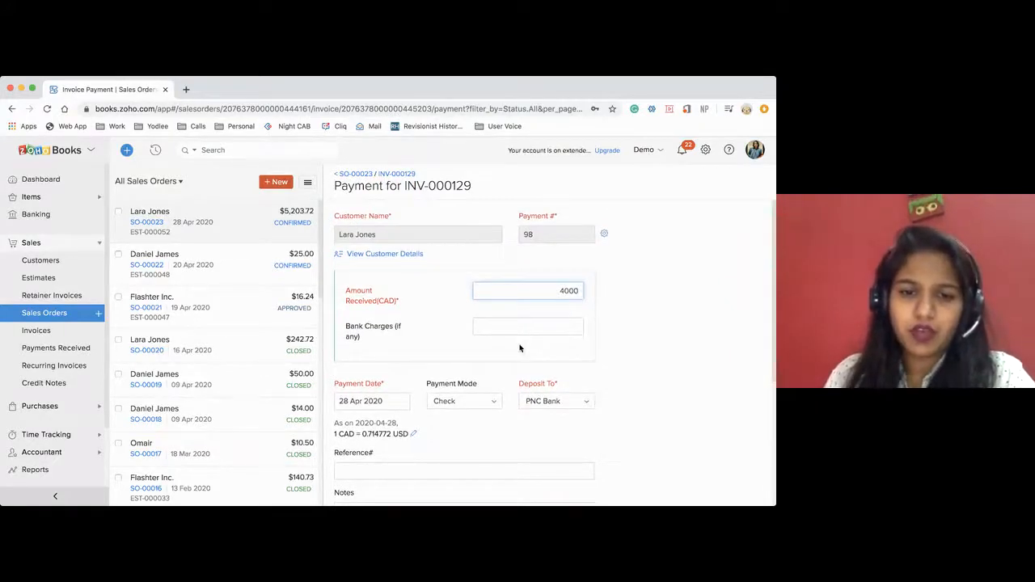
scroll(520, 348, "down", 5)
left_click(378, 471)
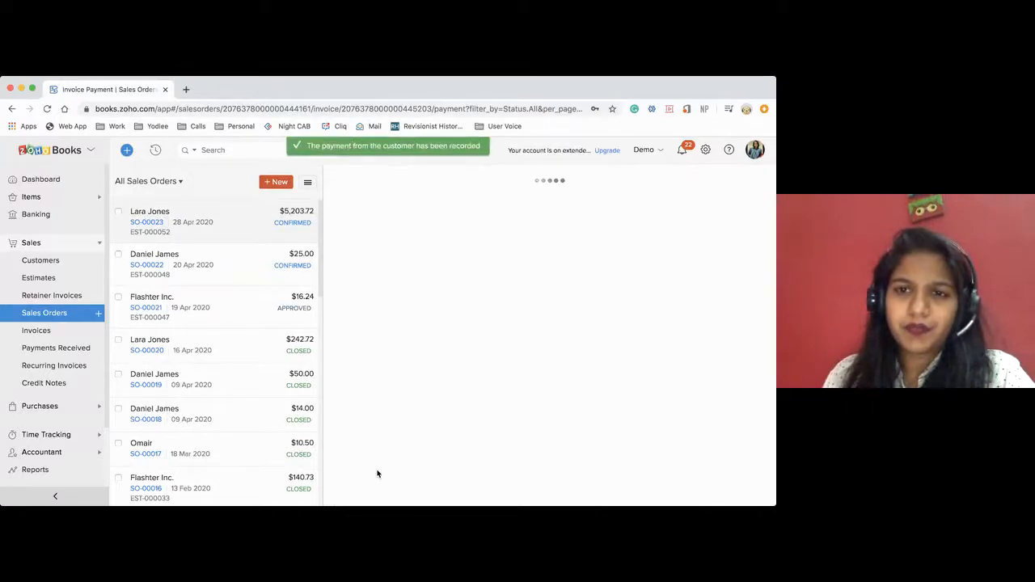
Apply 1000 from the customer's available retainer to the partially paid invoice.
scroll(454, 383, "down", 2)
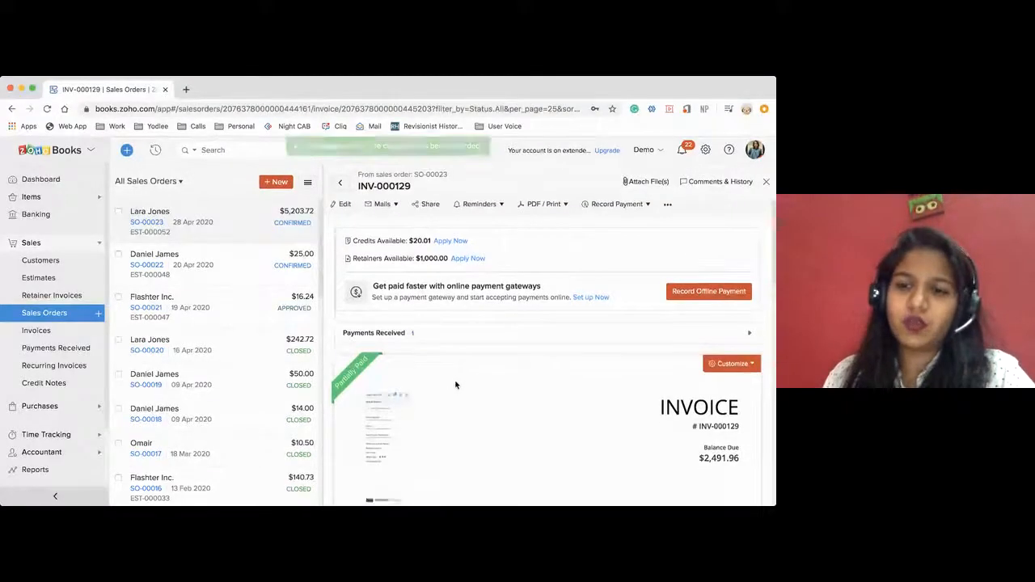
mouse_move(368, 306)
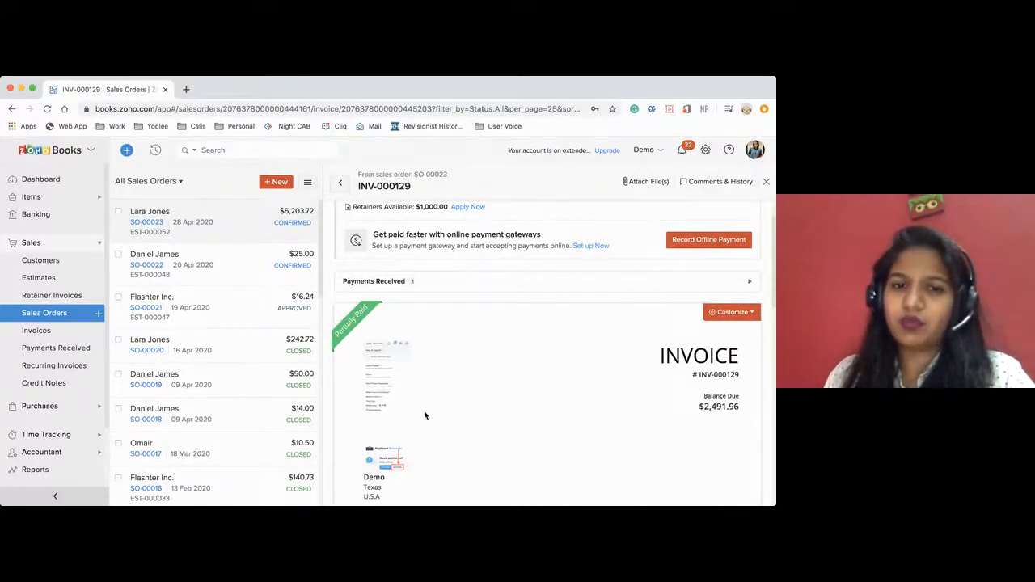
scroll(425, 416, "down", 10)
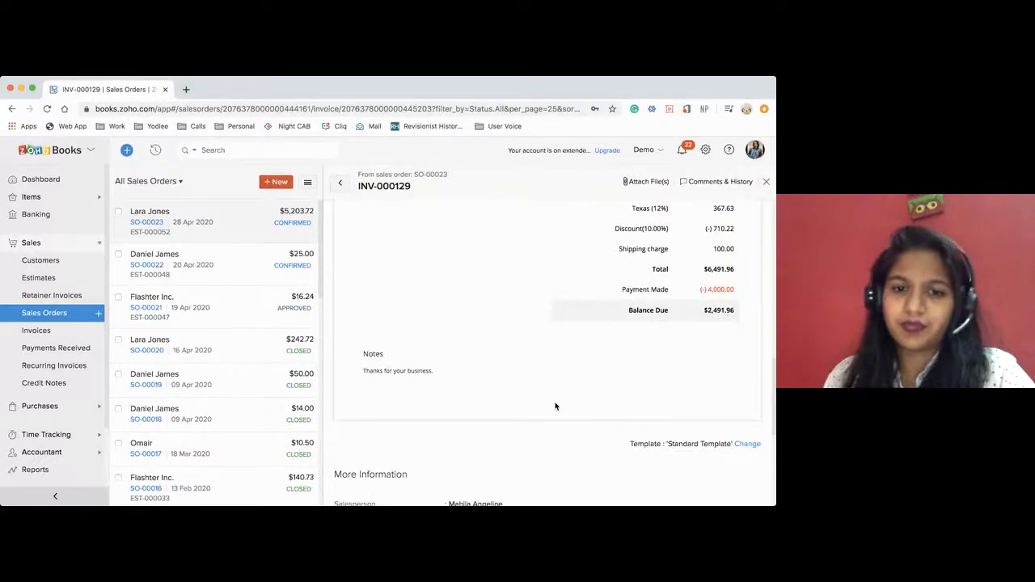
scroll(555, 407, "up", 5)
scroll(555, 407, "up", 5)
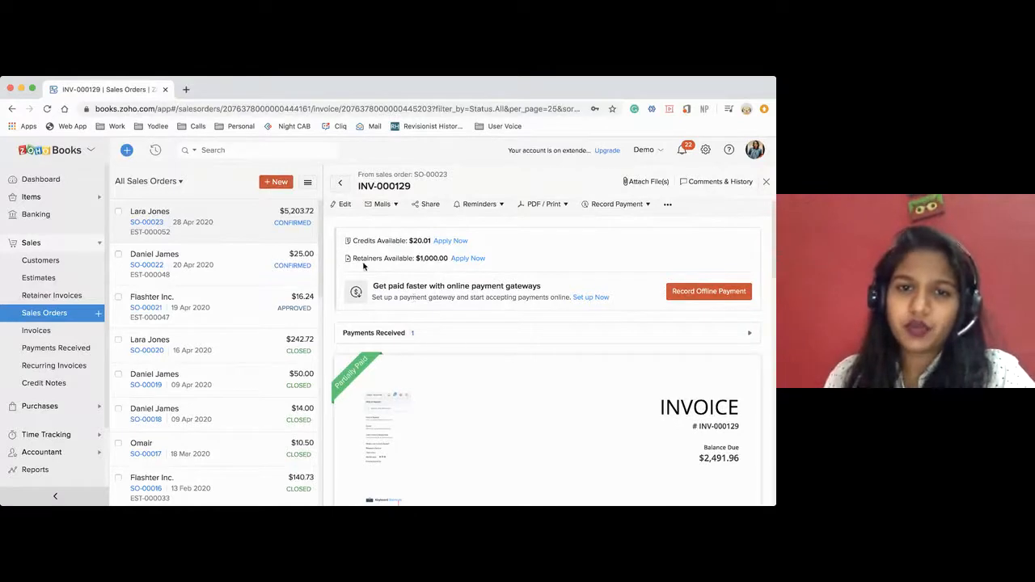
left_click_drag(351, 259, 486, 265)
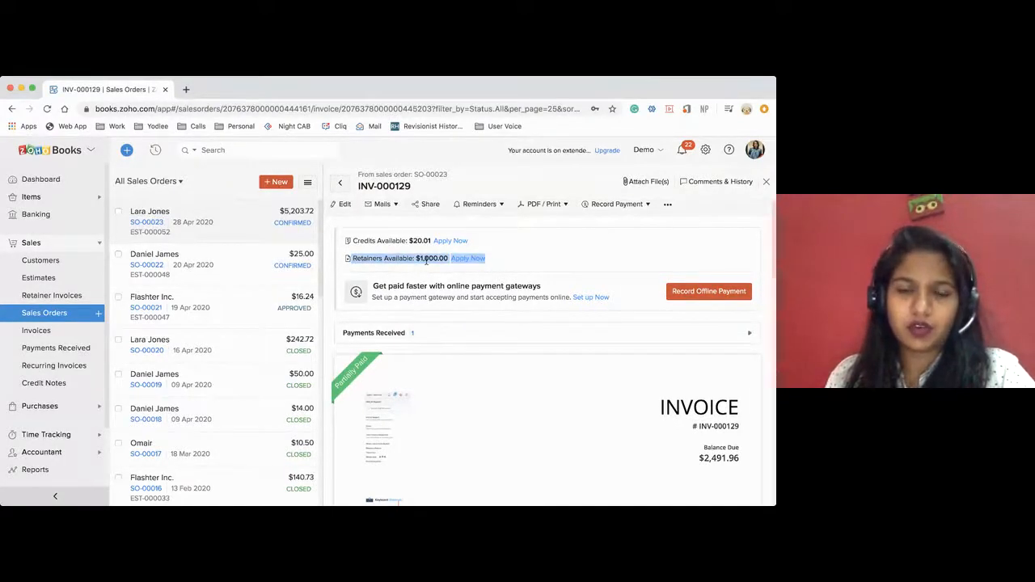
left_click(469, 259)
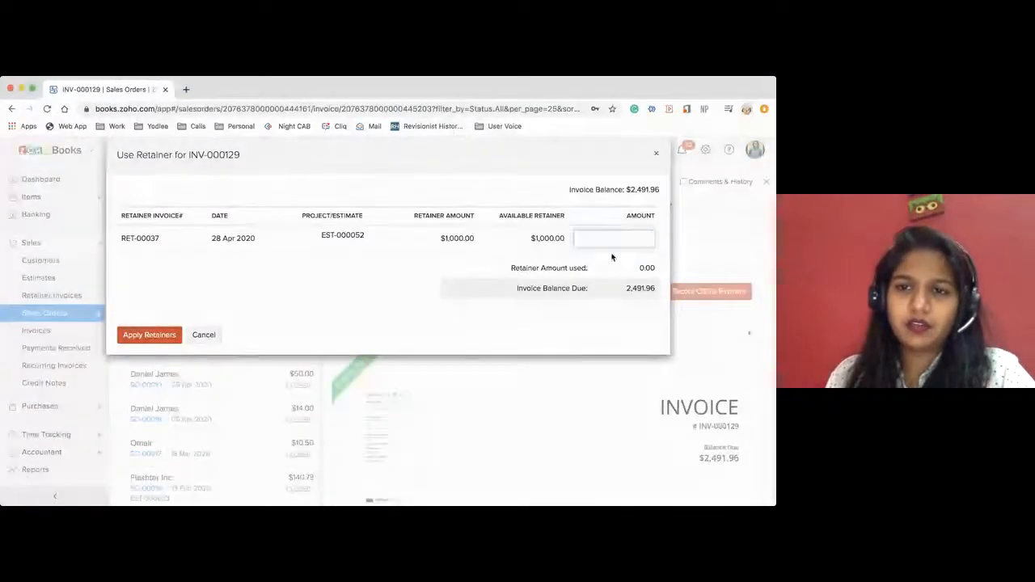
type("000")
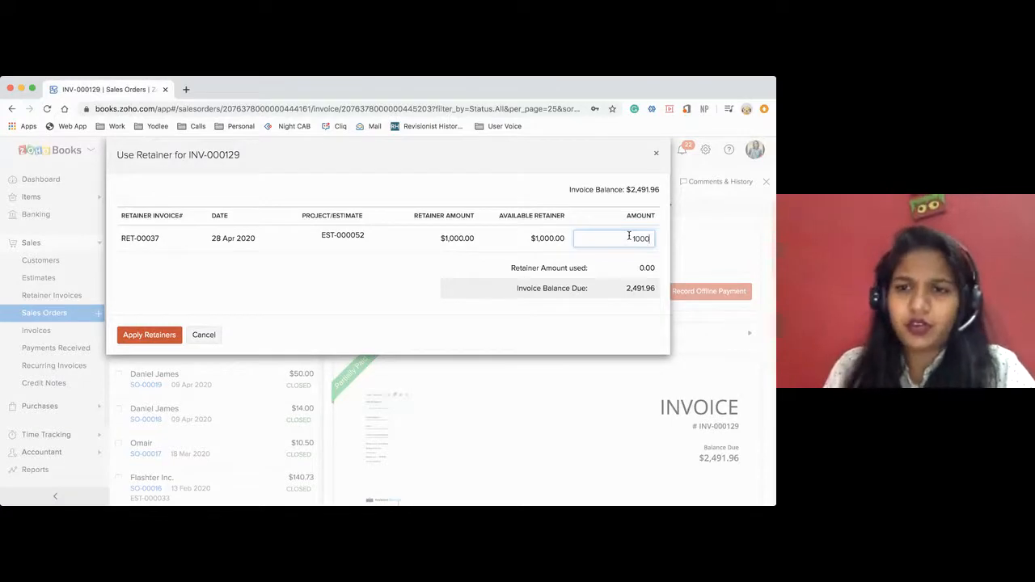
left_click(148, 336)
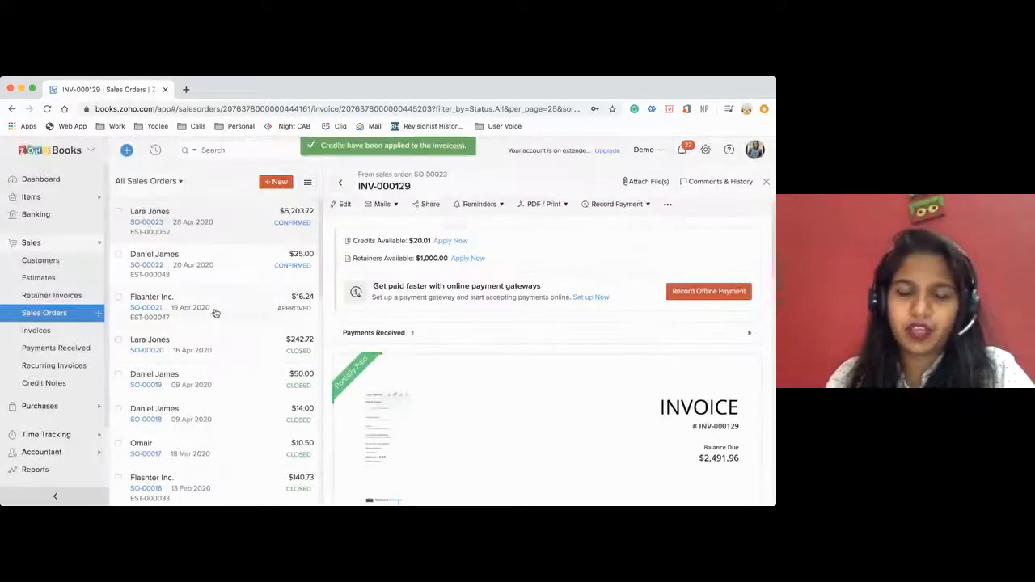
Check the invoice's payment made and balance due, then reopen the retainer application and dismiss it.
scroll(428, 435, "down", 10)
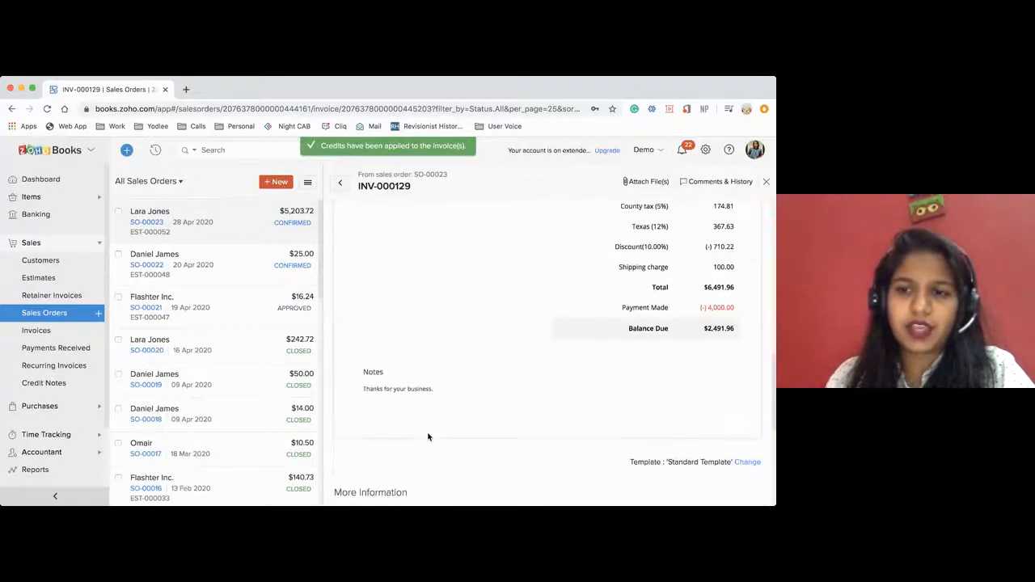
scroll(720, 325, "up", 1)
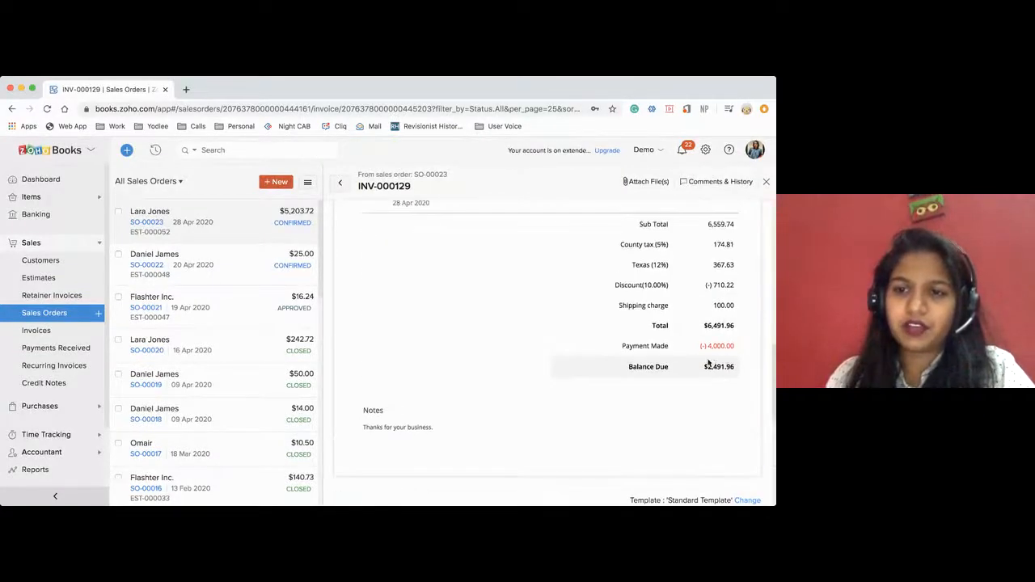
scroll(711, 365, "up", 8)
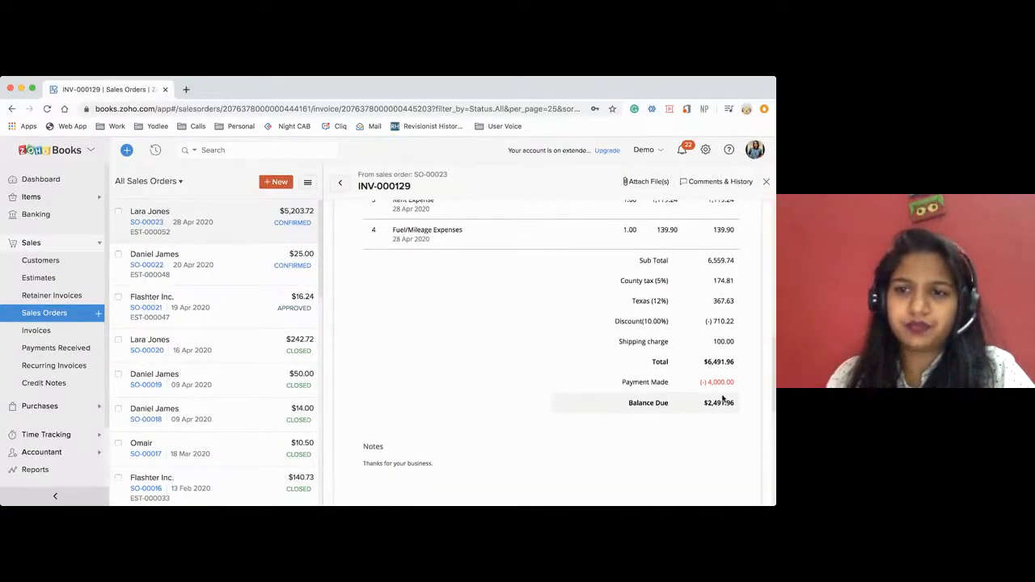
scroll(724, 398, "up", 4)
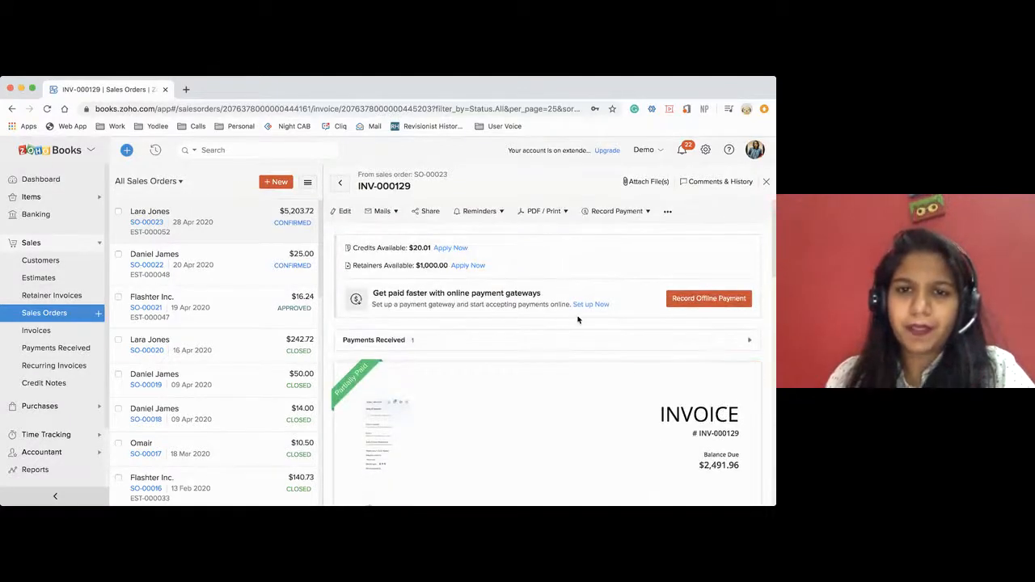
left_click(469, 266)
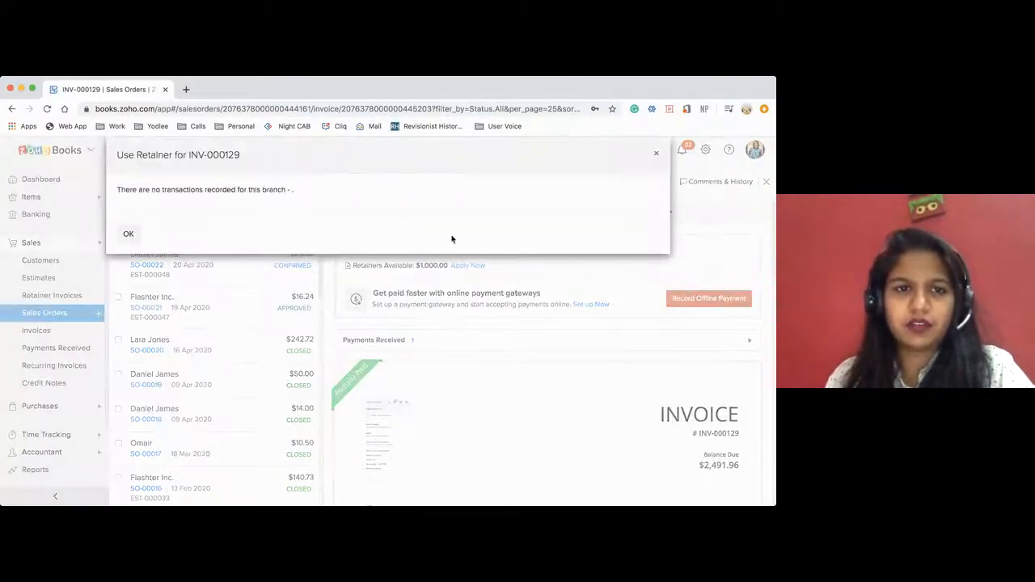
left_click(132, 236)
scroll(463, 315, "down", 4)
scroll(462, 312, "down", 4)
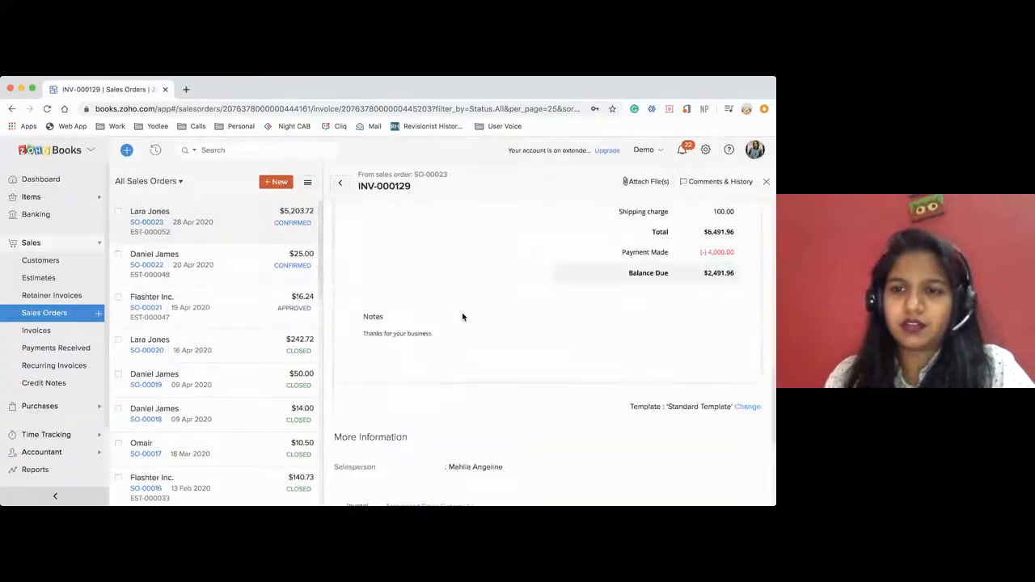
Load the books.zoho.com dashboard afresh, search the organizations for demo, and switch to the organization named Demo.
left_click(266, 109)
key("Return")
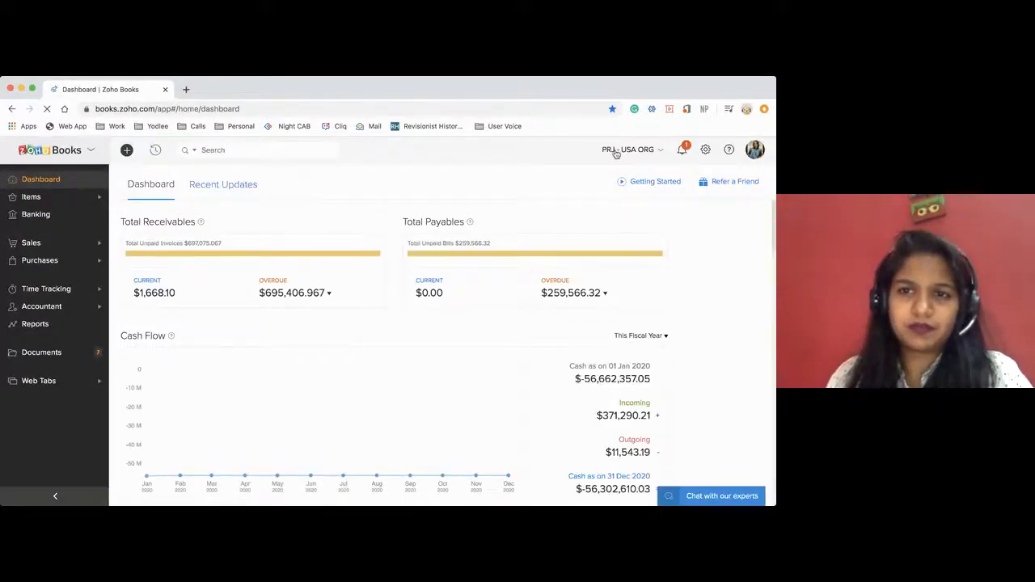
left_click(616, 152)
type("demo")
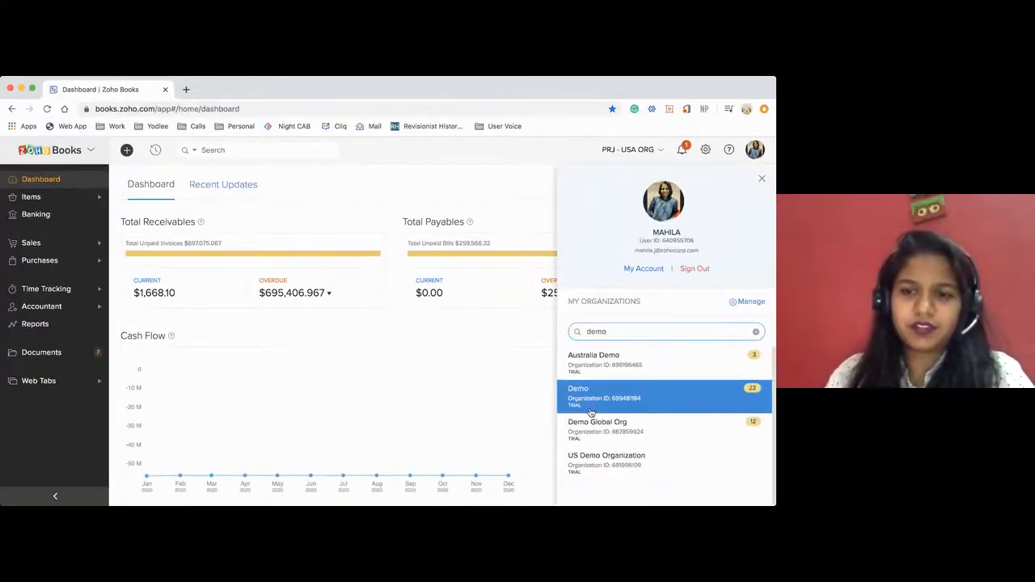
left_click(591, 413)
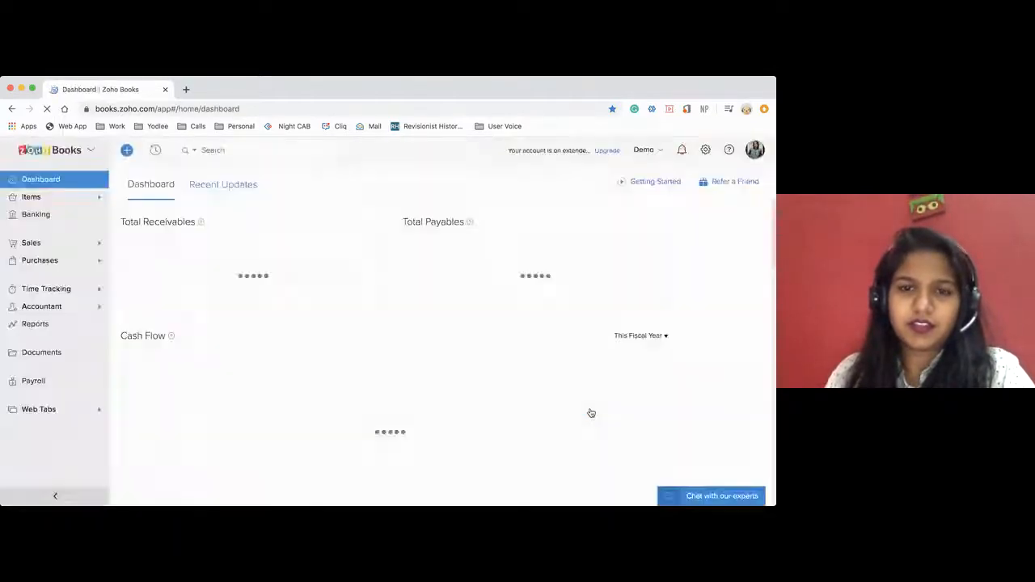
Open the newest partially paid invoice from the invoice list and check its payment made, balance due and payment recording options.
left_click(58, 242)
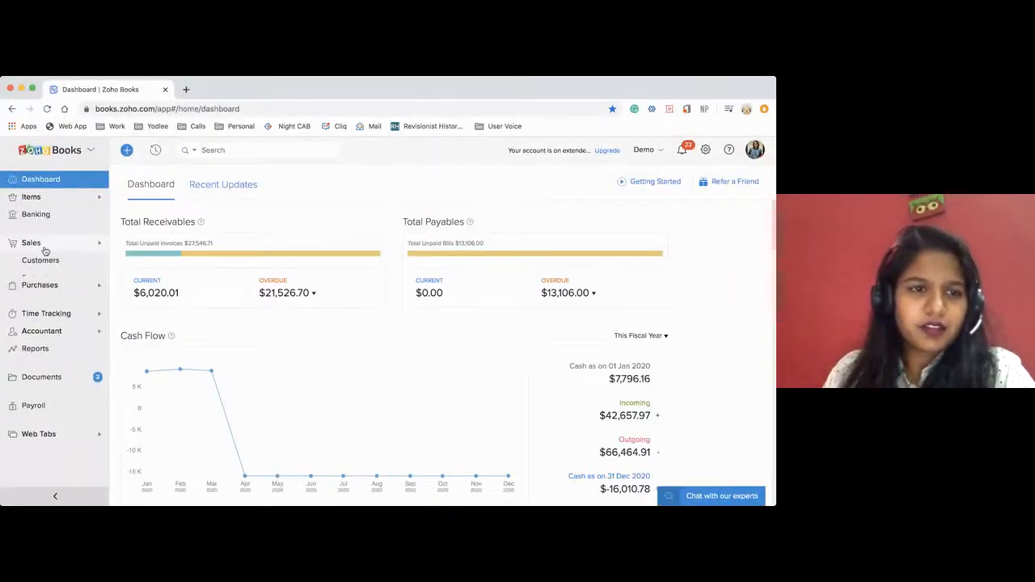
left_click(35, 328)
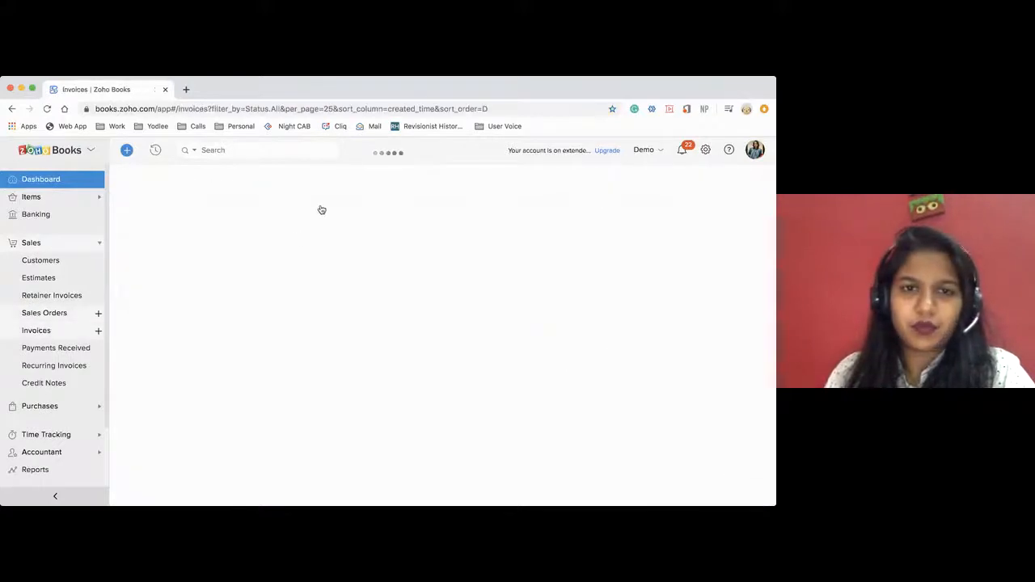
left_click(280, 235)
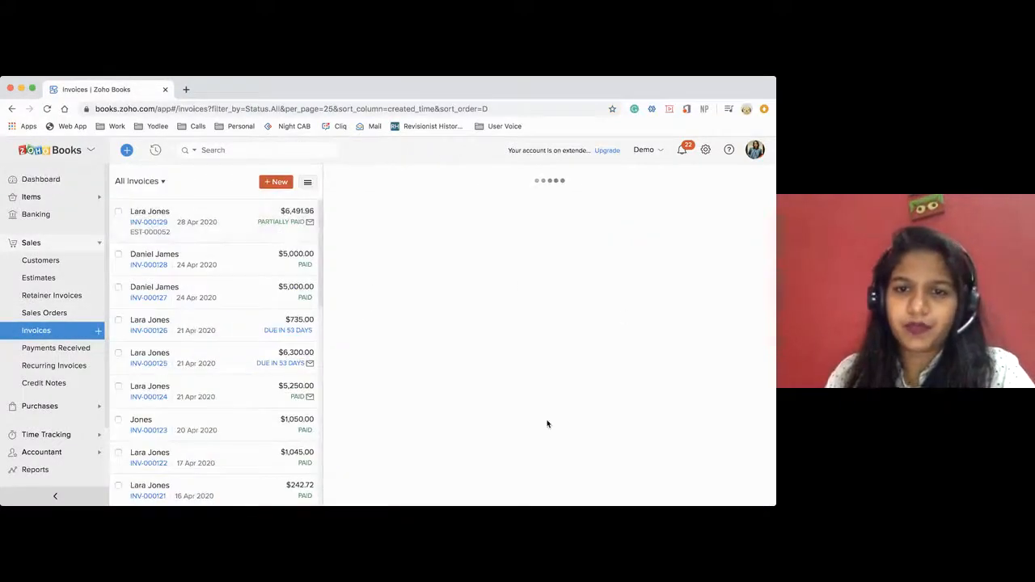
scroll(546, 422, "down", 10)
scroll(547, 422, "up", 4)
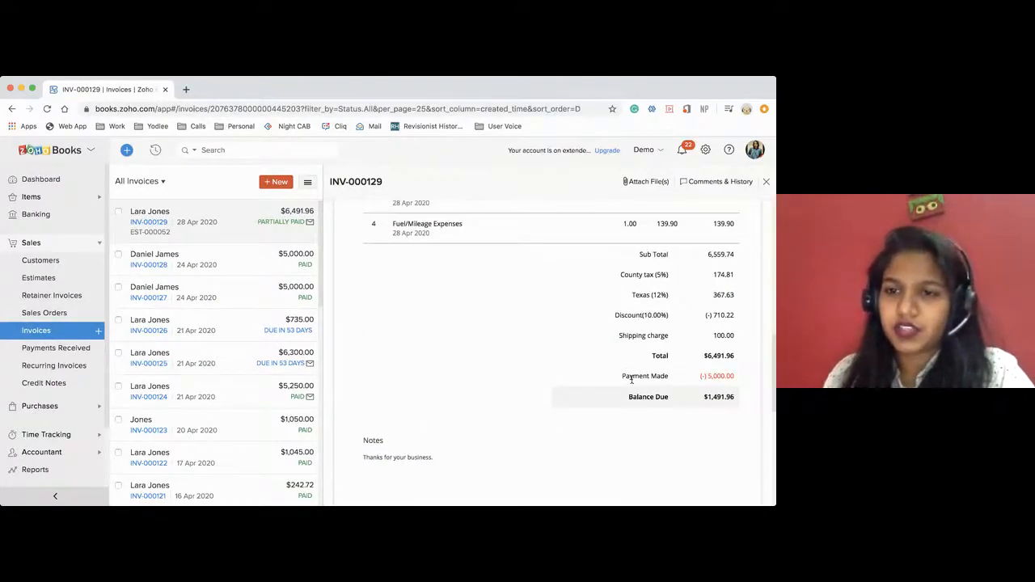
scroll(632, 379, "up", 1)
scroll(632, 383, "up", 1)
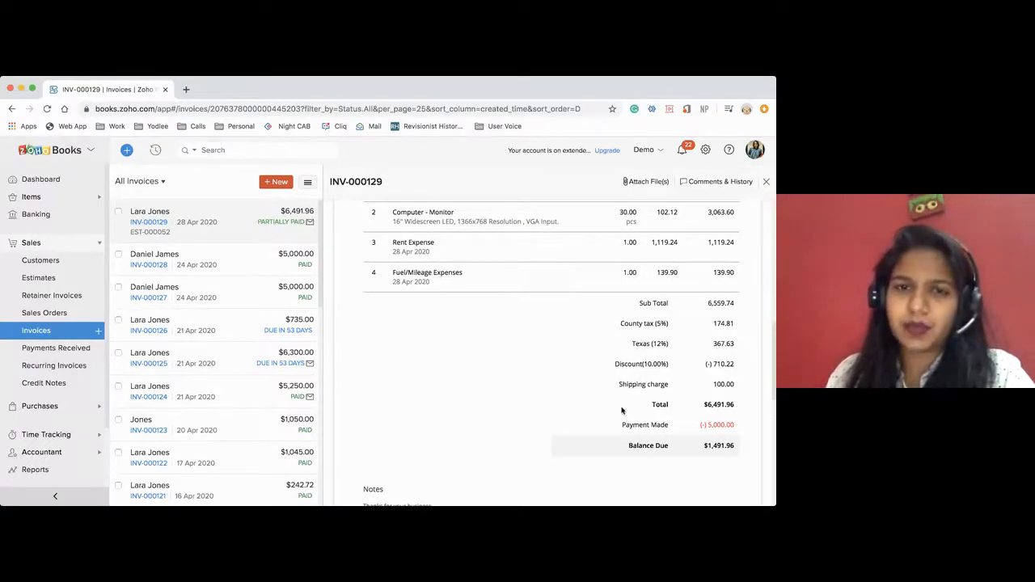
scroll(619, 409, "up", 10)
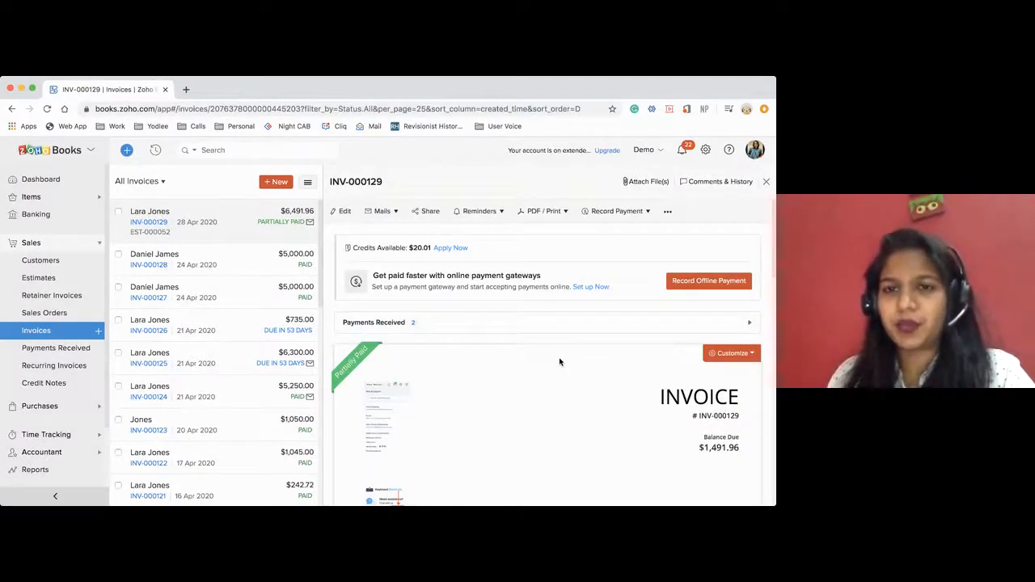
left_click(645, 212)
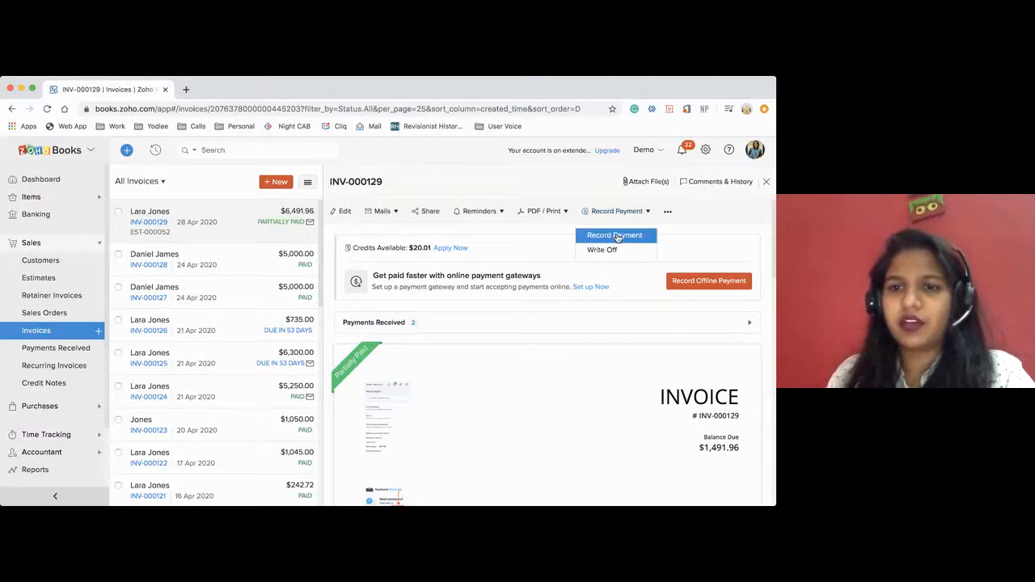
scroll(608, 375, "down", 1)
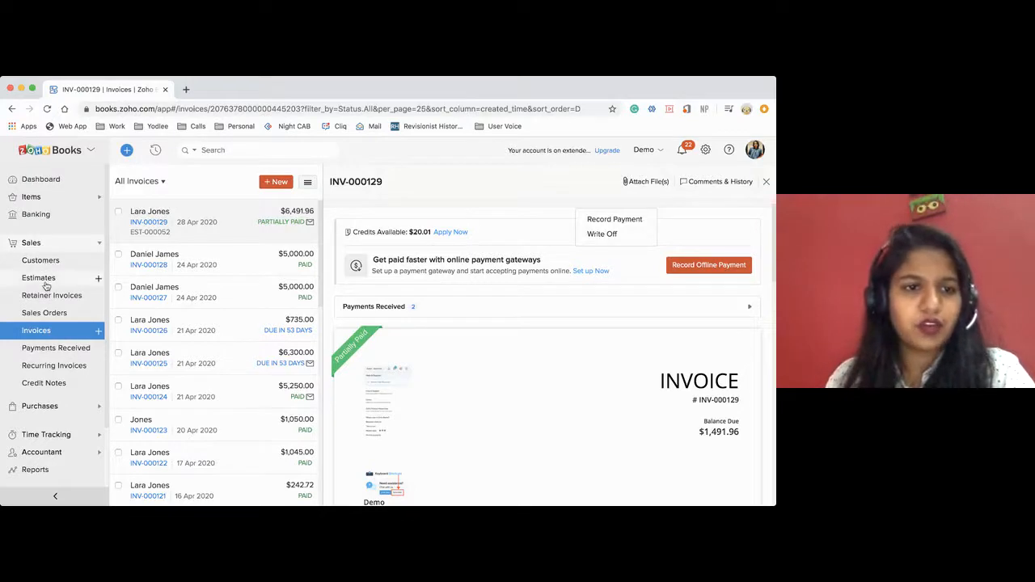
Start a new recurring invoice and select the fourth customer in the customer list.
left_click(72, 369)
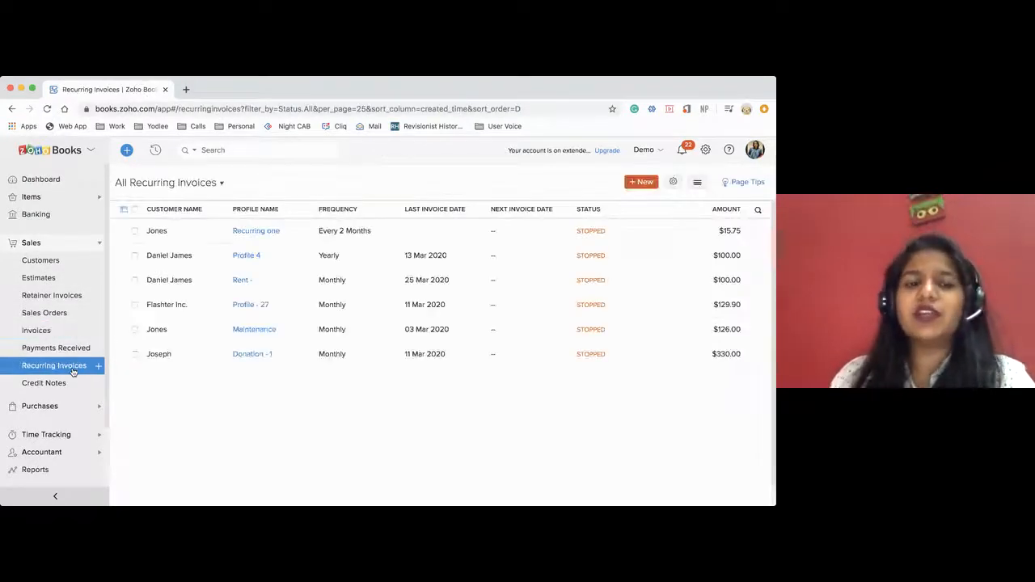
left_click(98, 366)
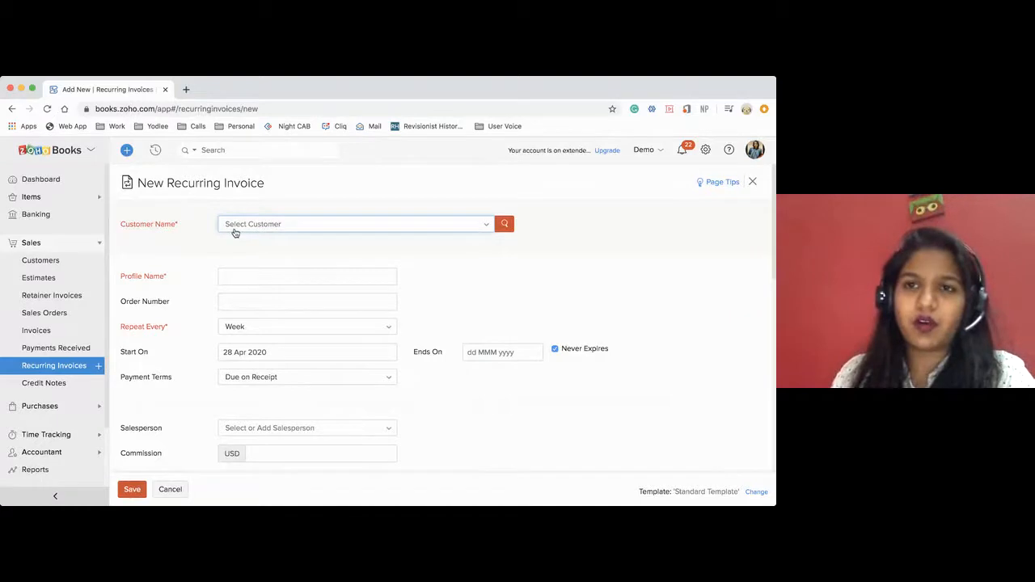
left_click(234, 232)
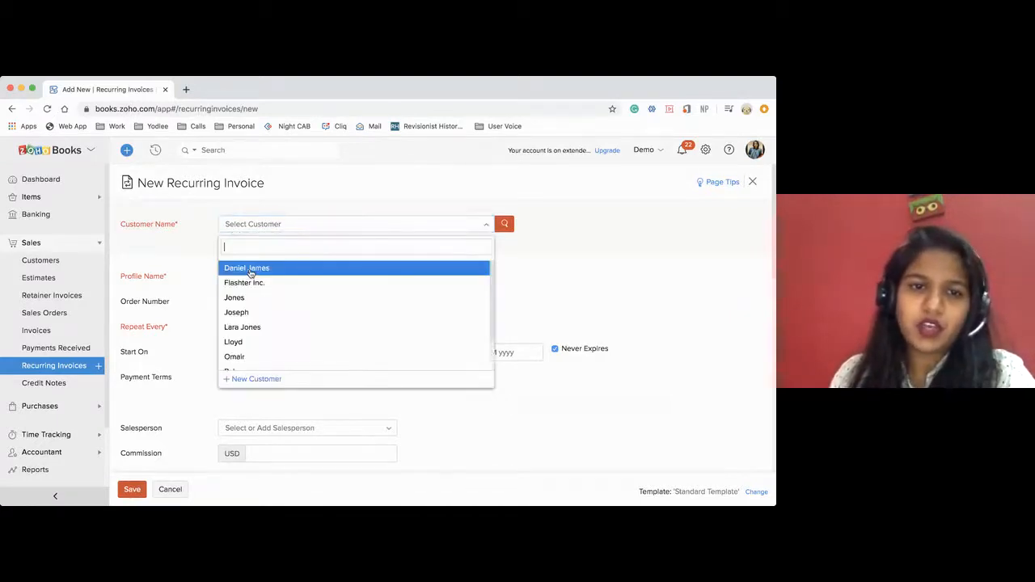
left_click(248, 314)
scroll(361, 343, "down", 2)
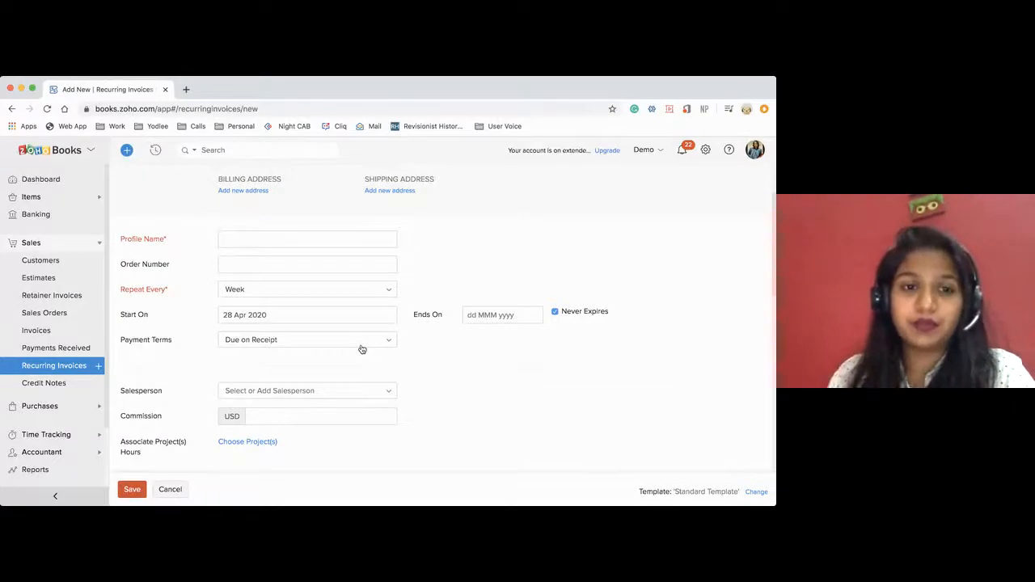
Add the Deluxe Plan service as the first line item of the recurring invoice.
scroll(345, 337, "down", 2)
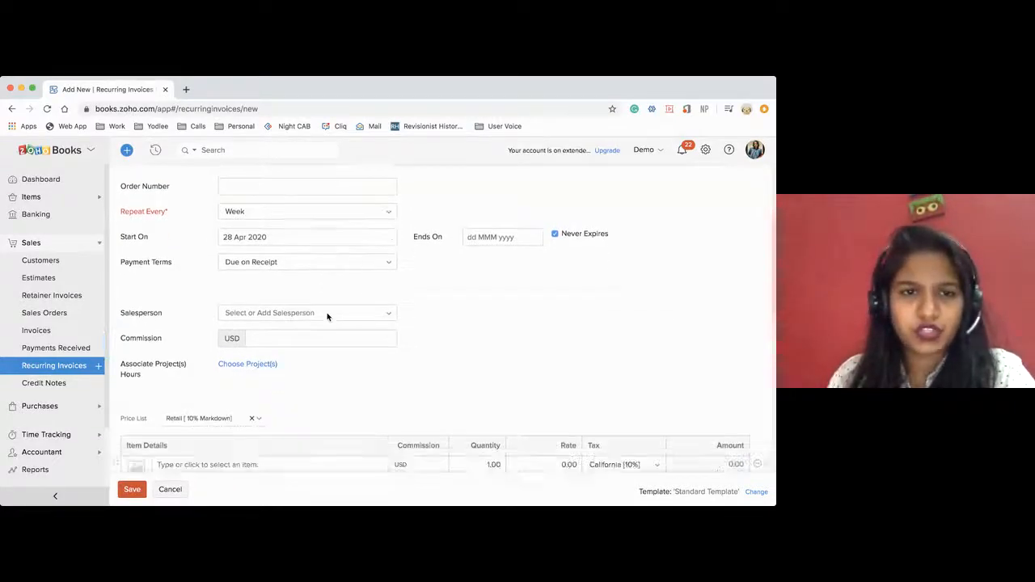
scroll(328, 316, "down", 4)
left_click(254, 311)
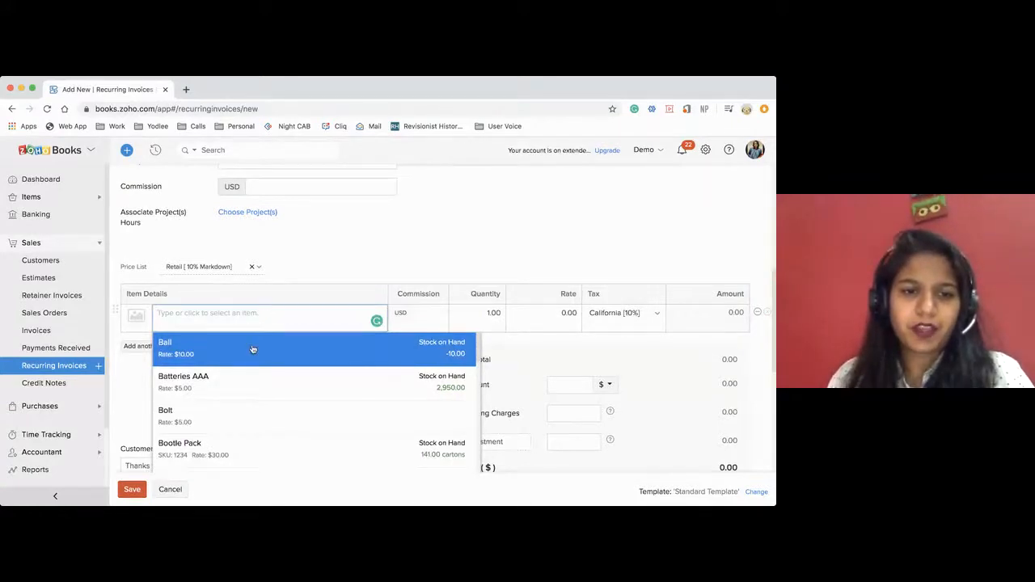
scroll(253, 347, "down", 4)
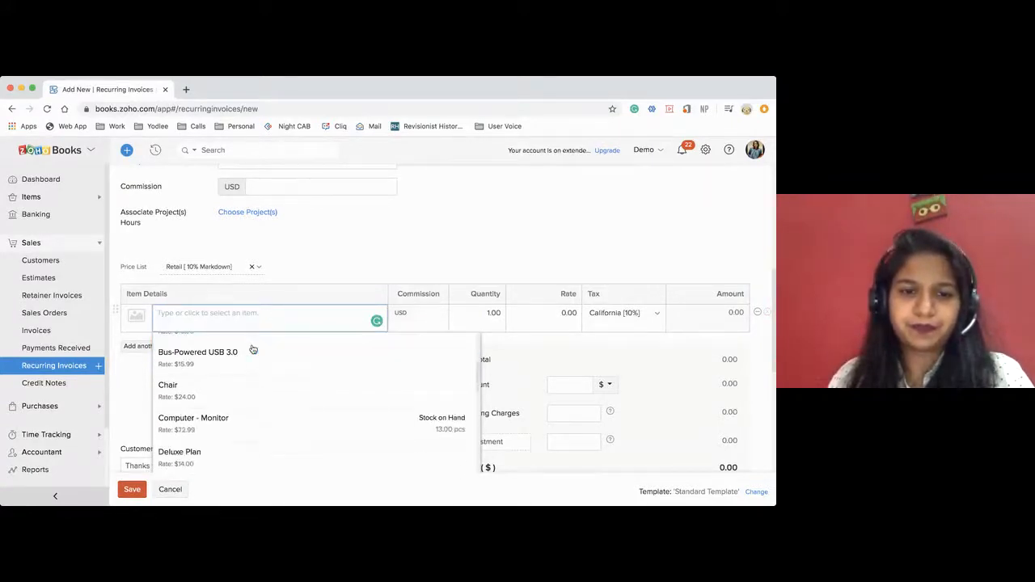
scroll(249, 389, "down", 2)
left_click(248, 391)
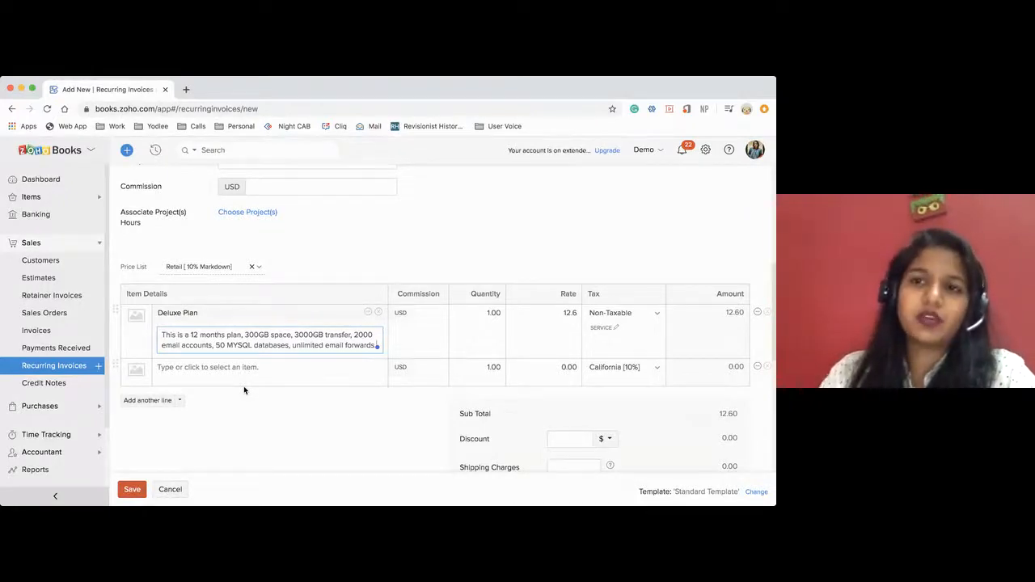
Review the recurring invoice preferences, including Create, Charge and Send Invoices, and save the preference as Create and Send Invoices.
scroll(243, 386, "down", 3)
scroll(243, 386, "down", 5)
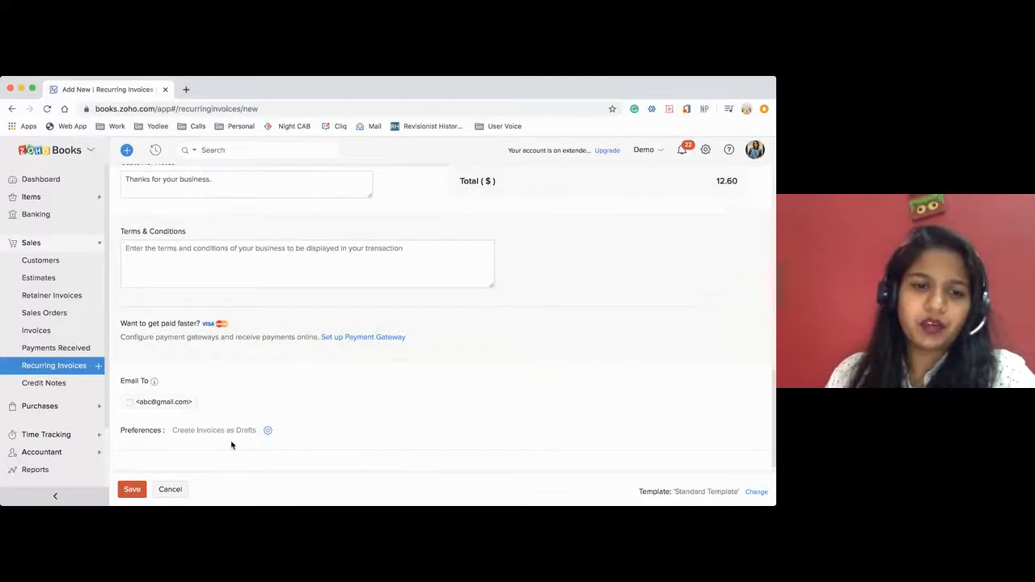
scroll(232, 445, "down", 1)
left_click_drag(120, 413, 228, 422)
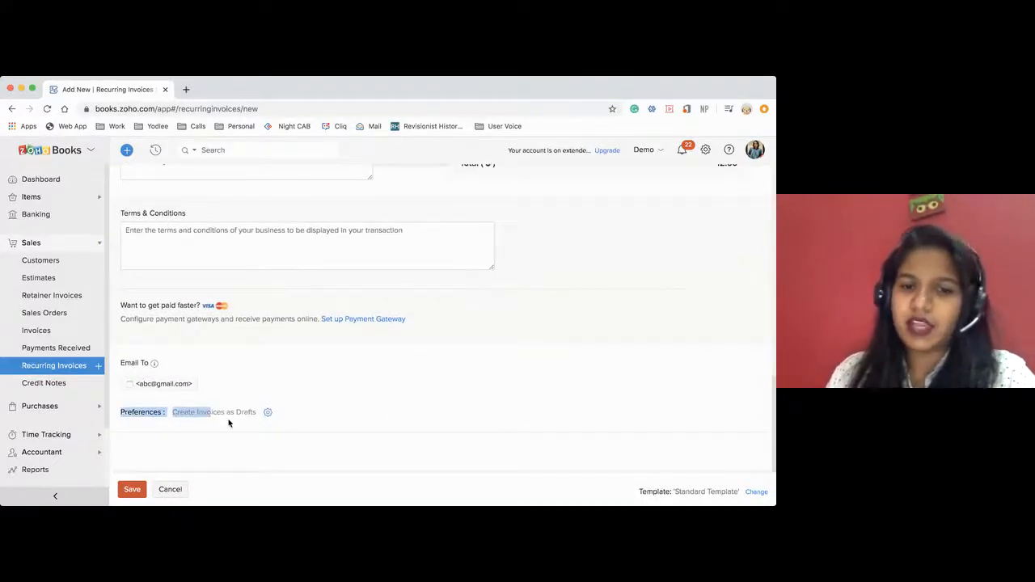
left_click(228, 422)
left_click(267, 412)
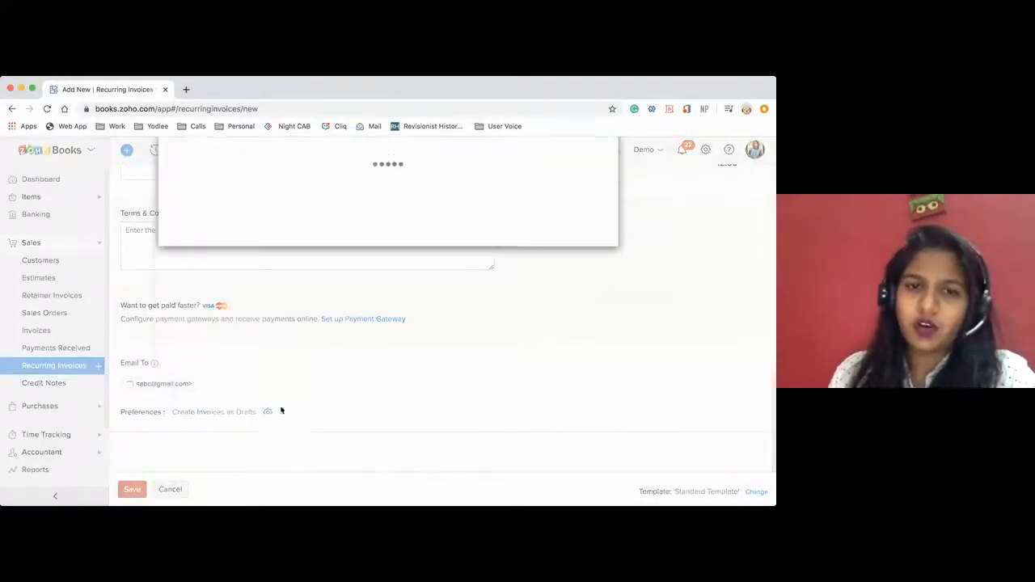
left_click(172, 300)
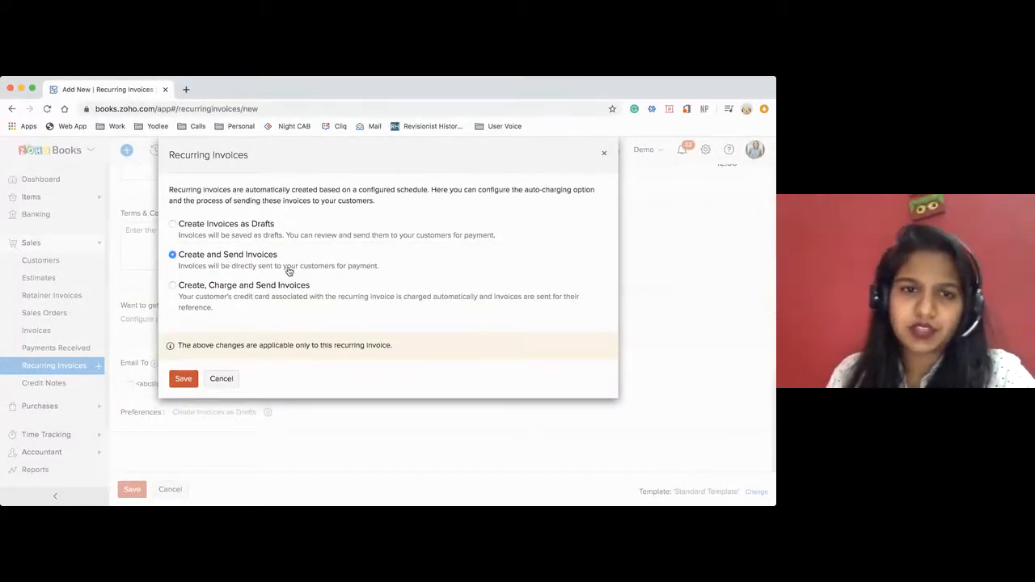
left_click(171, 286)
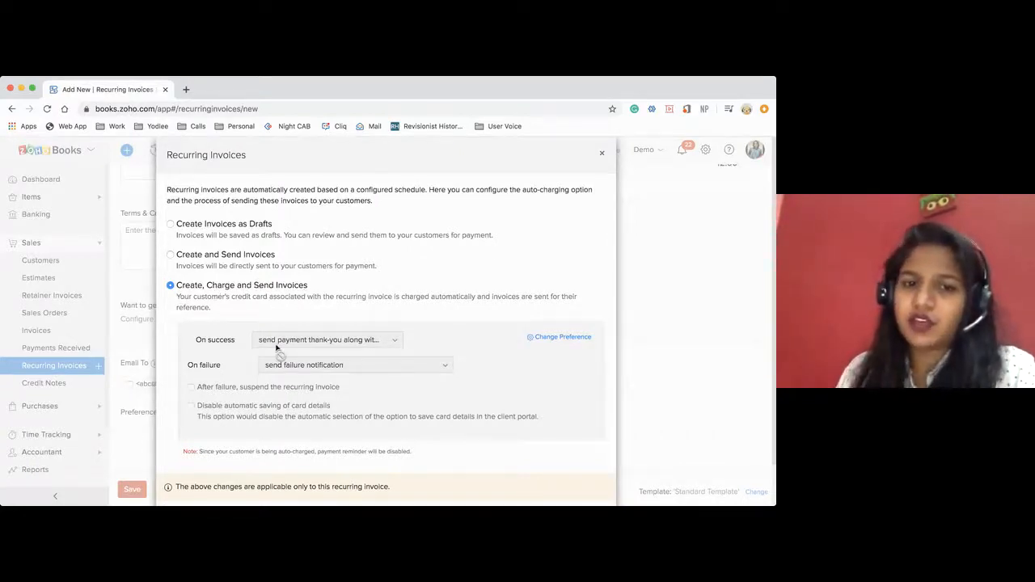
scroll(276, 348, "down", 1)
left_click(172, 230)
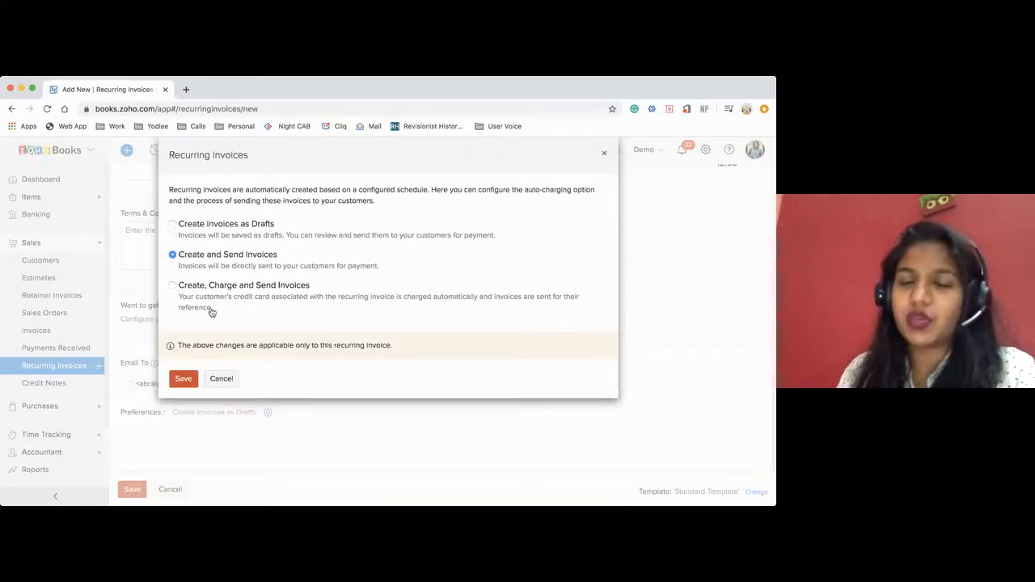
left_click(184, 380)
Set the Deluxe Plan rate to 15 and remove the empty second line item.
scroll(314, 331, "up", 5)
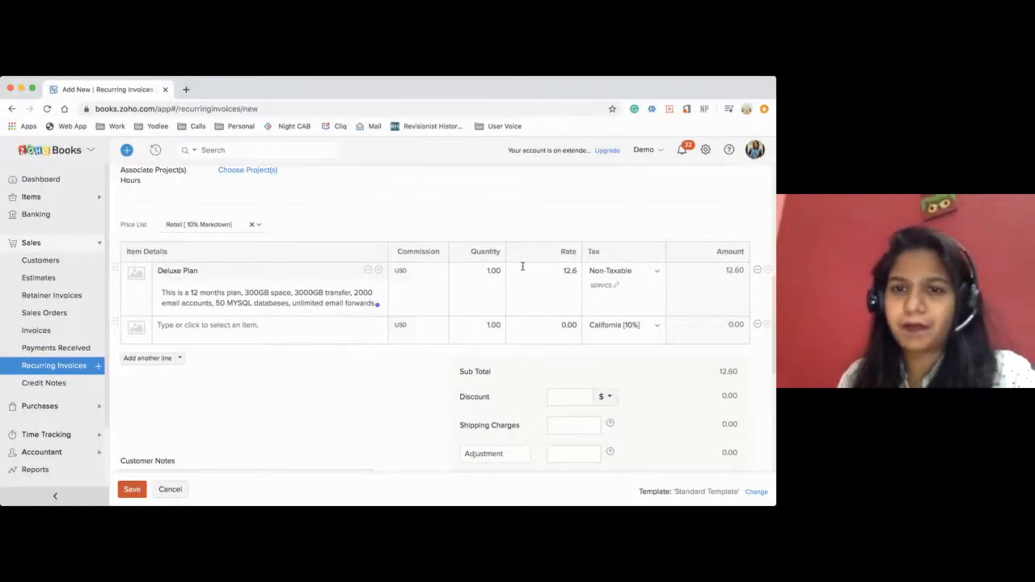
left_click(497, 271)
left_click(568, 270)
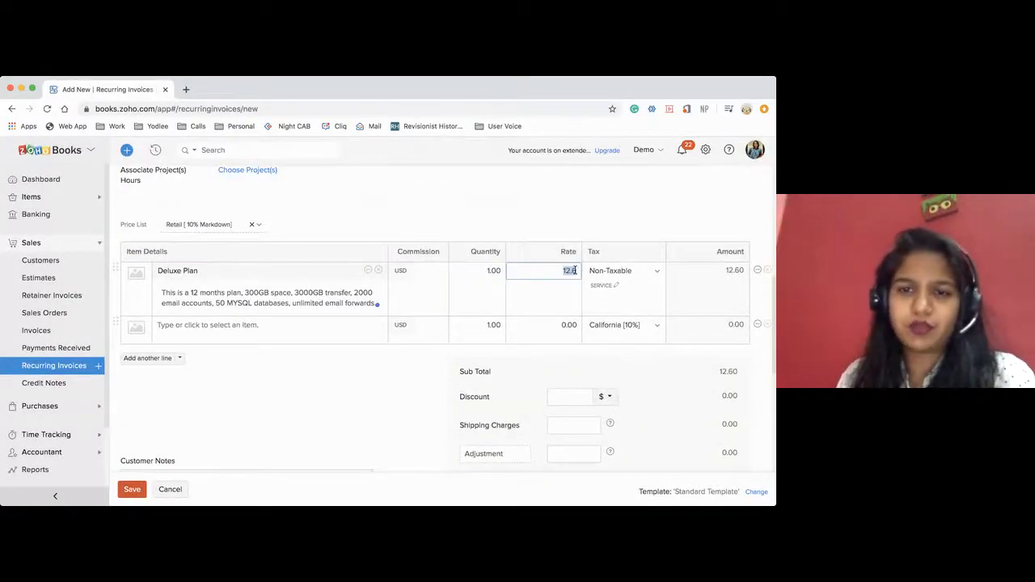
key("BackSpace")
type("50")
key("BackSpace")
key("BackSpace")
type("15")
left_click(580, 316)
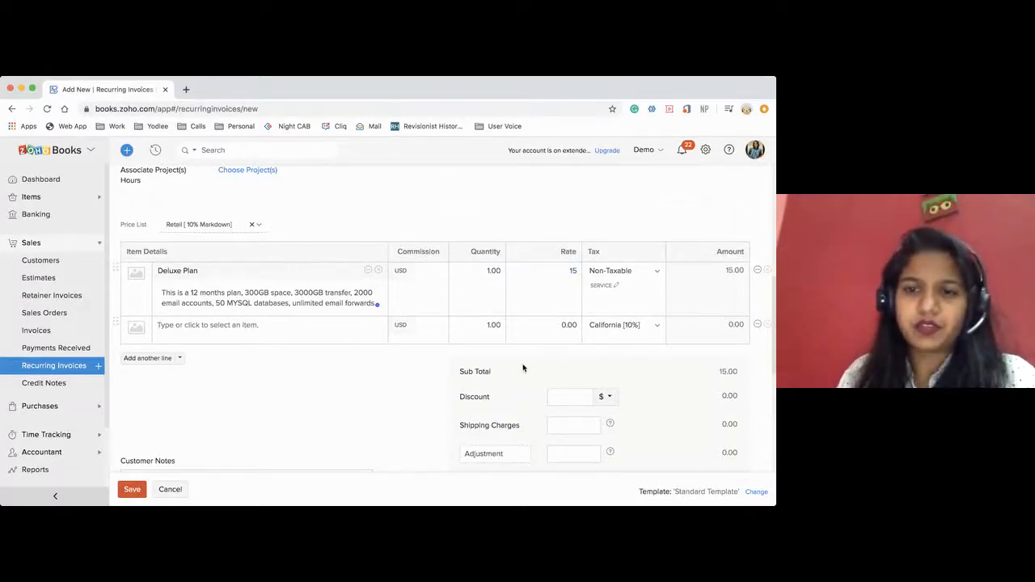
scroll(518, 367, "up", 2)
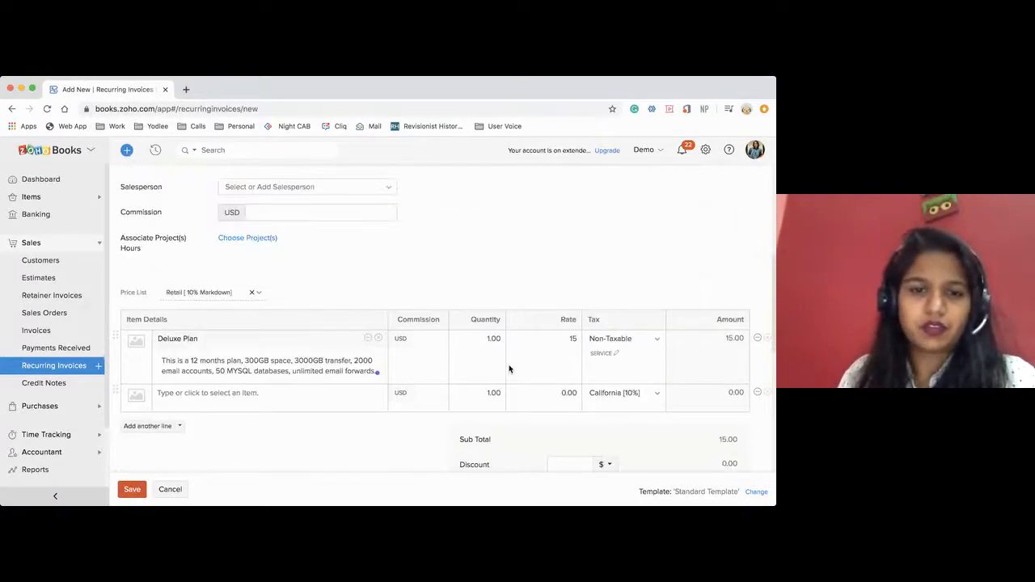
left_click(766, 393)
Enter Services as the profile name of the recurring invoice.
scroll(490, 354, "up", 6)
scroll(490, 356, "up", 2)
left_click(268, 273)
type("Services")
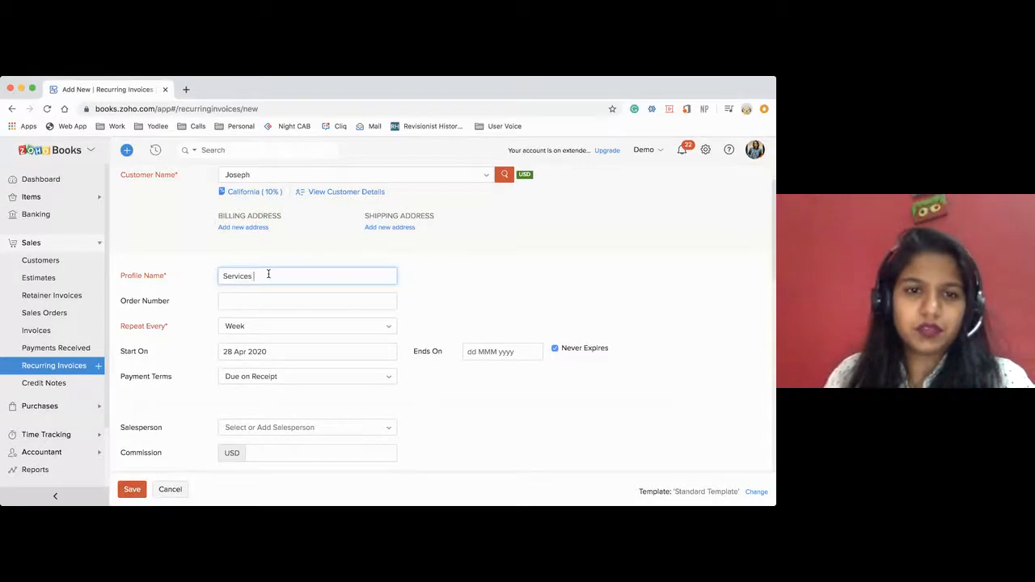
Set the recurring invoice to repeat every 2 Months, starting on 02 Apr 2020.
scroll(501, 323, "down", 2)
left_click(241, 224)
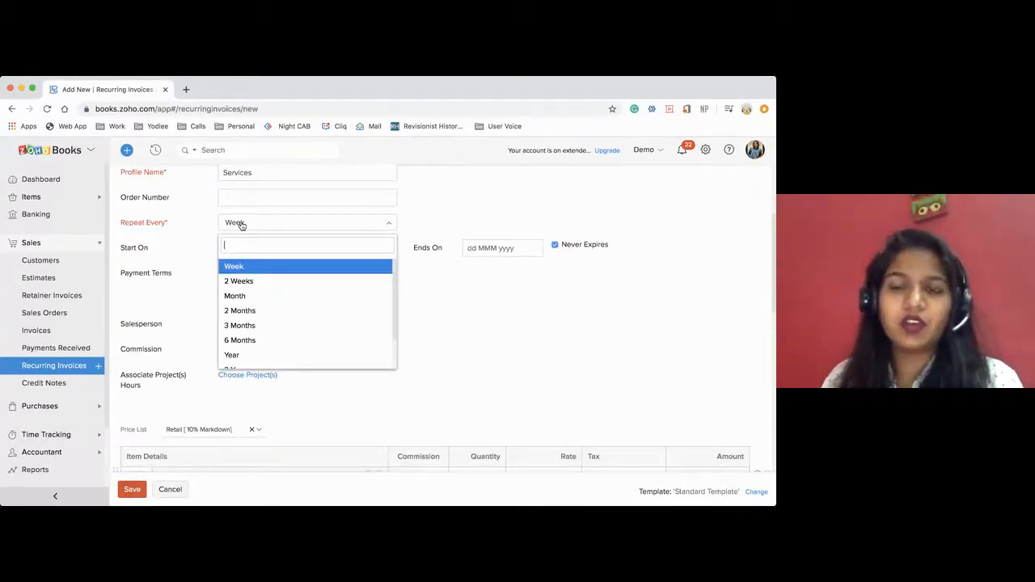
scroll(247, 307, "down", 1)
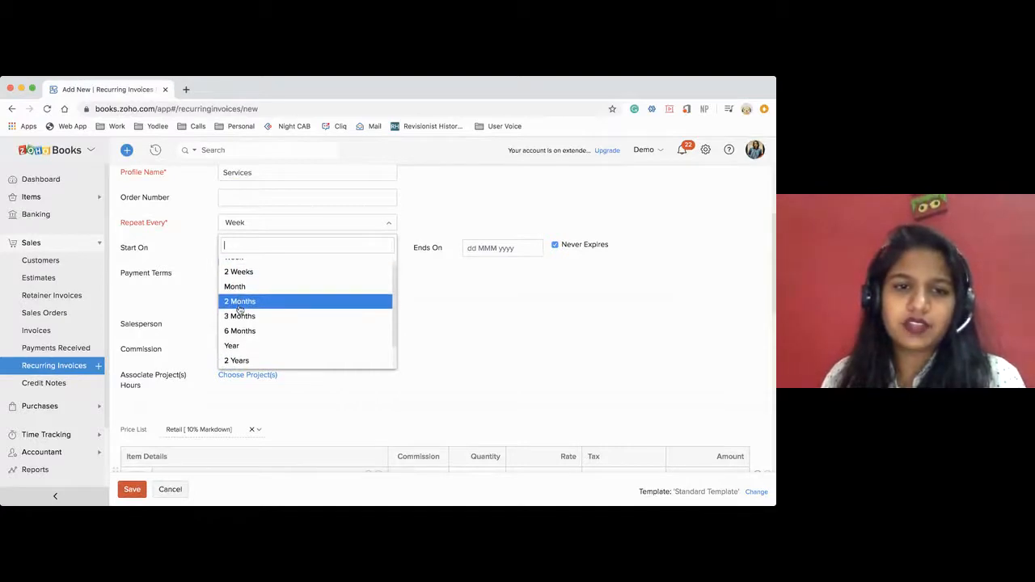
left_click(247, 301)
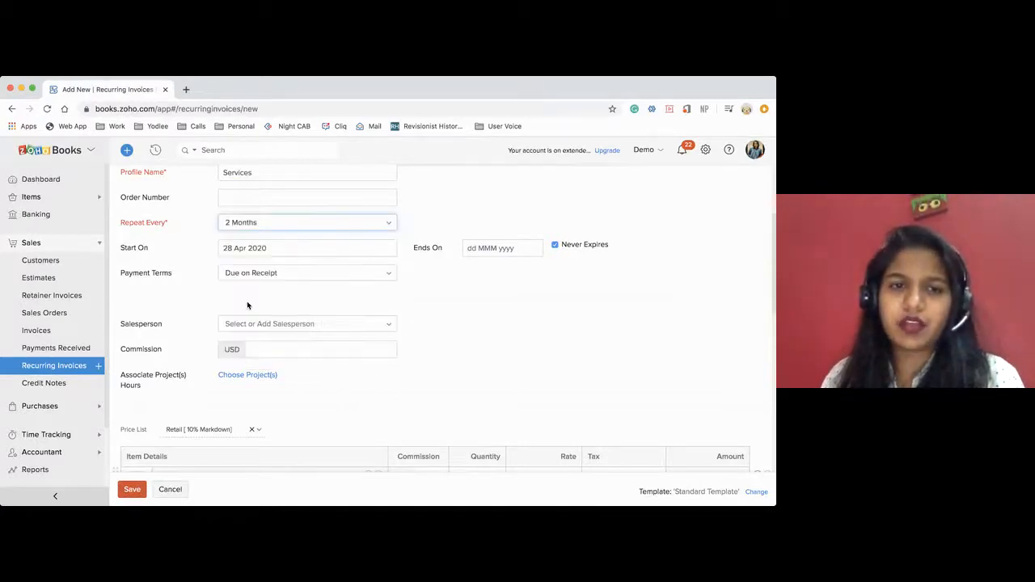
left_click(239, 252)
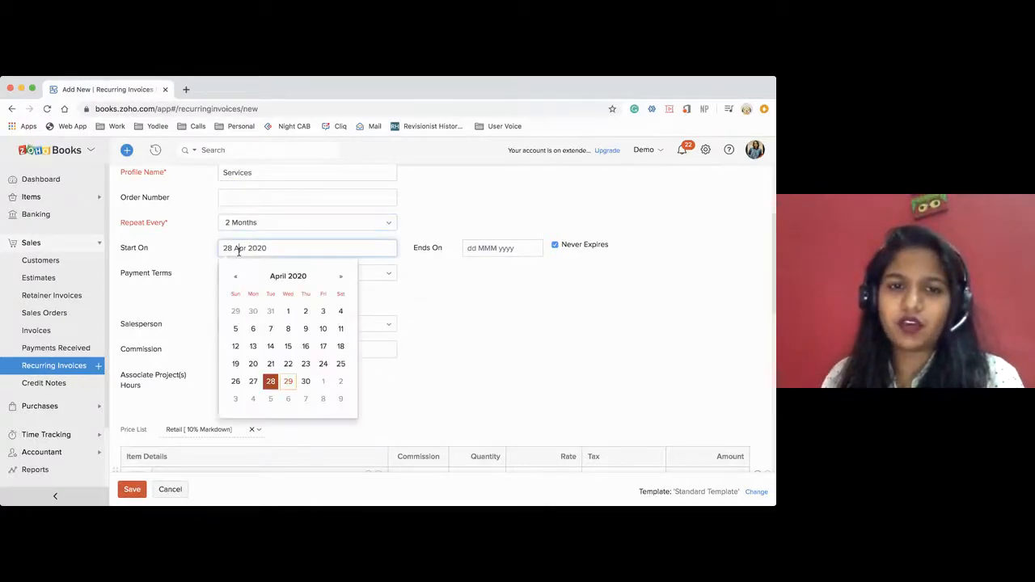
left_click(304, 313)
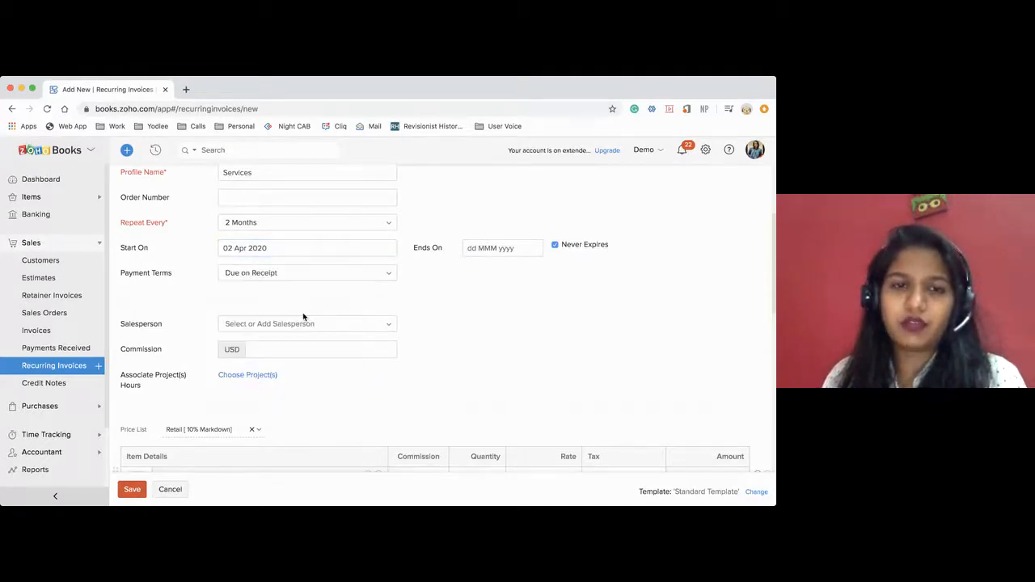
Set the recurring invoice's payment terms to Net 15 and assign a salesperson.
scroll(397, 328, "down", 1)
left_click(274, 251)
left_click(273, 250)
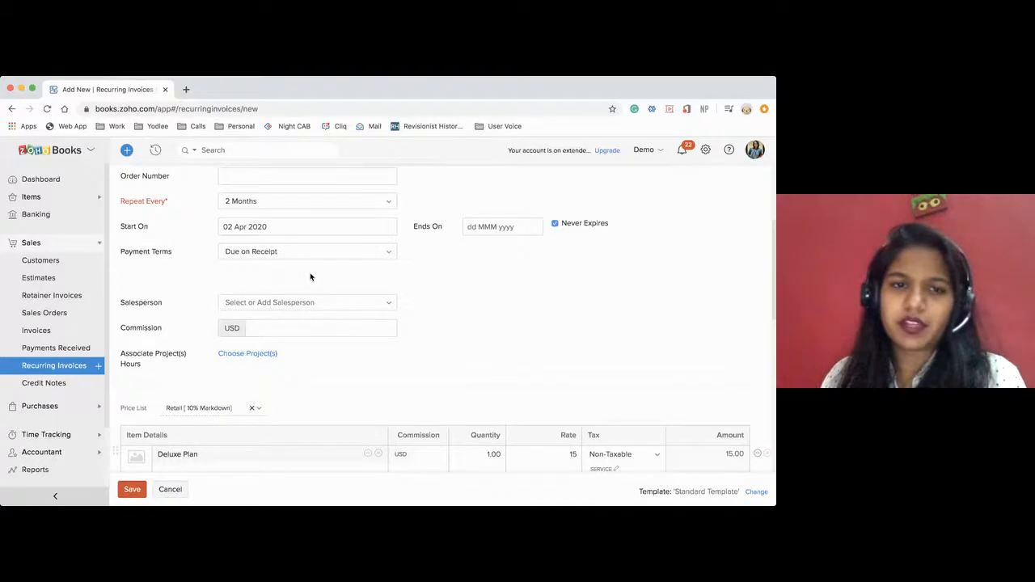
scroll(412, 278, "up", 2)
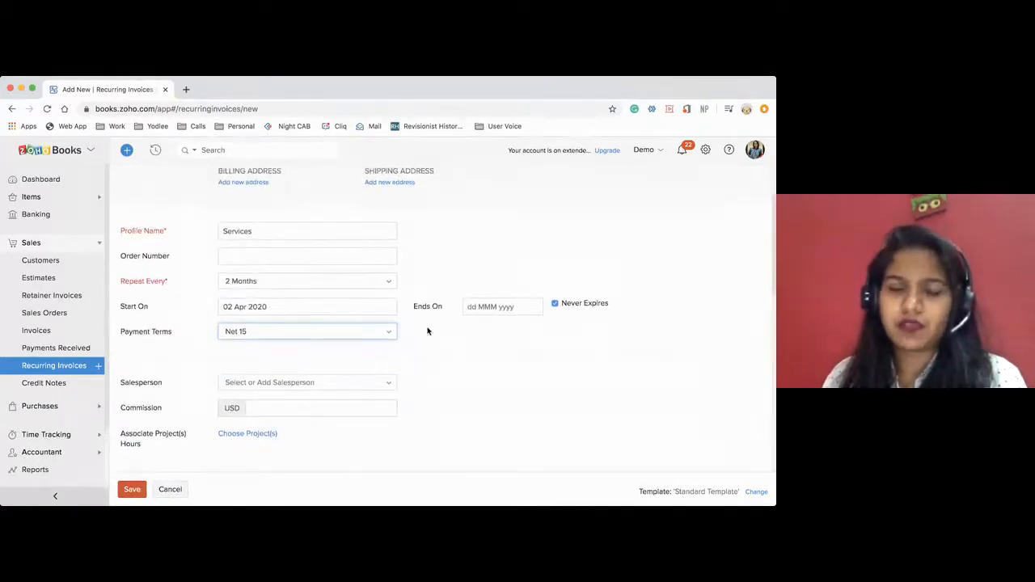
scroll(427, 331, "down", 4)
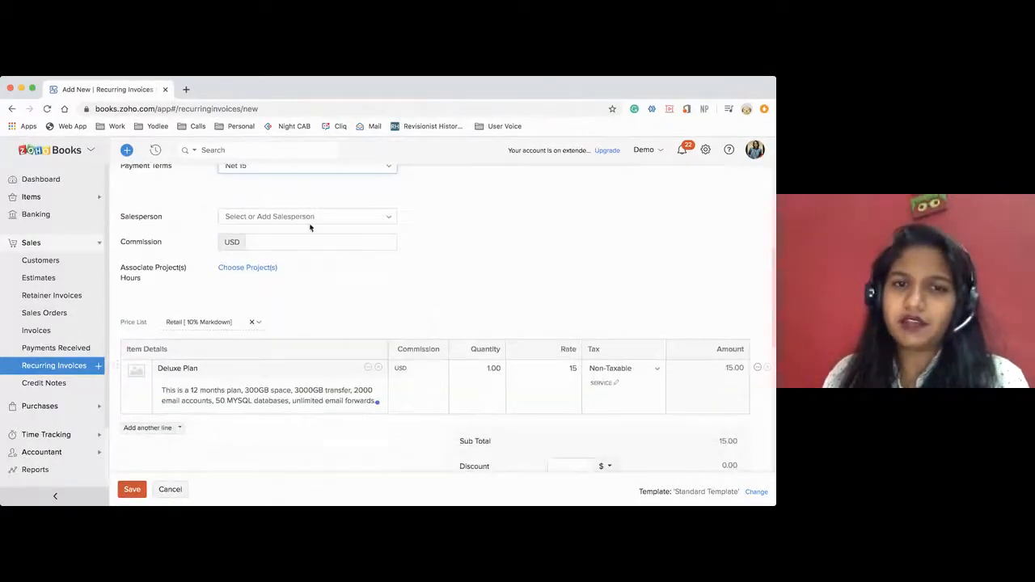
left_click(303, 218)
left_click(263, 276)
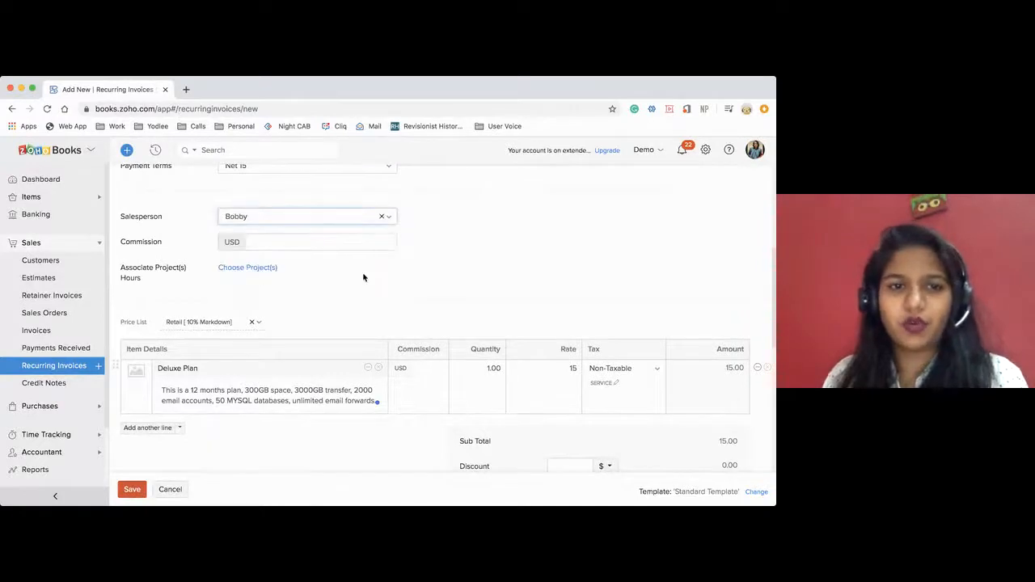
Check the notes, email recipient and preferences of the recurring invoice and save it.
scroll(402, 279, "down", 8)
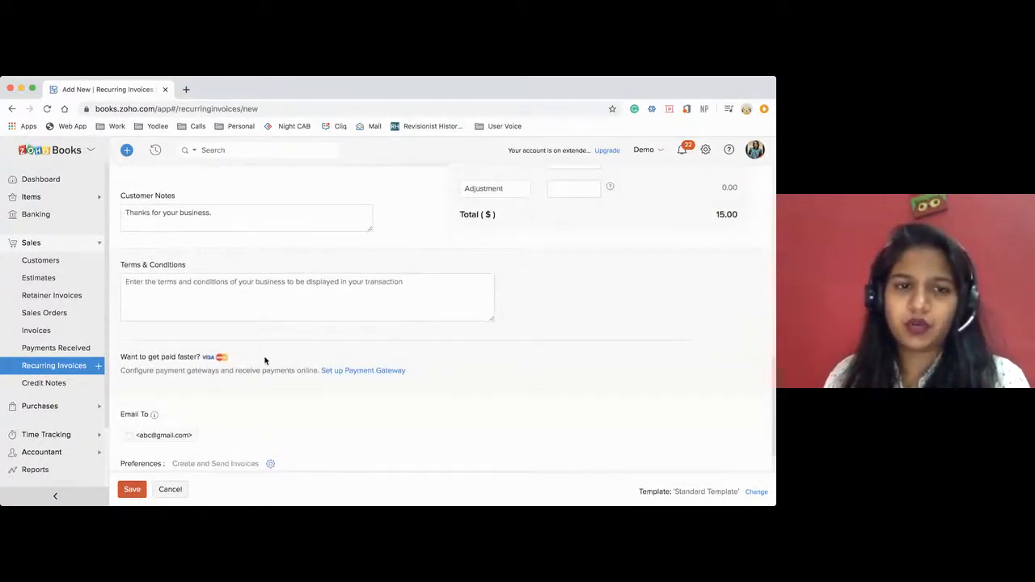
scroll(264, 361, "down", 1)
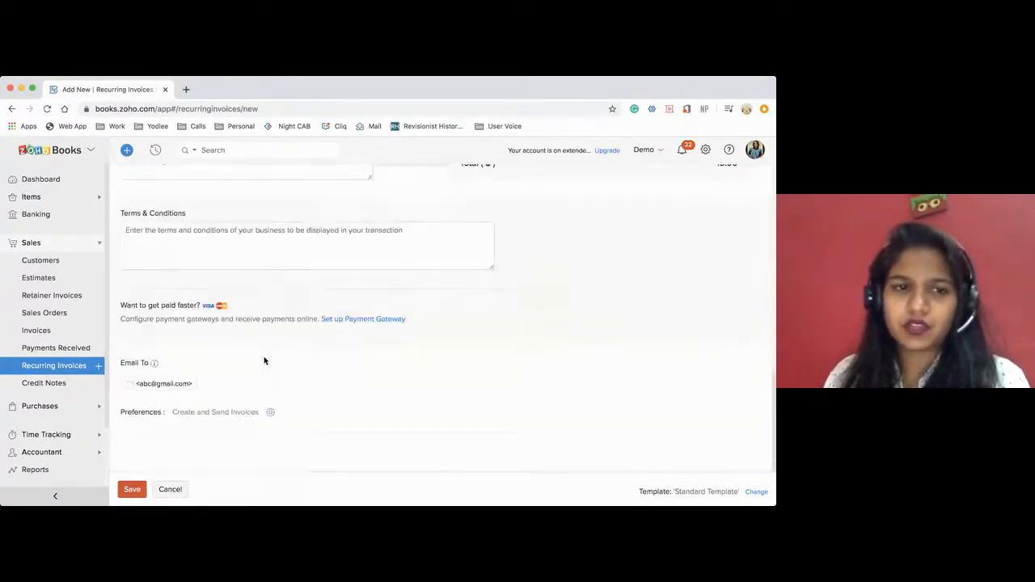
left_click(127, 490)
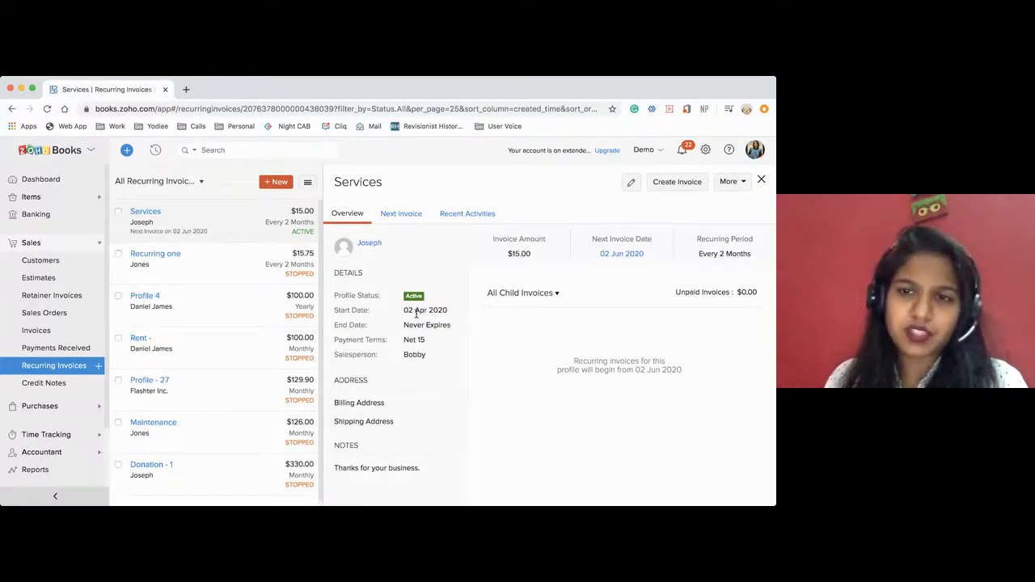
Check the next invoice date of the Services profile, open the profile for editing and leave it without saving.
left_click_drag(593, 238, 661, 245)
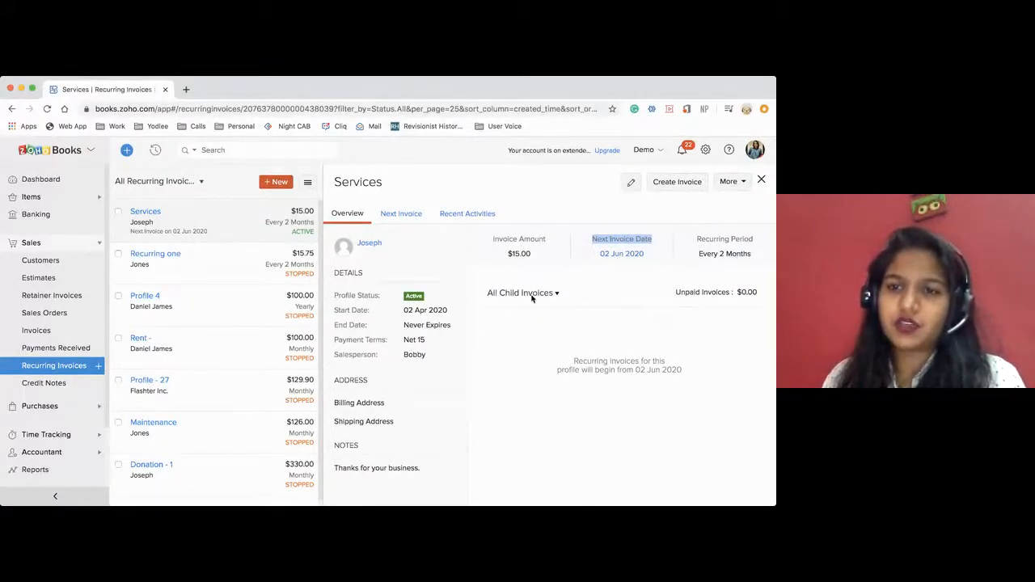
left_click(632, 185)
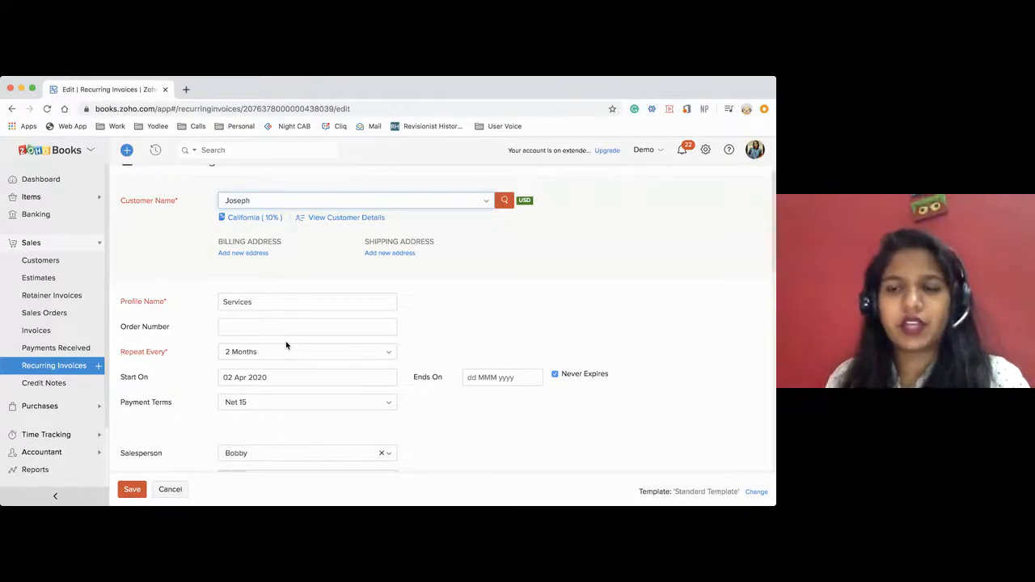
left_click(172, 490)
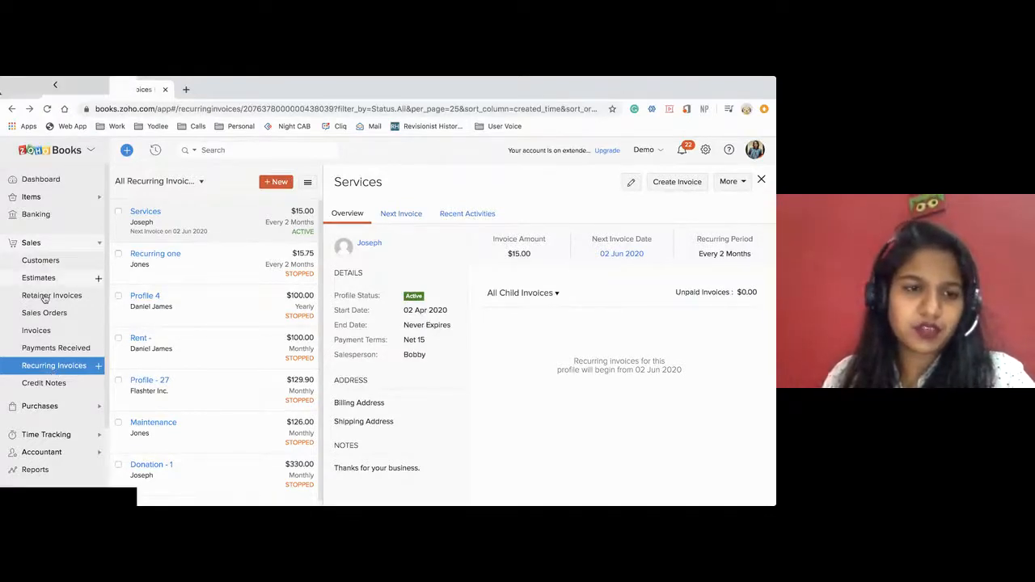
Open the partially paid invoice dated 28 Apr 2020 and start a credit note from it.
left_click(45, 384)
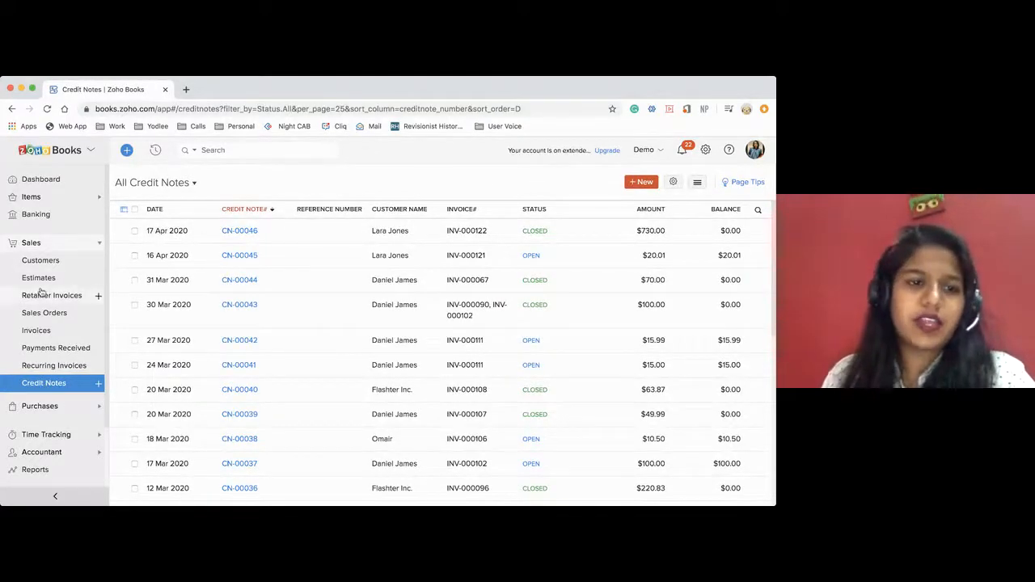
left_click(37, 331)
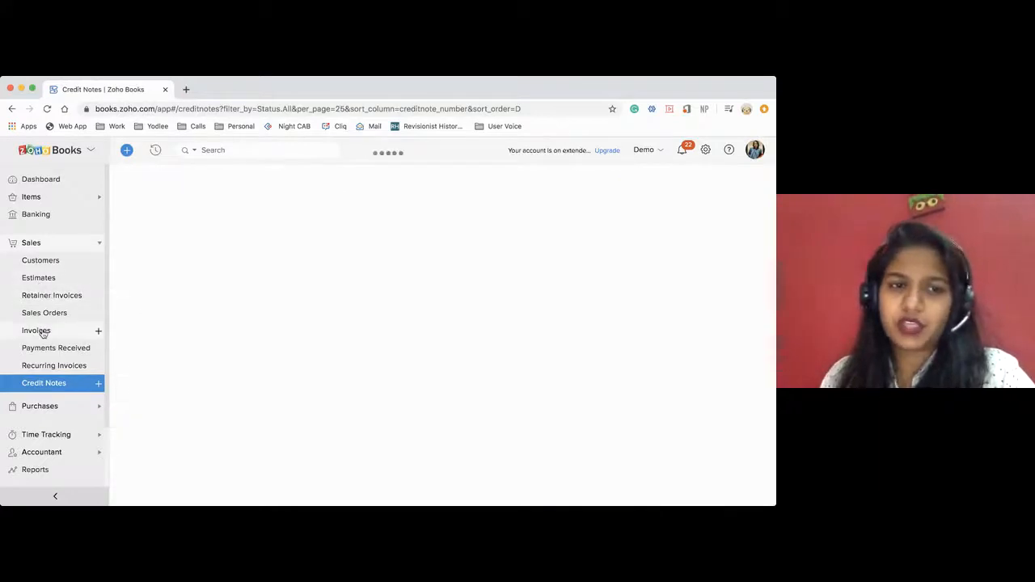
left_click(360, 223)
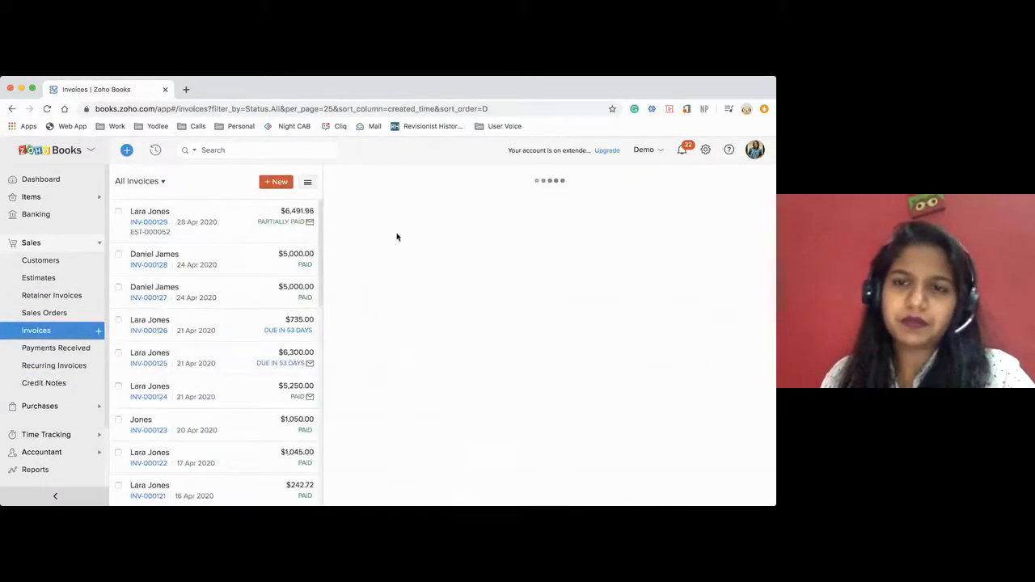
scroll(501, 348, "down", 5)
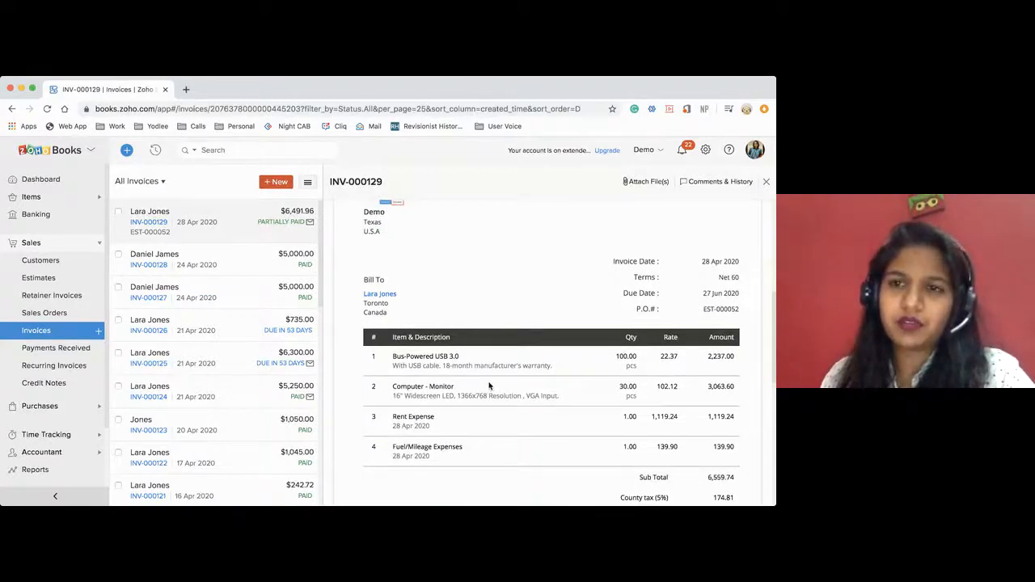
scroll(629, 238, "up", 5)
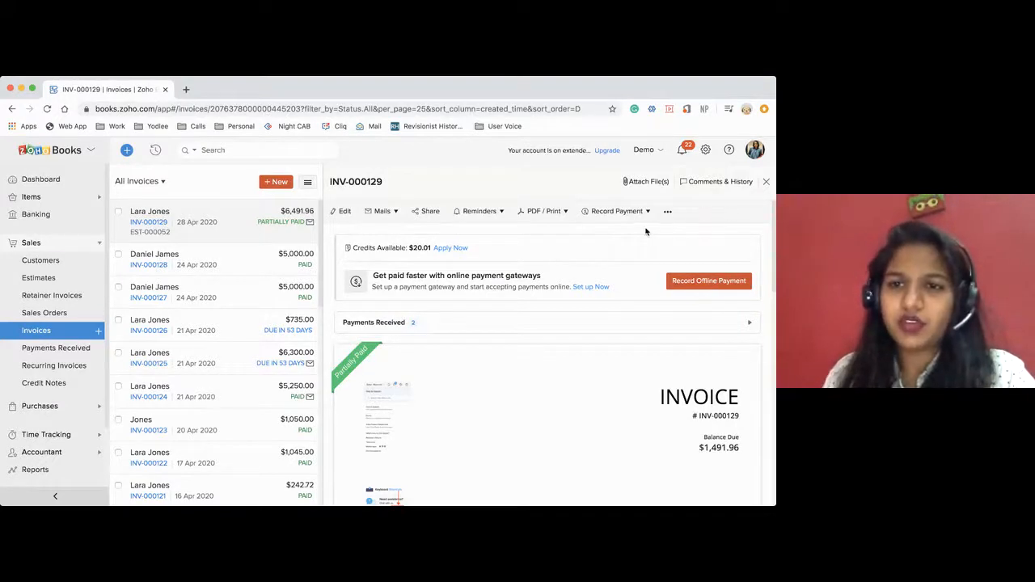
left_click(667, 214)
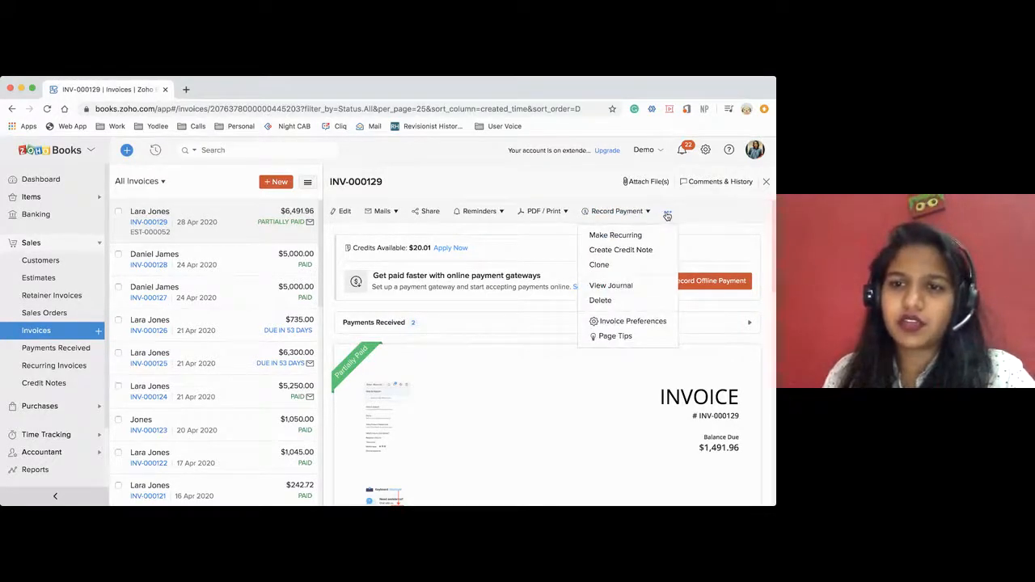
left_click(615, 256)
left_click(312, 207)
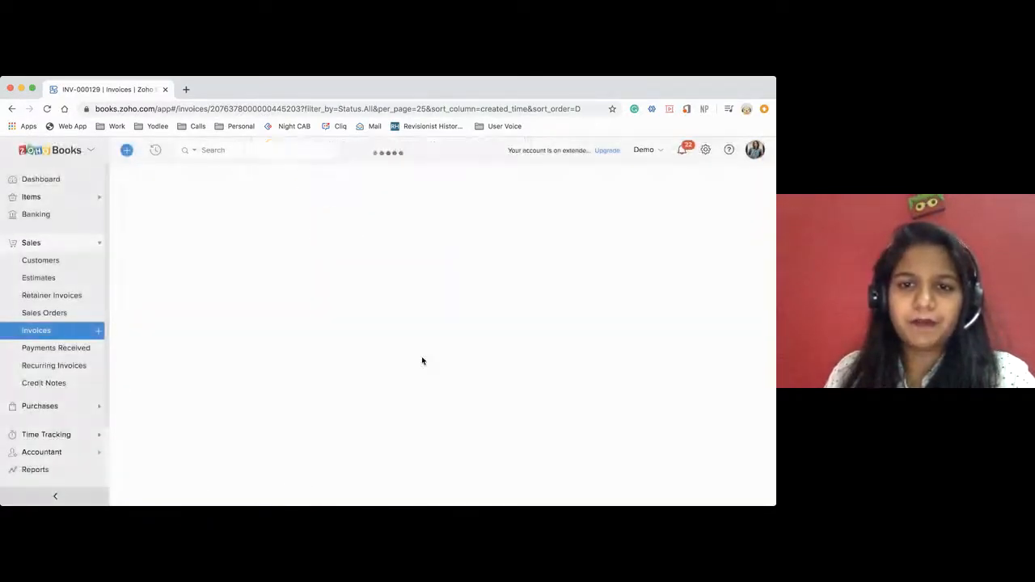
Remove the Bus-Powered USB 3.0, Rent Expense and Fuel/Mileage Expenses lines from the credit note.
scroll(421, 357, "down", 1)
scroll(422, 361, "down", 1)
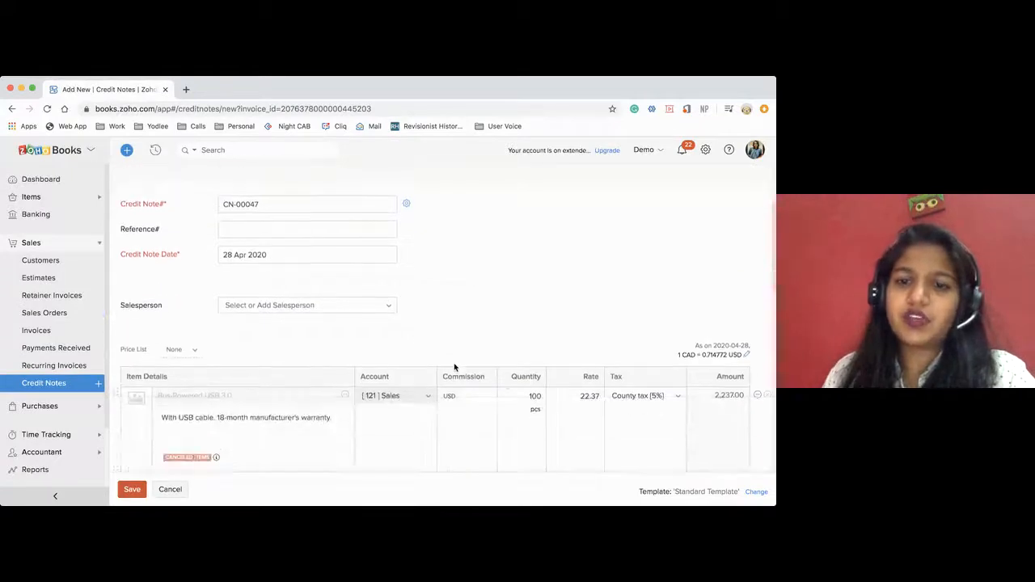
left_click(527, 395)
left_click_drag(527, 396, 552, 396)
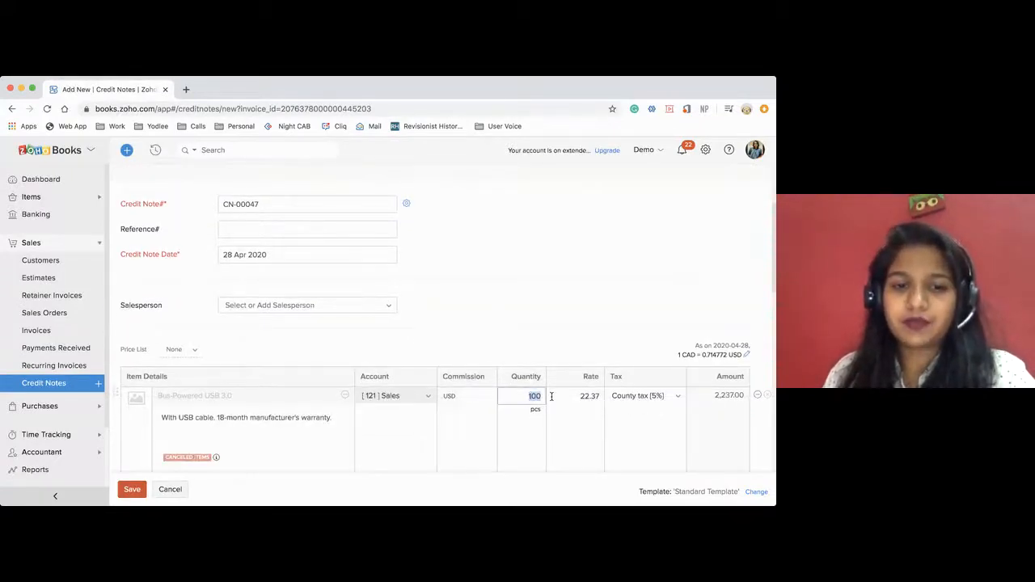
left_click(535, 357)
left_click(769, 395)
scroll(461, 388, "down", 2)
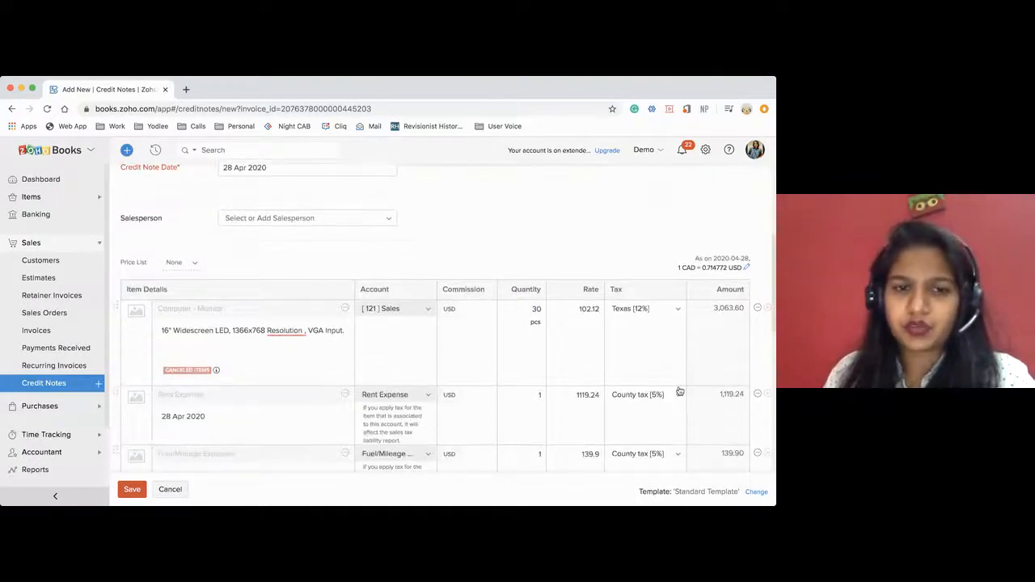
left_click(767, 396)
left_click(767, 395)
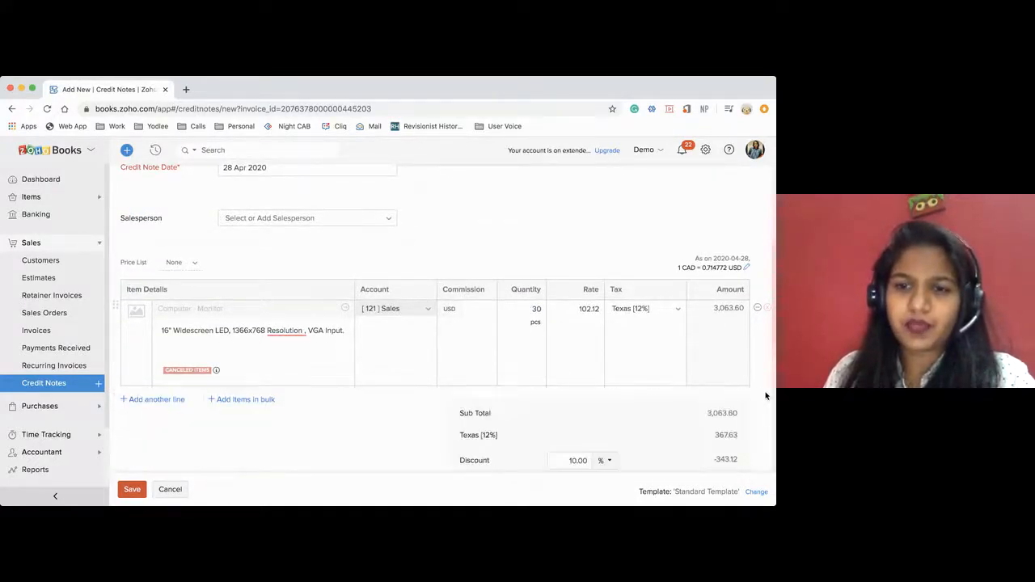
Set the Computer - Monitor quantity on the credit note to 5.
left_click(532, 308)
left_click_drag(532, 308, 544, 308)
key("BackSpace")
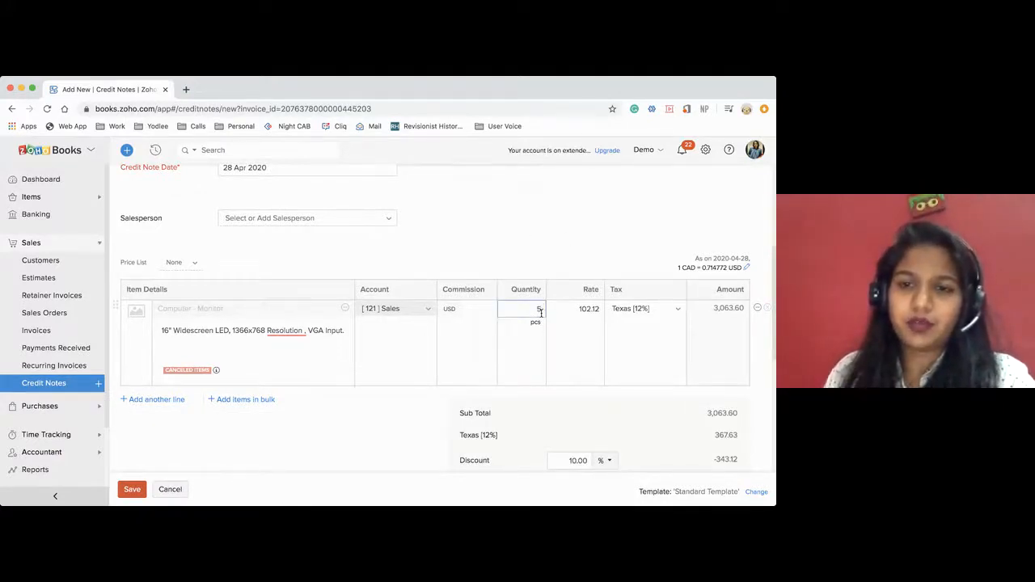
scroll(543, 429, "down", 3)
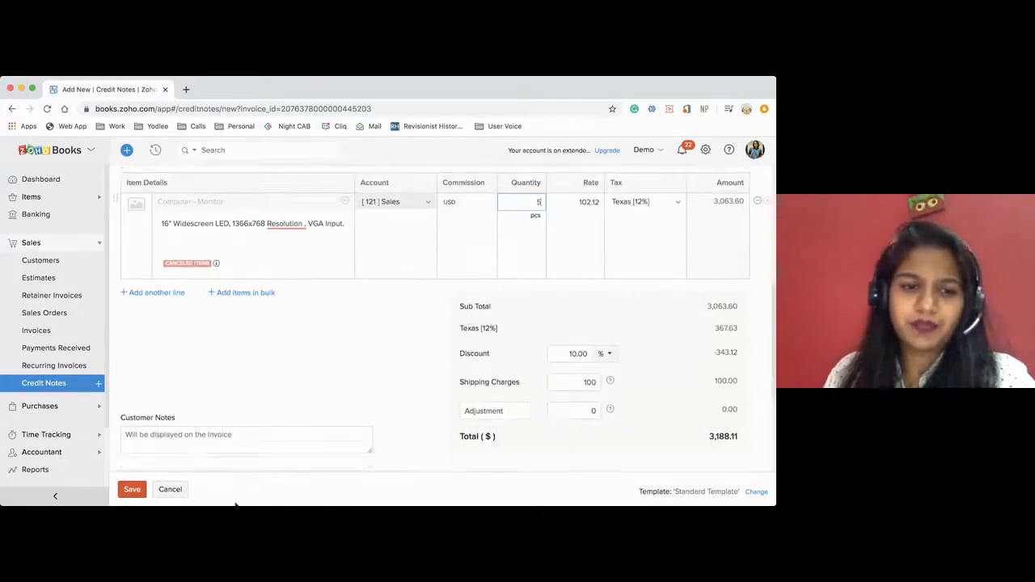
Clear the credit note's discount to 0 and save the credit note.
double_click(576, 354)
key("BackSpace")
left_click(424, 343)
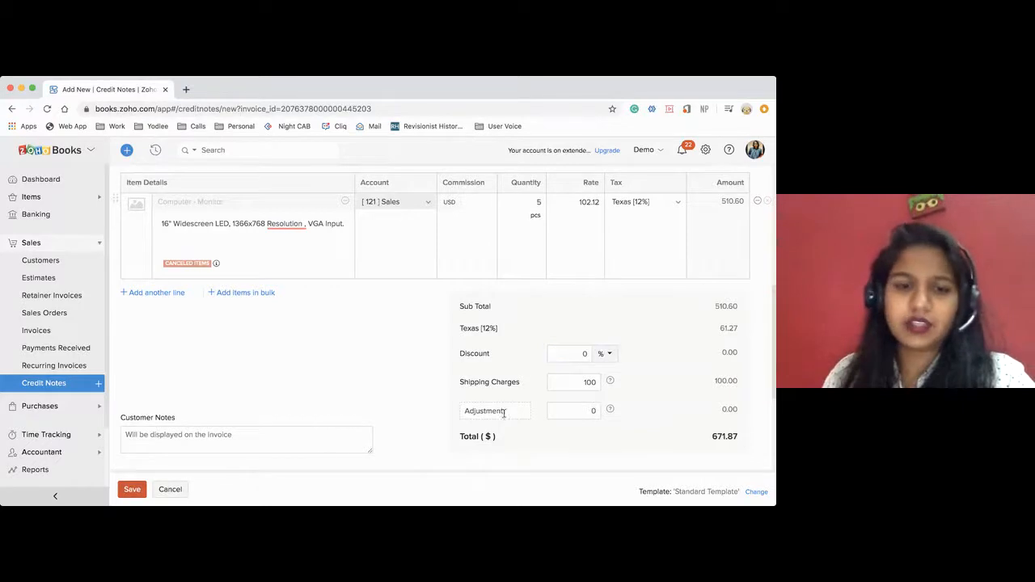
left_click(129, 489)
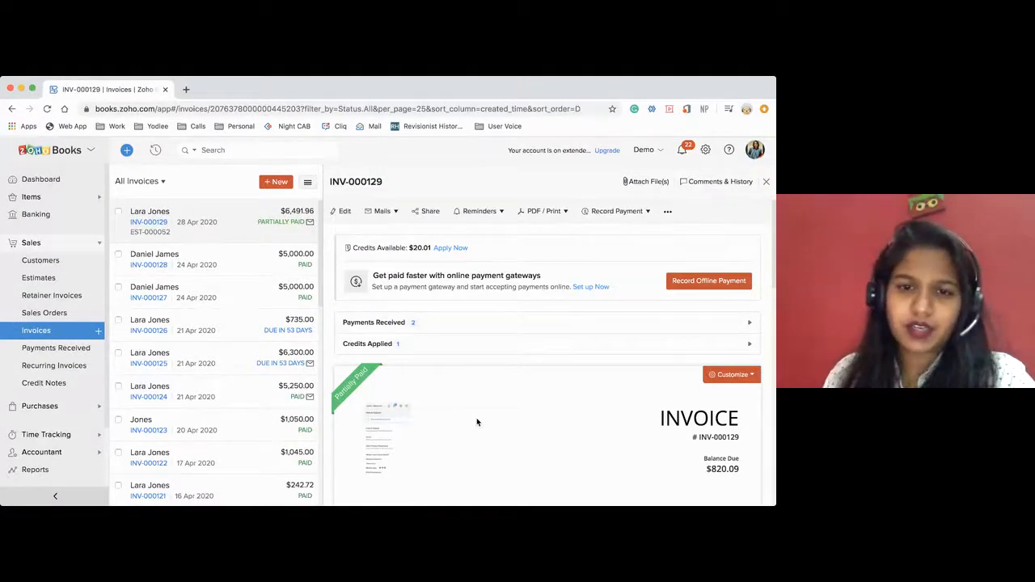
Search the items list for "com" and open the Computer - Monitor item.
left_click(42, 199)
left_click(37, 214)
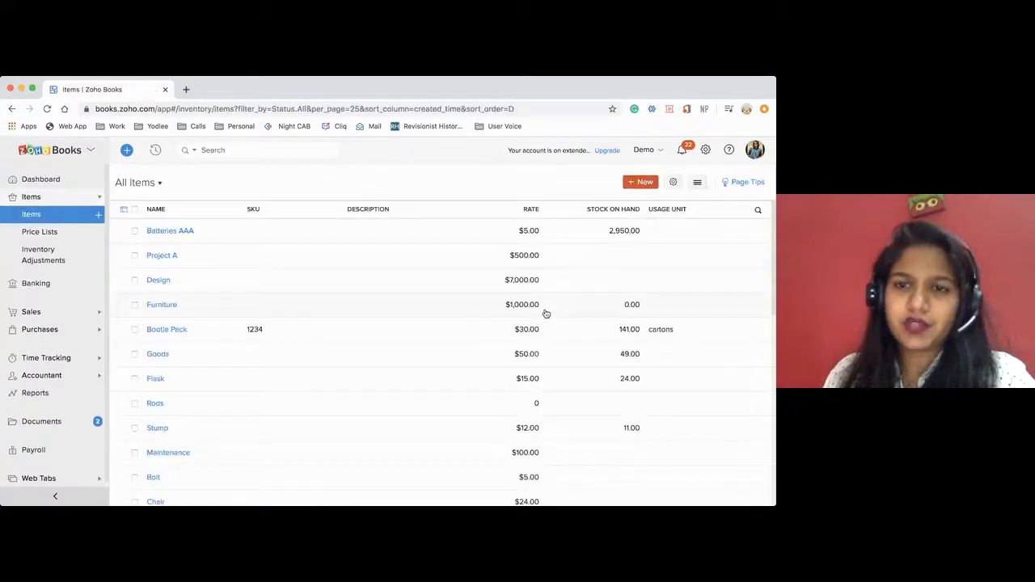
left_click(294, 146)
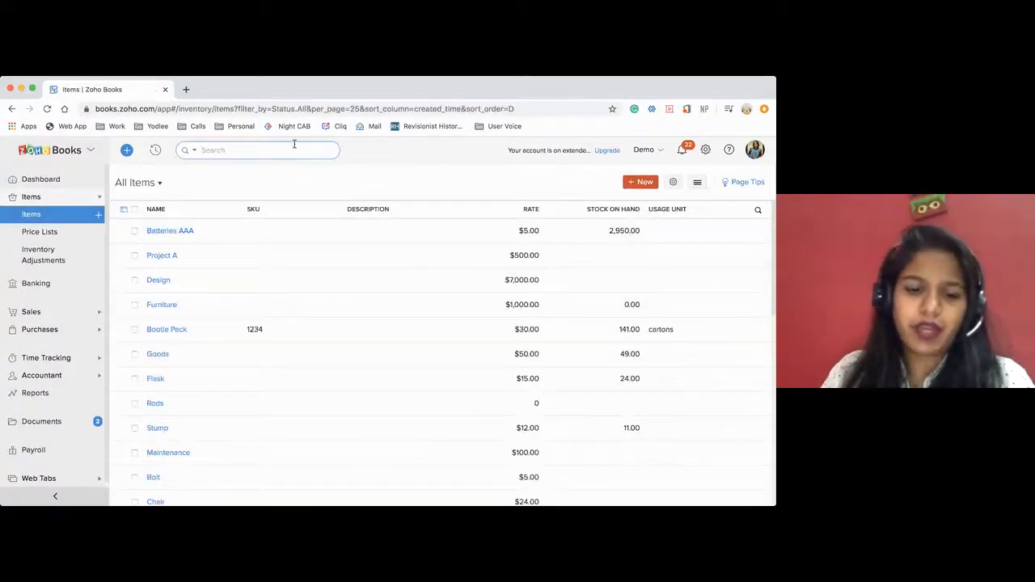
type("ca")
type("m")
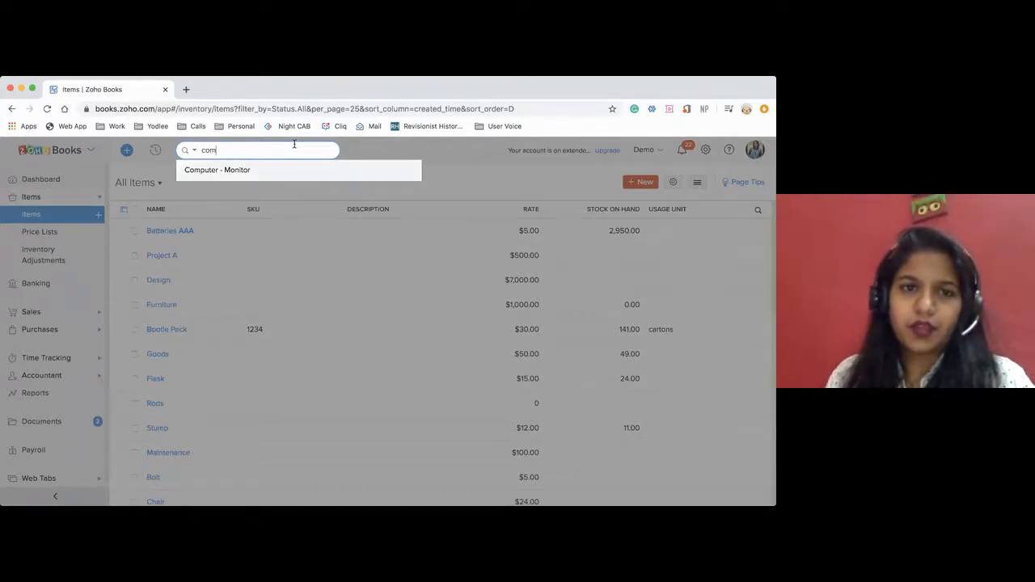
key("Return")
left_click(431, 305)
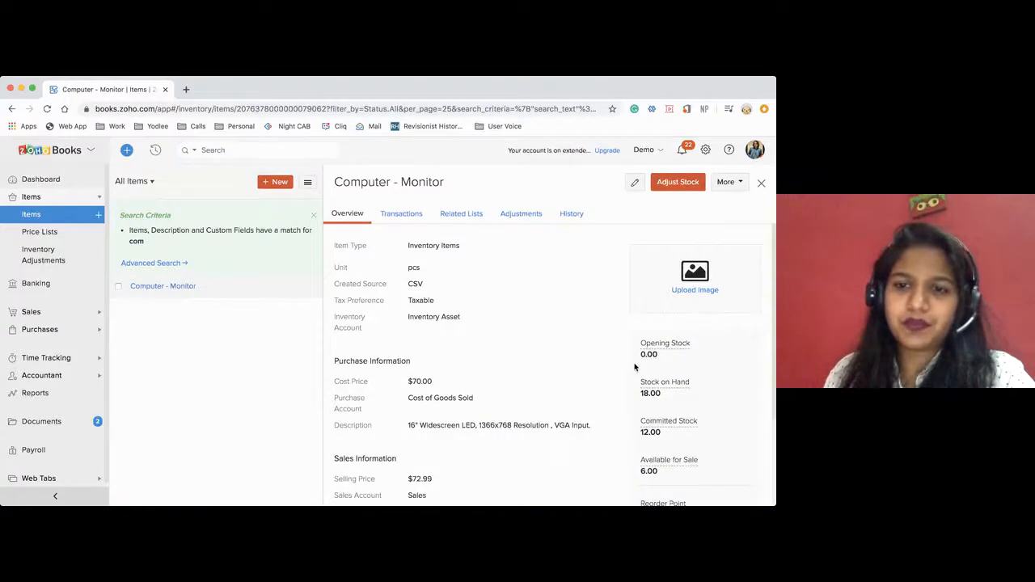
Filter the Computer - Monitor transactions by Credit Note and open the one dated 28 Apr 2020.
left_click(397, 216)
left_click(379, 245)
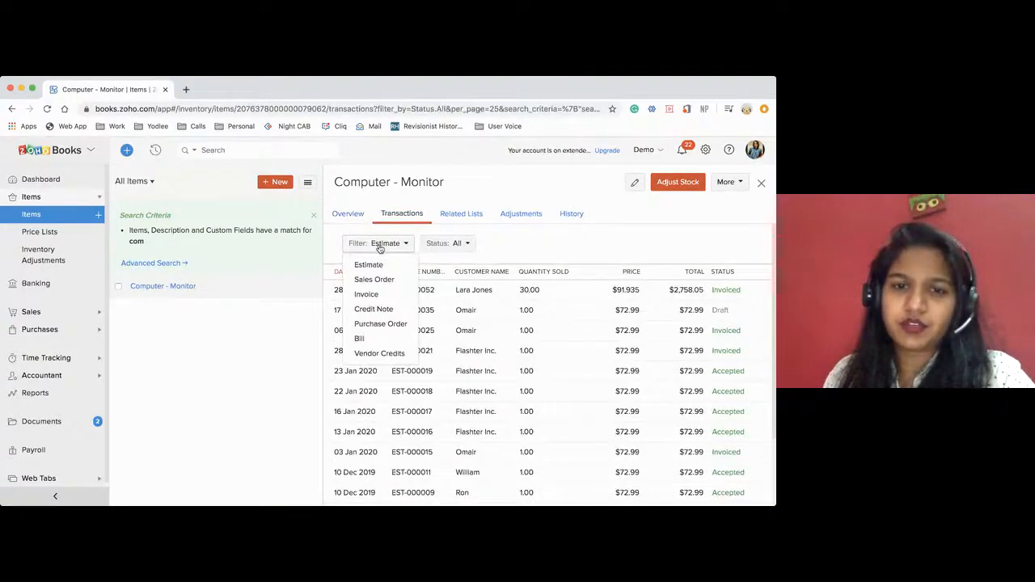
left_click(380, 308)
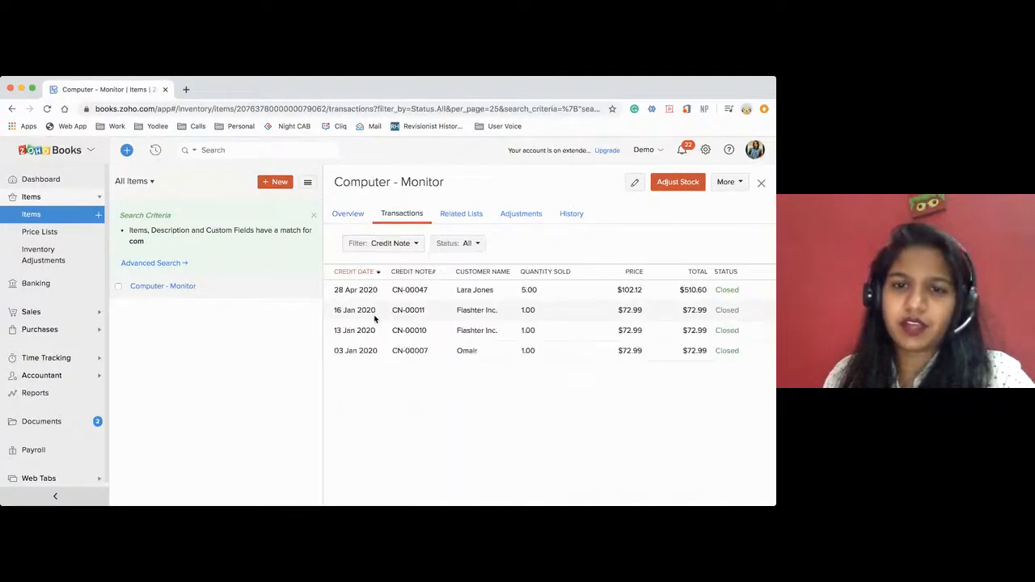
left_click(524, 293)
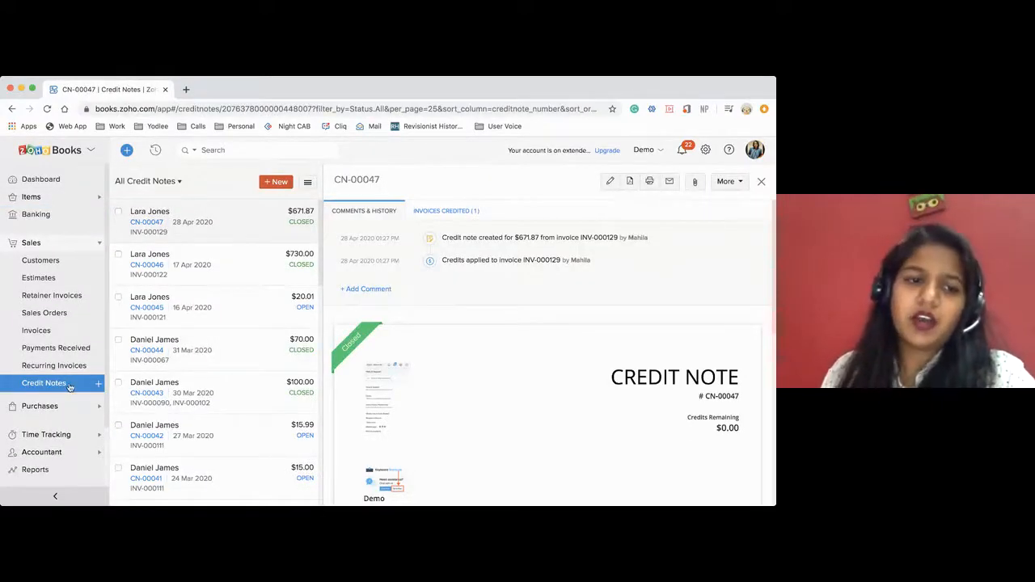
Start a new standalone credit note and select the customer who was credited on the previous one.
left_click(97, 384)
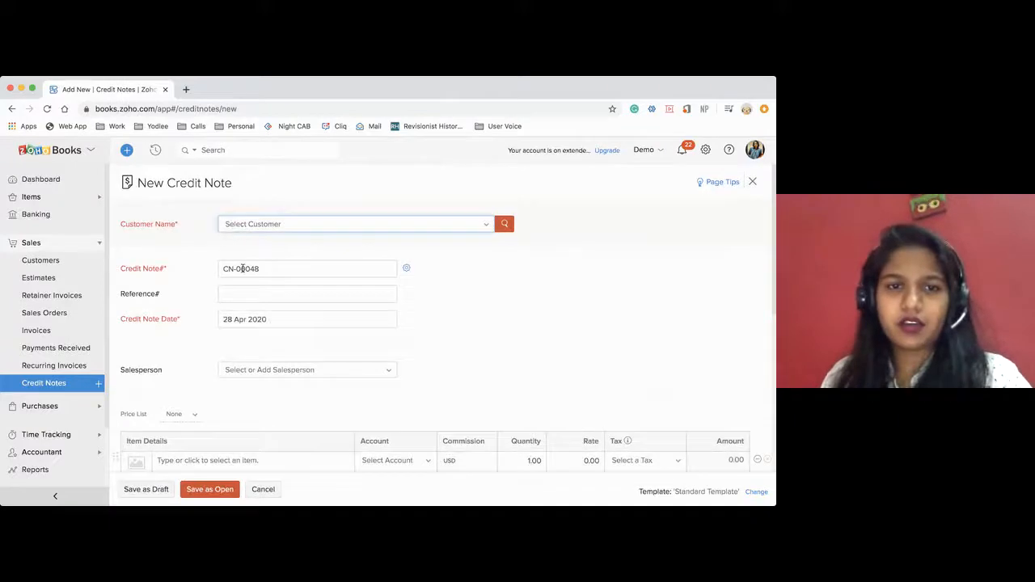
left_click(233, 226)
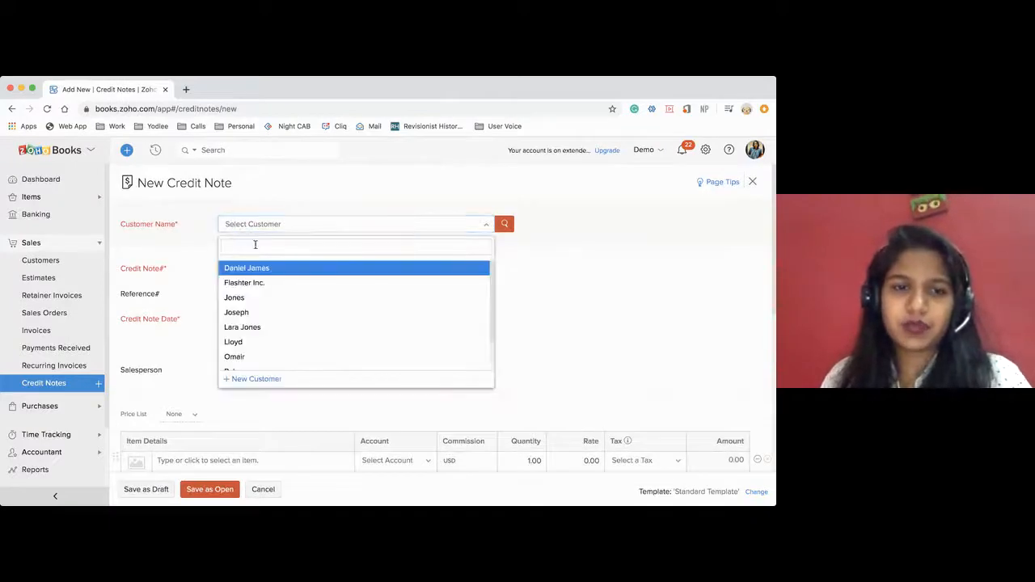
left_click(247, 327)
scroll(372, 330, "down", 4)
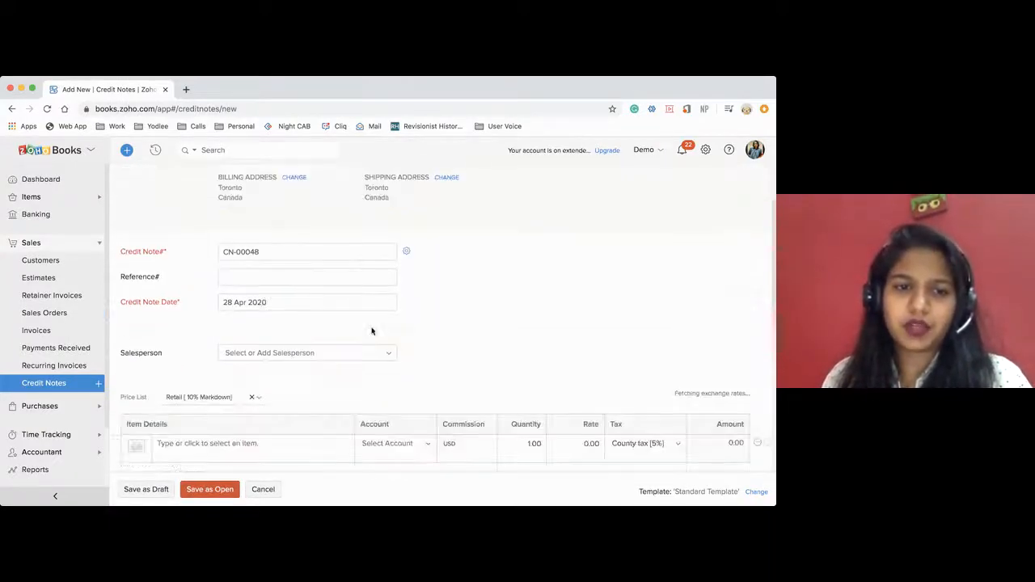
Add the Ball item to the credit note at a rate of 15 and save the note as open.
left_click(245, 380)
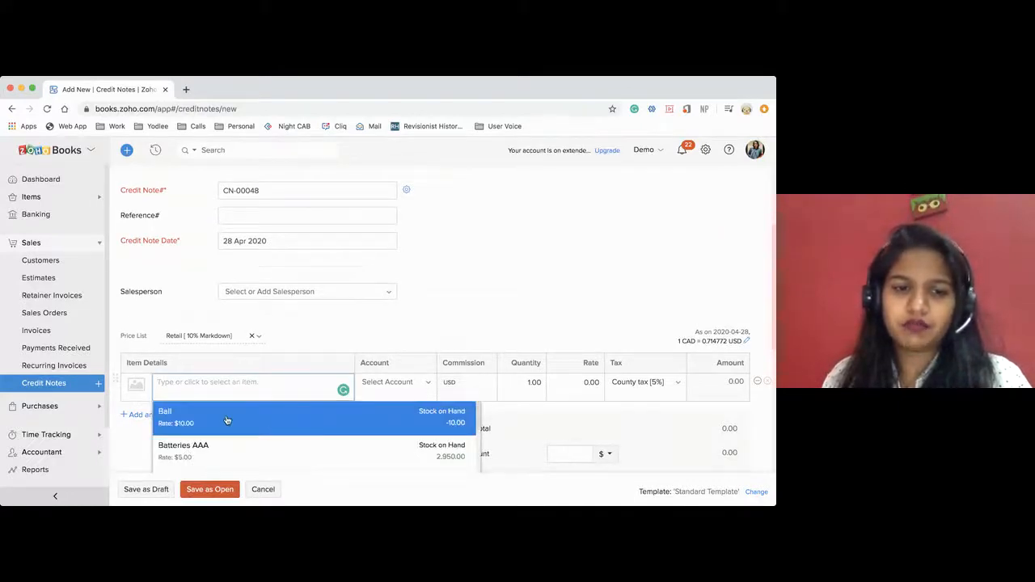
left_click(227, 419)
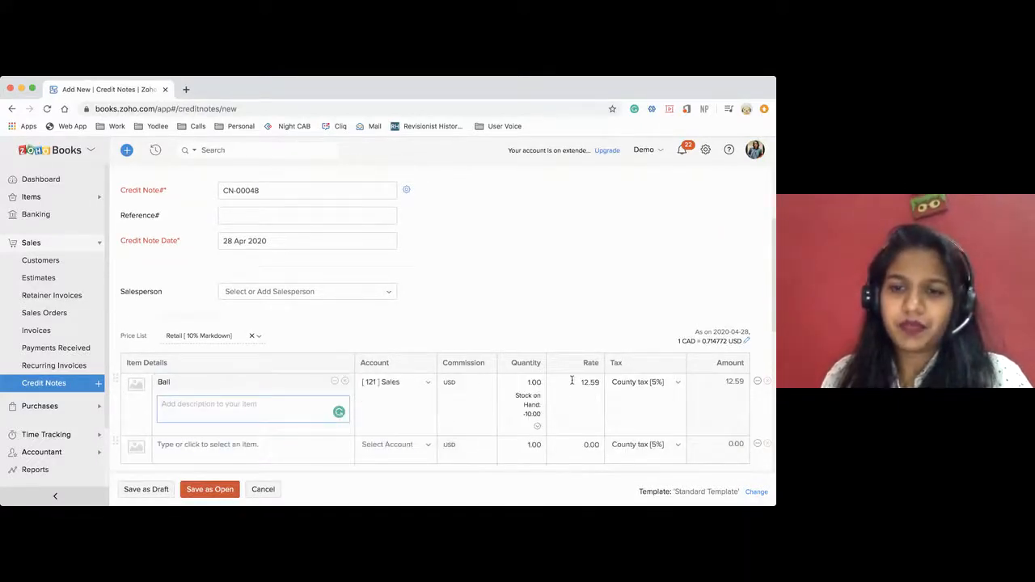
scroll(527, 391, "down", 1)
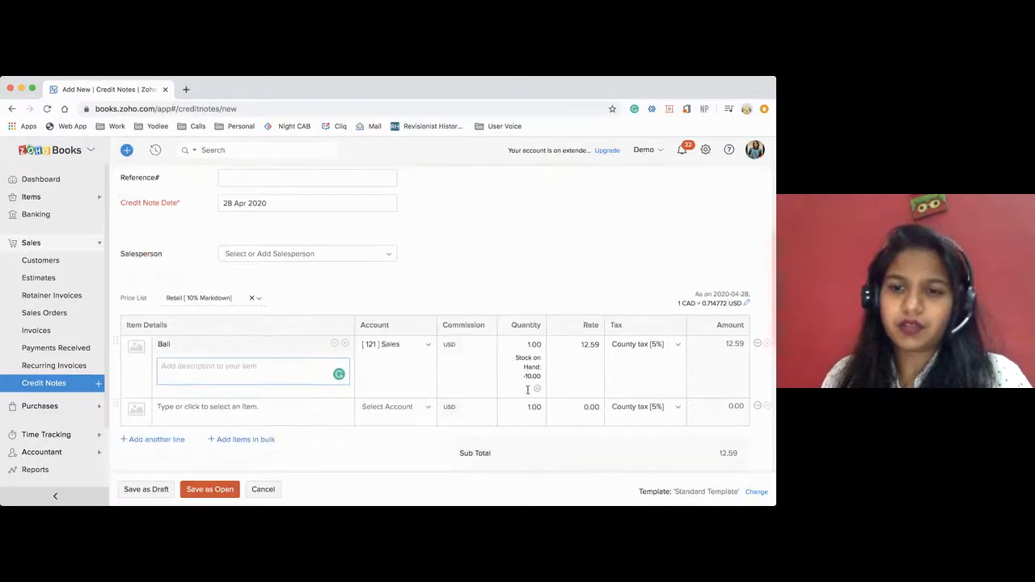
left_click(586, 346)
type("15")
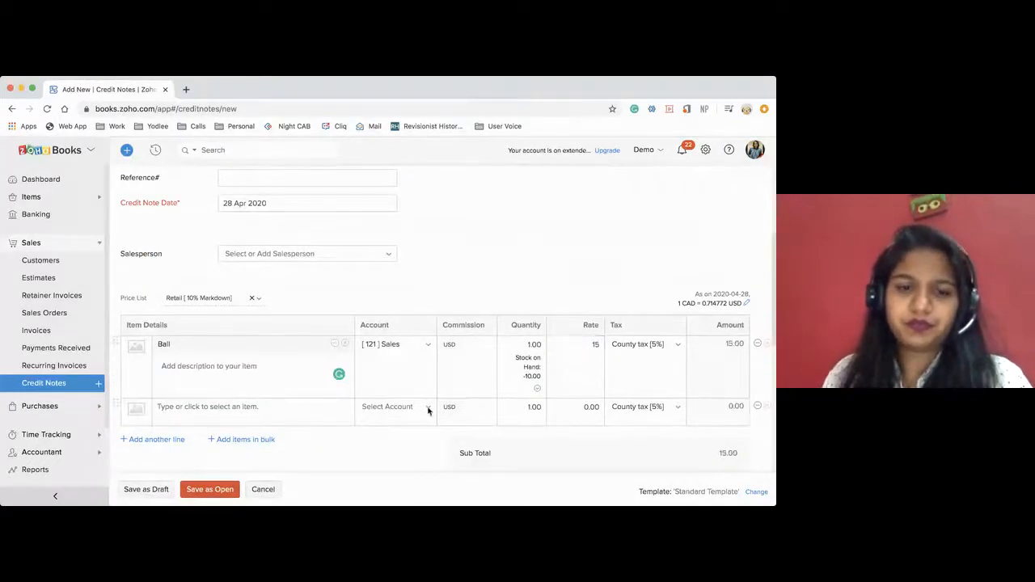
scroll(359, 432, "down", 2)
left_click(210, 489)
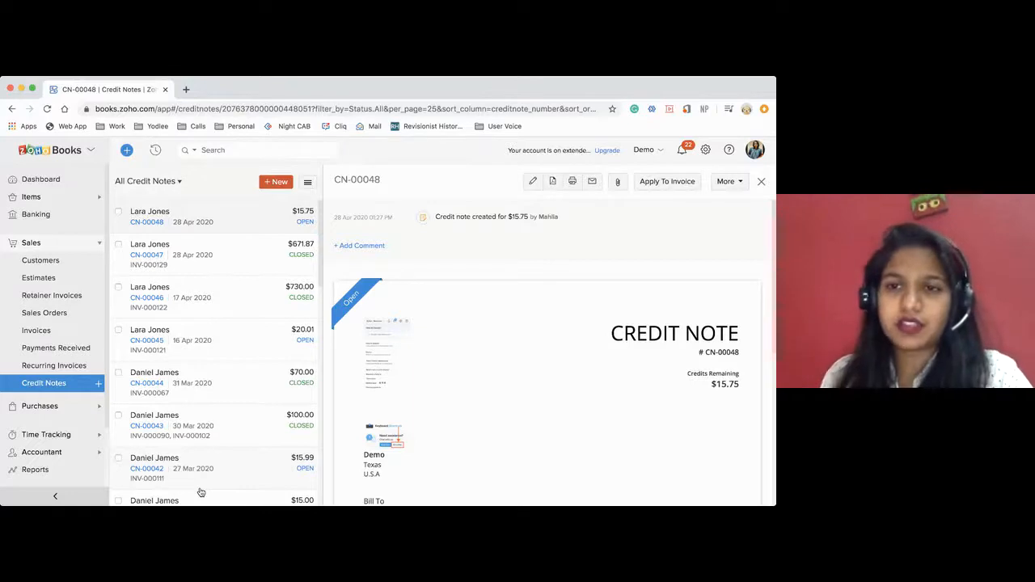
Apply 15.75 of the new credit note to invoice INV-000125 and save the allocation.
left_click(662, 181)
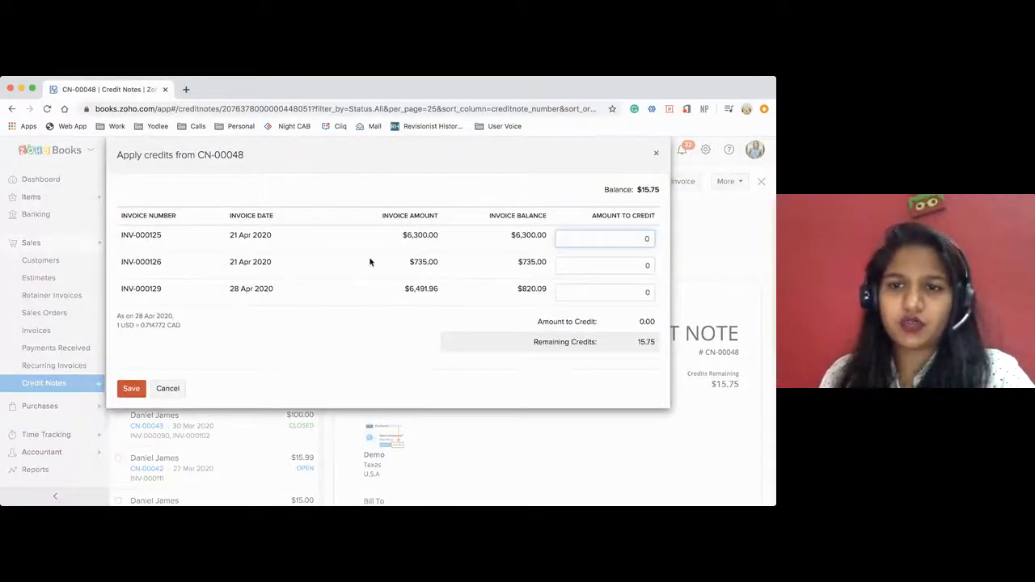
left_click_drag(638, 189, 662, 194)
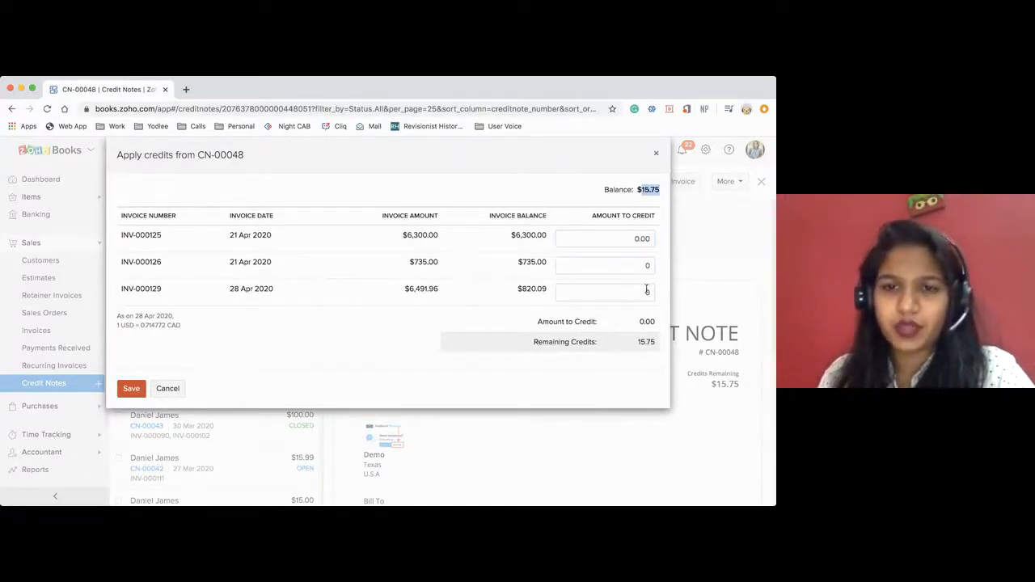
left_click_drag(633, 238, 657, 238)
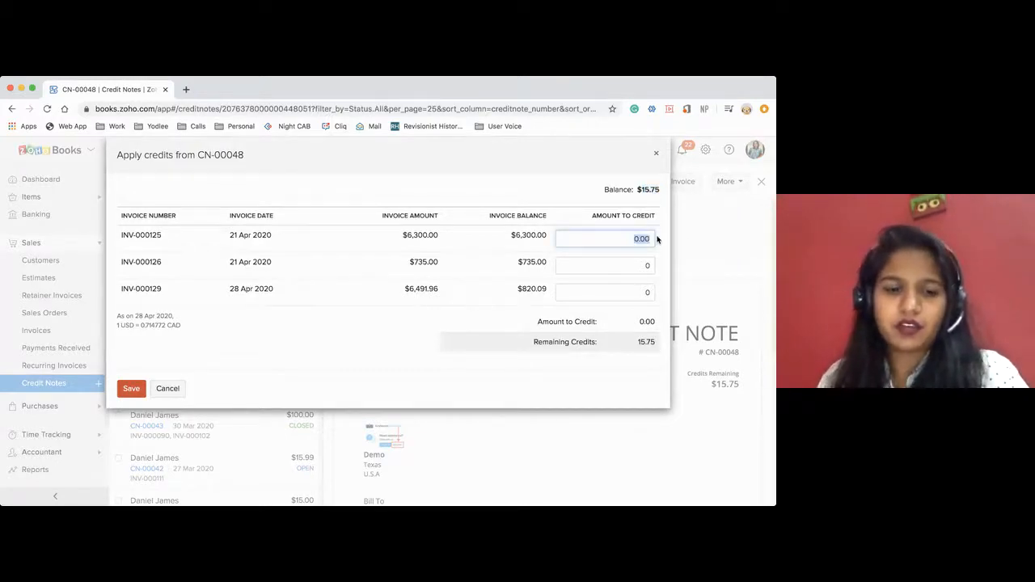
type("15.75")
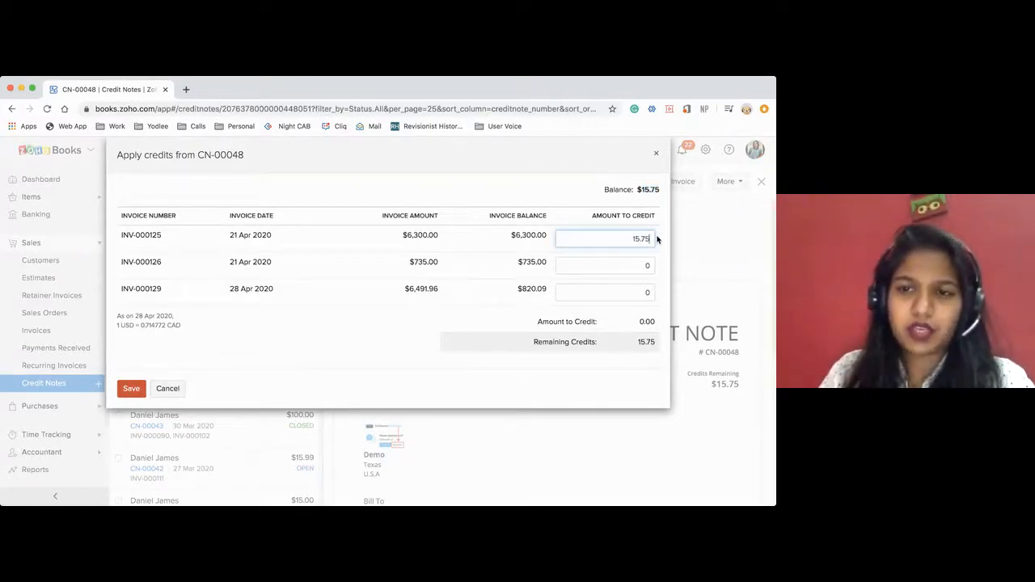
left_click(129, 389)
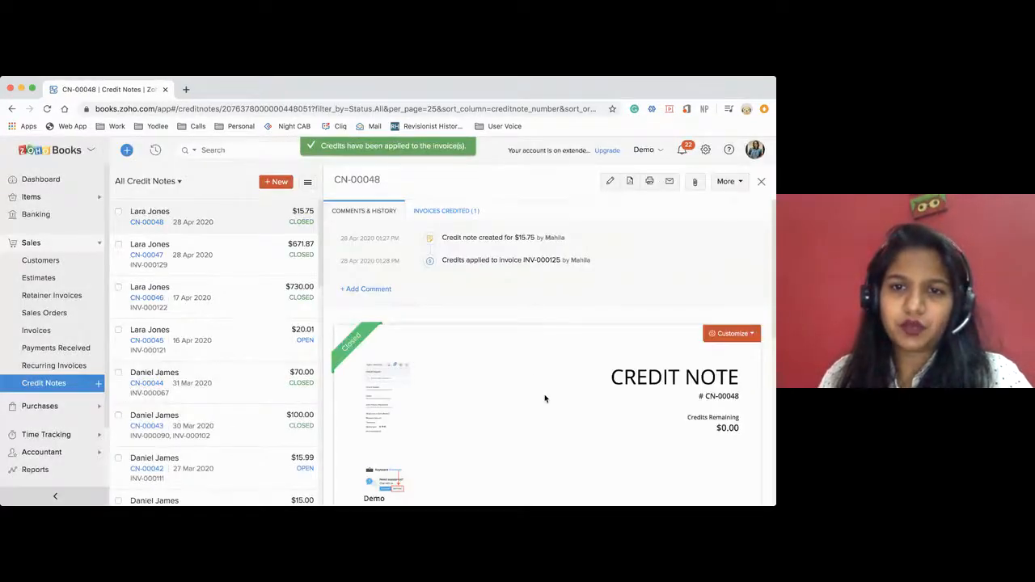
Open the invoice credited by this credit note, check its applied credits and balance due, and return to the credit notes list.
scroll(545, 397, "down", 10)
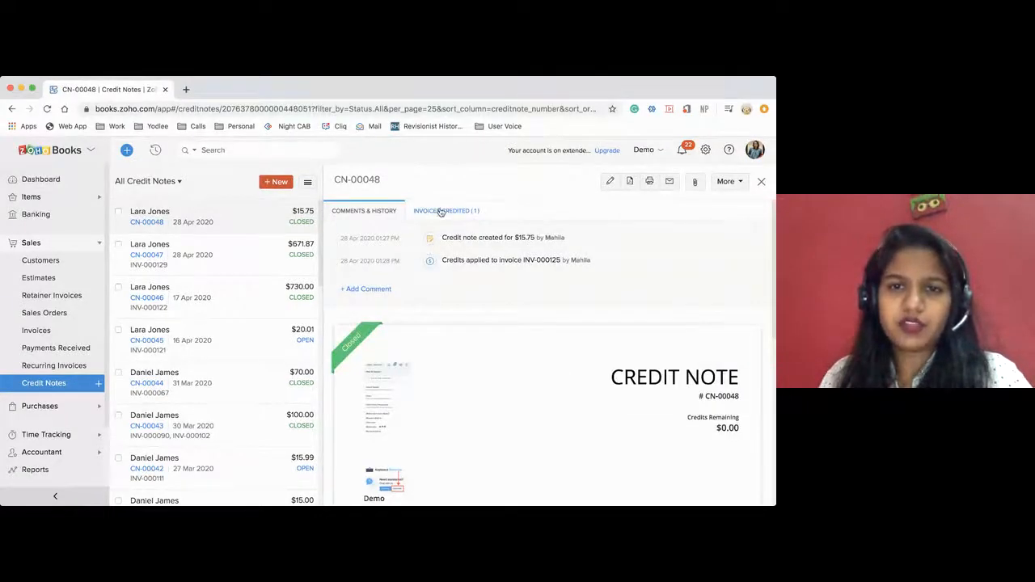
left_click(441, 211)
left_click(462, 254)
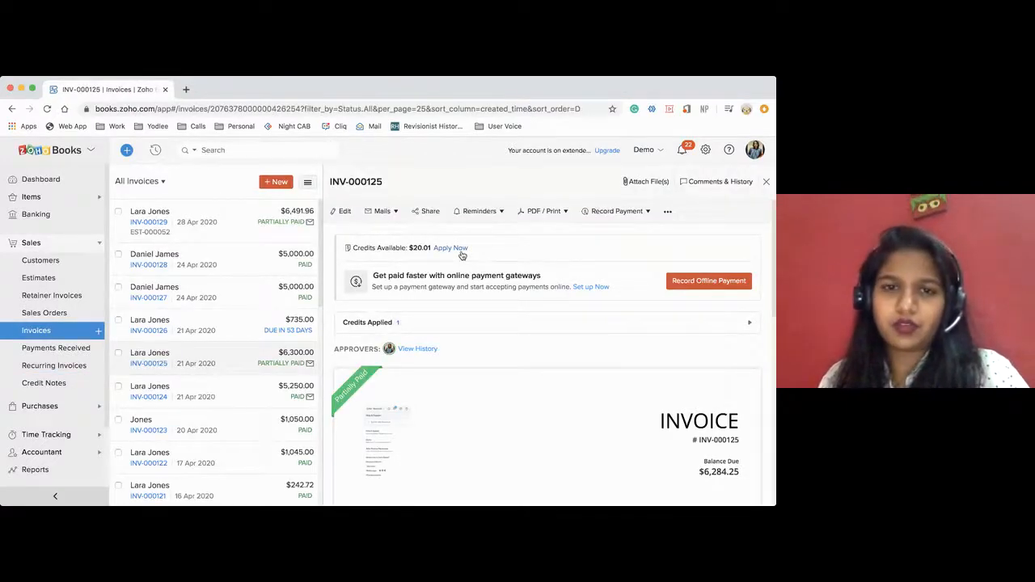
scroll(490, 395, "down", 5)
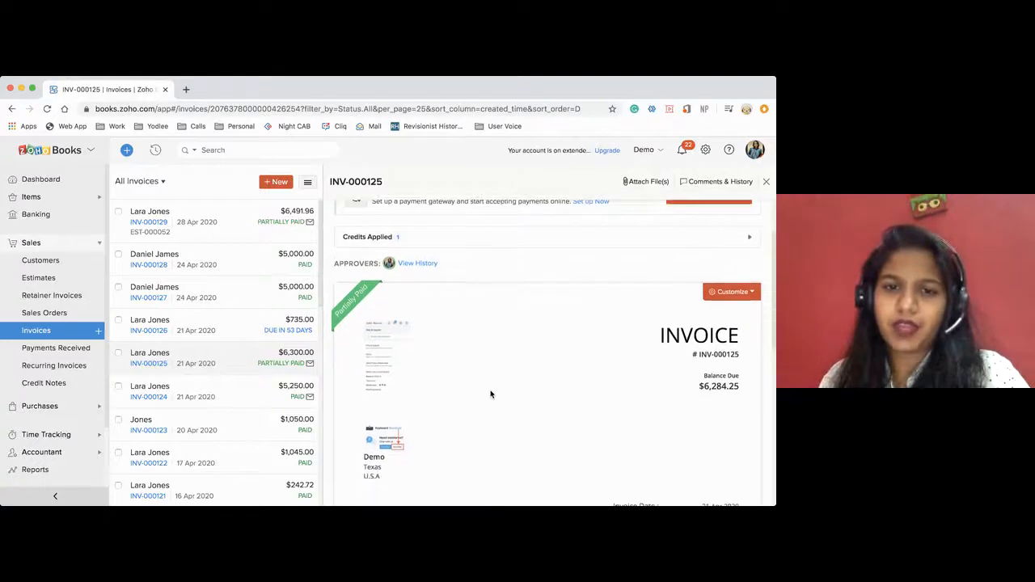
scroll(491, 395, "down", 1)
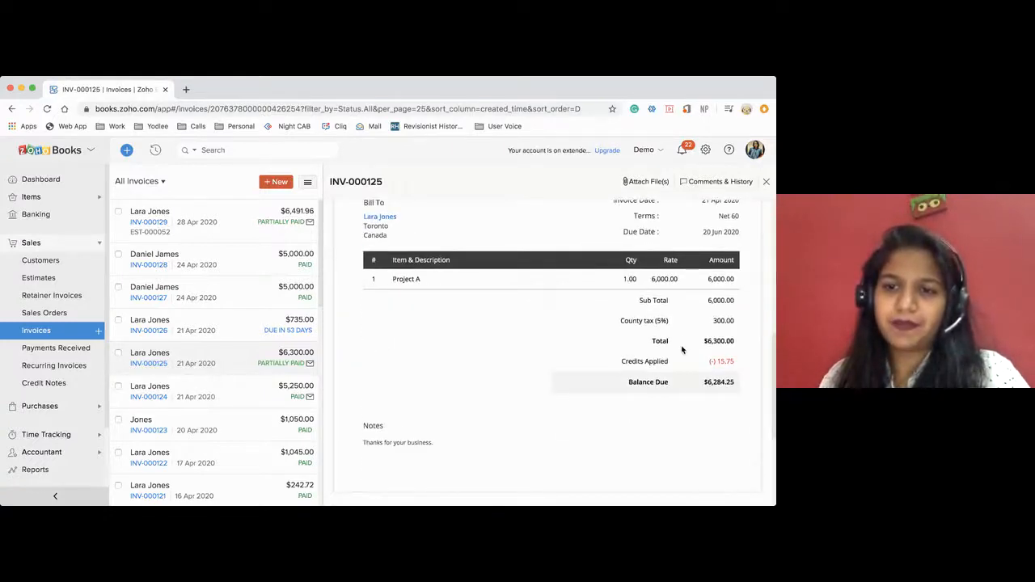
scroll(570, 401, "up", 6)
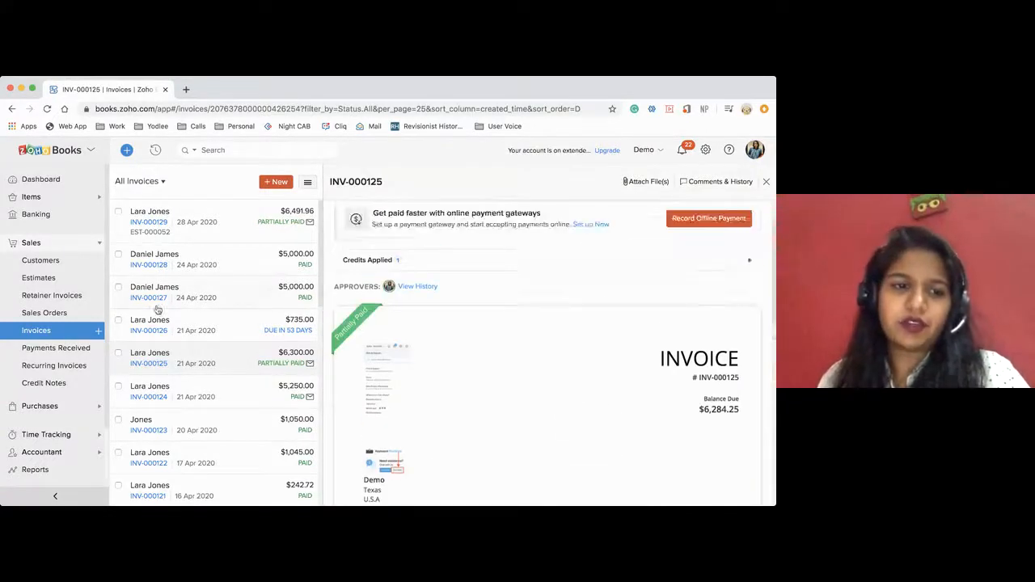
left_click(62, 387)
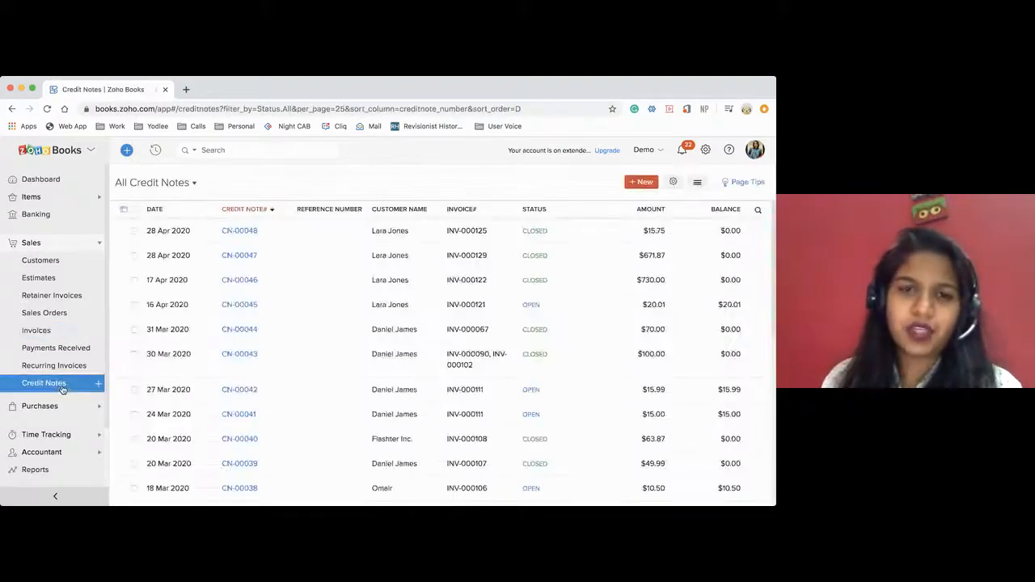
Open a blank recurring expense form under Purchases and examine its fields and repeat frequency options.
left_click(53, 412)
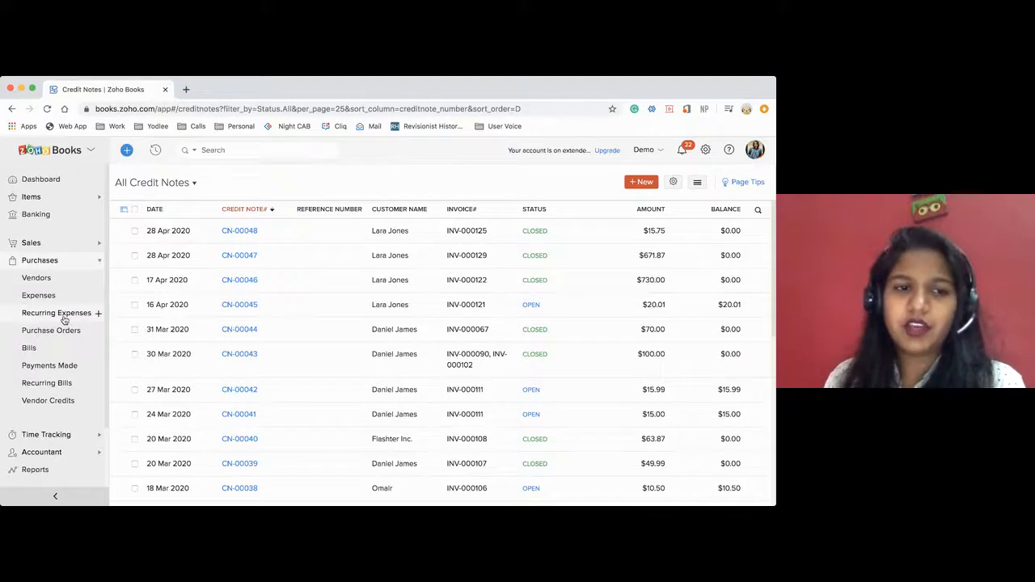
left_click(98, 314)
left_click(98, 315)
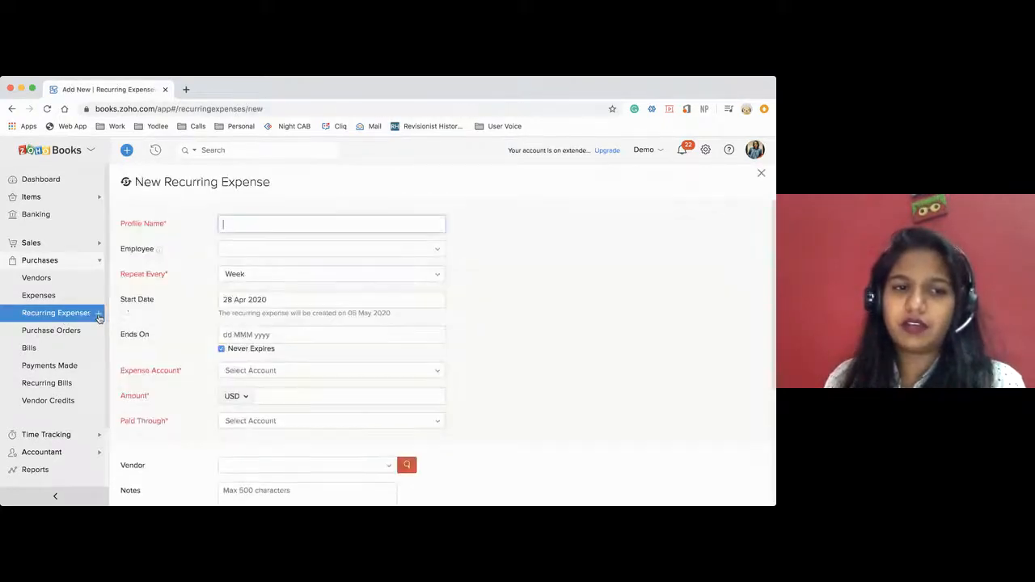
scroll(283, 328, "down", 1)
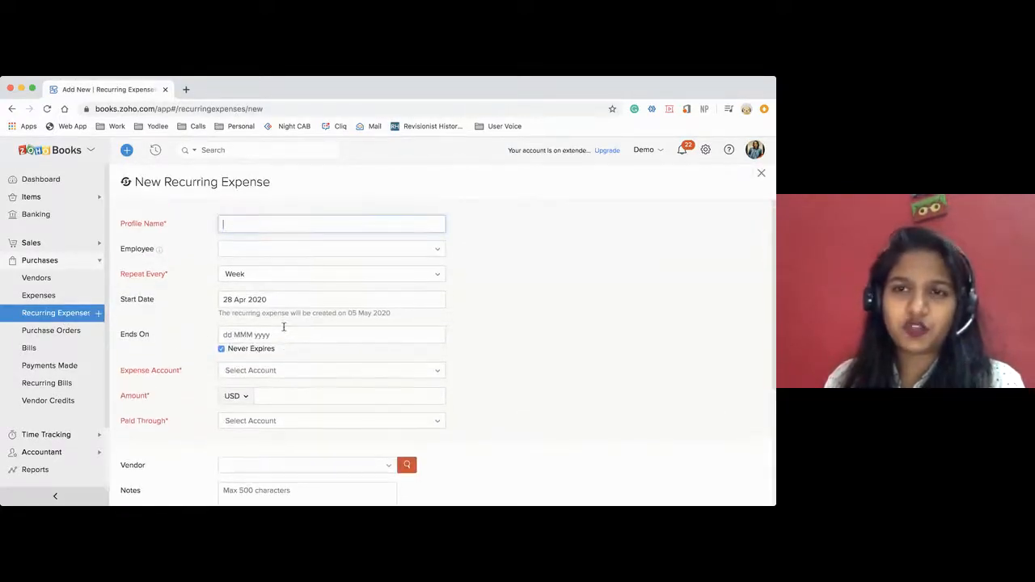
scroll(283, 327, "down", 5)
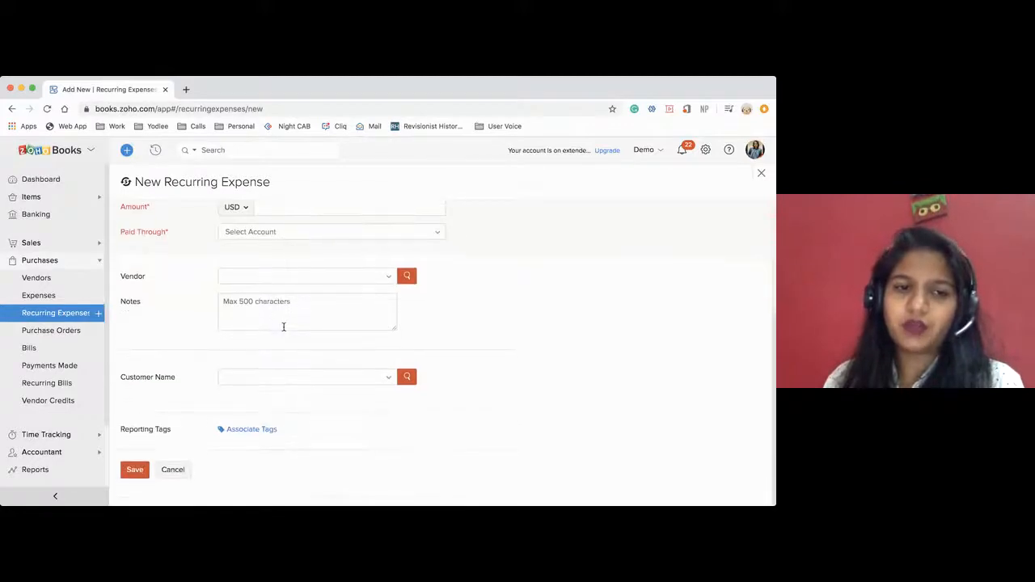
scroll(283, 328, "up", 5)
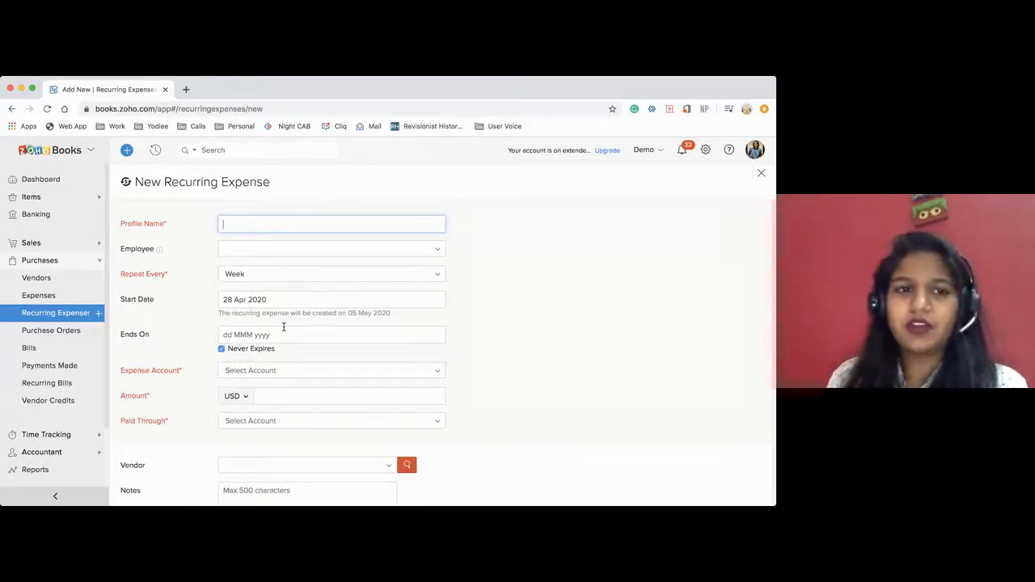
scroll(283, 327, "down", 3)
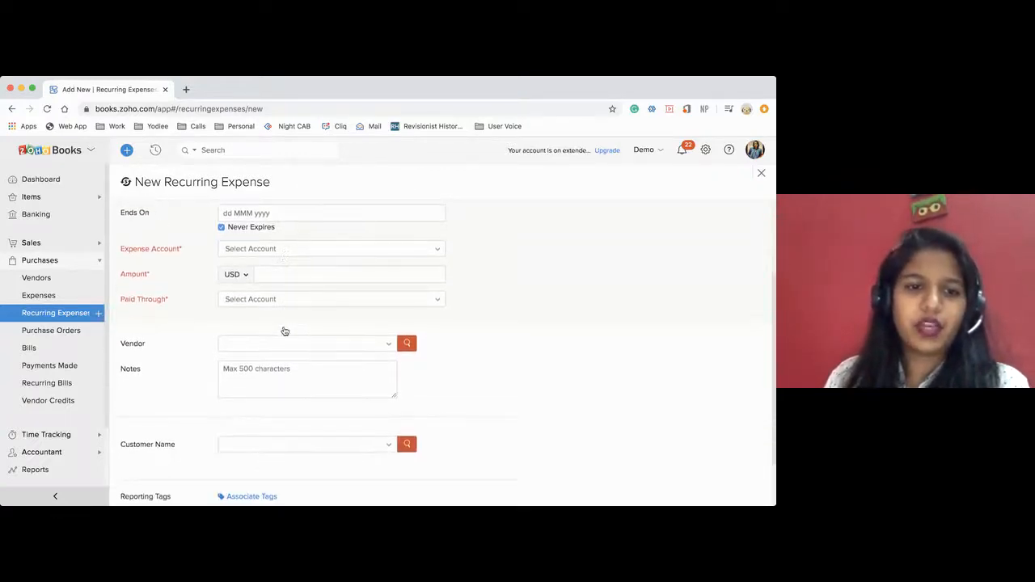
scroll(309, 257, "up", 3)
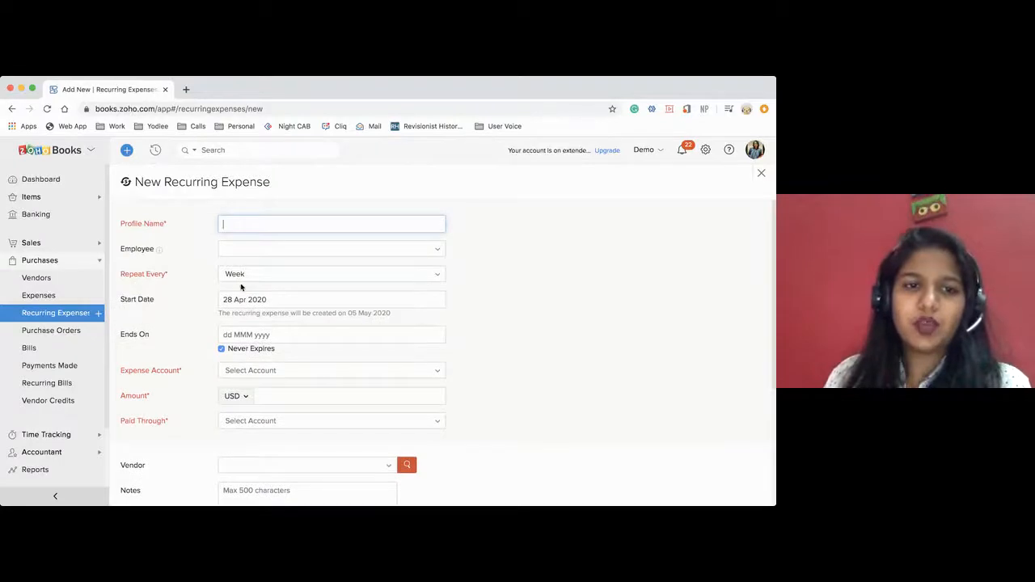
left_click(239, 281)
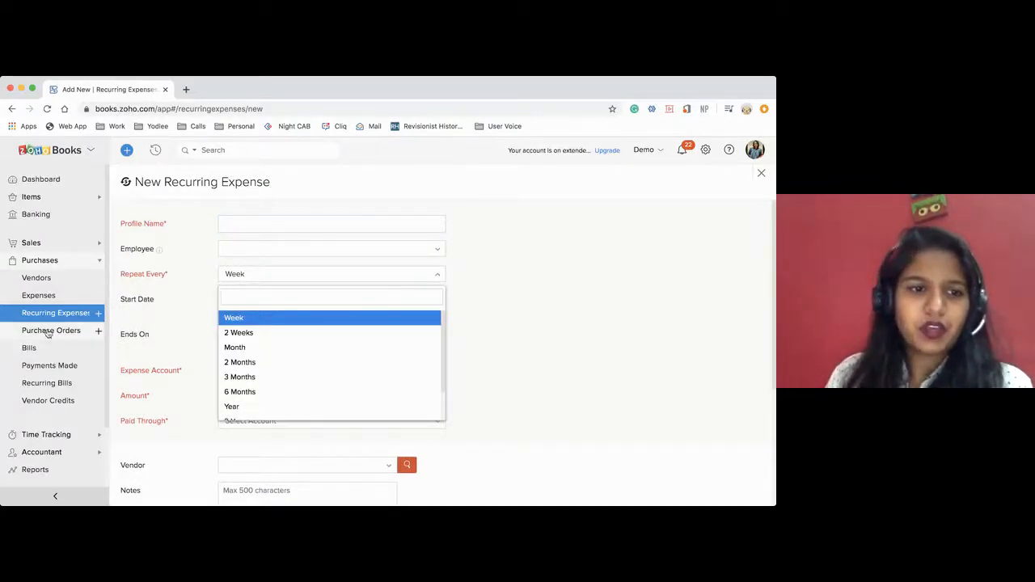
Leave the recurring expense unsaved and examine the fields of a blank recurring bill form.
left_click(37, 385)
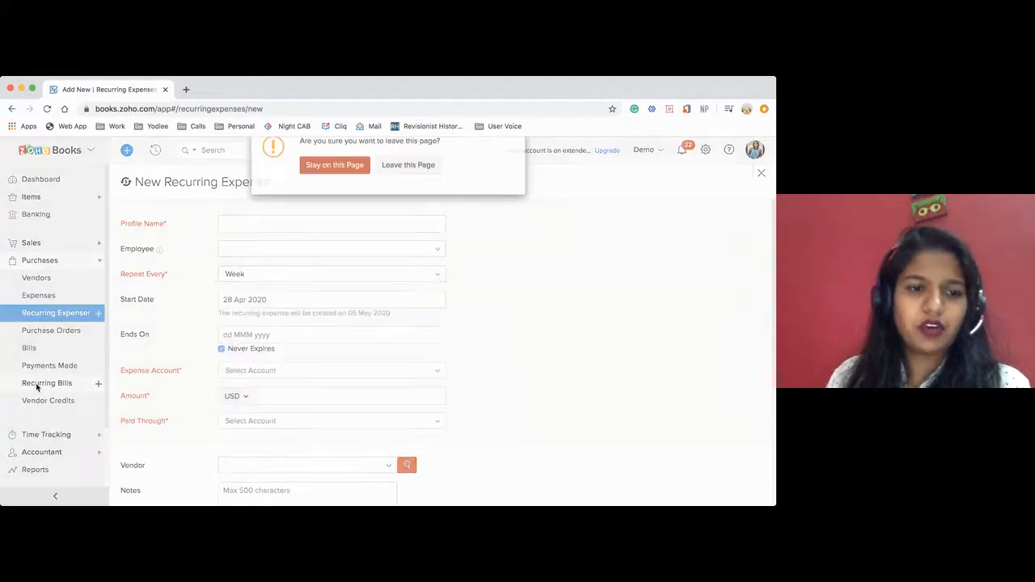
left_click(409, 179)
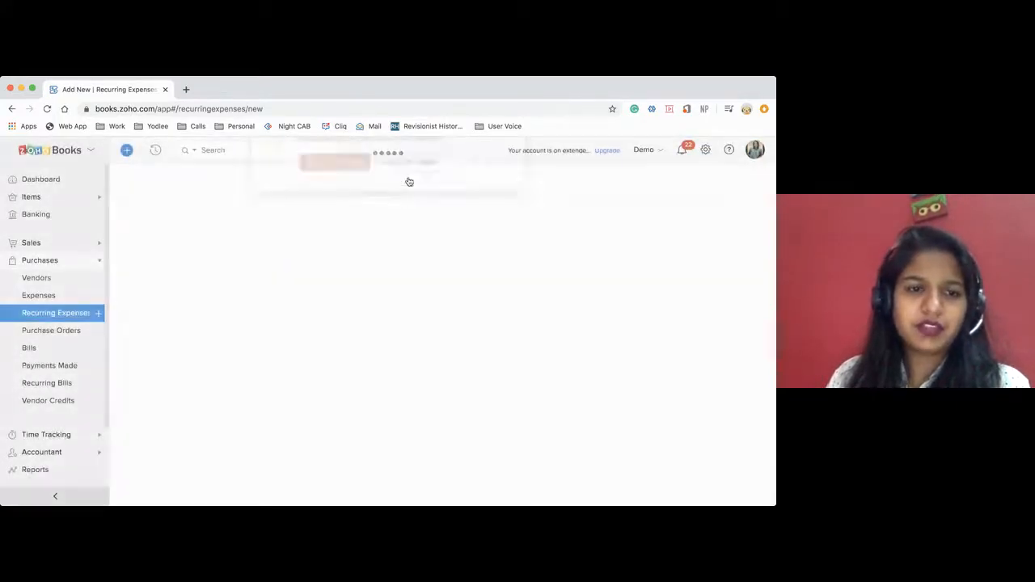
left_click(97, 385)
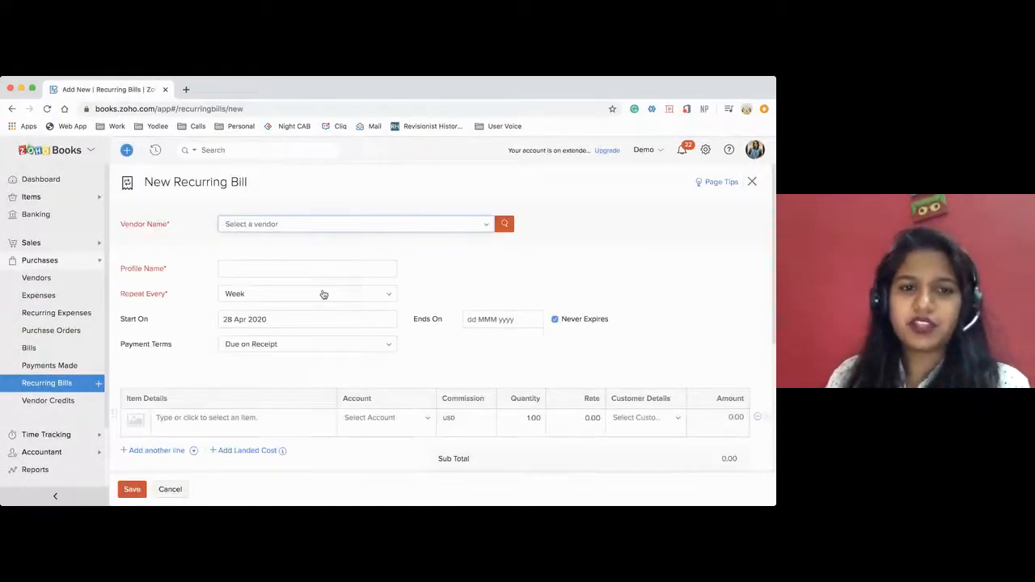
scroll(323, 295, "down", 2)
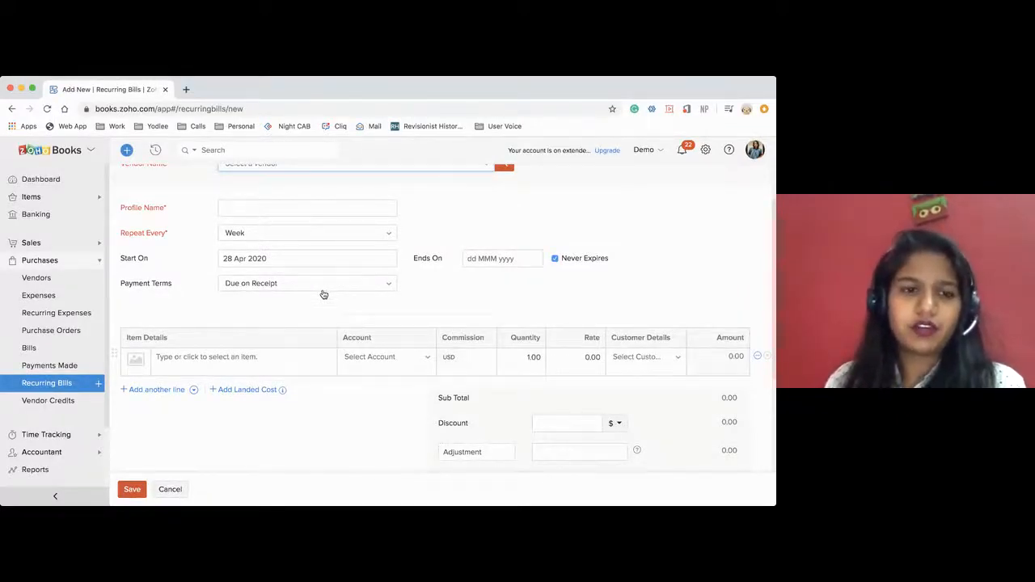
Start a new vendor credit and select the vendor who was credited on 30 Mar 2020.
left_click(48, 400)
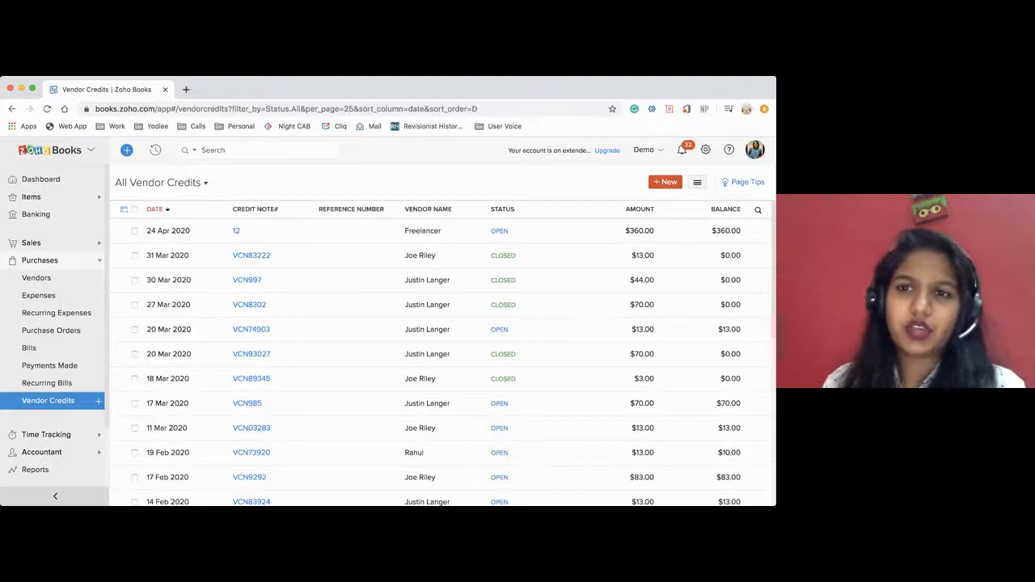
left_click(666, 182)
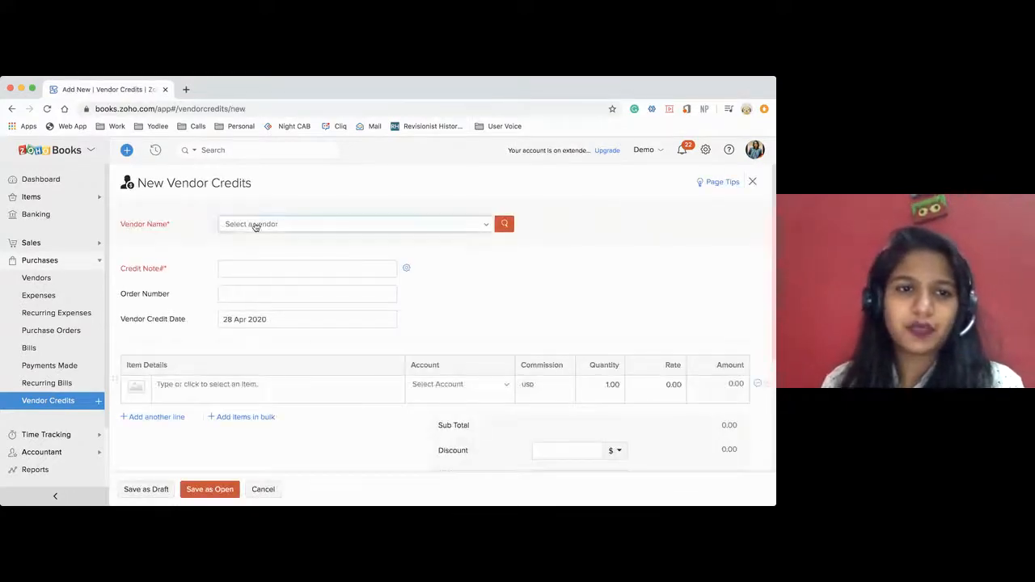
left_click(254, 224)
left_click(252, 296)
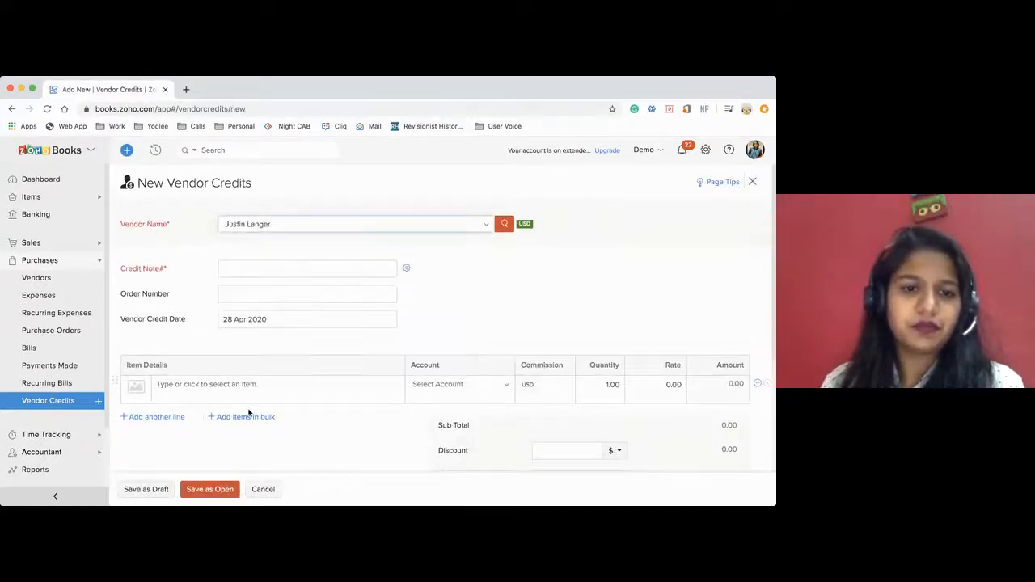
Enter a Service line item with a quantity of 1 and a rate of 100 on the vendor credit.
scroll(251, 413, "down", 1)
left_click(253, 335)
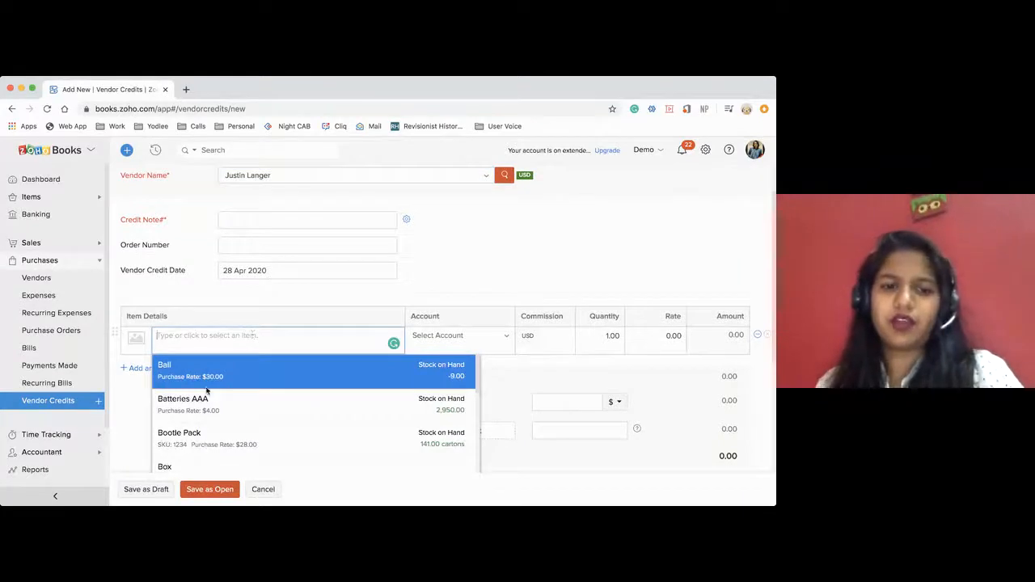
type("Service")
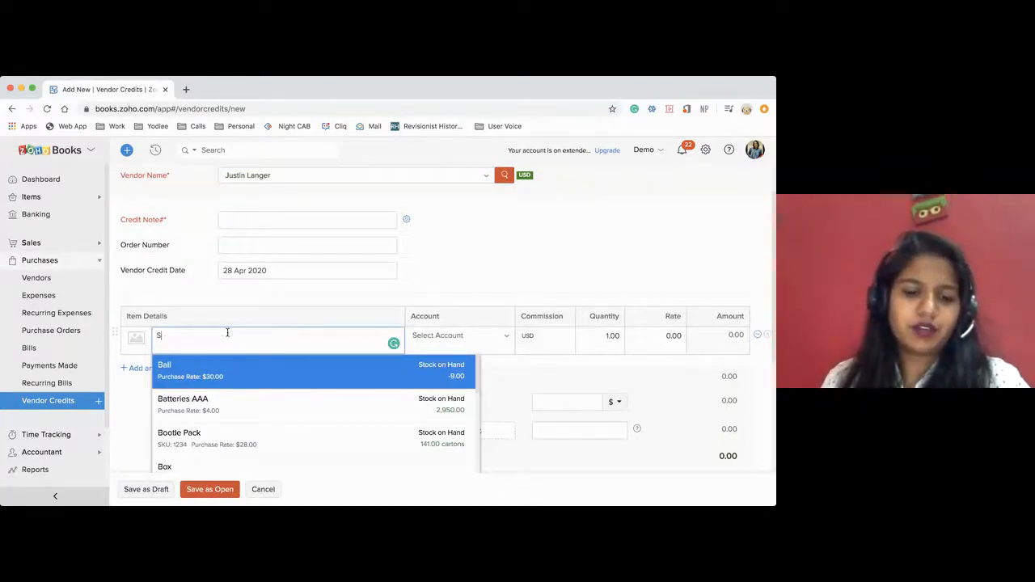
left_click(298, 297)
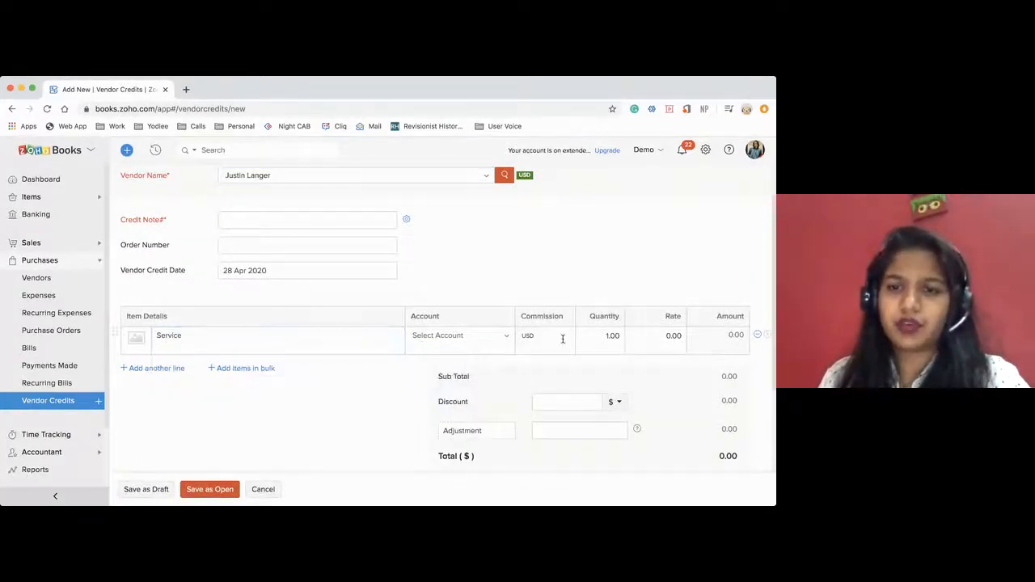
left_click(607, 334)
left_click(663, 335)
type("60")
key("BackSpace")
type("00")
left_click(571, 262)
Switch vendor credit numbering from manual entry to auto-generated numbers.
left_click(306, 225)
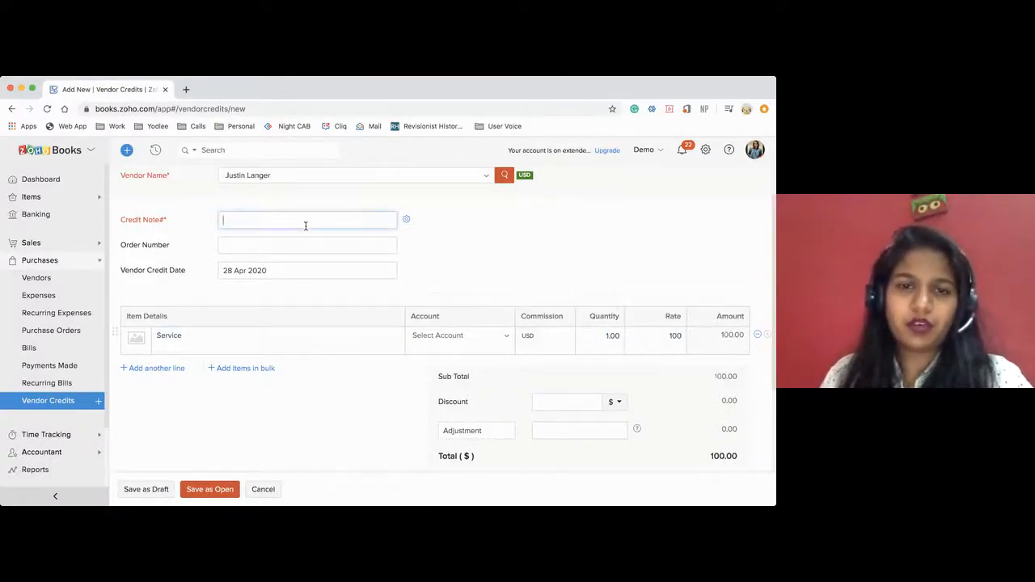
left_click(406, 219)
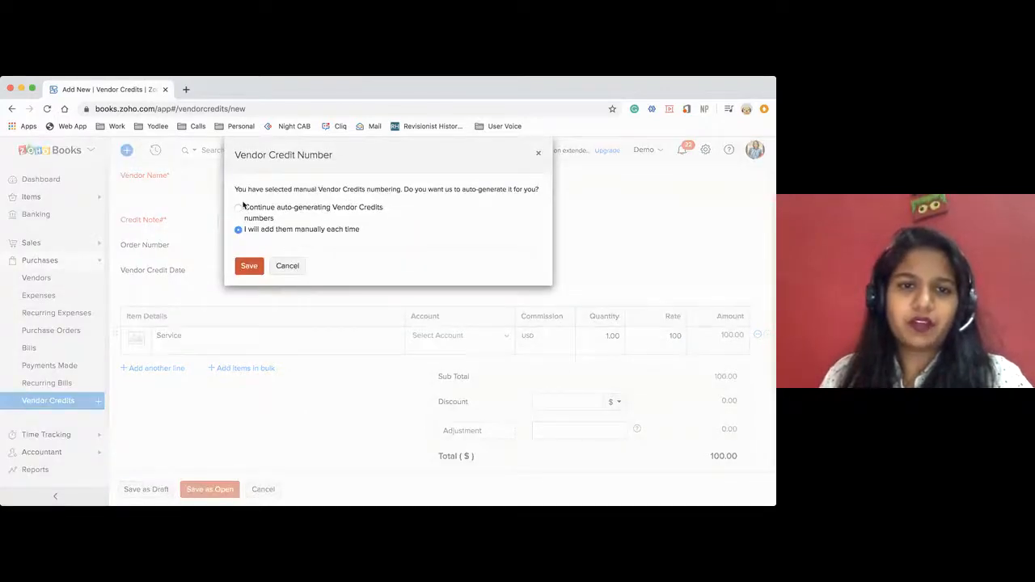
left_click(239, 208)
left_click(249, 282)
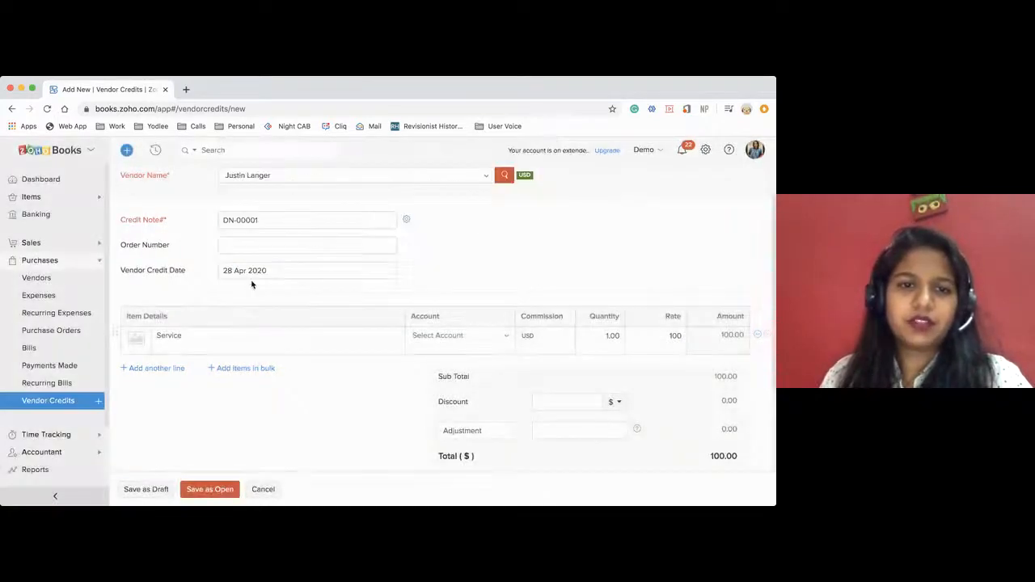
Assign the Housing account to the Service line and save the vendor credit as open.
scroll(448, 282, "down", 3)
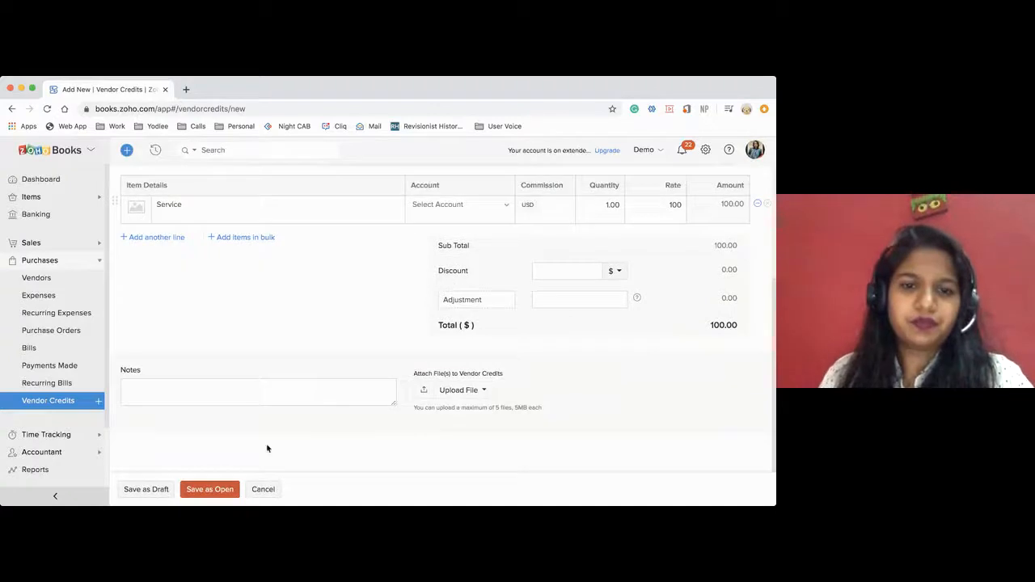
left_click(209, 491)
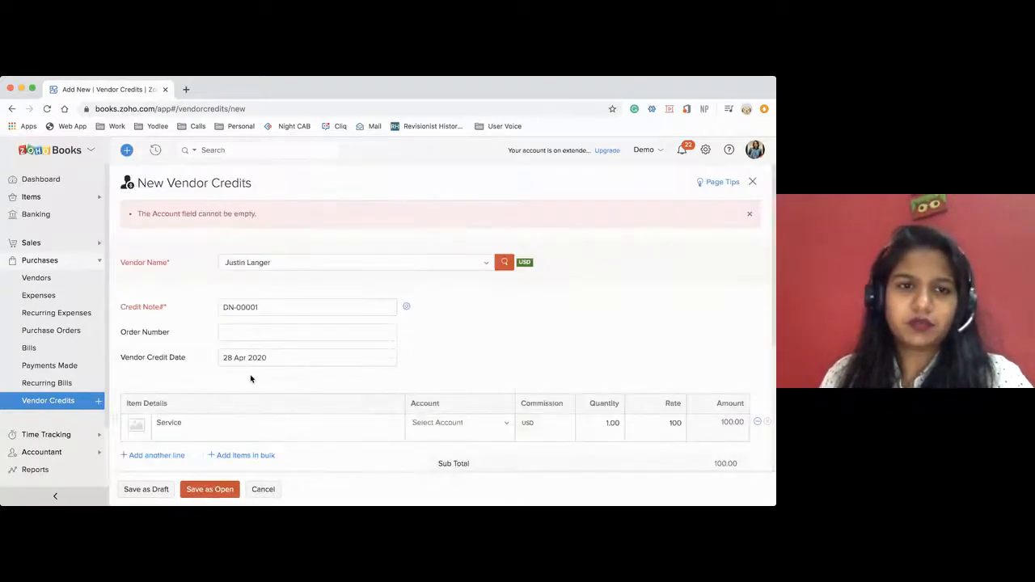
scroll(332, 340, "down", 3)
left_click(441, 294)
scroll(452, 408, "down", 6)
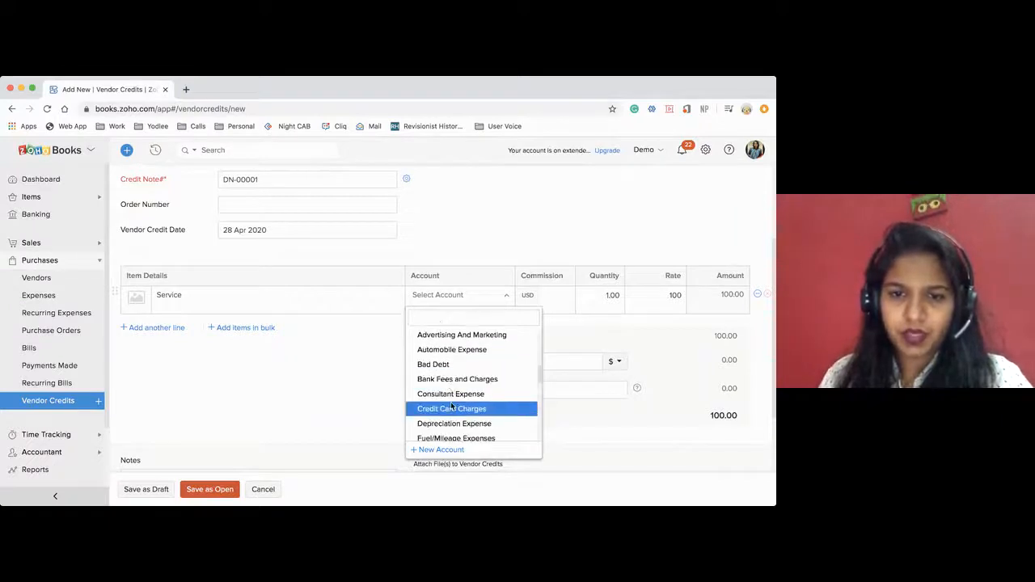
scroll(451, 409, "down", 2)
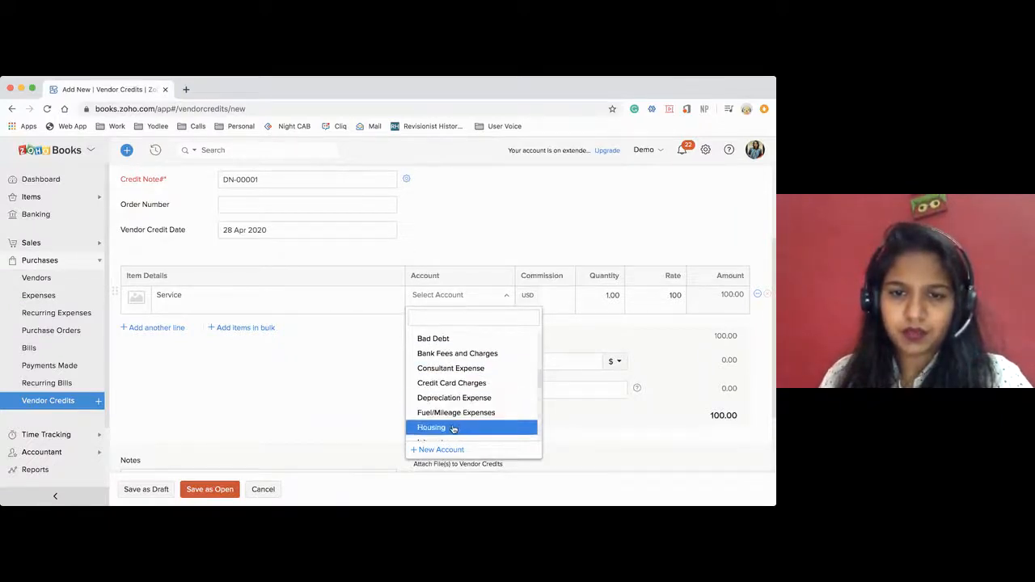
left_click(451, 428)
left_click(208, 489)
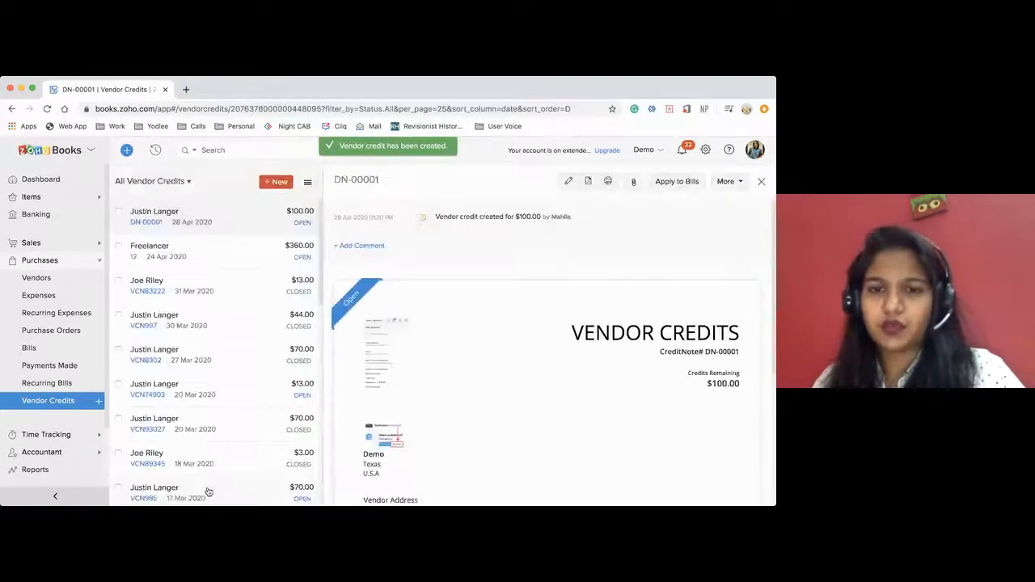
Display the journal of the new vendor credit and examine its debited and credited accounts.
scroll(504, 425, "down", 3)
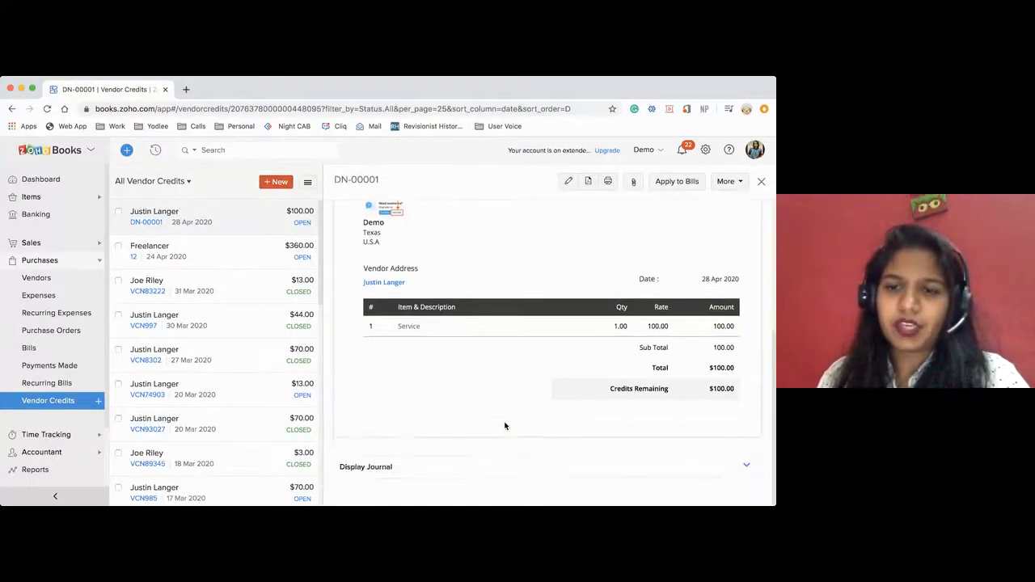
left_click(441, 467)
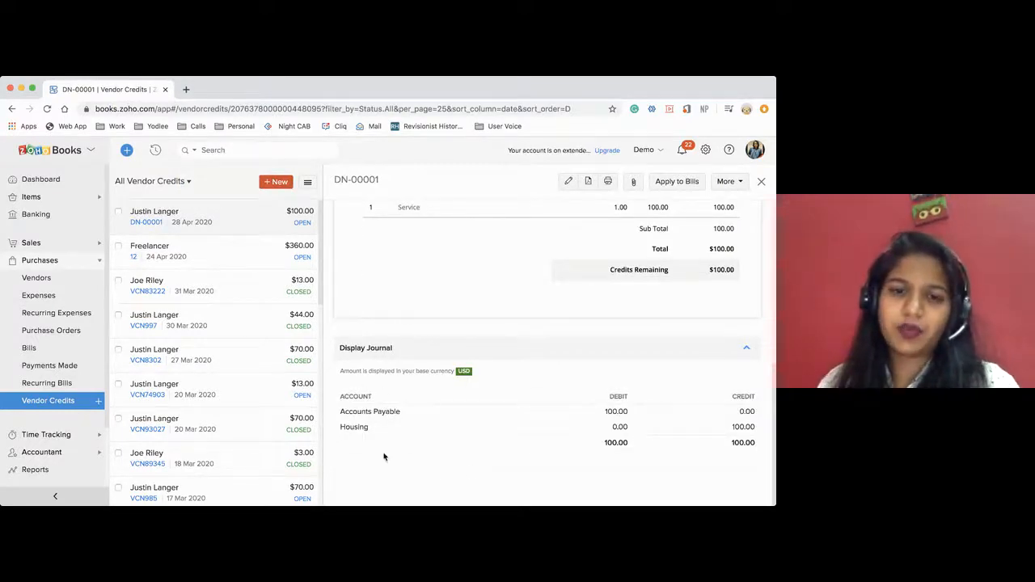
left_click_drag(341, 411, 383, 430)
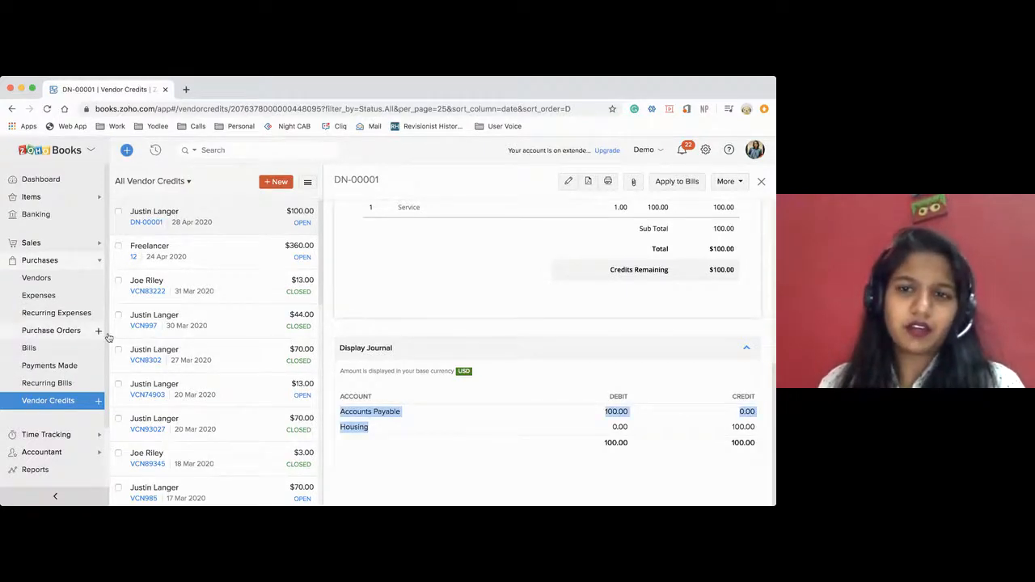
scroll(474, 324, "up", 5)
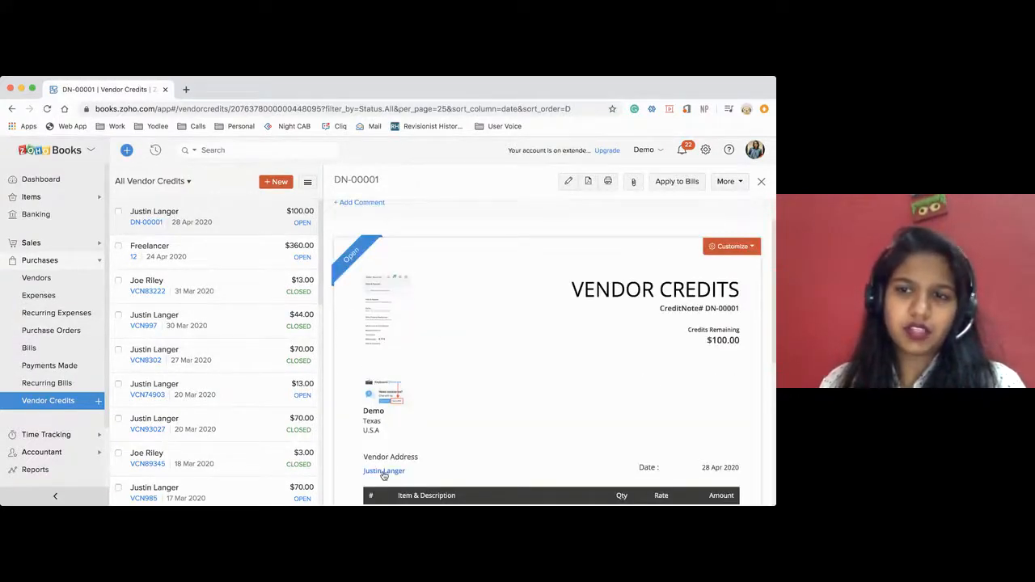
Apply 56 of the vendor credit to the bill dated 24 Mar 2020 and check the remaining credits.
left_click(677, 181)
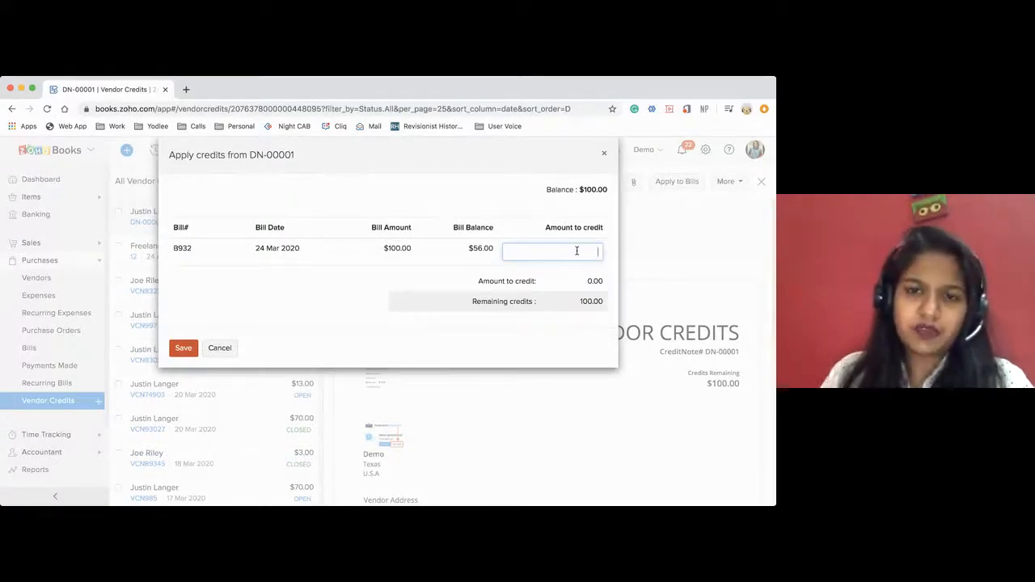
left_click(181, 348)
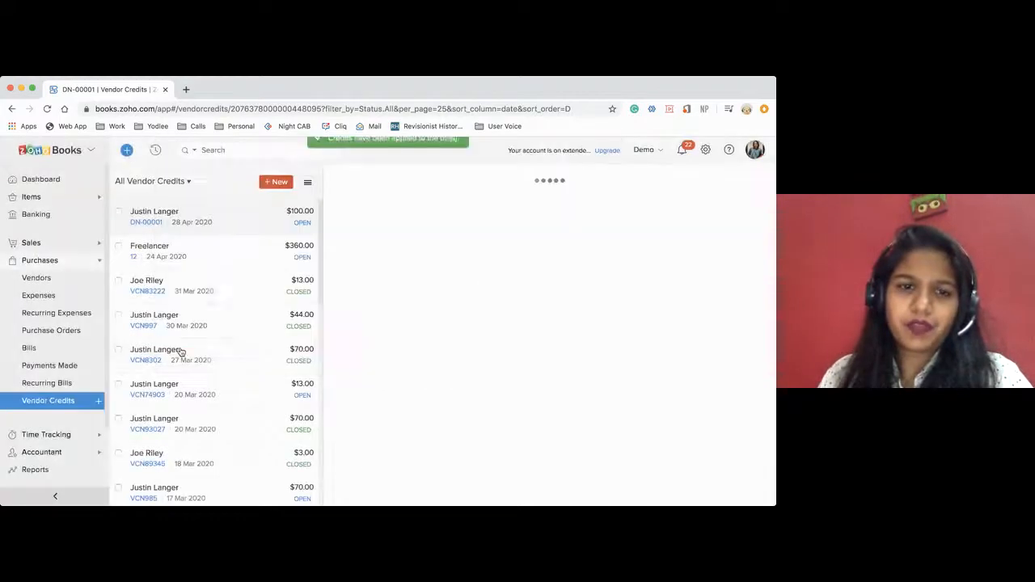
scroll(493, 335, "down", 5)
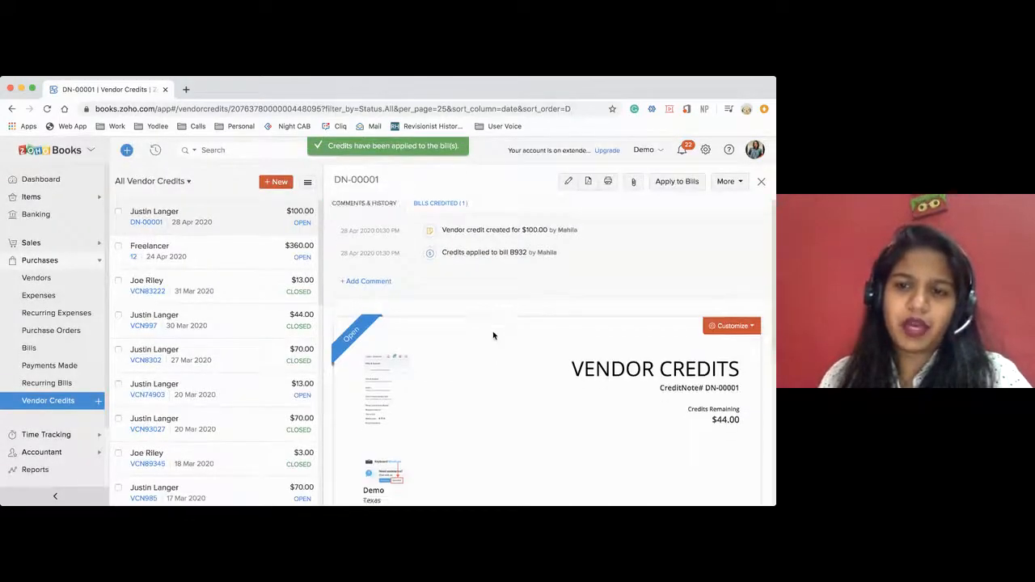
left_click_drag(711, 391, 737, 392)
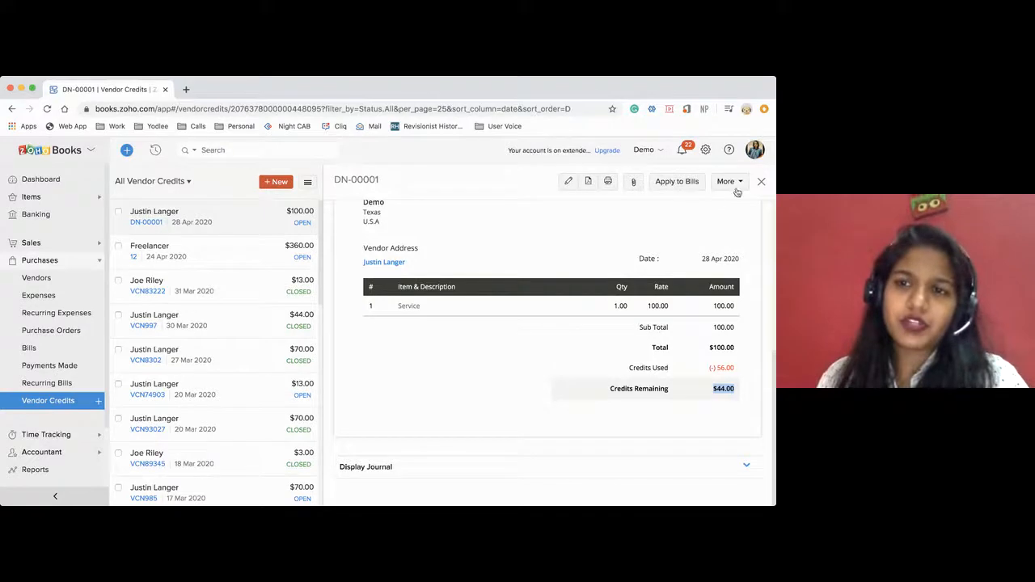
Record a refund of 44 USD on the vendor credit by check, dated 28 Apr 2020 and deposited to Petty Cash.
left_click(737, 184)
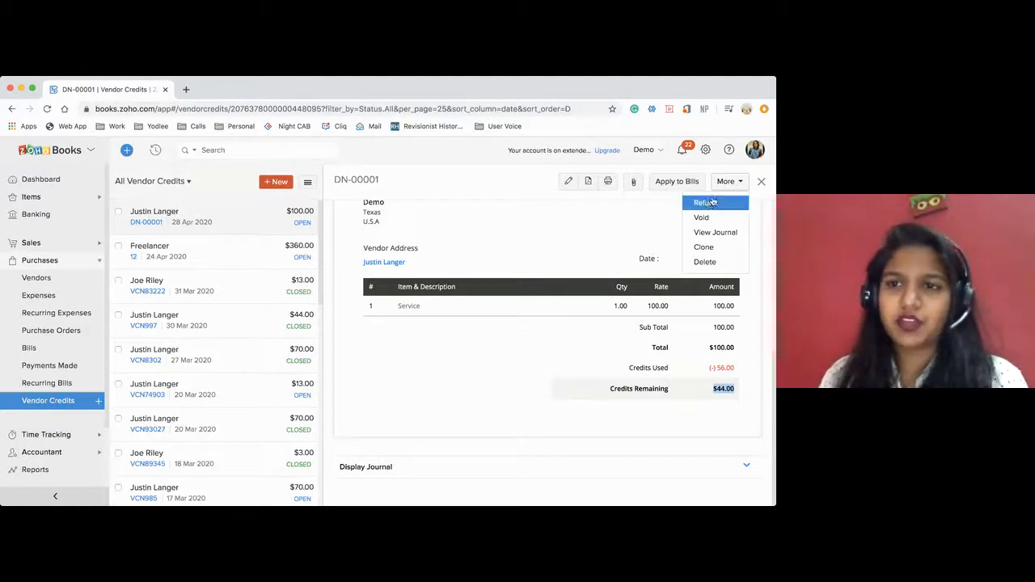
left_click(709, 204)
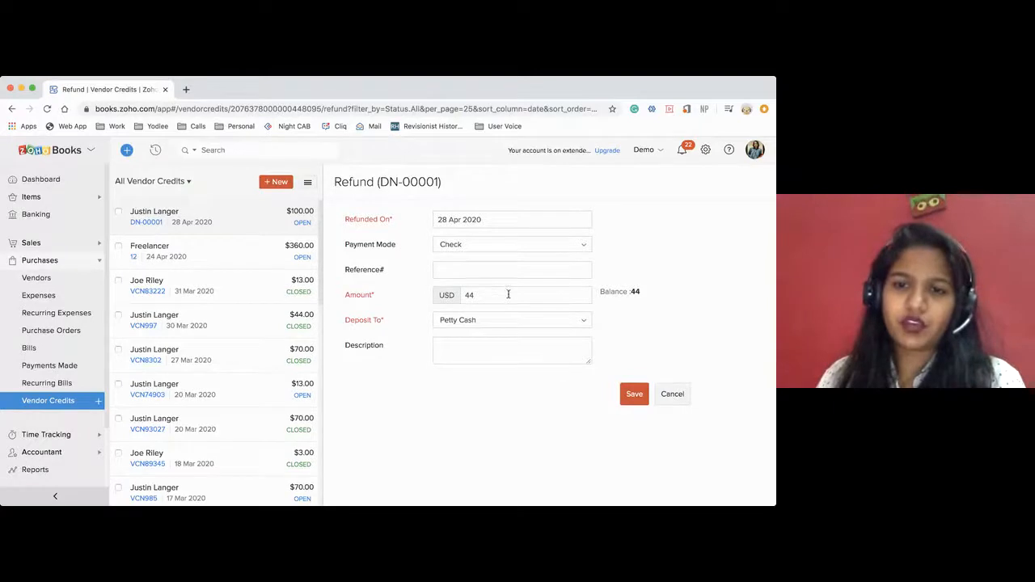
left_click(630, 395)
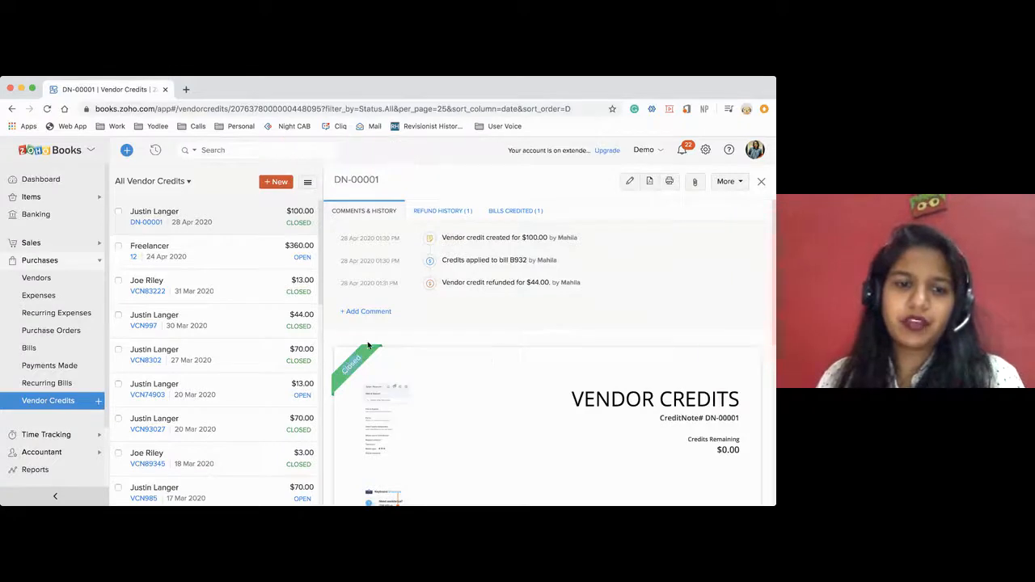
Open the sales credit note dated 16 Apr 2020 and record a 20.01 CAD check refund from the Capital One account.
left_click(31, 242)
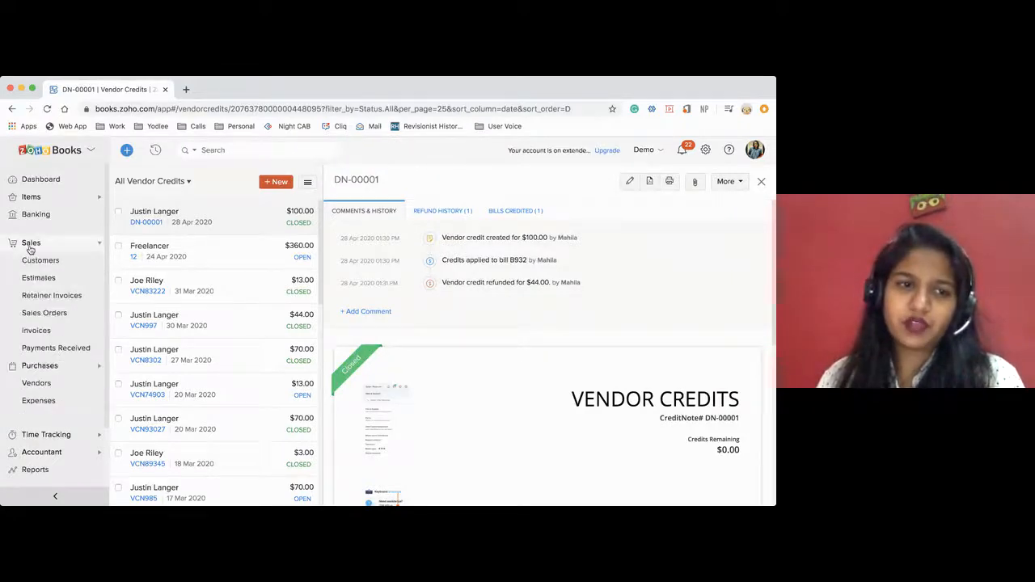
left_click(43, 382)
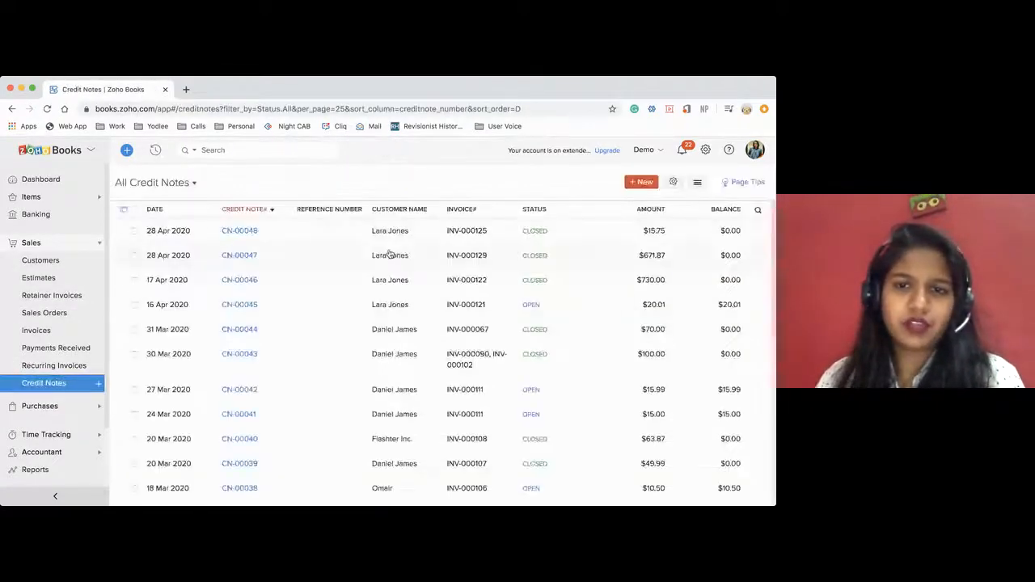
left_click(391, 312)
left_click(725, 181)
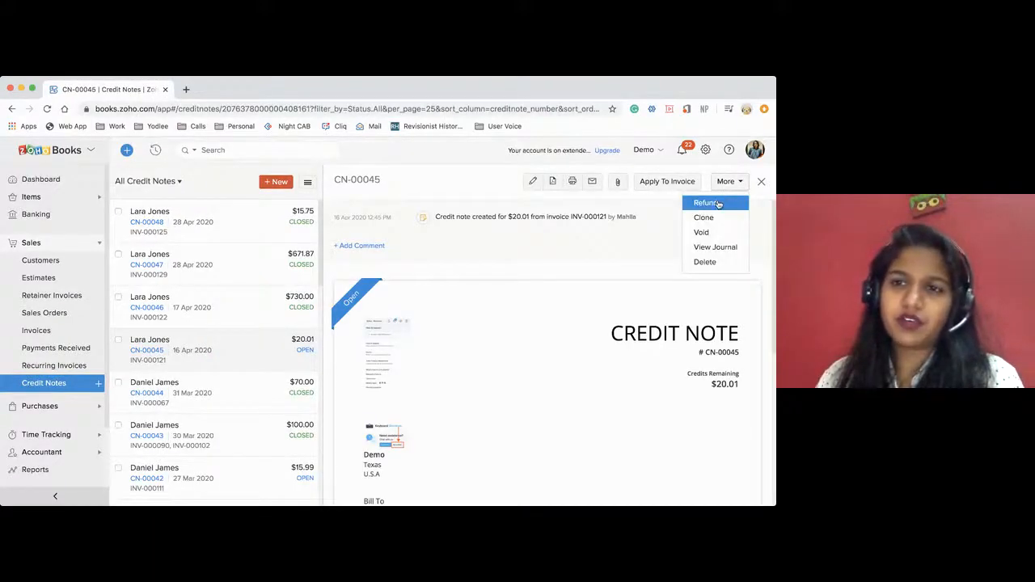
left_click(707, 203)
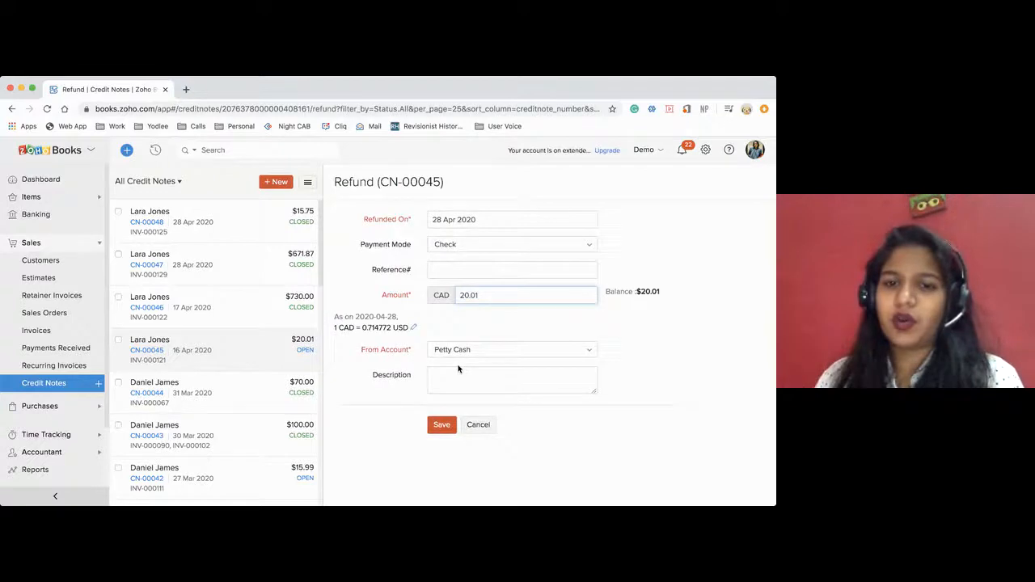
left_click(441, 350)
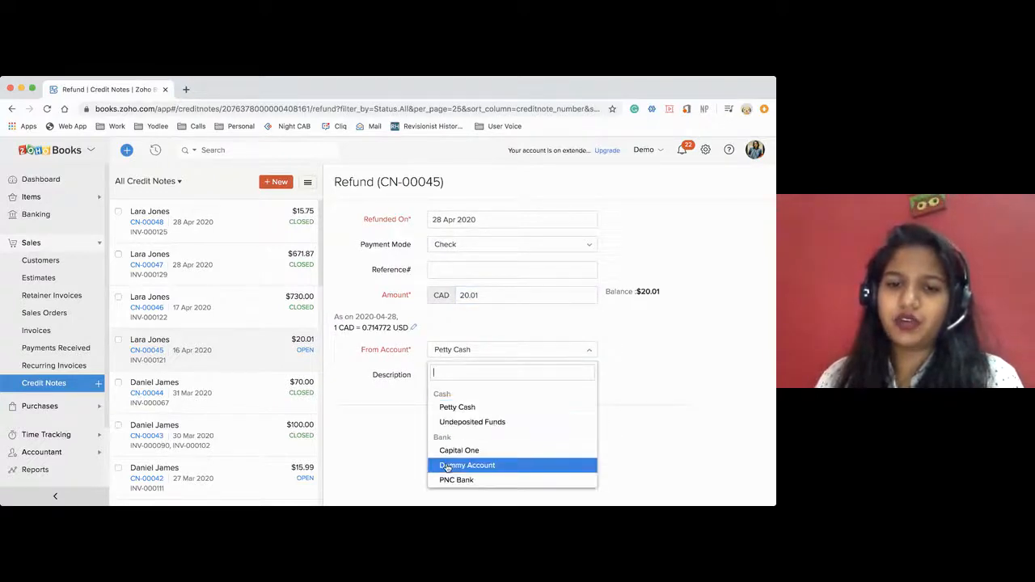
left_click(448, 451)
left_click(436, 424)
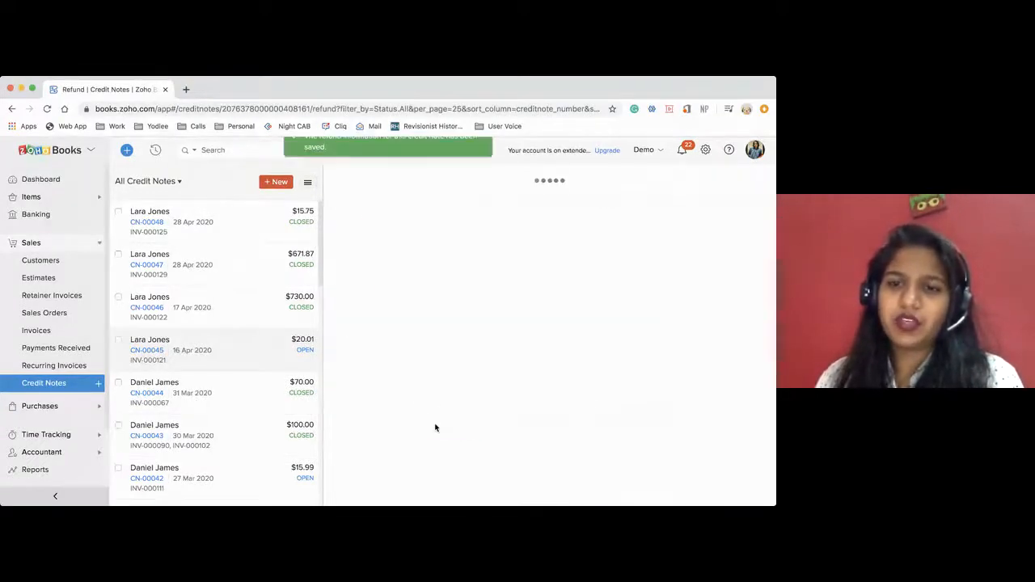